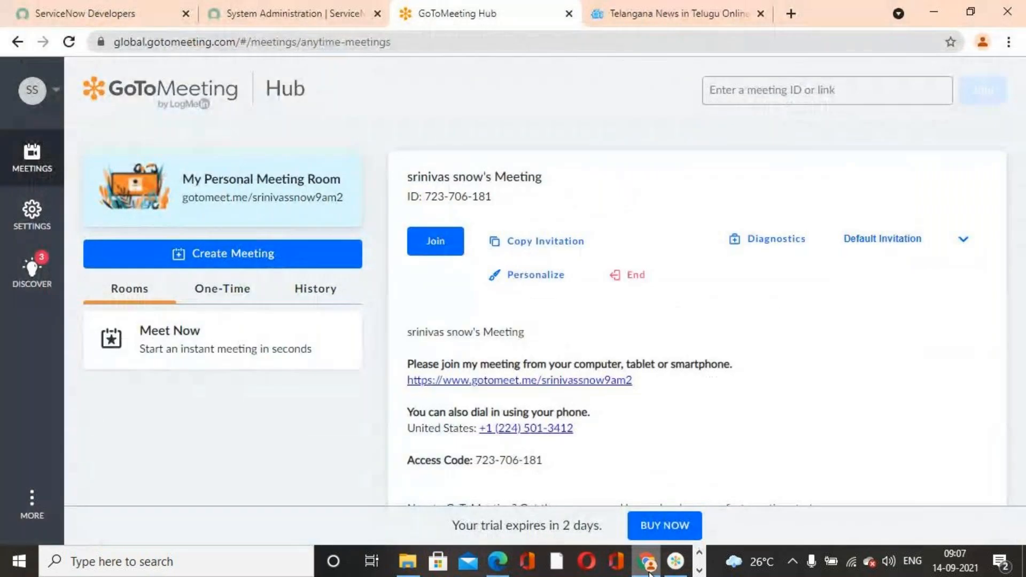
click(648, 562)
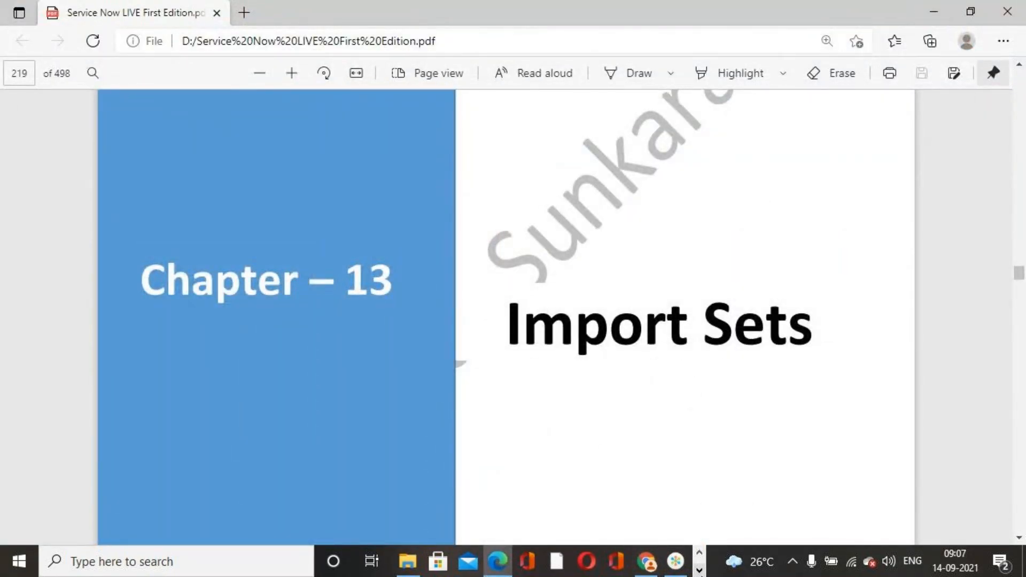
- Switch from the GoToMeeting Hub to the Service Now LIVE First Edition PDF in Edge, at the Import Sets chapter
click(699, 569)
click(489, 562)
click(489, 562)
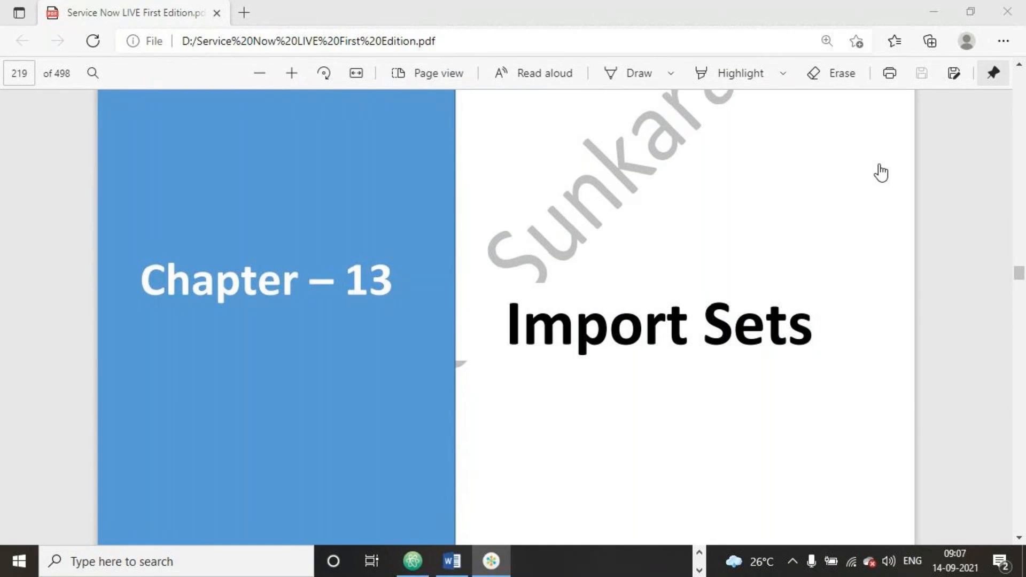
click(648, 197)
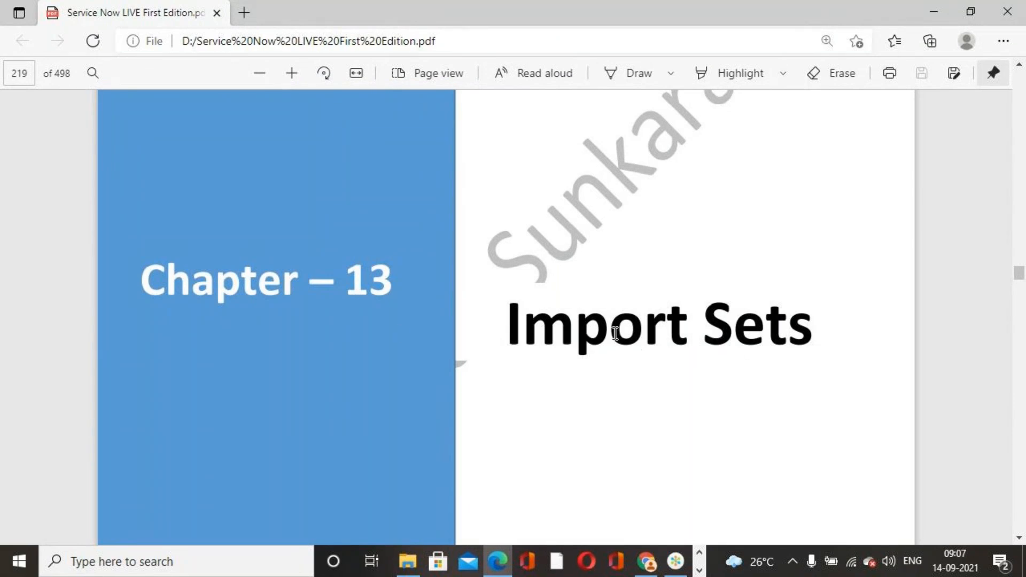
- Read the "What is import sets?" section and its five numbered points on page 220
scroll(538, 338, down, 4)
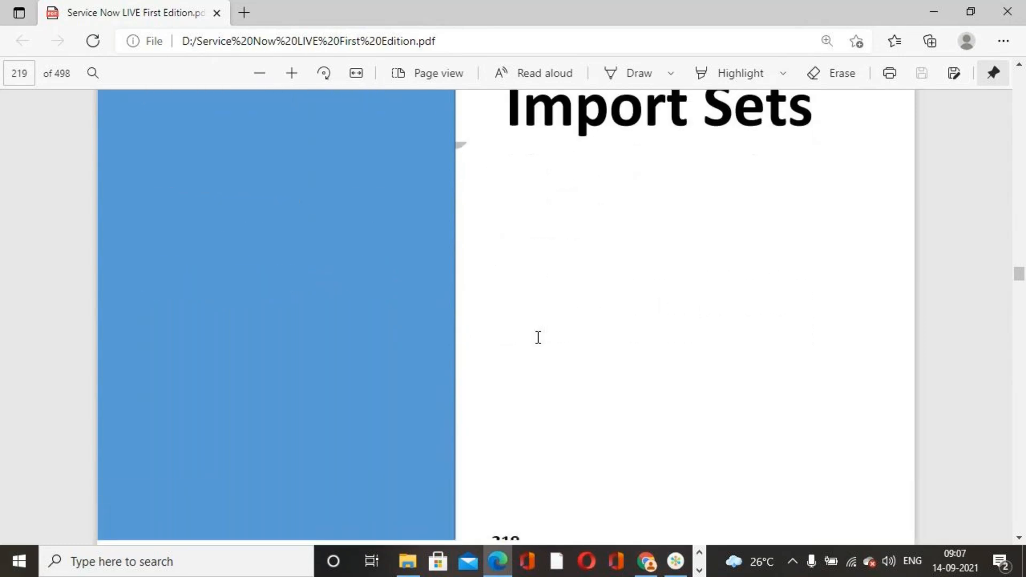
scroll(538, 337, down, 7)
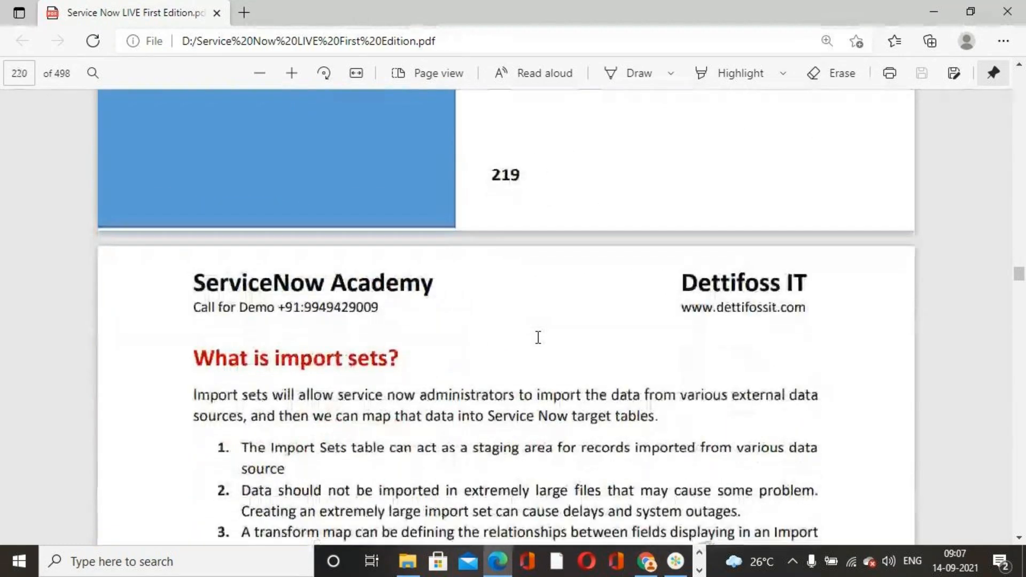
scroll(538, 337, down, 3)
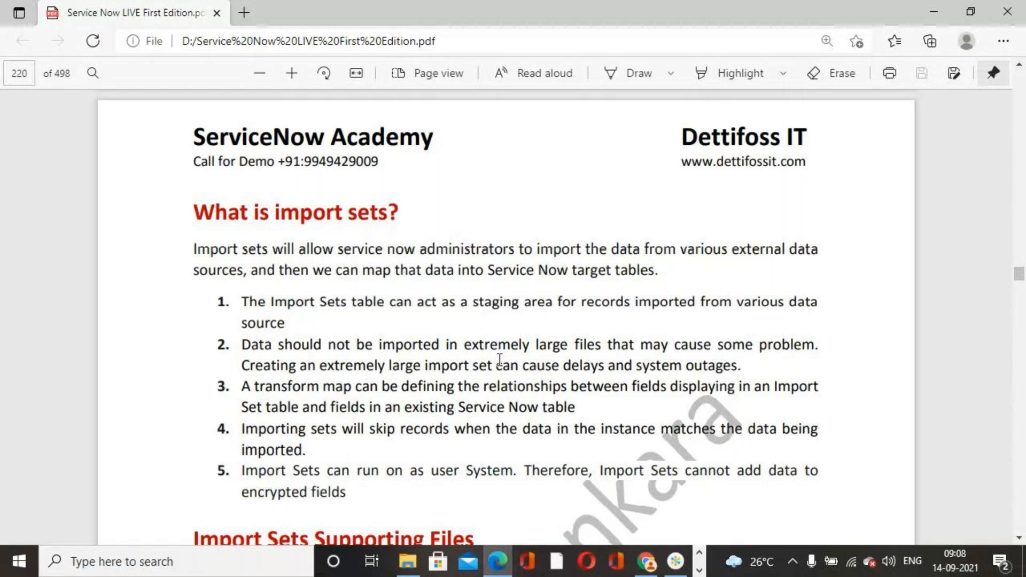
scroll(578, 367, down, 1)
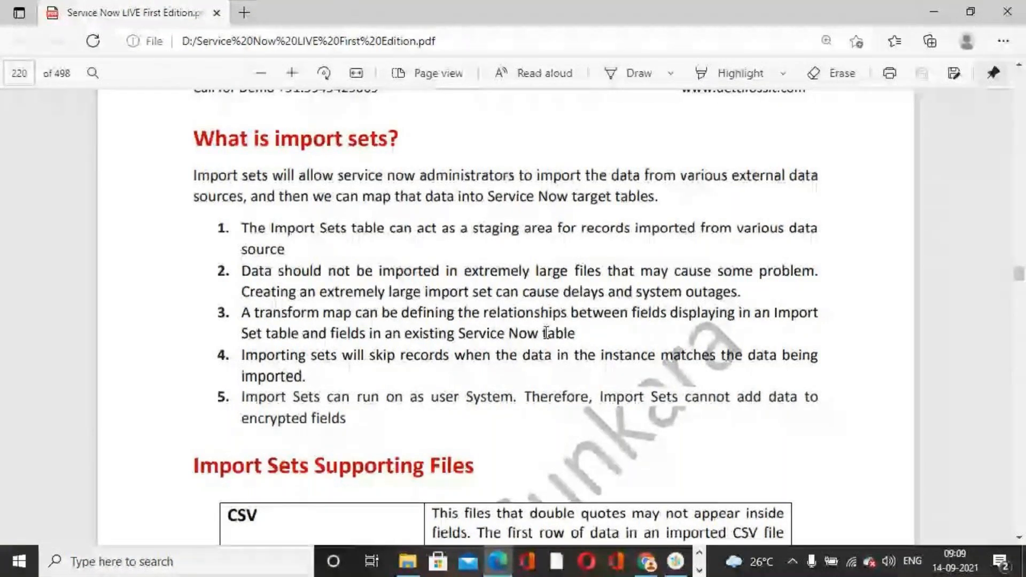
scroll(508, 324, down, 1)
scroll(508, 323, down, 1)
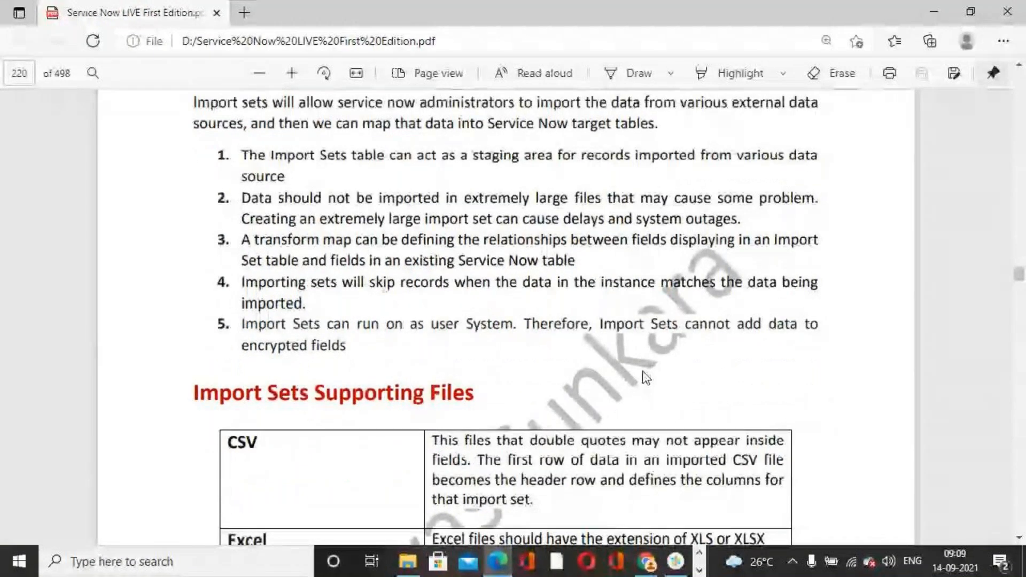
scroll(643, 371, down, 1)
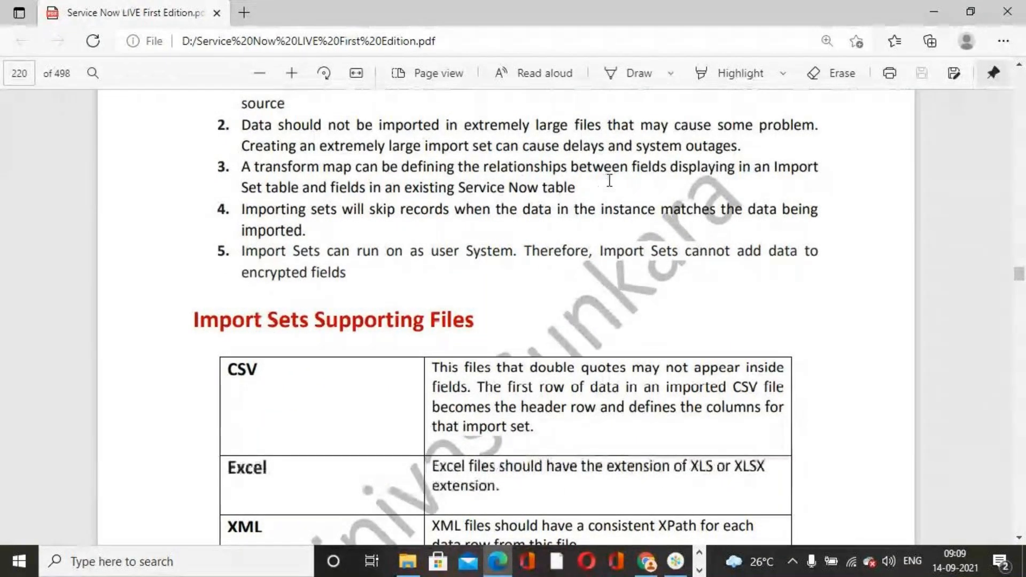
scroll(418, 257, up, 2)
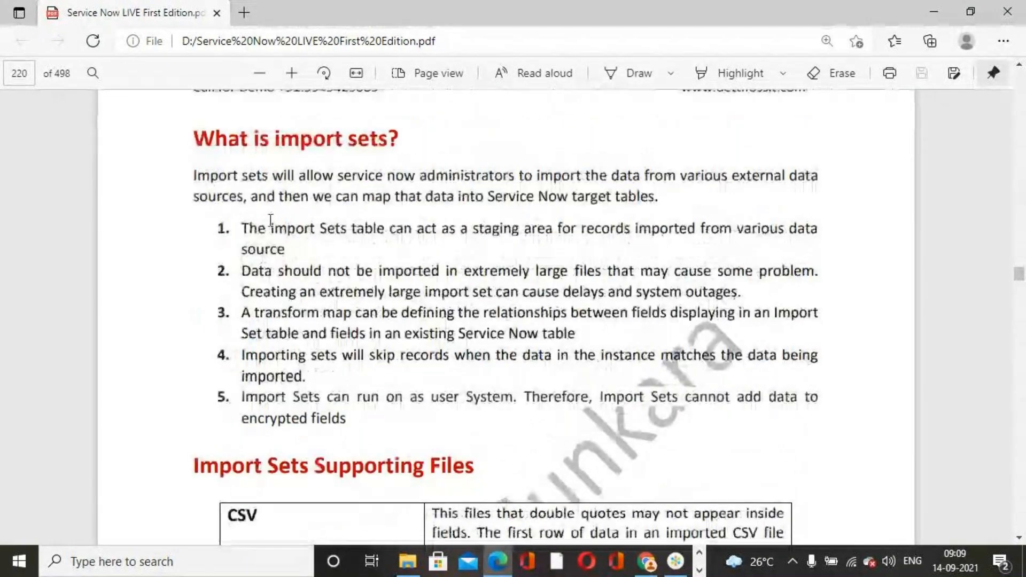
scroll(282, 249, down, 2)
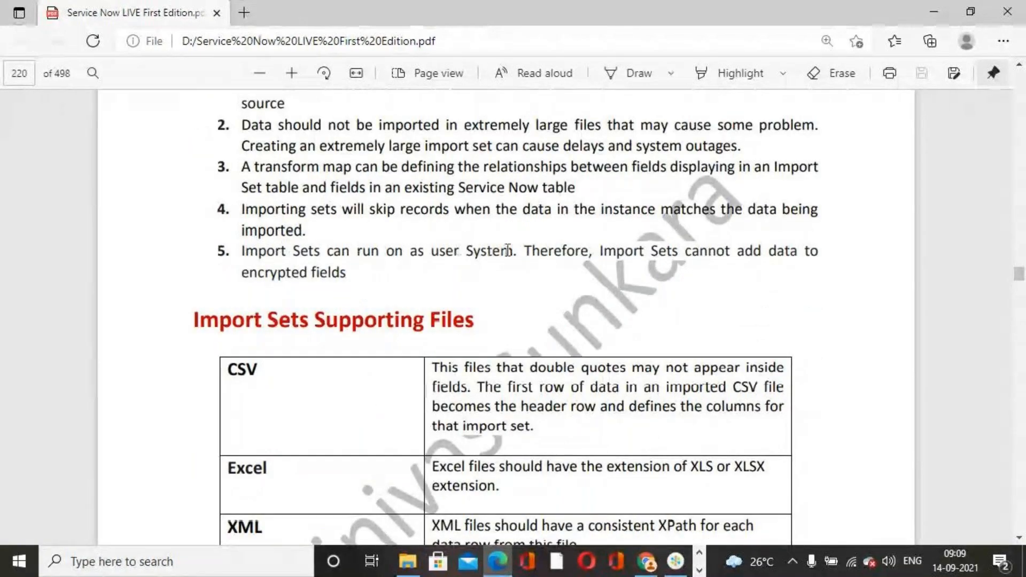
- Review the tables of supported import file types and supported external data sources on page 220
scroll(475, 262, down, 4)
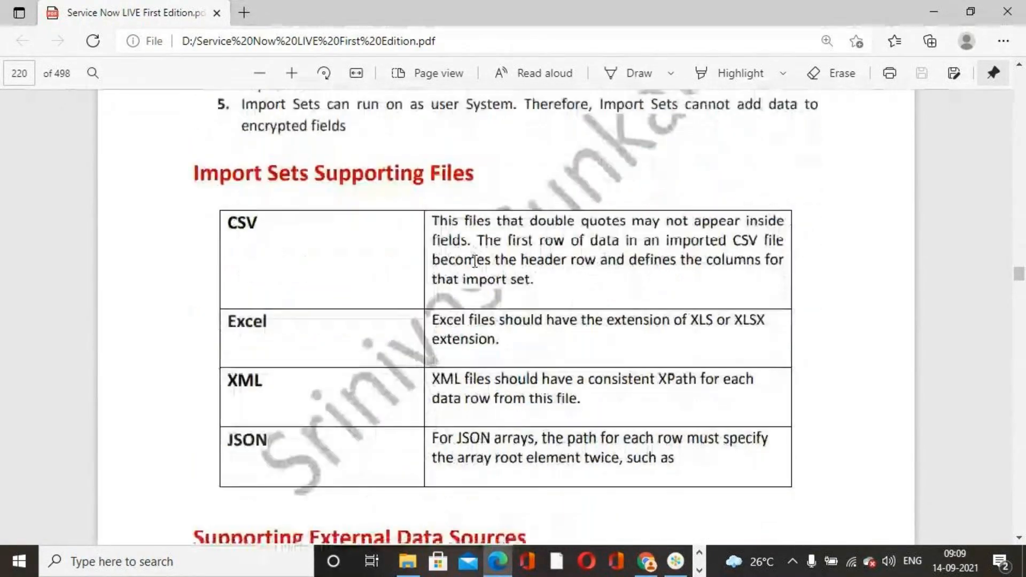
scroll(435, 234, up, 1)
scroll(435, 234, up, 1)
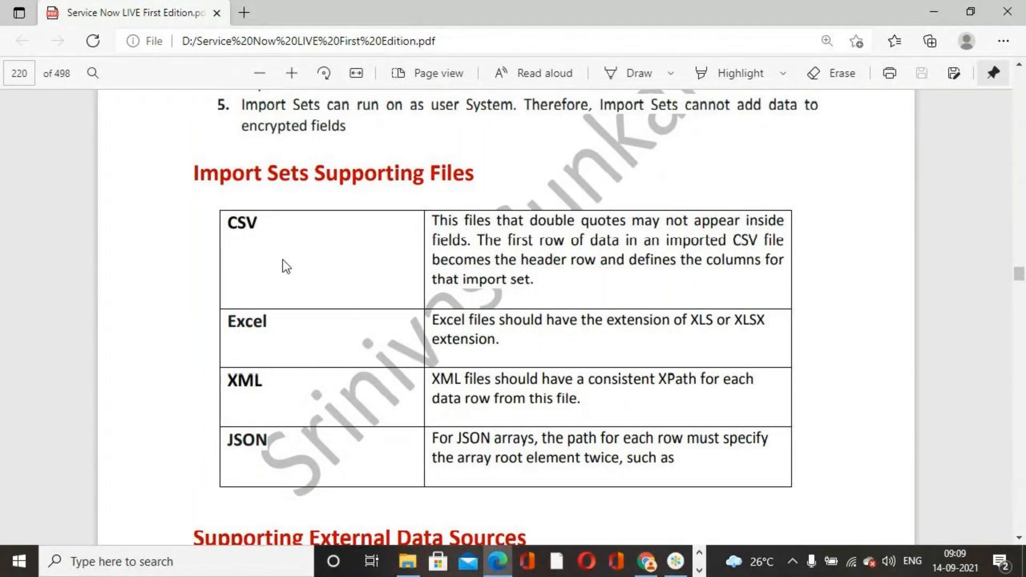
scroll(268, 359, down, 1)
scroll(268, 359, down, 7)
scroll(269, 359, up, 3)
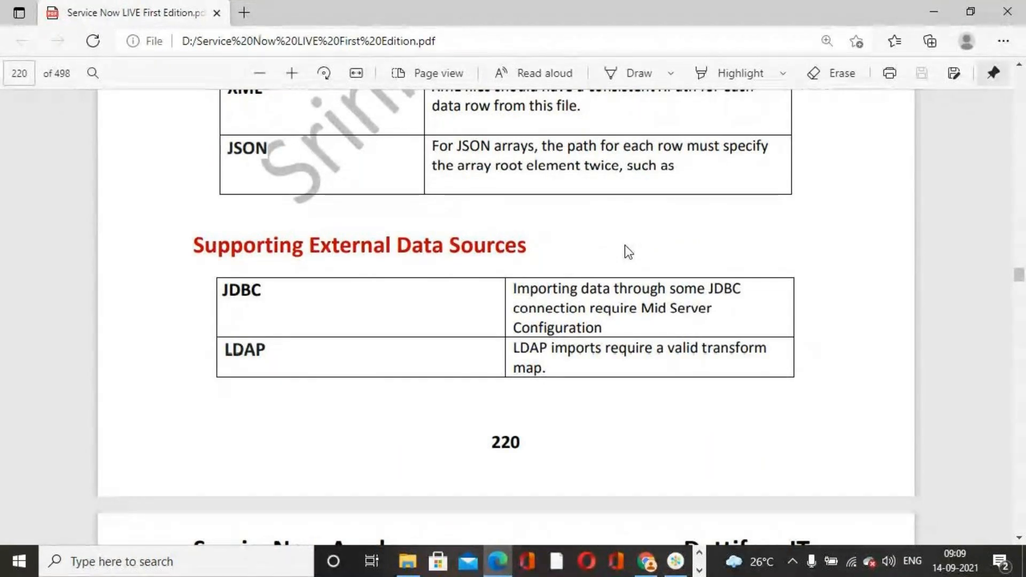
scroll(588, 274, down, 5)
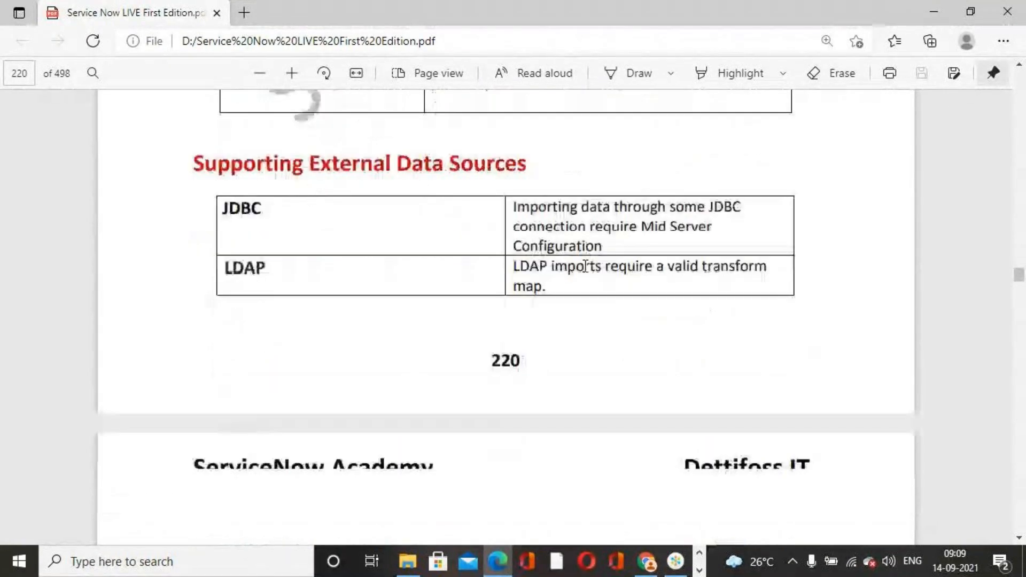
- Read the introduction, procedure and sample spreadsheet of Exercise 1, Importing Excel File, on page 221
scroll(588, 274, down, 3)
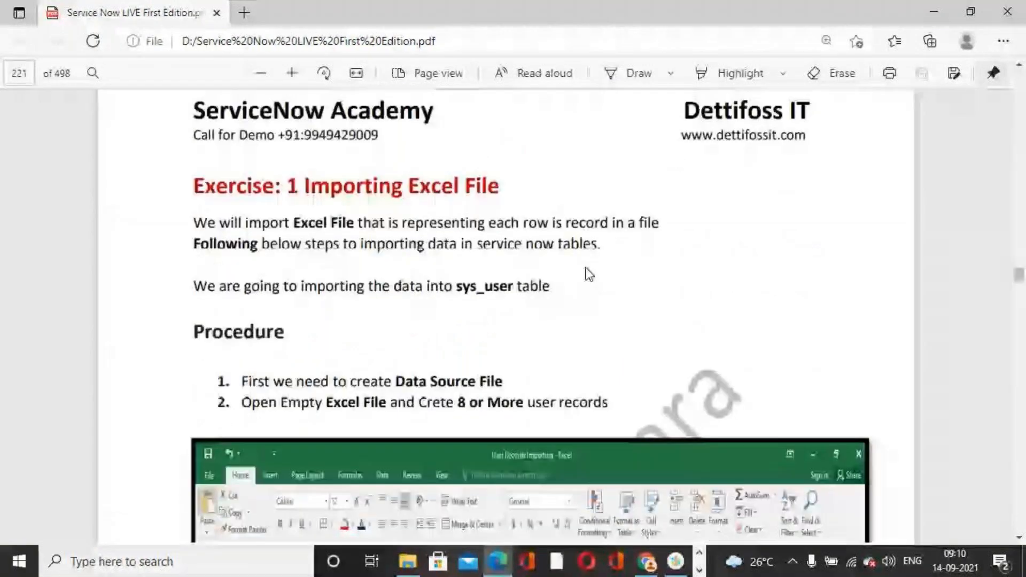
scroll(588, 274, down, 2)
scroll(588, 274, up, 2)
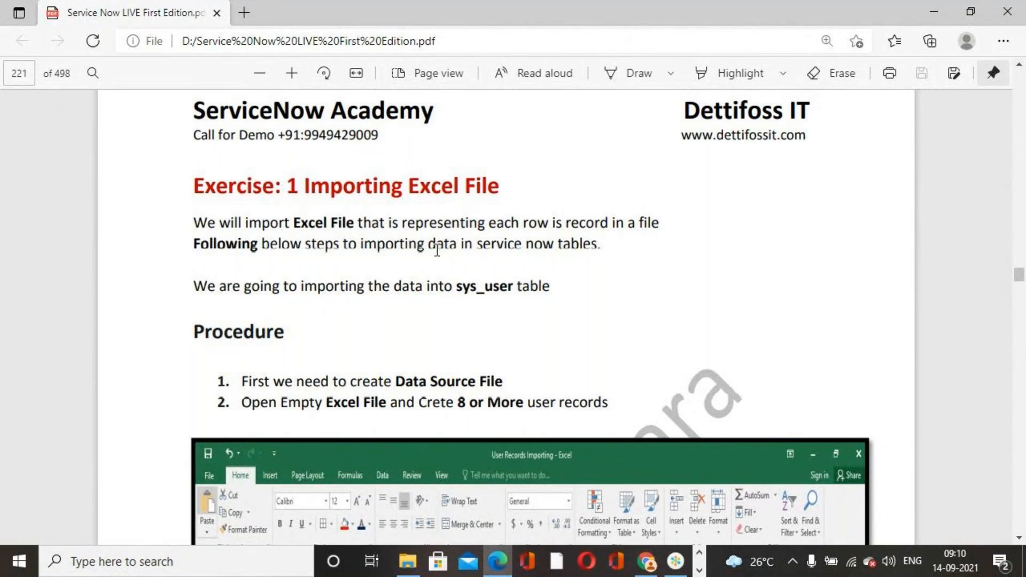
scroll(673, 272, down, 3)
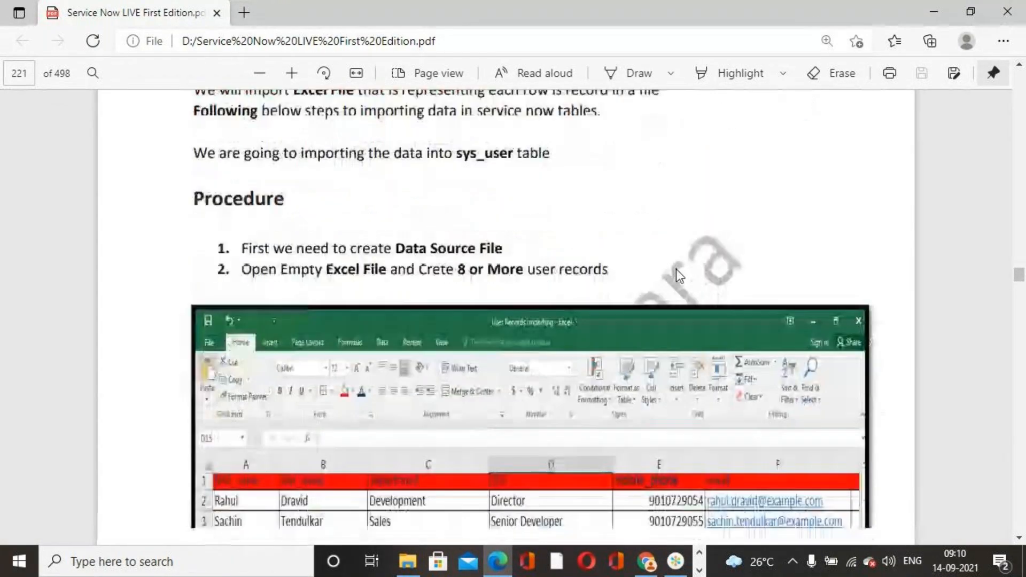
scroll(515, 402, down, 3)
scroll(326, 398, up, 2)
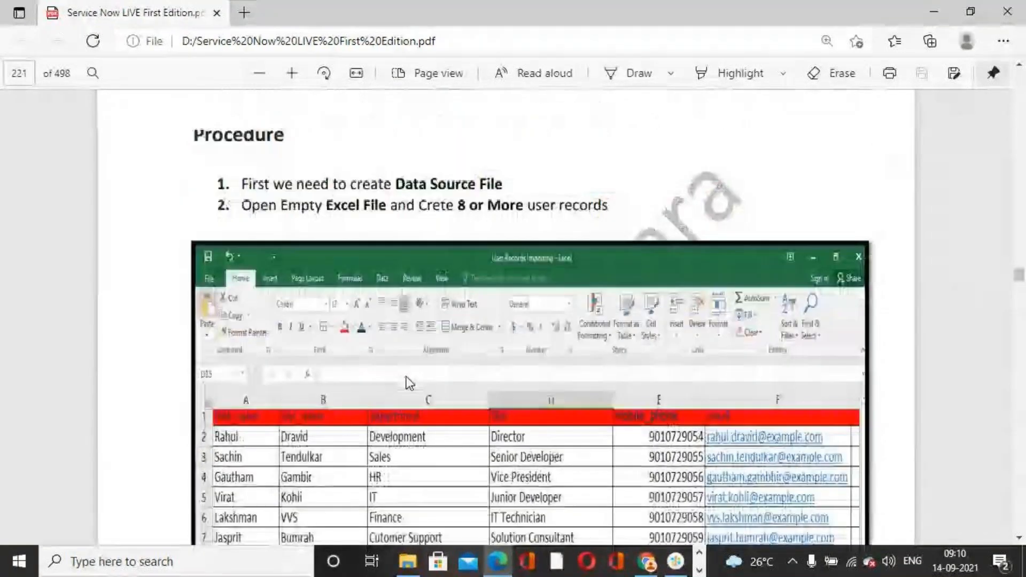
scroll(407, 383, up, 4)
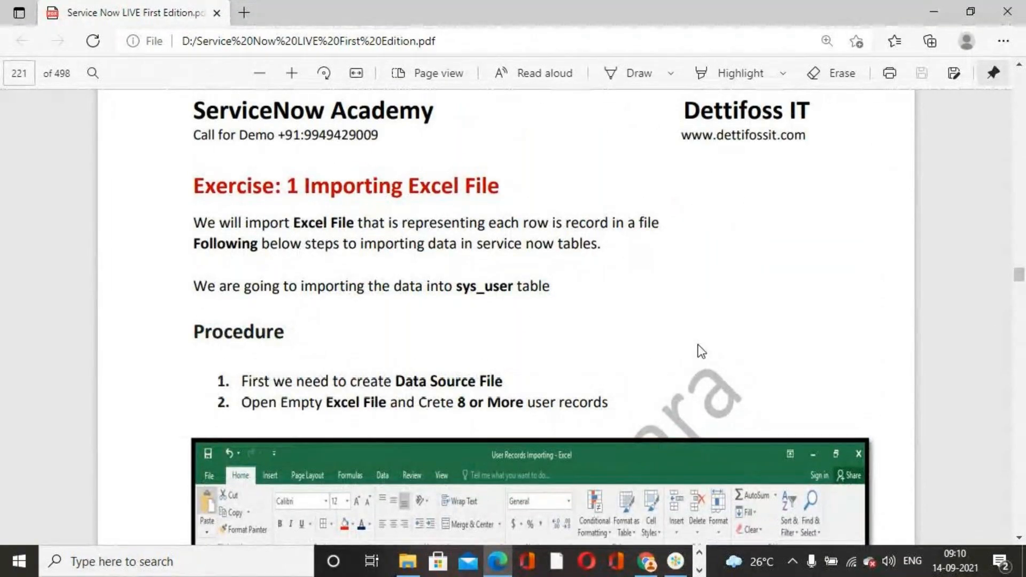
scroll(701, 351, down, 3)
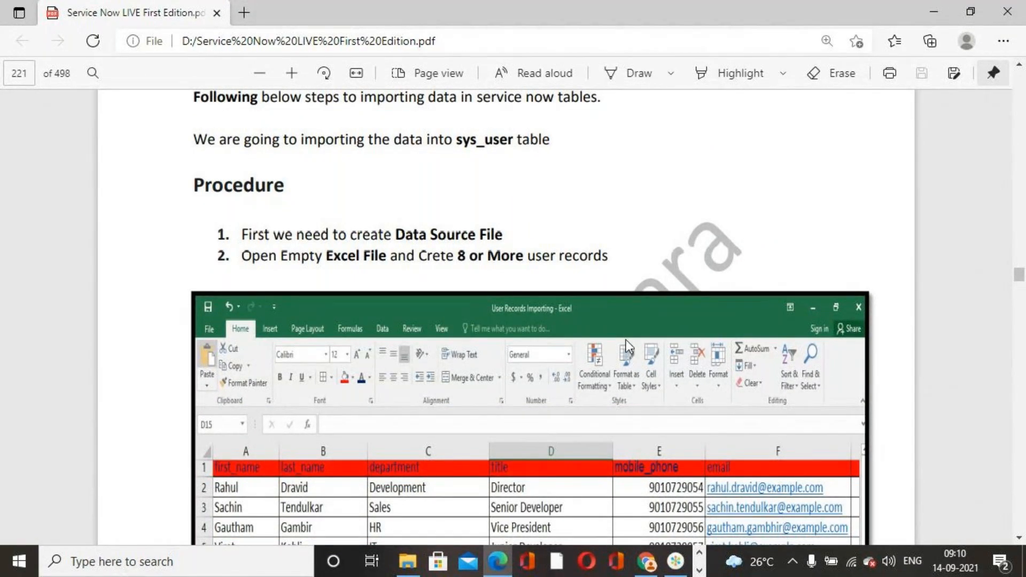
scroll(449, 300, down, 3)
scroll(449, 301, up, 3)
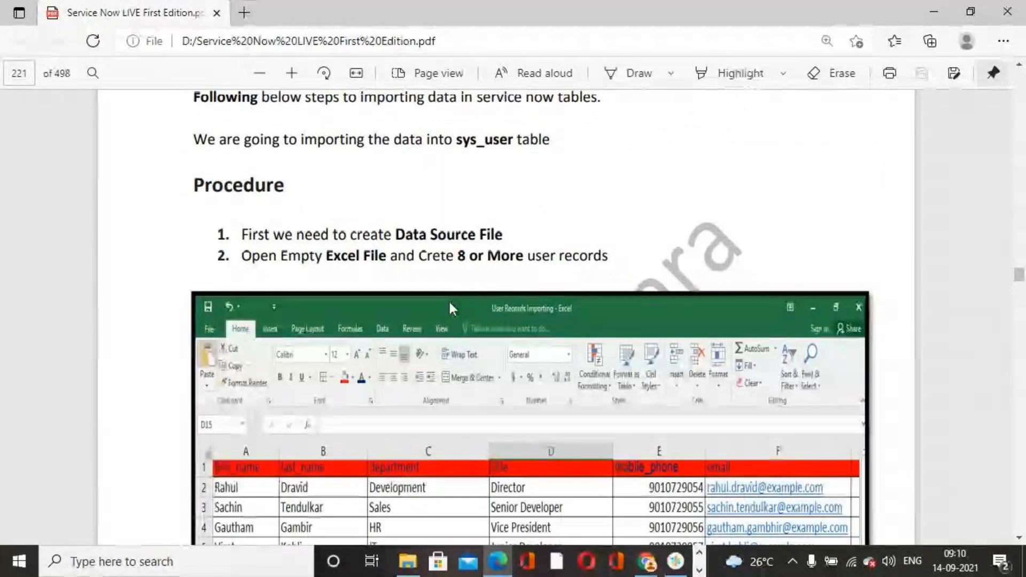
scroll(449, 302, up, 2)
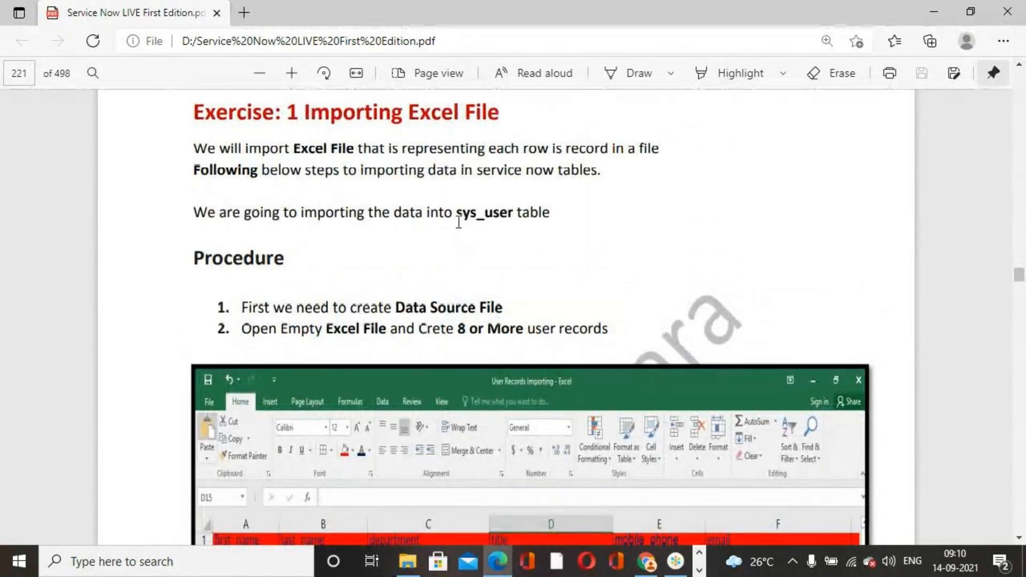
- Highlight the sys_user table name and the two procedure steps in Exercise 1, and review the sample user records
drag(457, 214, 516, 216)
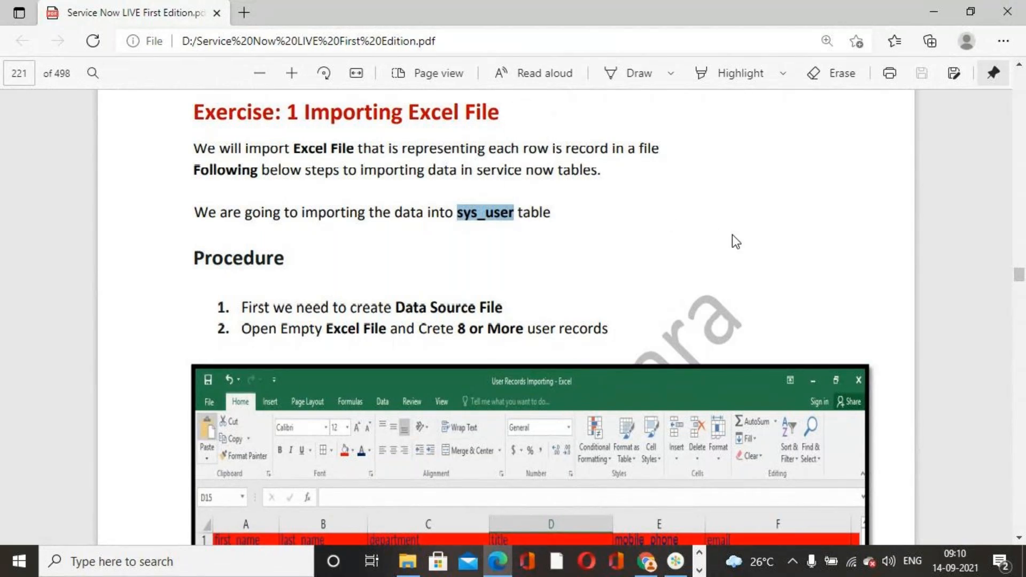
scroll(721, 233, down, 2)
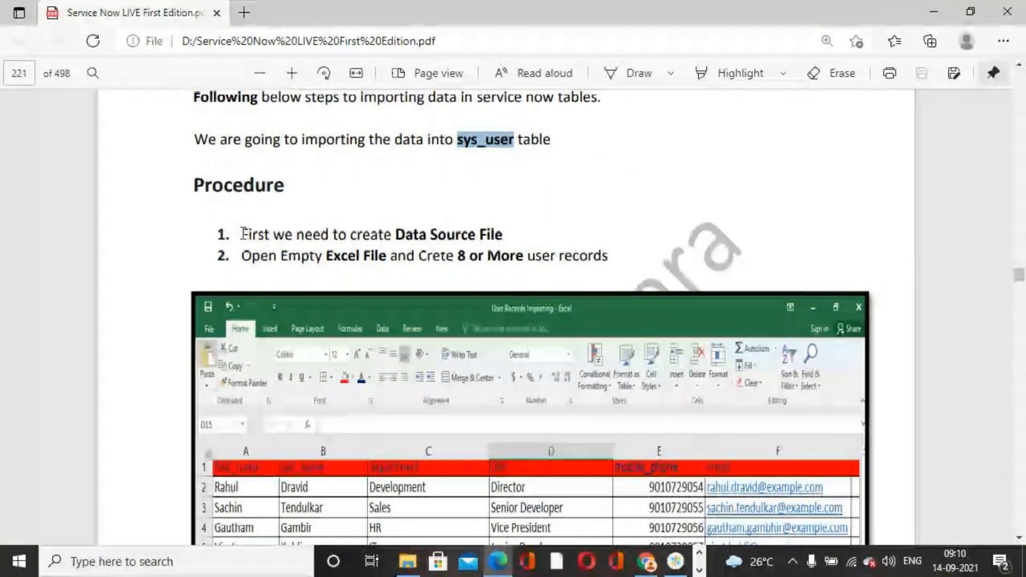
drag(242, 233, 613, 259)
click(799, 189)
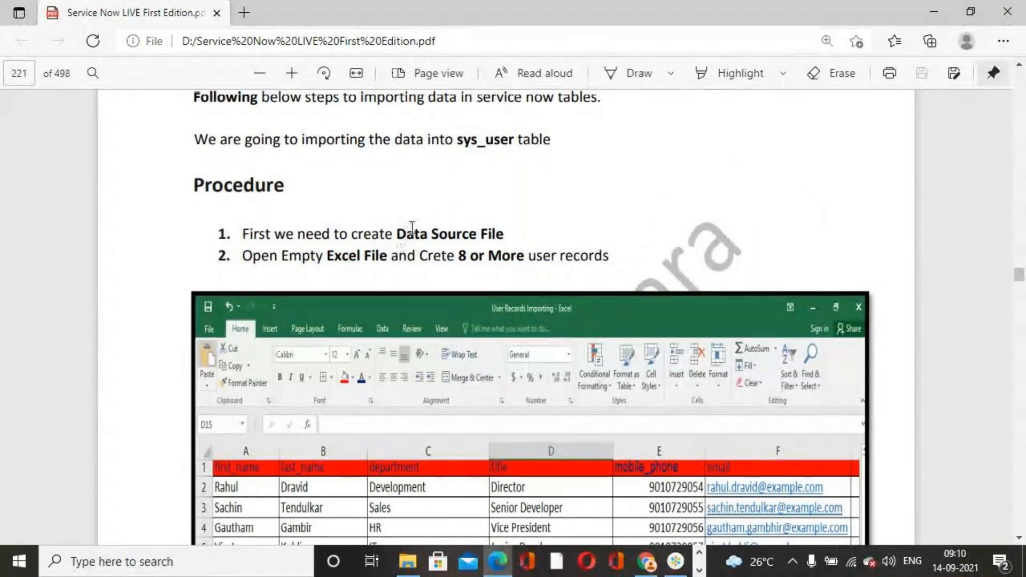
scroll(448, 212, down, 2)
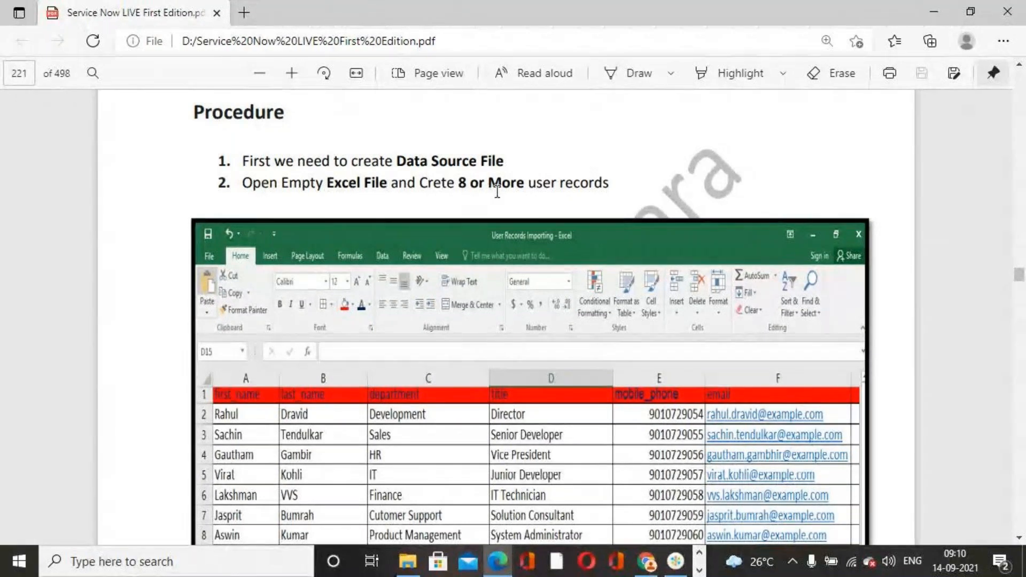
scroll(522, 315, down, 5)
scroll(523, 352, up, 4)
- Open the User Records For Importing workbook from the desktop, dismissing the Office activation wizard, and select the header row on Sheet1
key(alt+Tab)
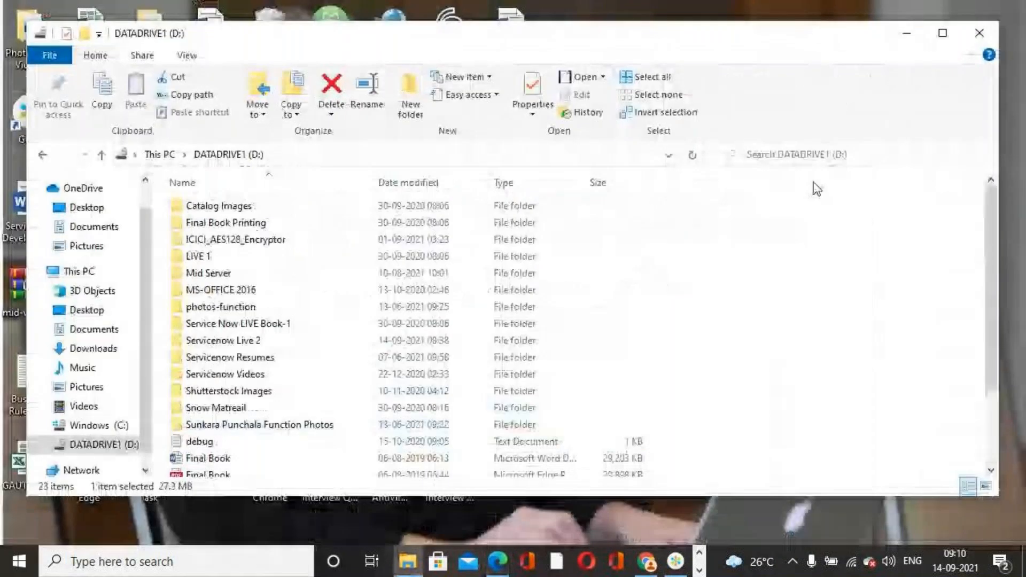
click(914, 43)
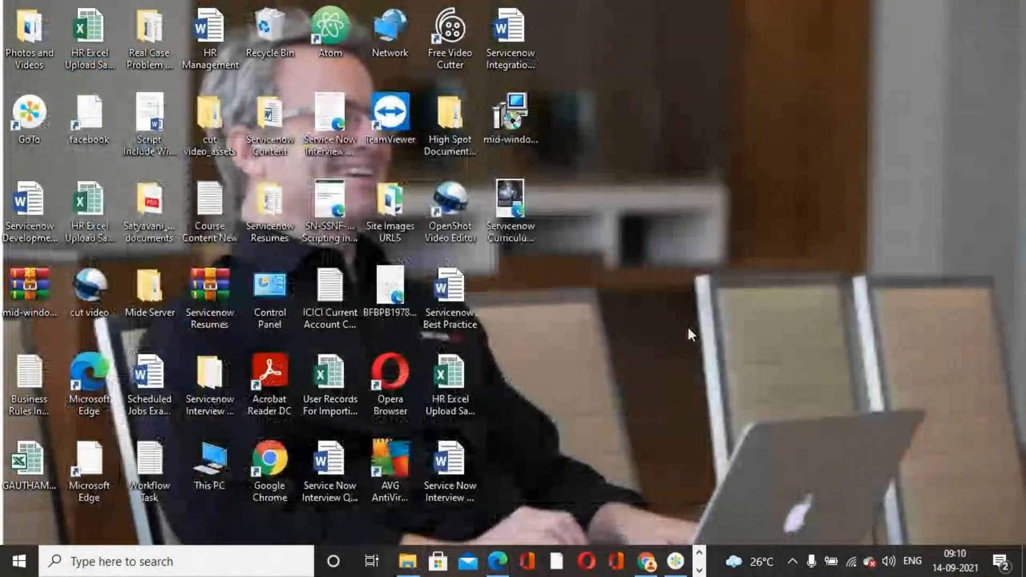
double_click(319, 384)
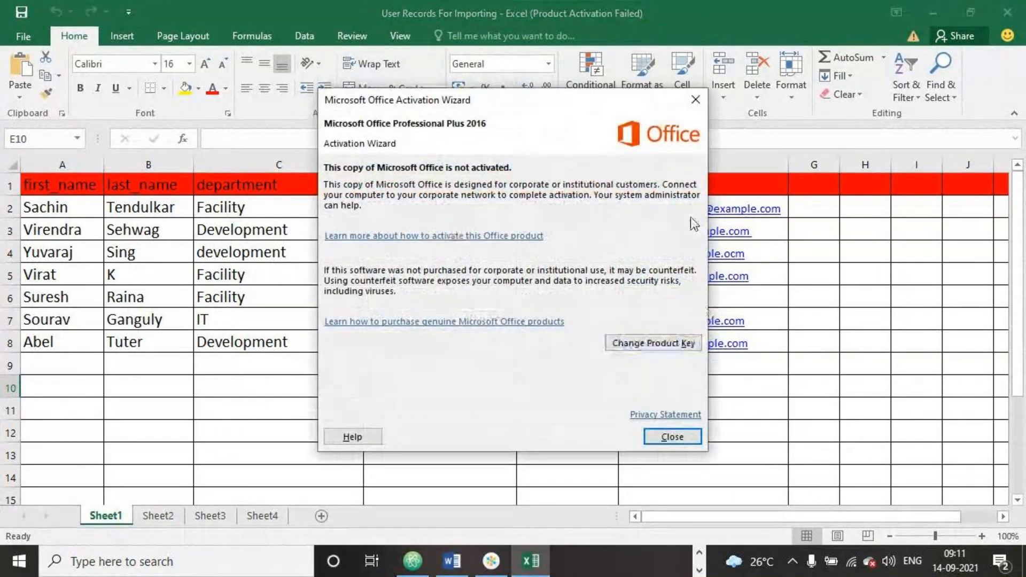
click(695, 100)
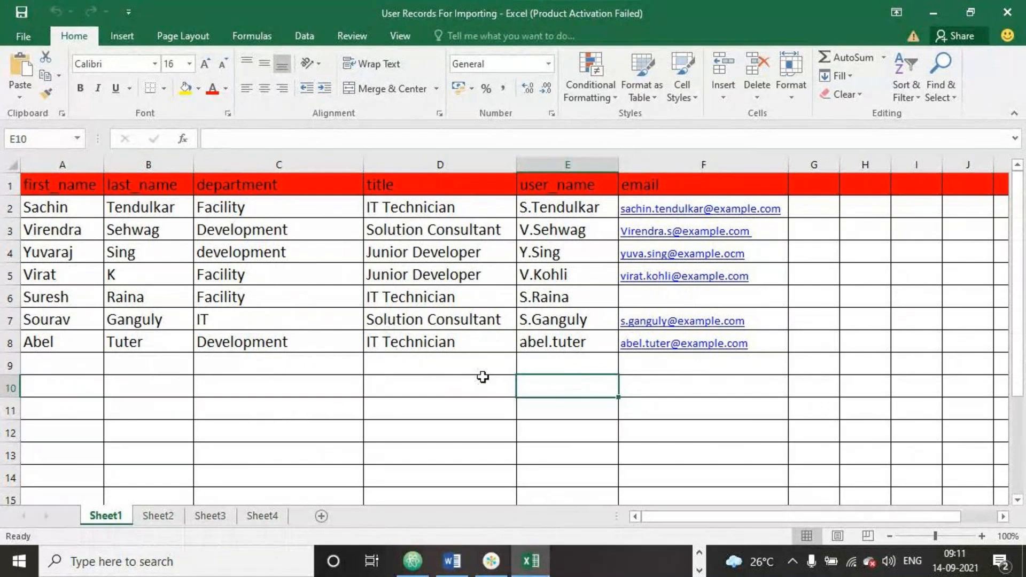
click(504, 427)
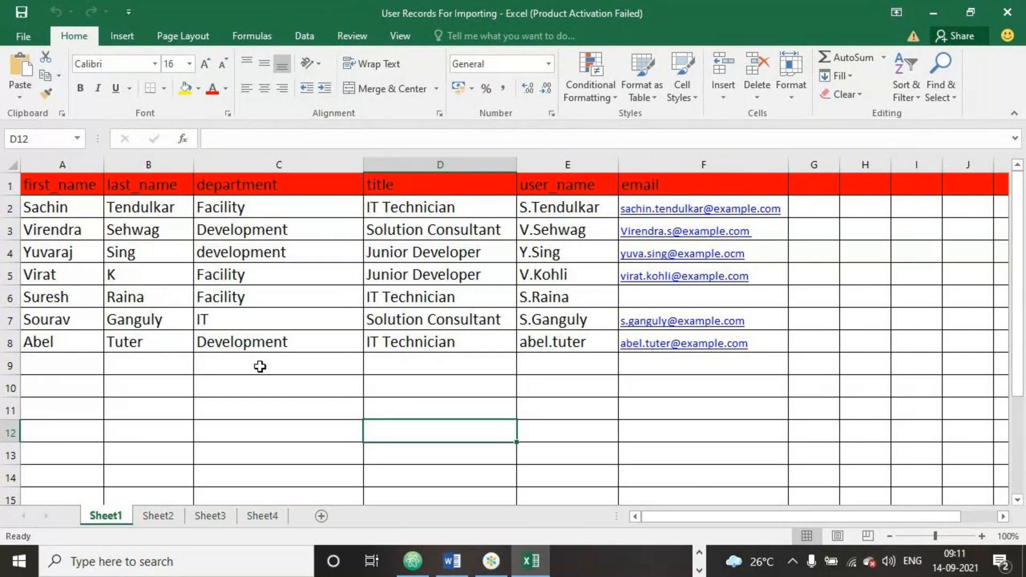
click(4, 186)
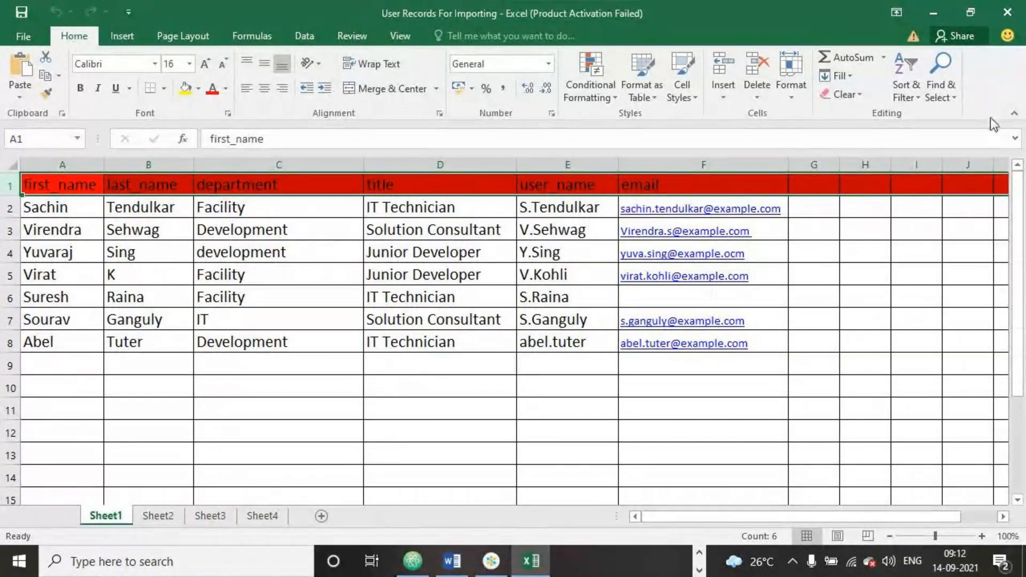
- Minimize the user records workbook and switch to the Glide Session document in Word
click(932, 13)
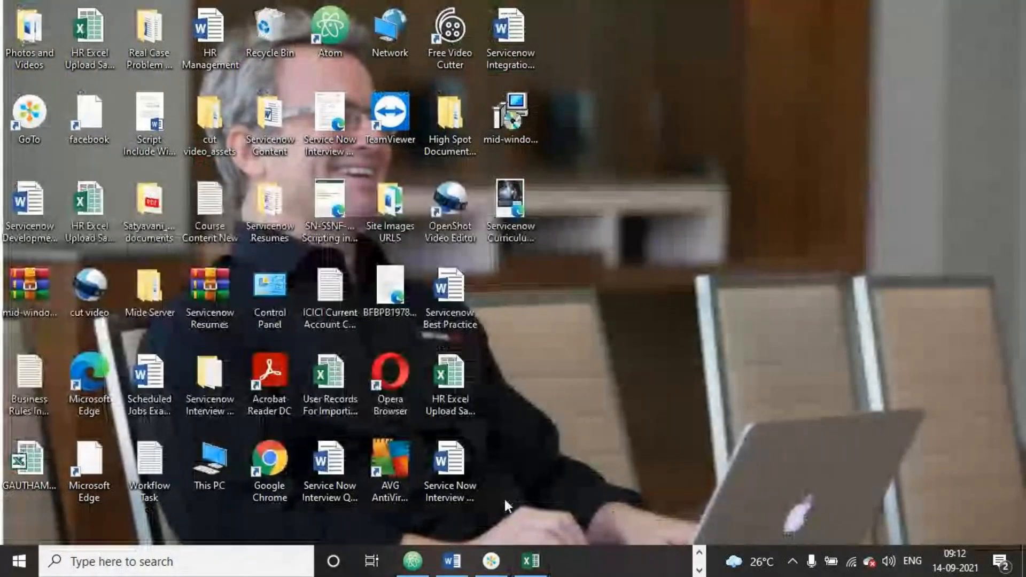
click(452, 562)
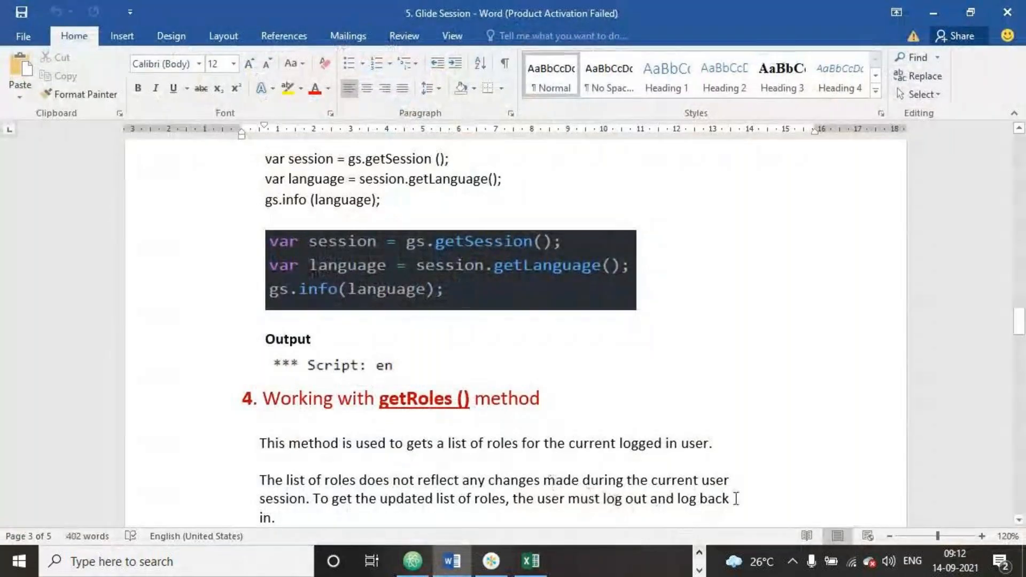
- Close the Glide Session document and switch to the ServiceNow System Administration homepage in Chrome
click(1017, 7)
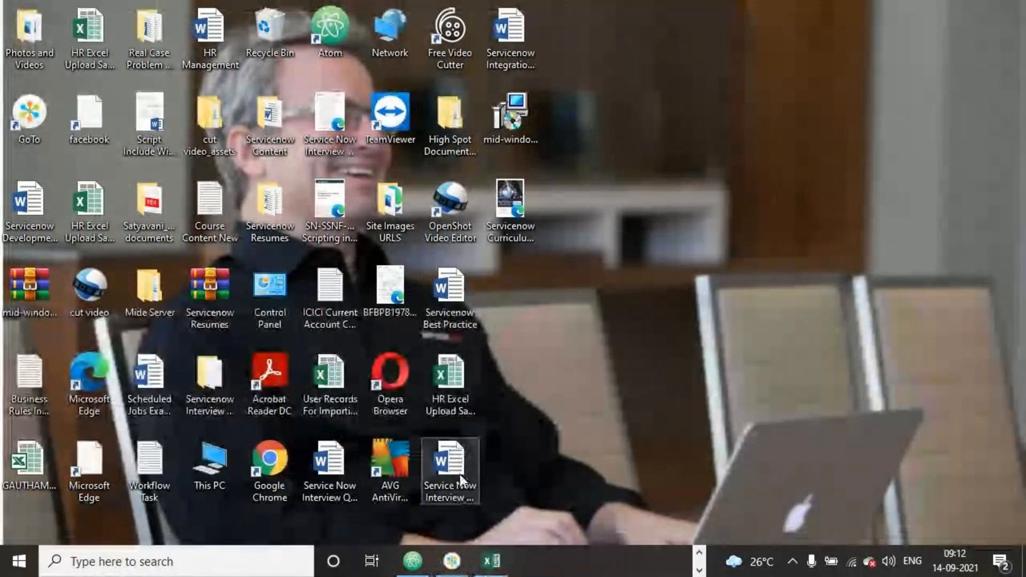
click(699, 556)
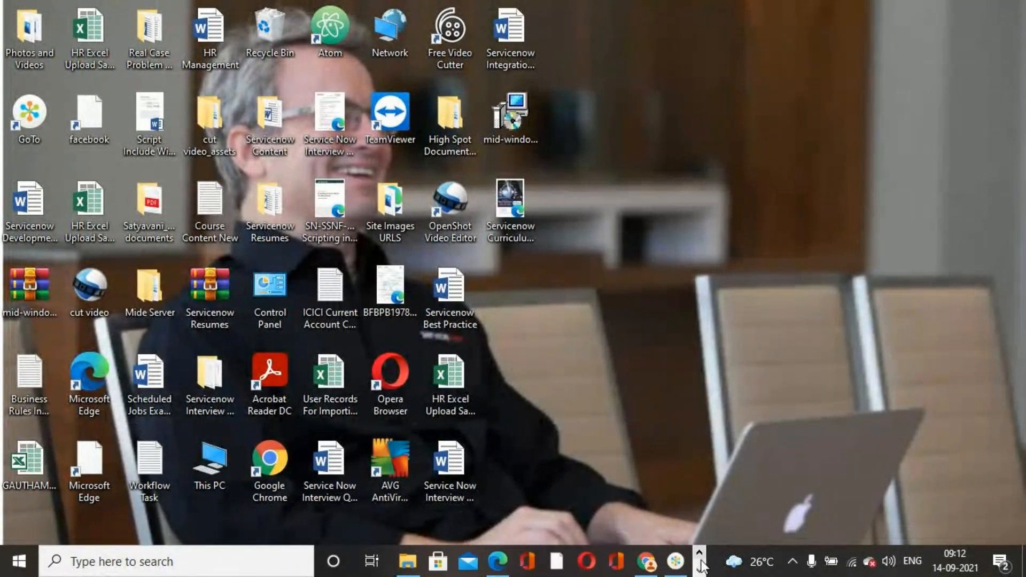
click(649, 561)
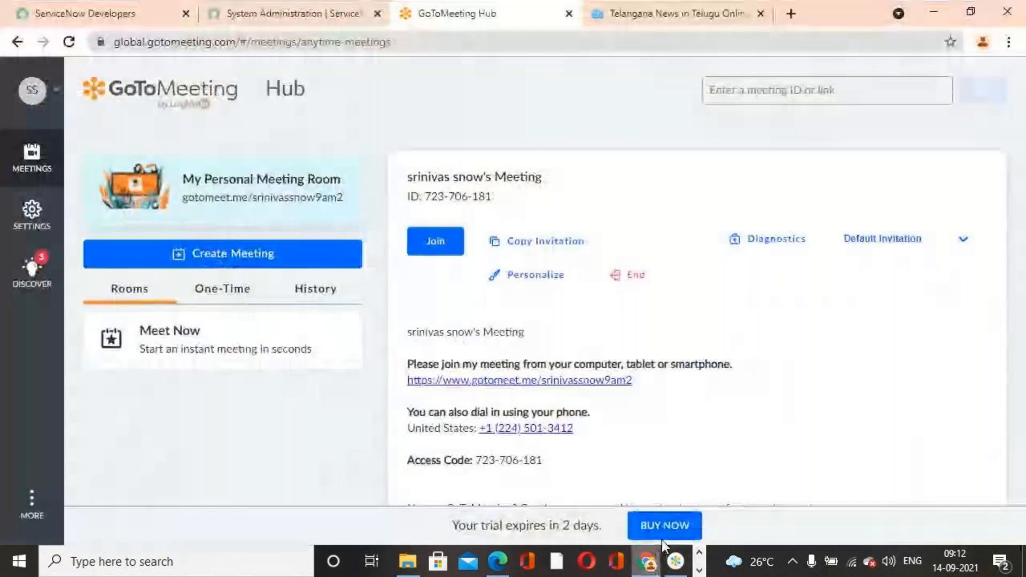
click(240, 15)
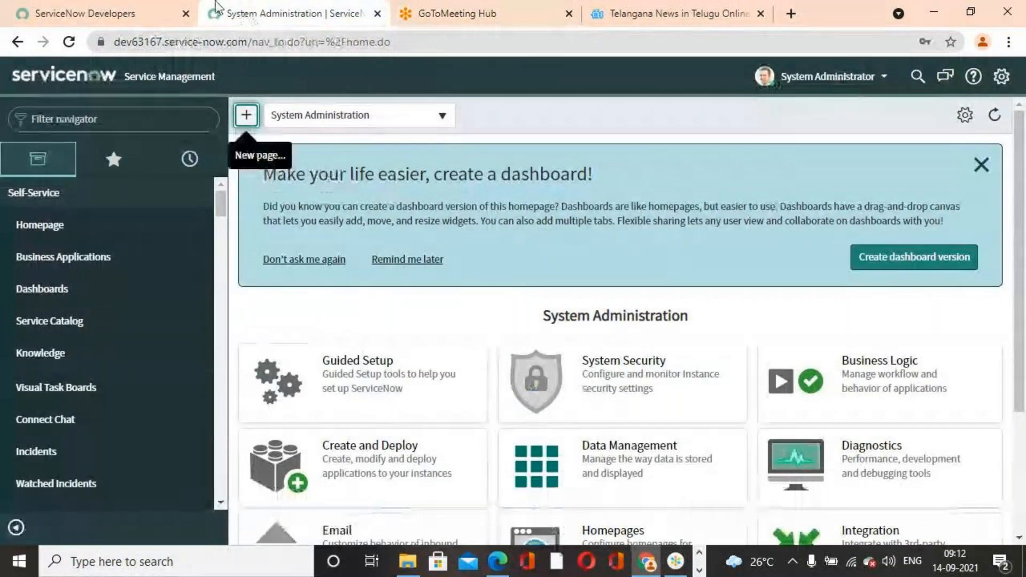
- Read procedure steps 3 and 4 below the sample spreadsheet on page 221 of the PDF in Edge
click(498, 561)
scroll(617, 331, down, 10)
scroll(623, 332, up, 5)
scroll(622, 333, up, 3)
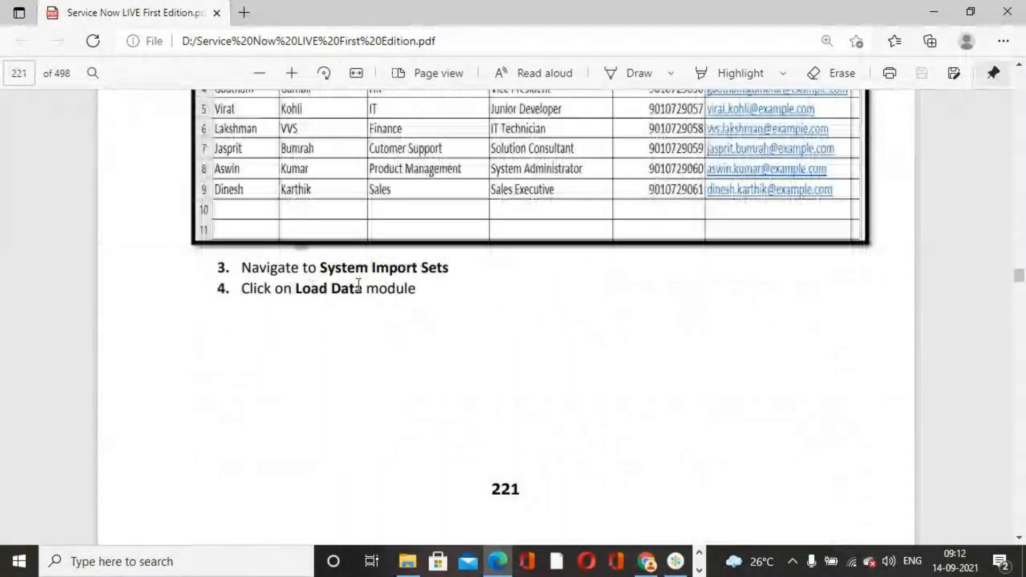
scroll(534, 374, down, 3)
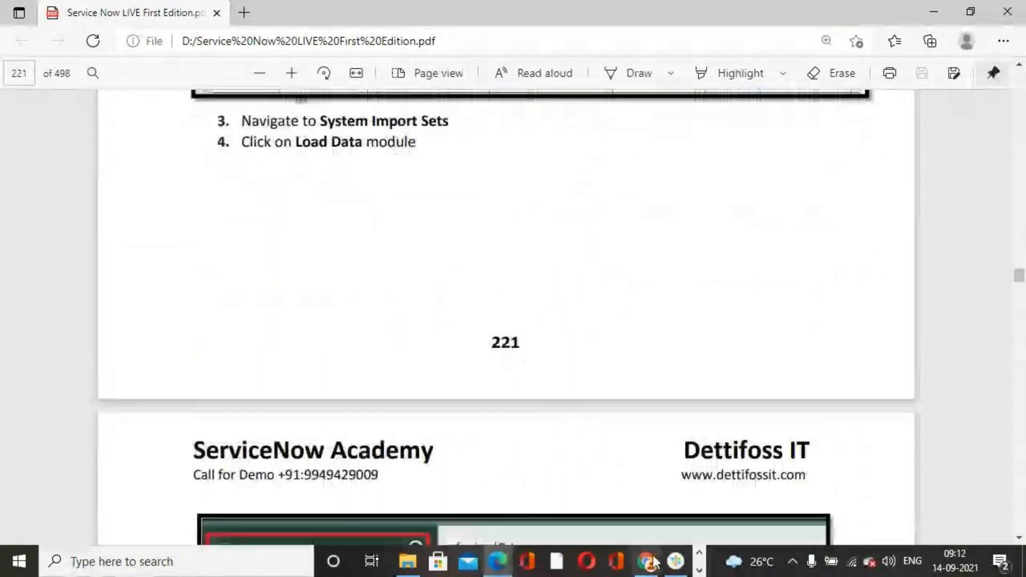
- Return to ServiceNow in Chrome, filter the navigator for "system import sets" and open the Load Data module
click(647, 561)
click(86, 119)
text(syste)
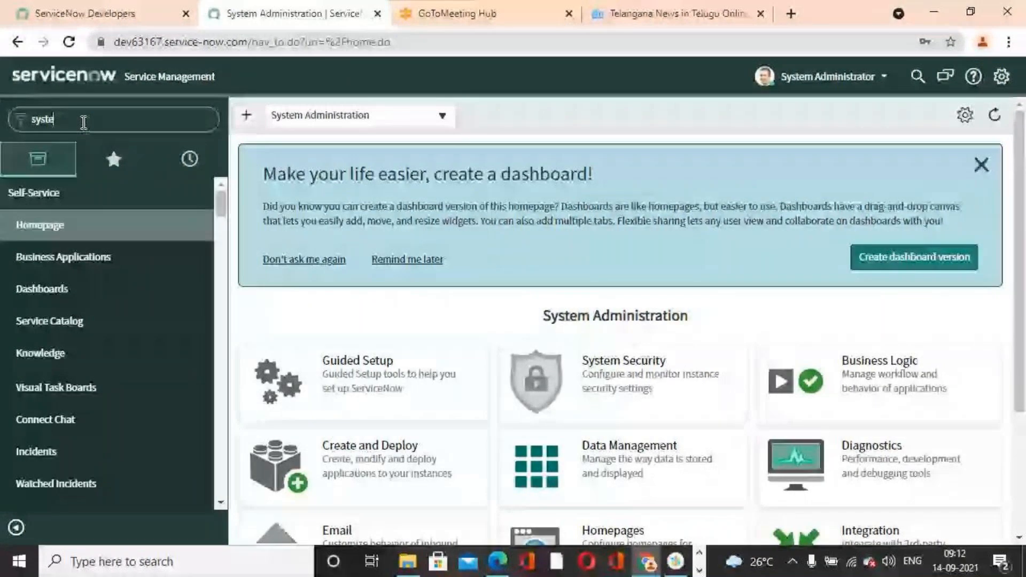
text(m import sets)
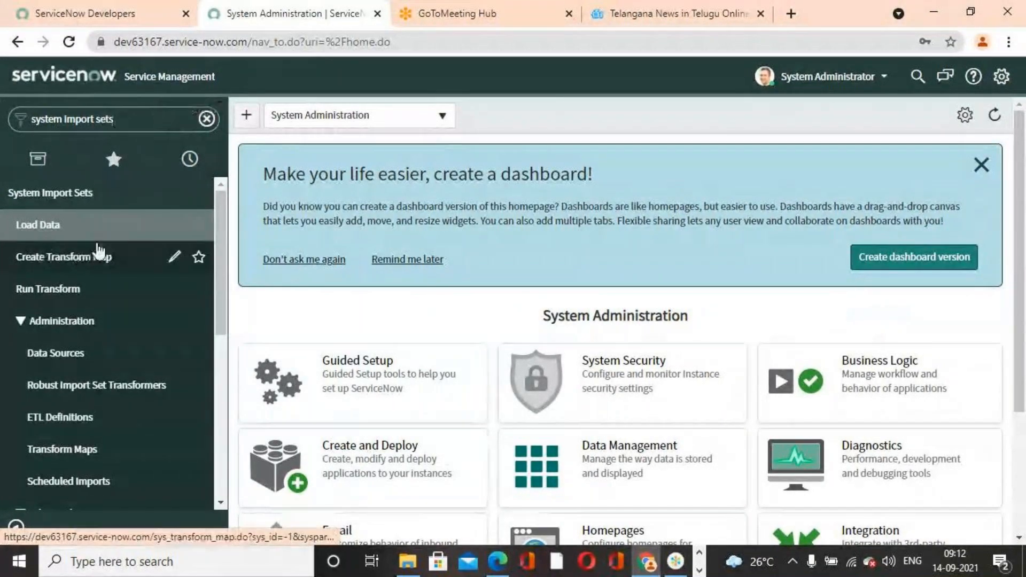
click(64, 231)
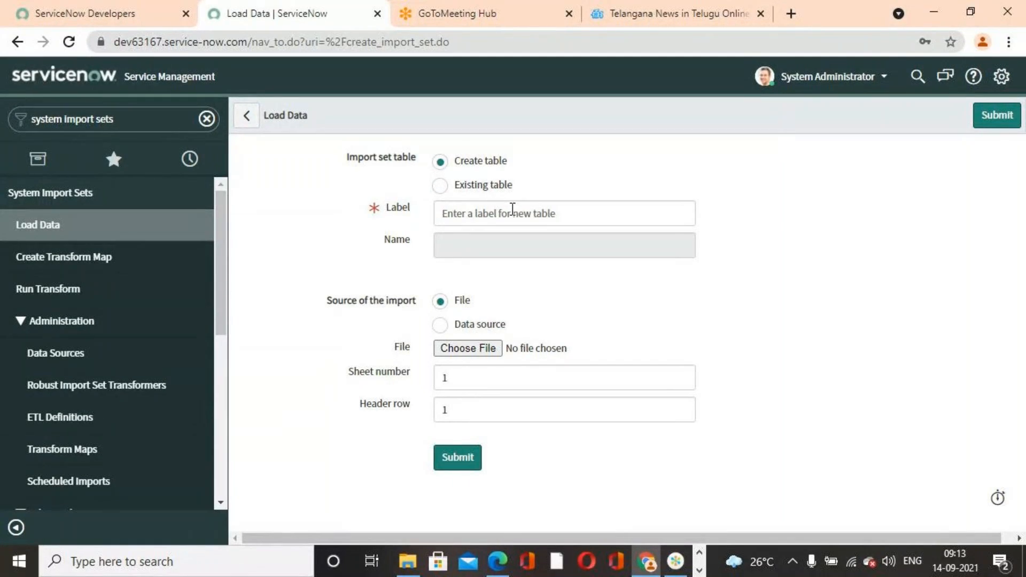
- Label the new import set table "Sep Import Sets 2021" in the Load Data form
click(512, 209)
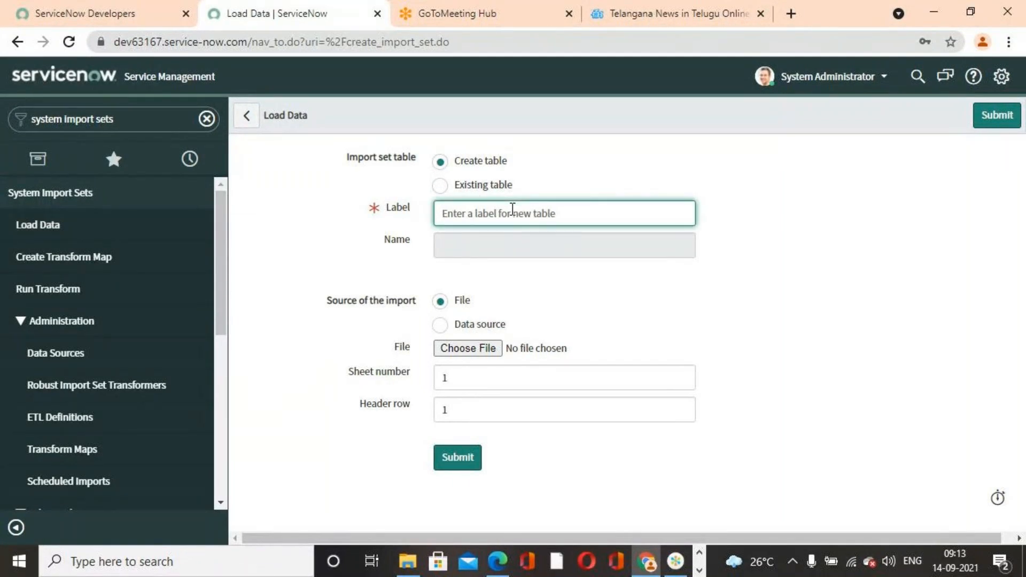
text(Sep)
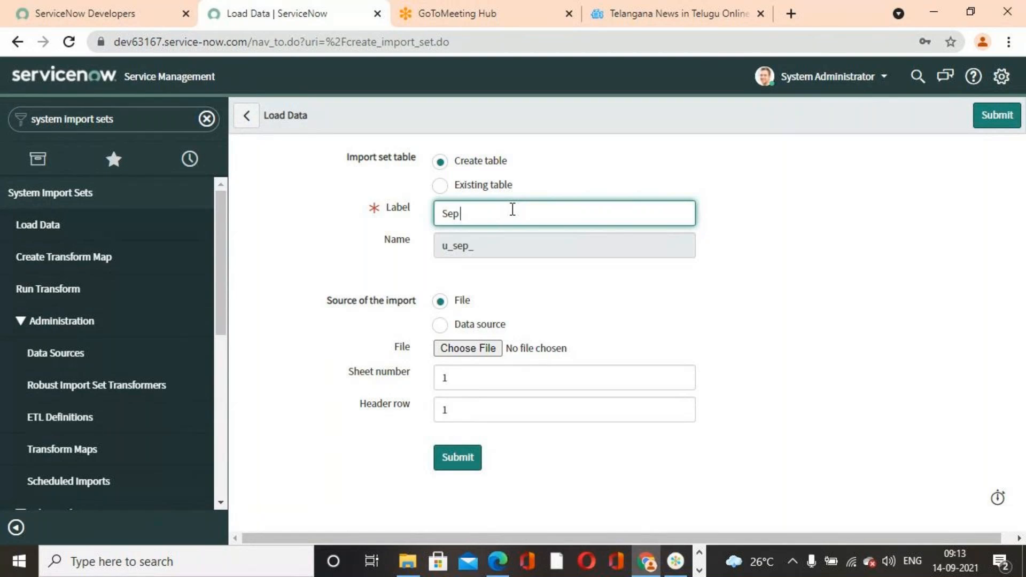
text( Import Sets)
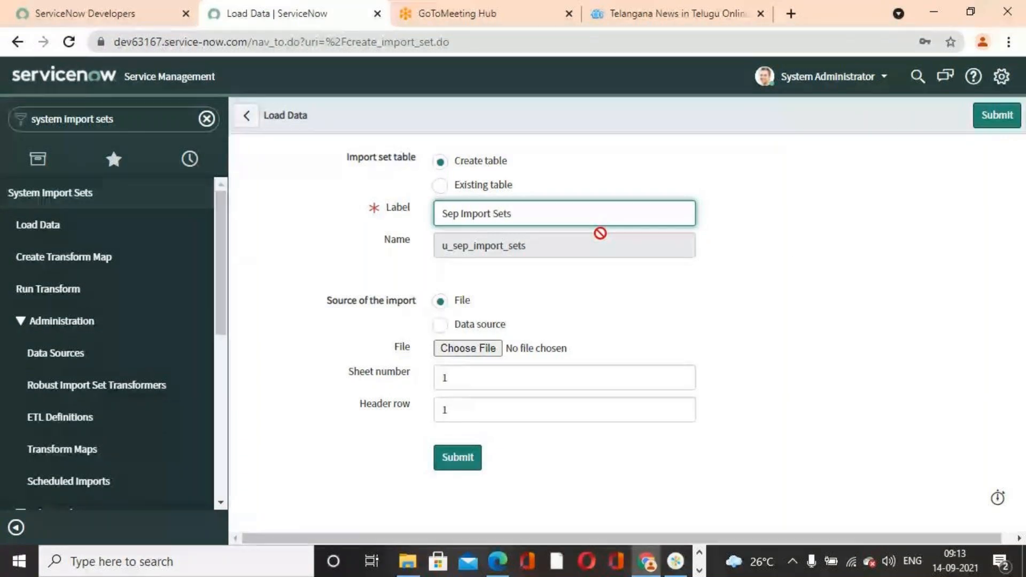
text( 20121)
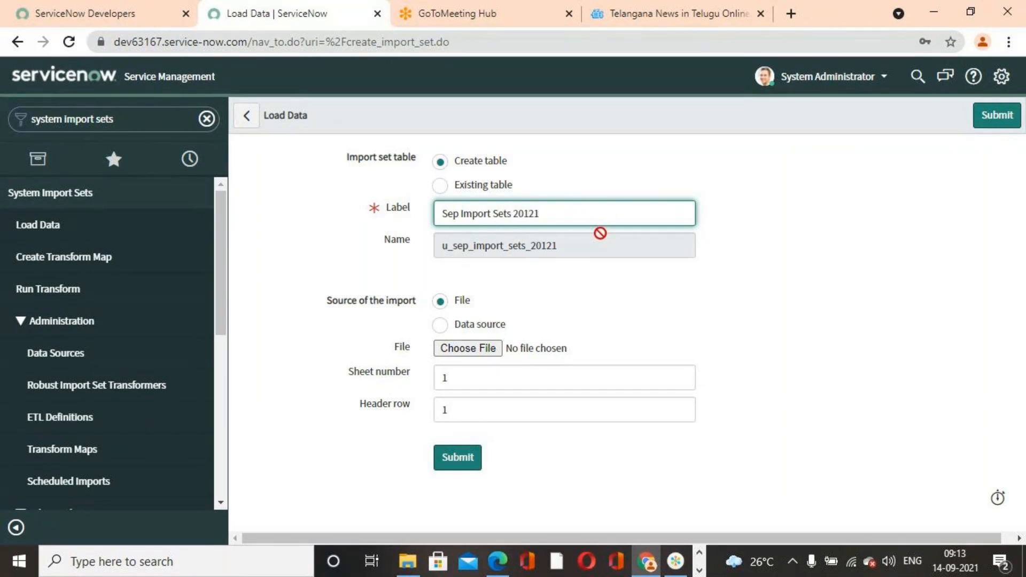
key(BackSpace)
key(BackSpace)
key(BackSpace)
text(21)
click(780, 303)
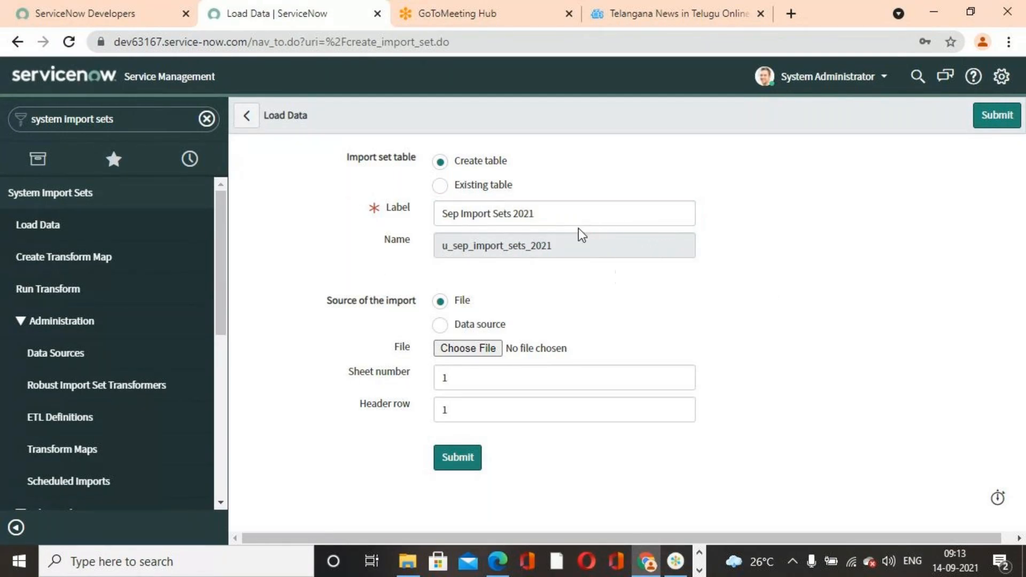
drag(572, 216, 393, 223)
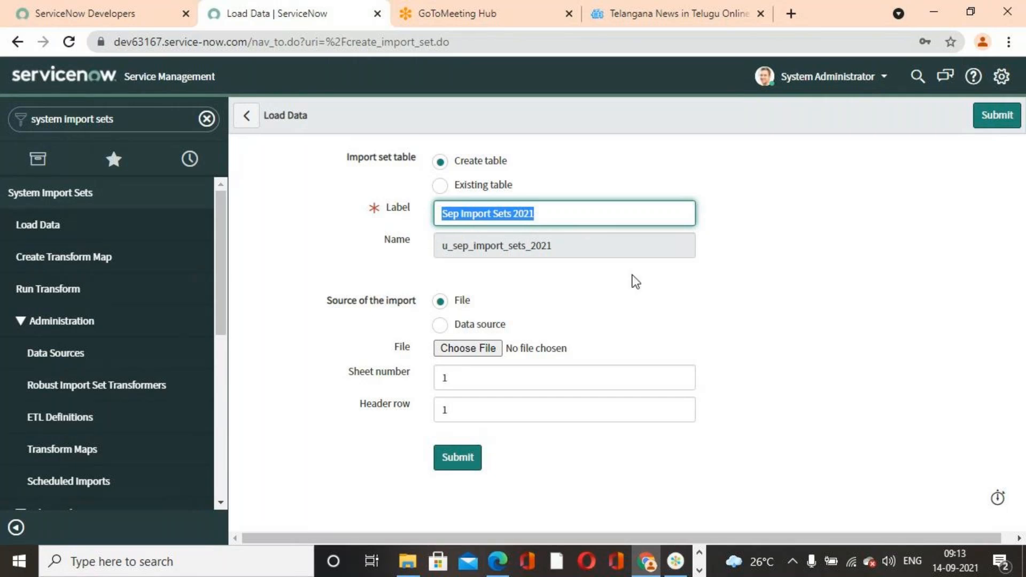
click(635, 297)
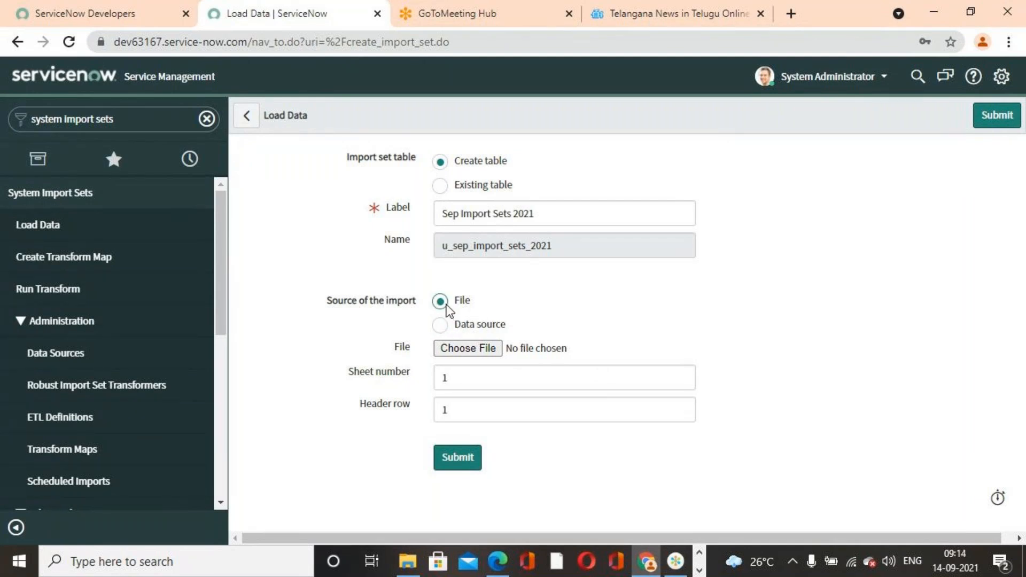
- Choose the User Records For Importing workbook from DATADRIVE1 (D:) as the import source file
click(463, 348)
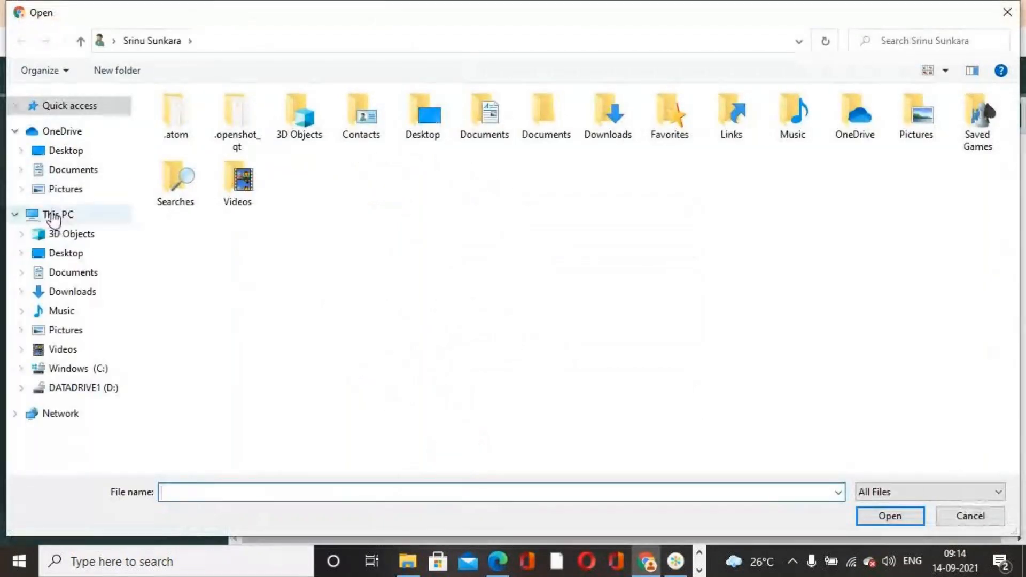
click(67, 152)
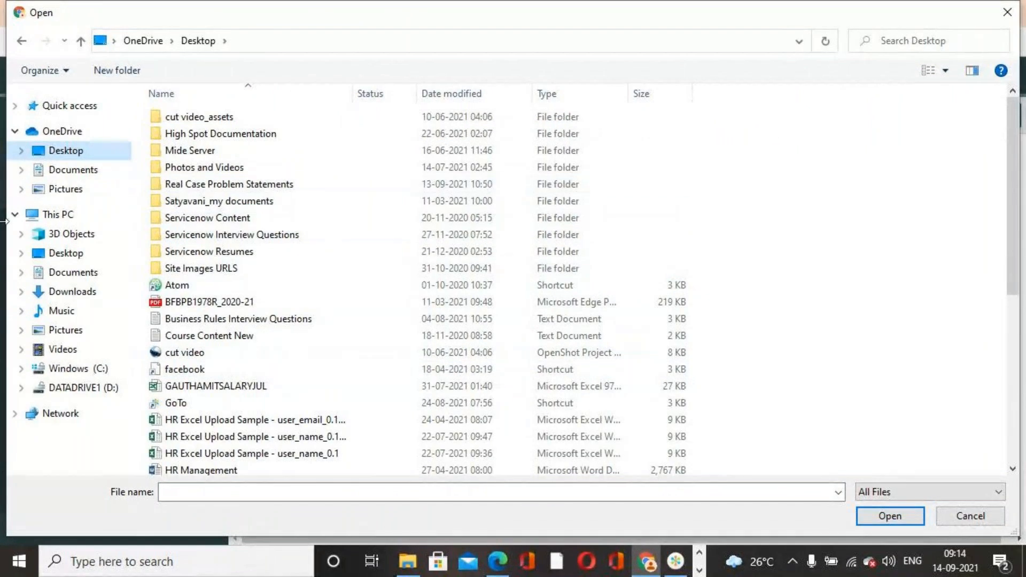
click(106, 393)
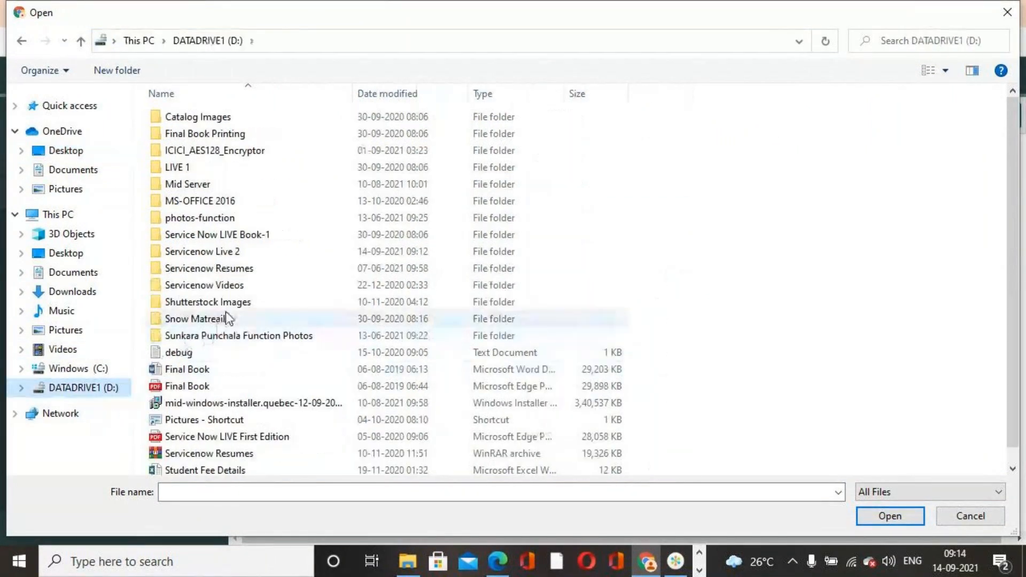
scroll(238, 427, down, 1)
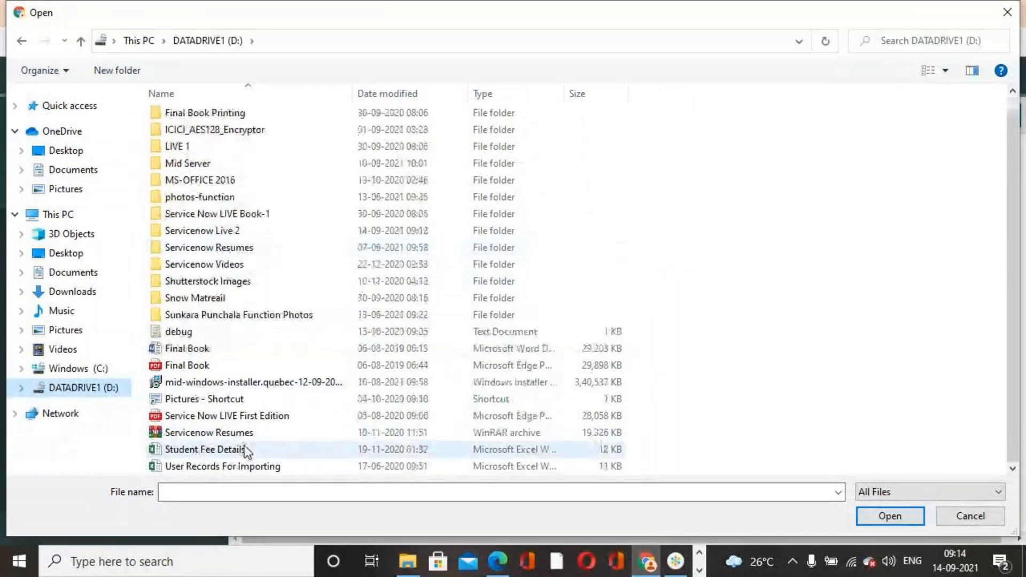
click(226, 466)
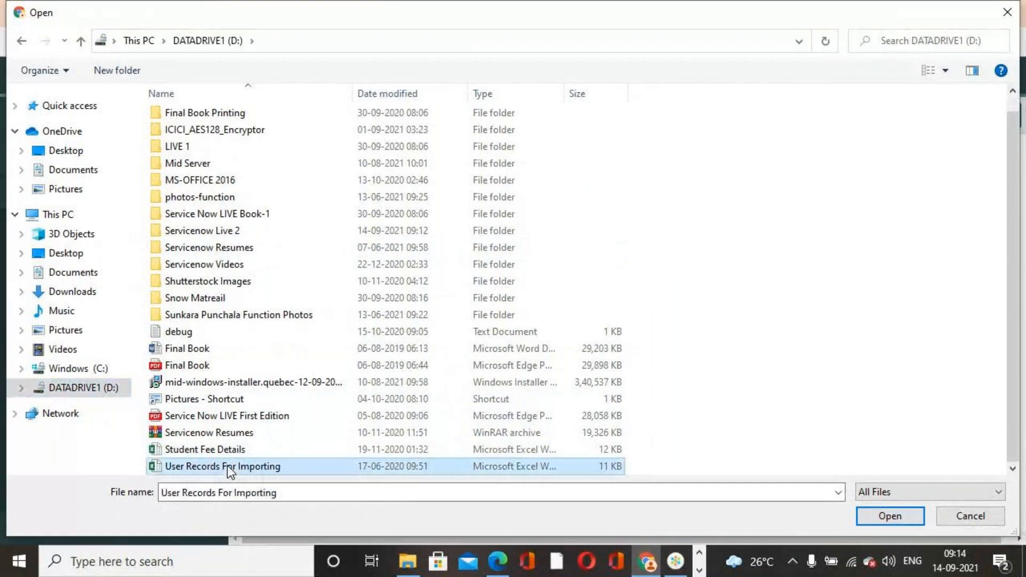
click(889, 518)
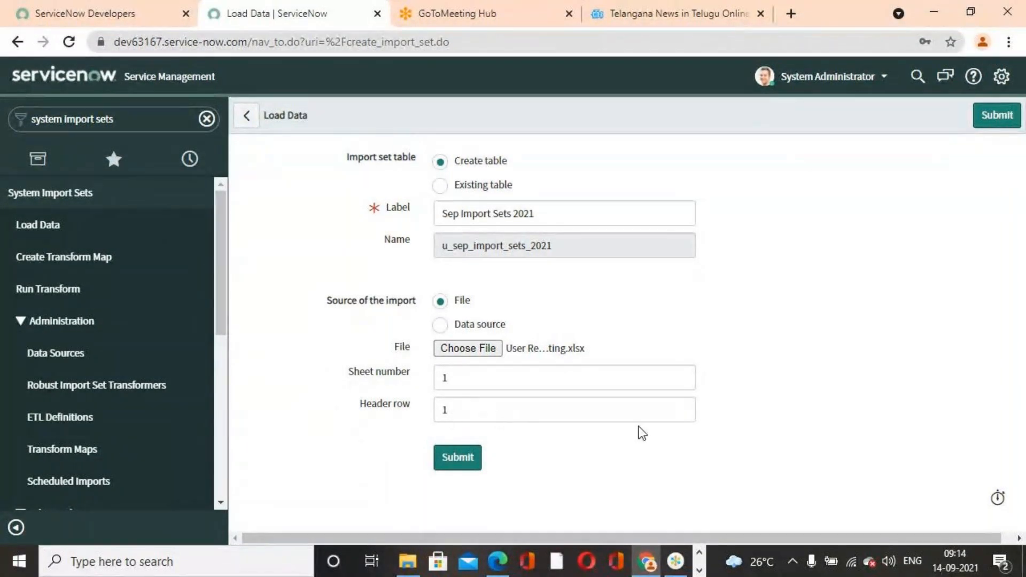
- Switch to the user records workbook in Excel and view Sheet2, Sheet3 and Sheet4, ending back on Sheet1
click(700, 556)
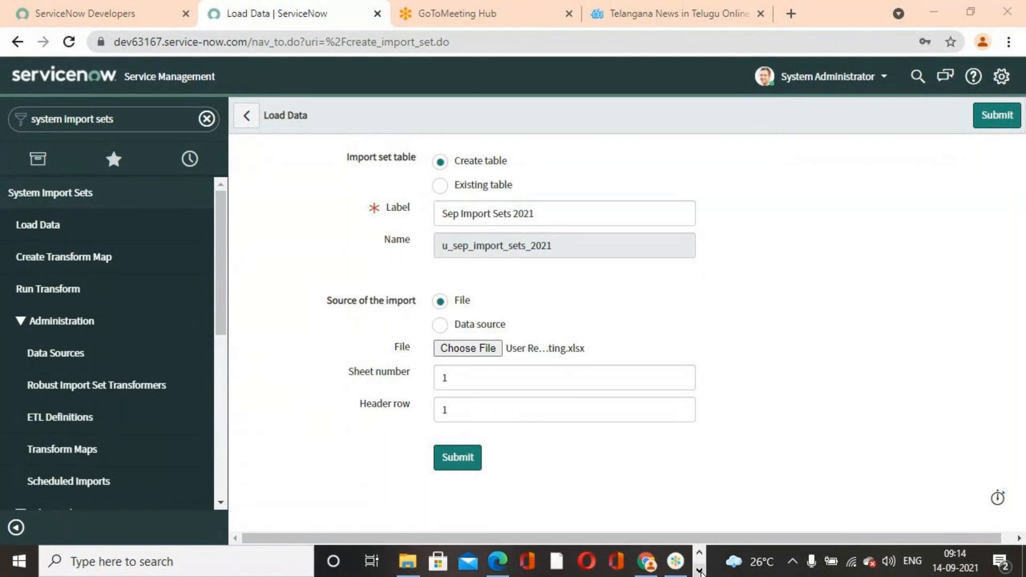
click(699, 553)
click(491, 561)
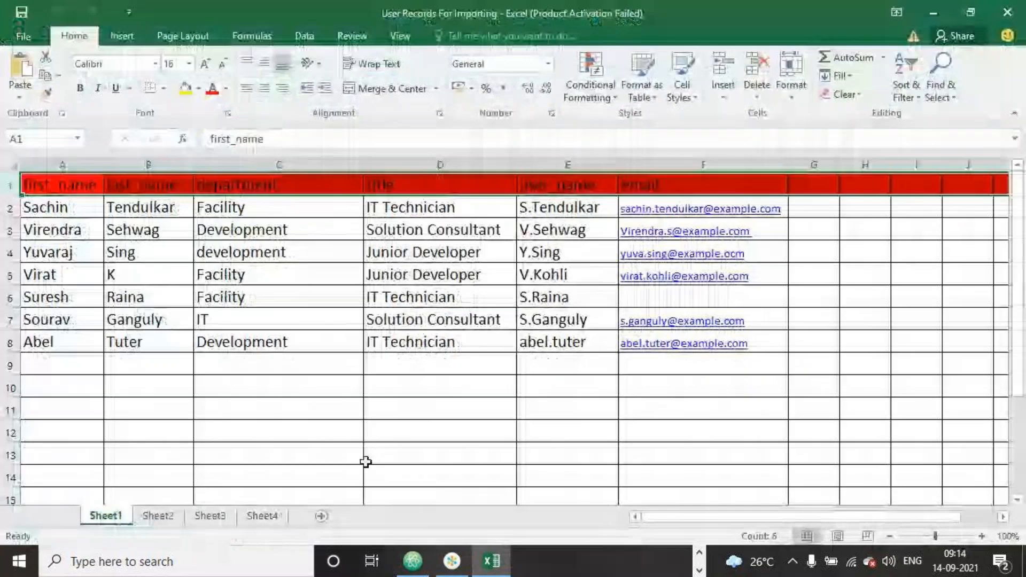
click(158, 515)
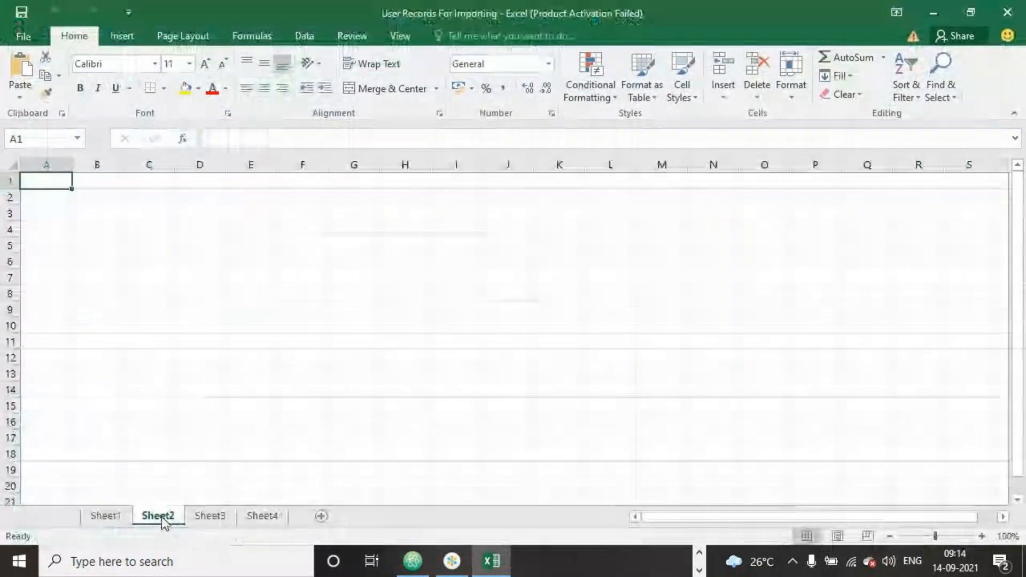
click(208, 515)
click(272, 517)
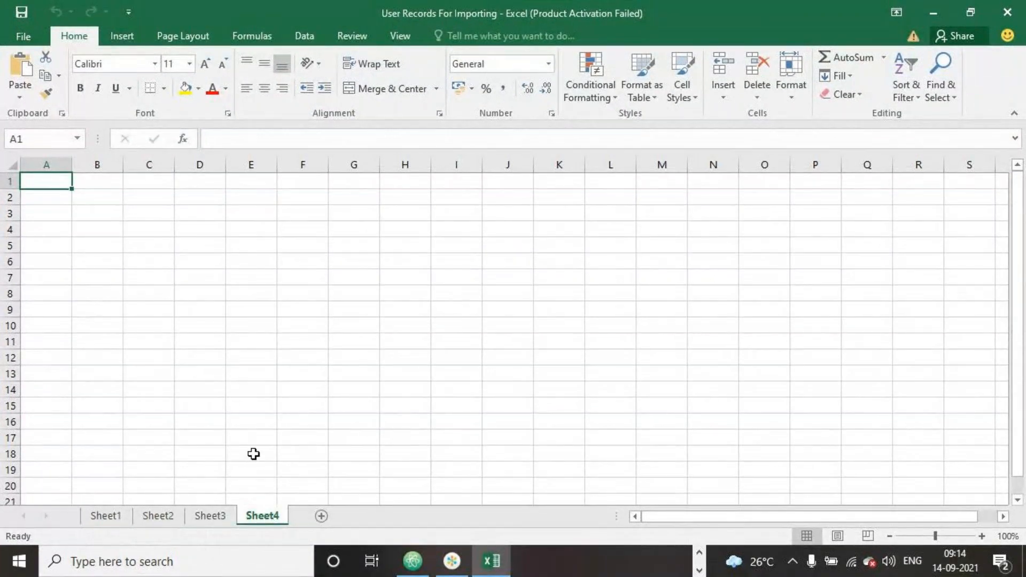
click(114, 517)
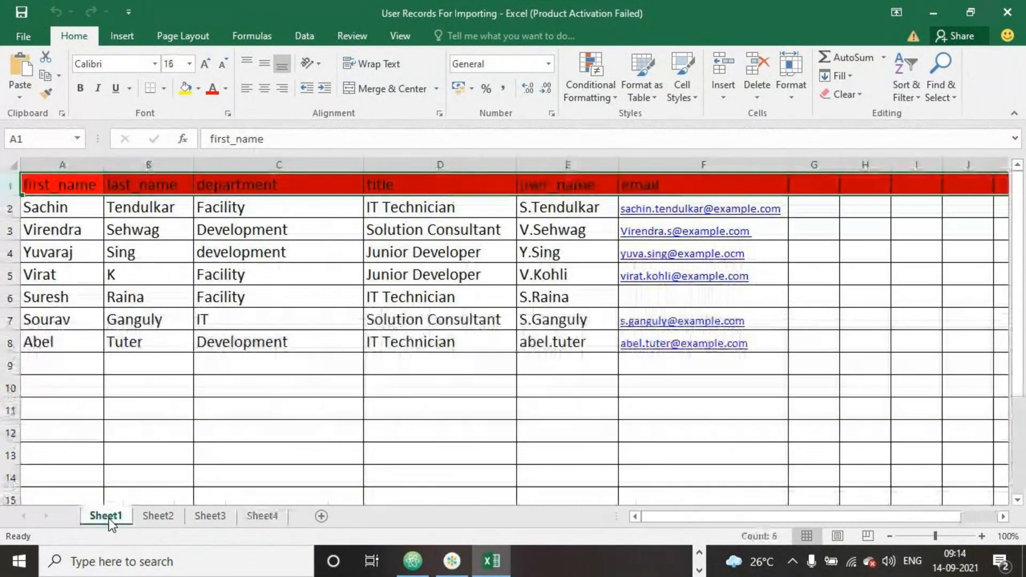
- Check the Load Data form's sheet and header settings against the workbook, selecting row 2 and the header row on Sheet1
click(699, 552)
click(656, 569)
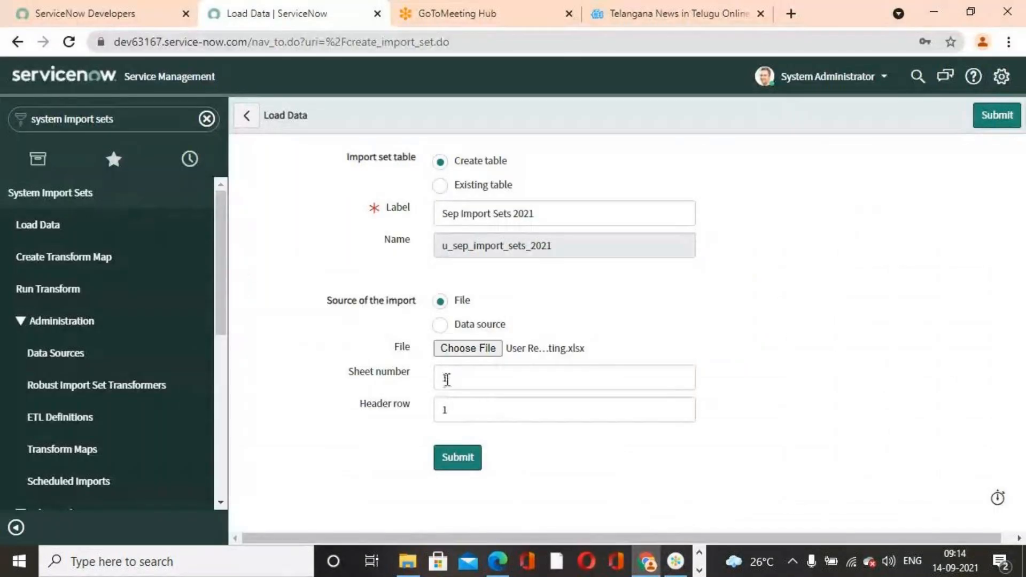
click(699, 570)
click(501, 563)
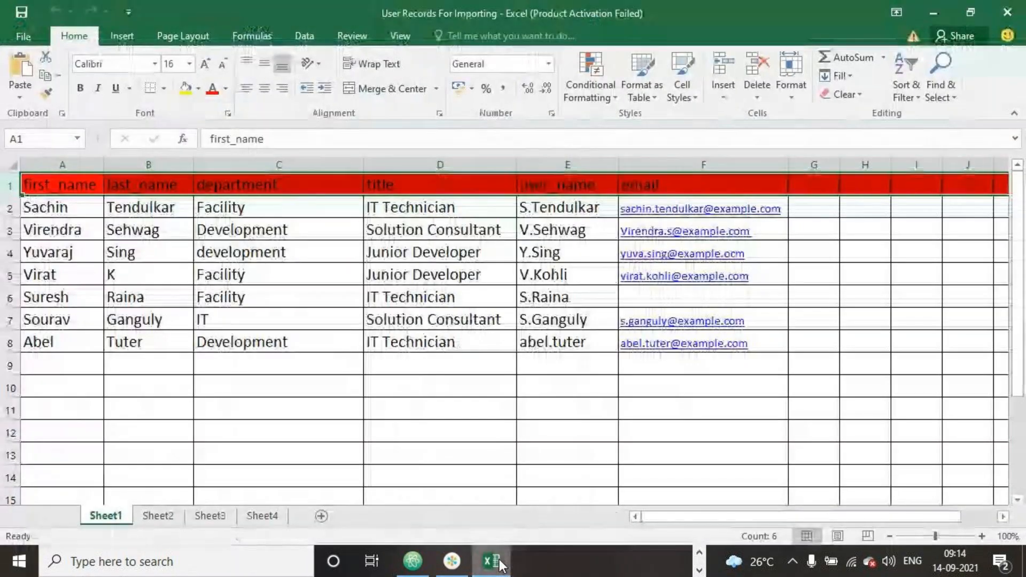
click(9, 207)
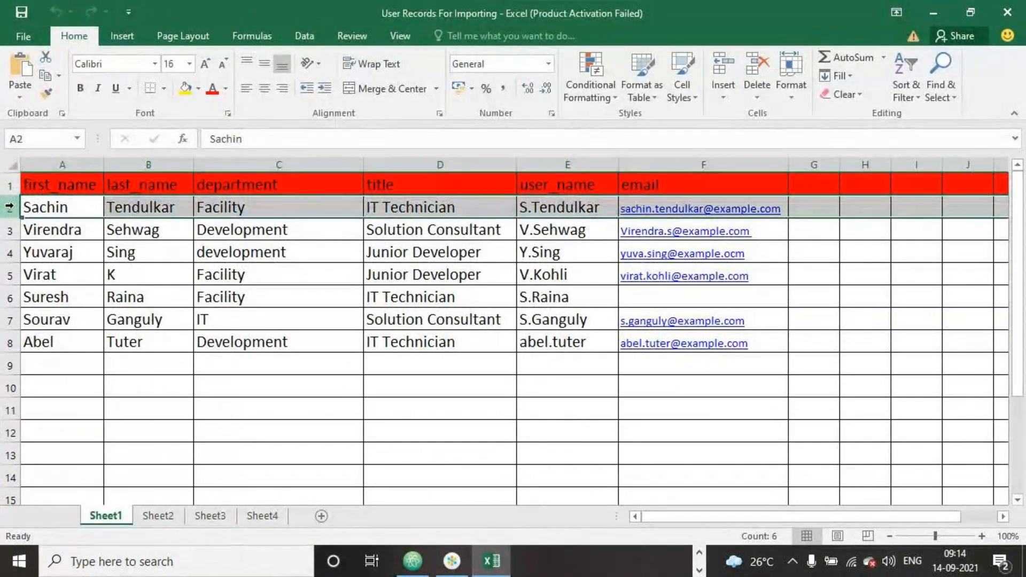
click(8, 184)
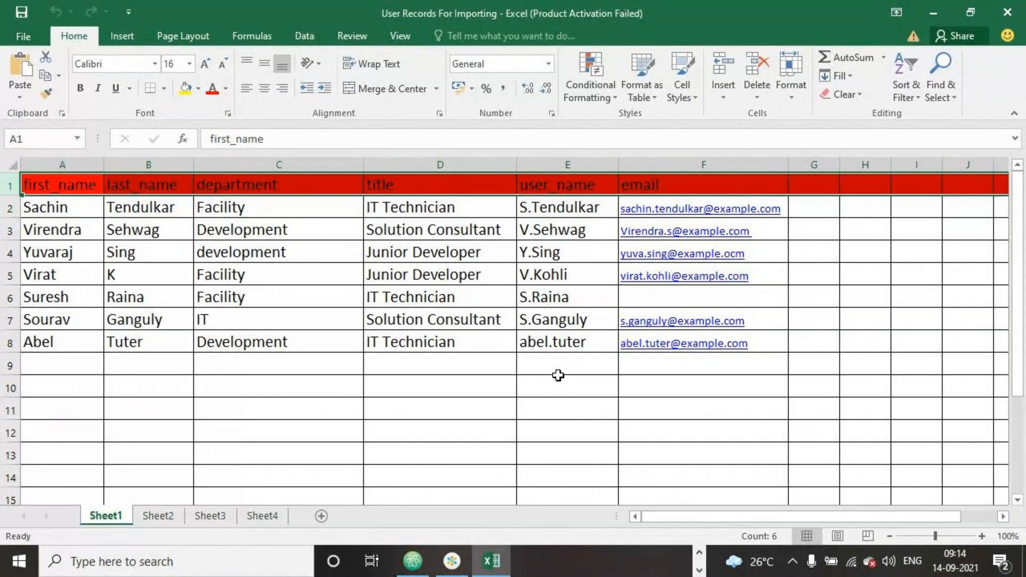
- Return to the Load Data form in Chrome, submit the import and highlight the inserts figure in the progress message
click(697, 553)
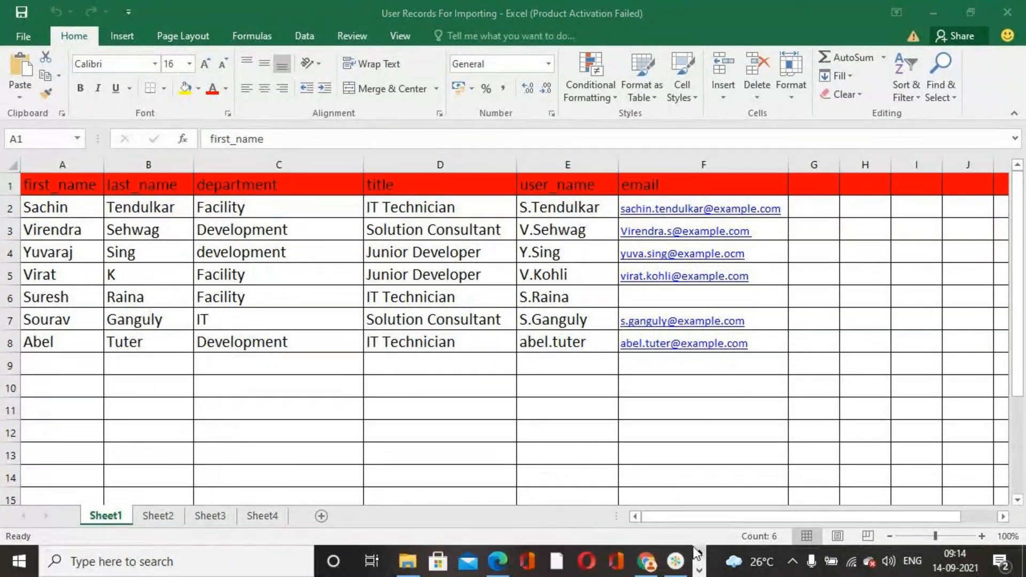
click(647, 561)
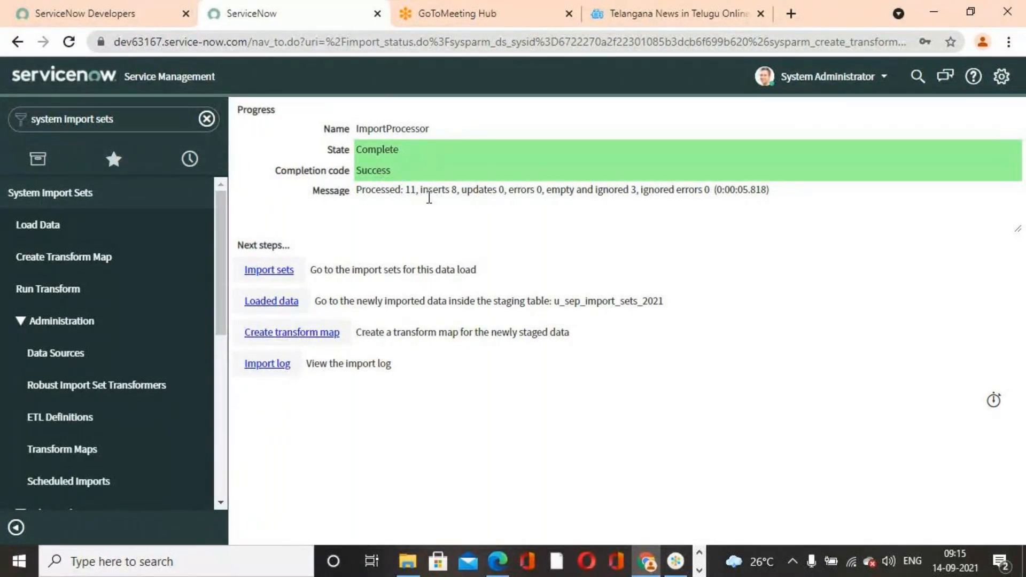
drag(419, 191, 458, 194)
click(431, 443)
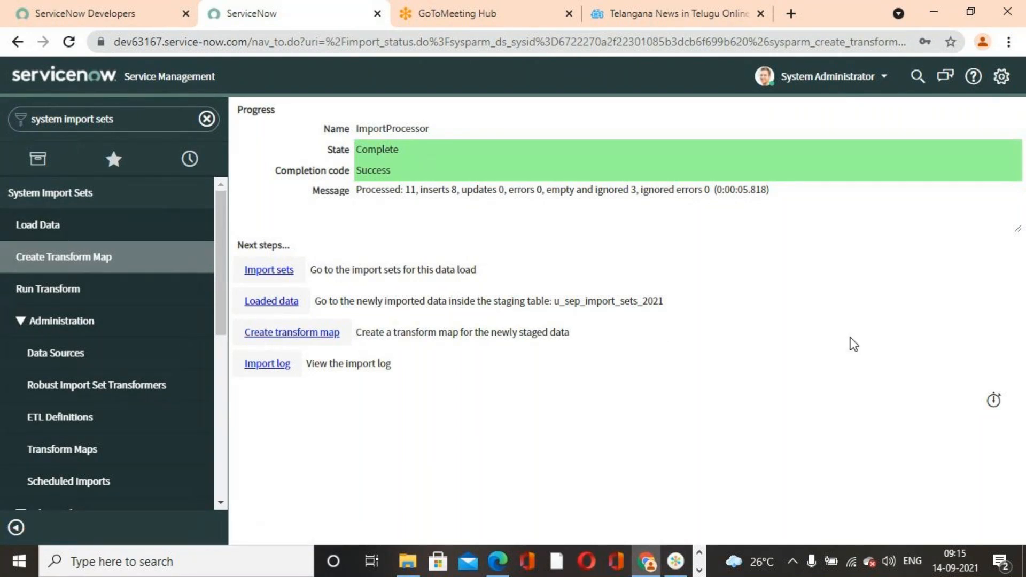
- Start a new table transform map and name it Sep Transform Map 2021
click(73, 267)
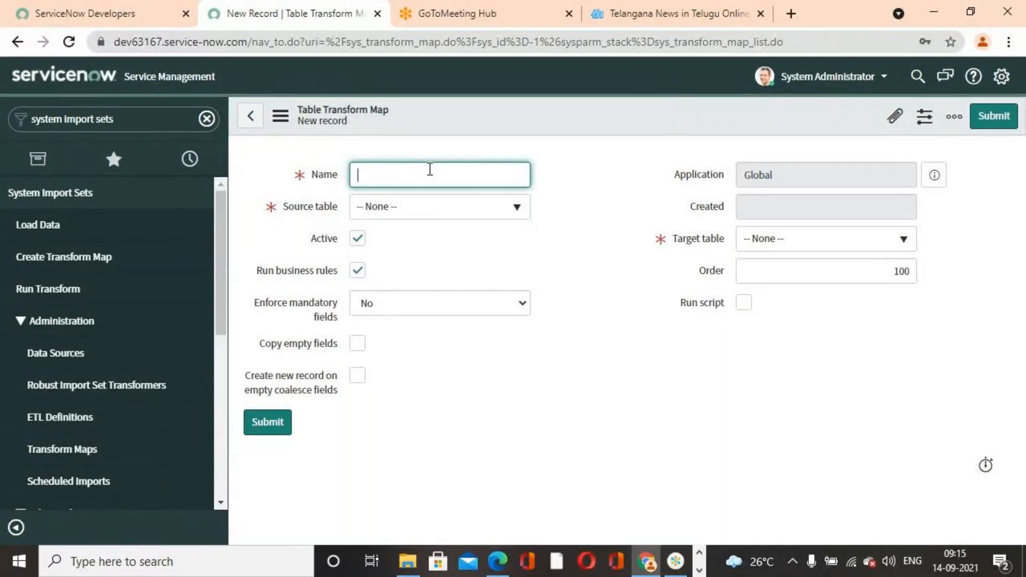
text(Seo)
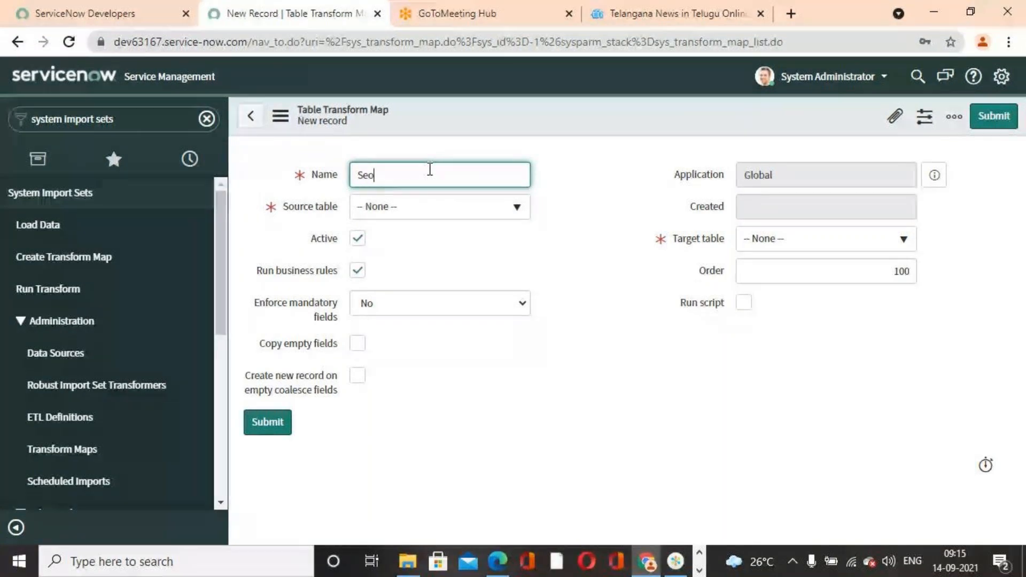
text(p Y)
key(BackSpace)
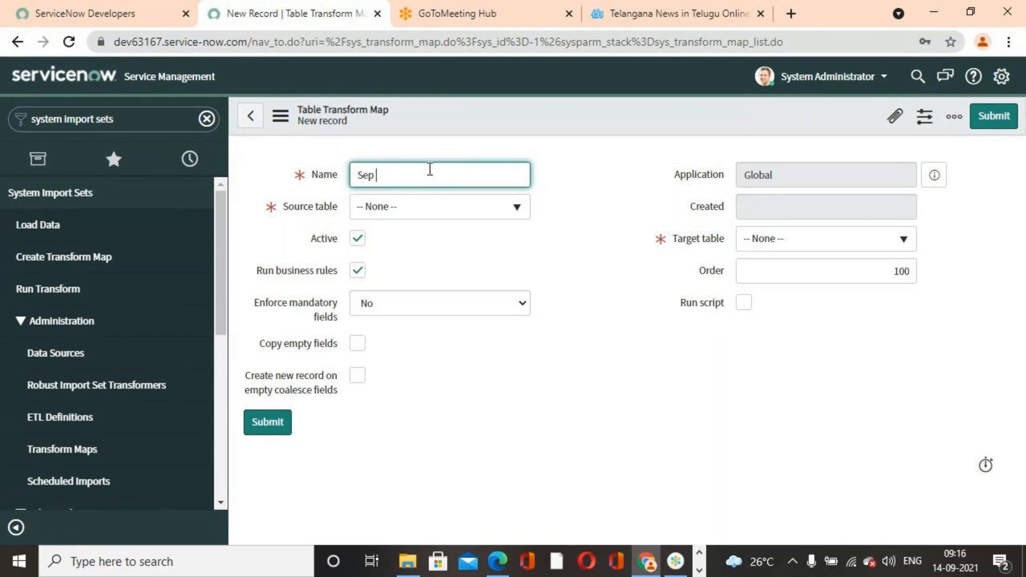
text(Transform Map 2021)
- Set the source table to Sep Import Sets 2021 [u_sep_import_sets_2021] and the target table to User [sys_user]
click(525, 211)
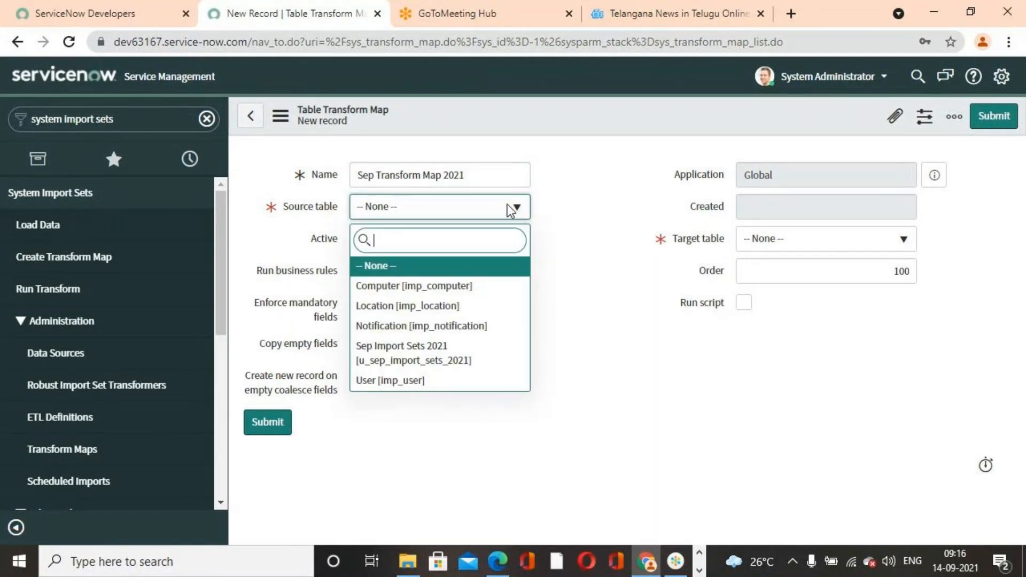
click(417, 356)
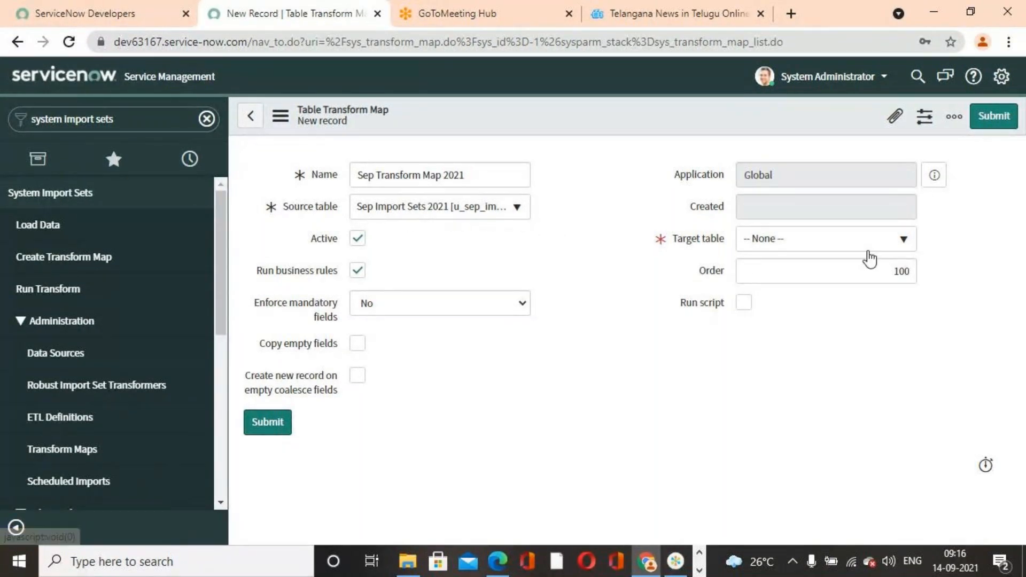
click(900, 242)
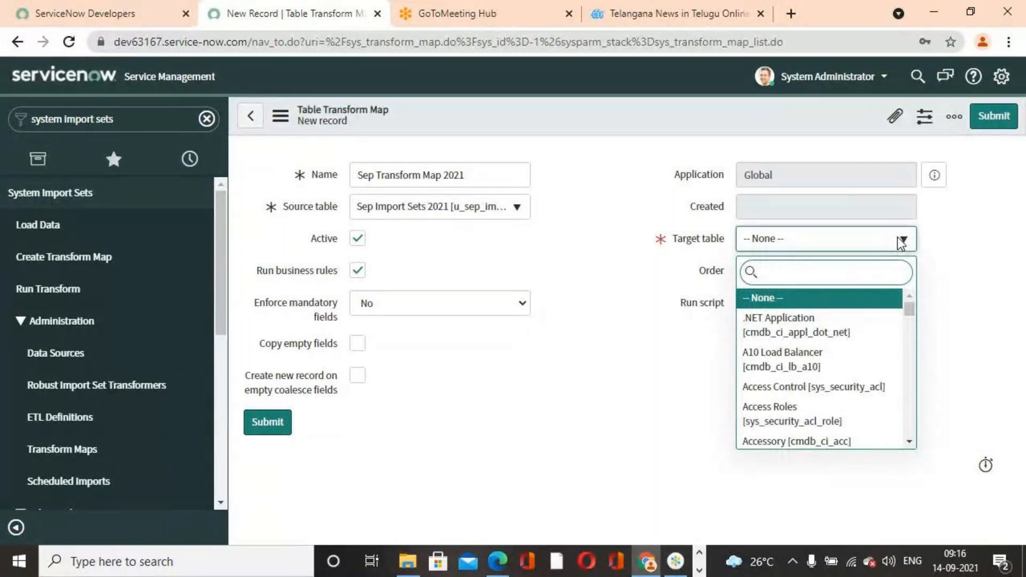
text(sys_user)
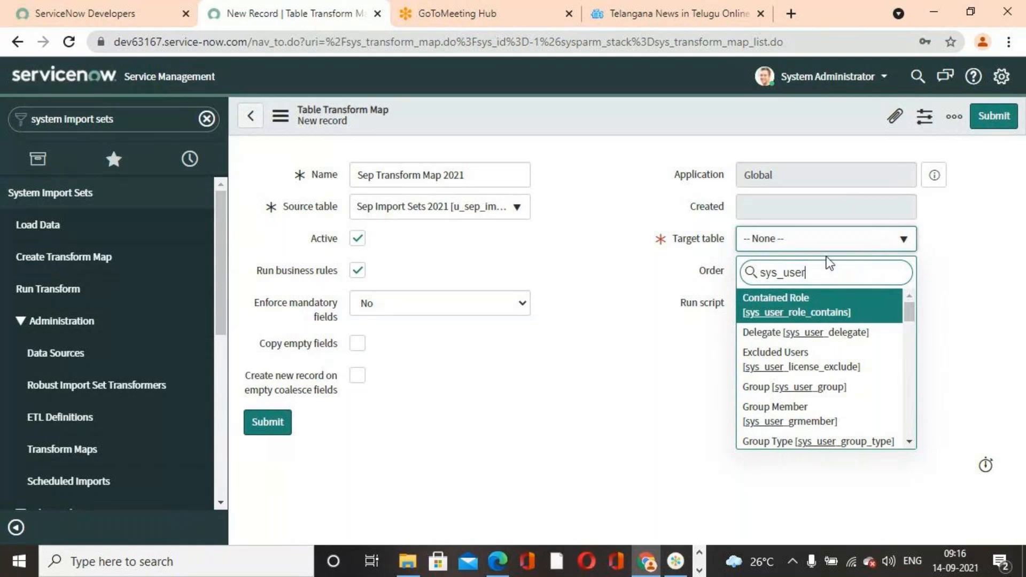
scroll(854, 367, down, 10)
scroll(853, 367, down, 3)
scroll(854, 368, up, 5)
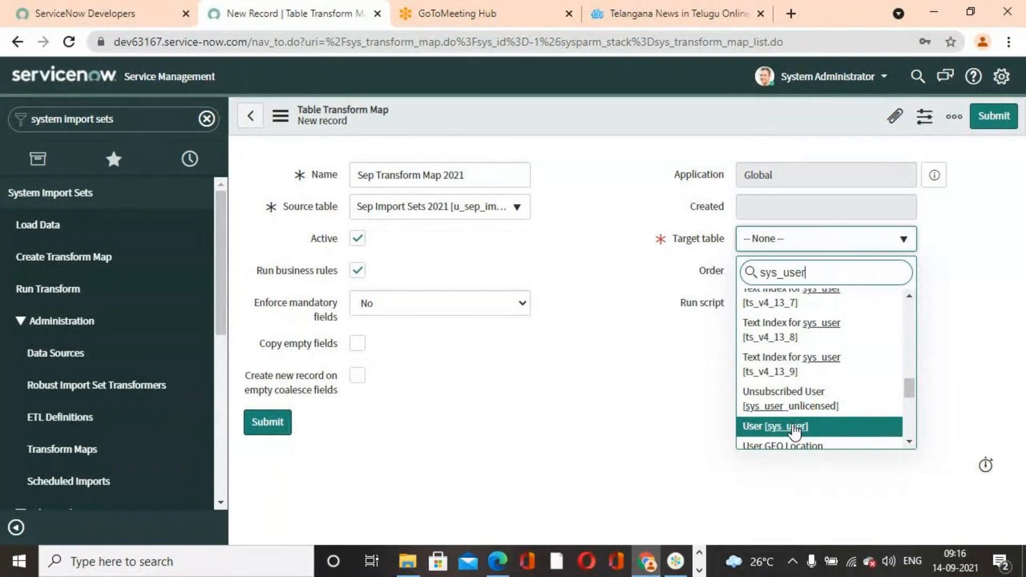
click(795, 428)
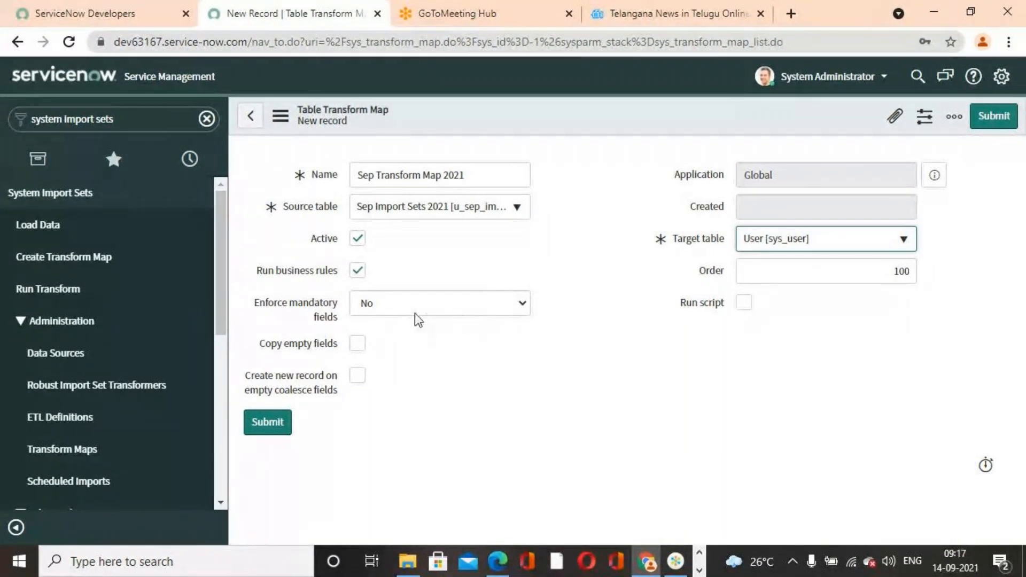
- Try All Fields and Only Mapped Fields for enforcing mandatory fields, ending on No
click(439, 313)
click(390, 357)
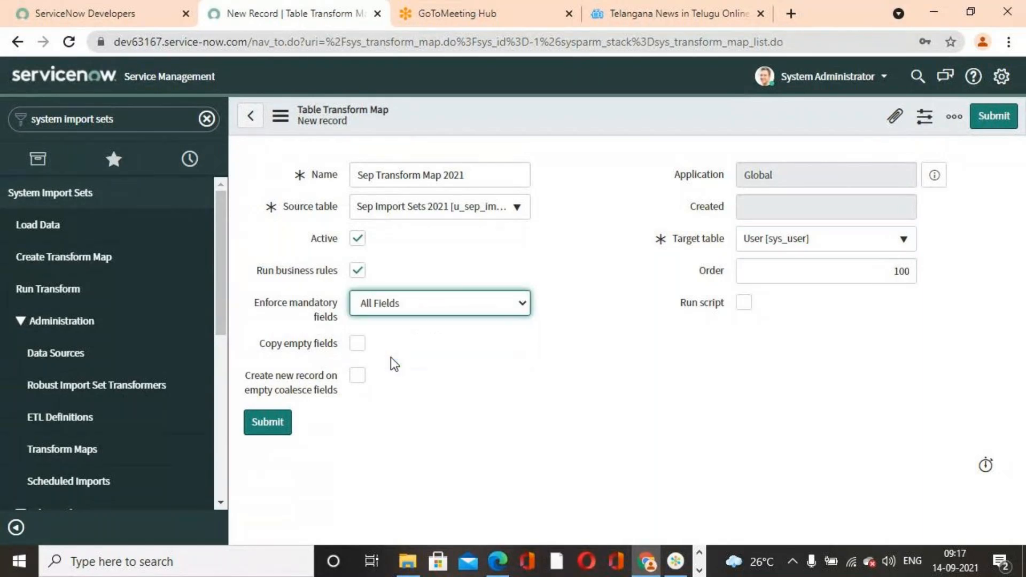
click(488, 303)
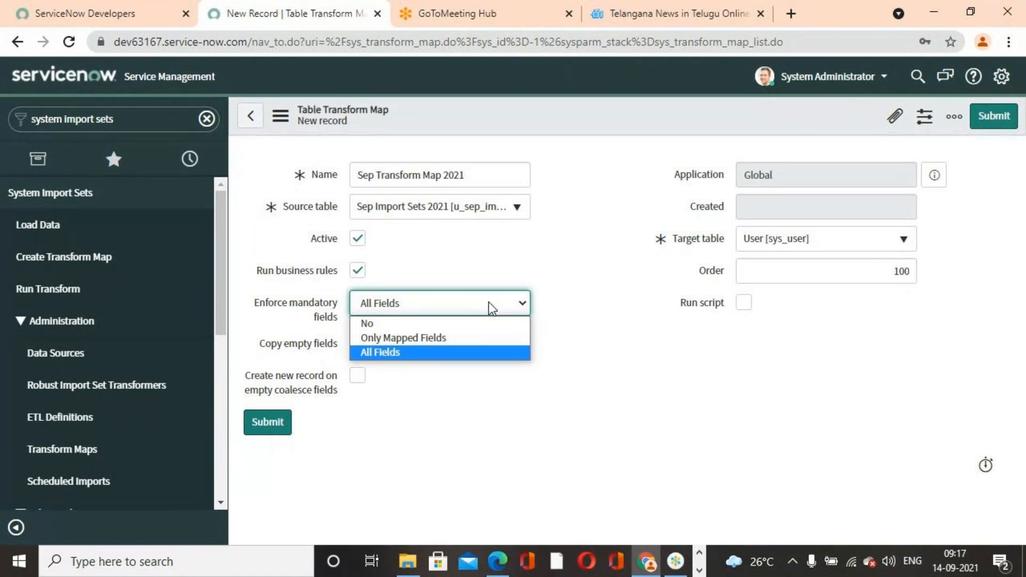
click(447, 338)
click(422, 309)
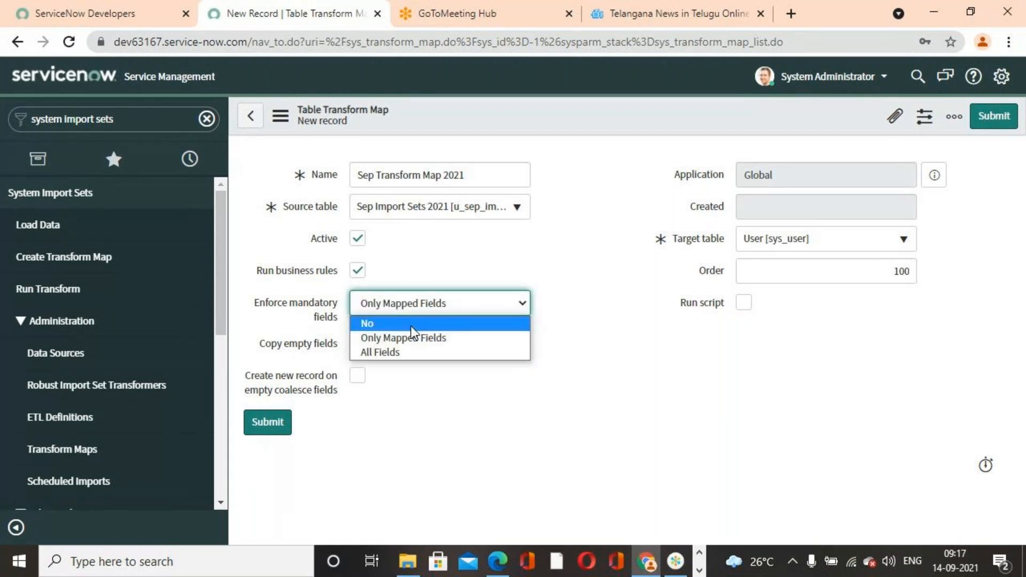
click(412, 324)
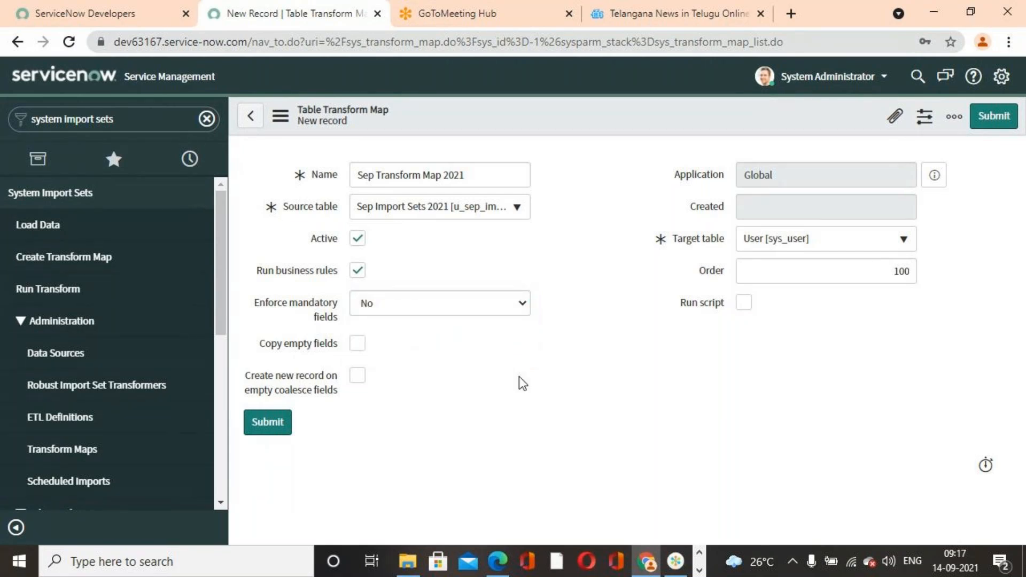
- Save the transform map without leaving the form and auto-map its matching fields, dismissing the resulting notice
right_click(693, 110)
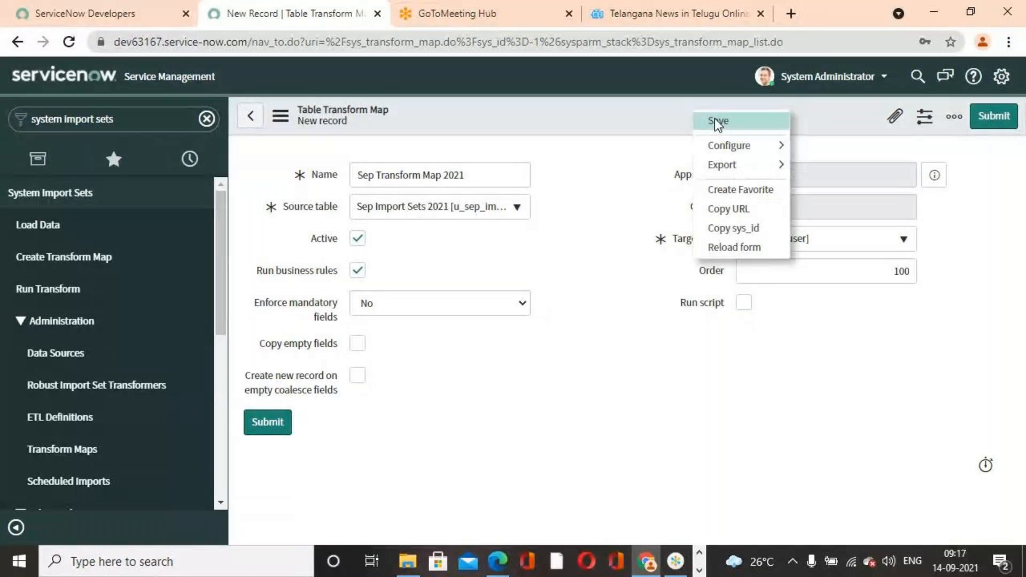
click(717, 120)
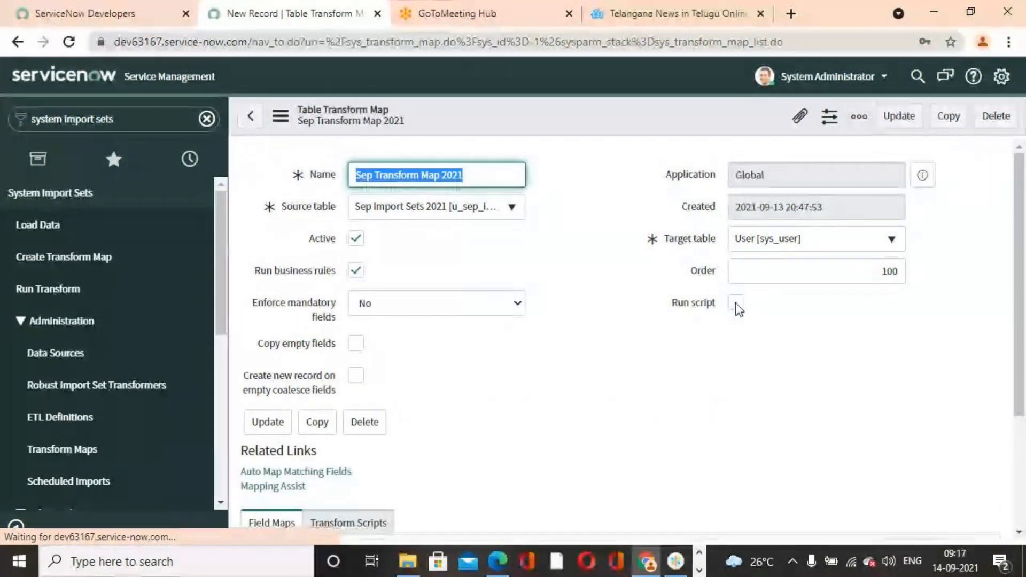
scroll(744, 382, down, 3)
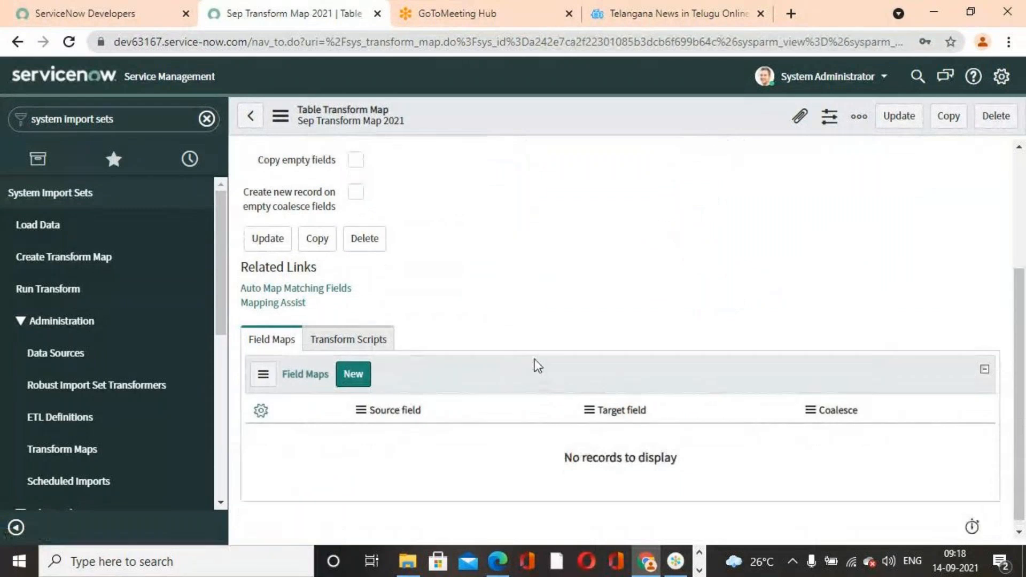
scroll(537, 364, down, 3)
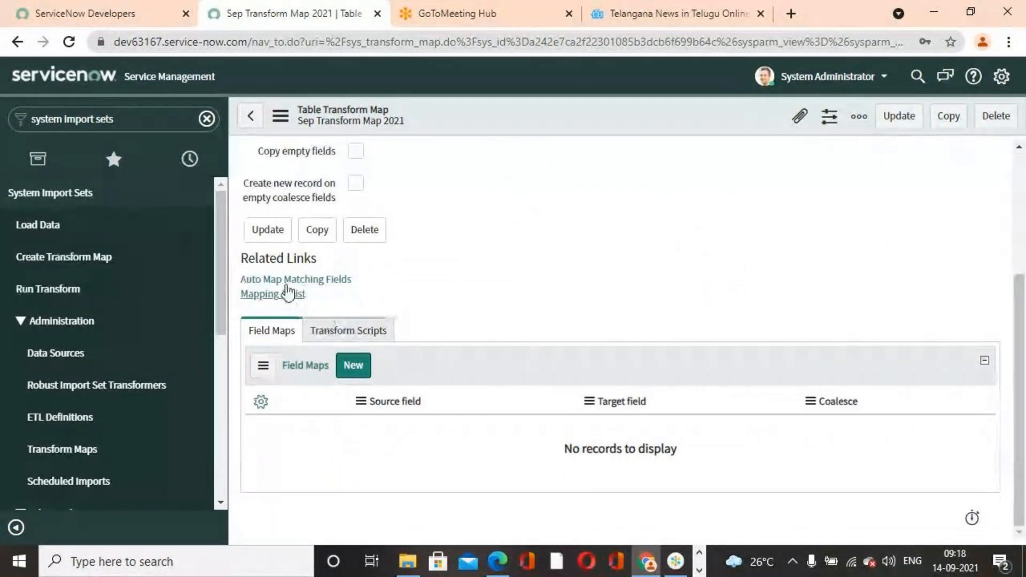
click(303, 280)
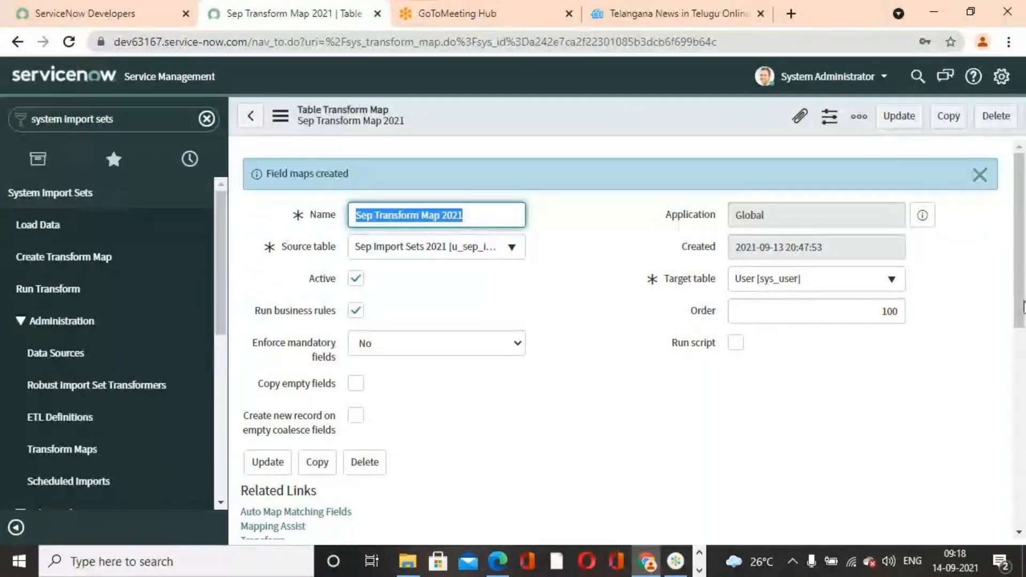
click(979, 175)
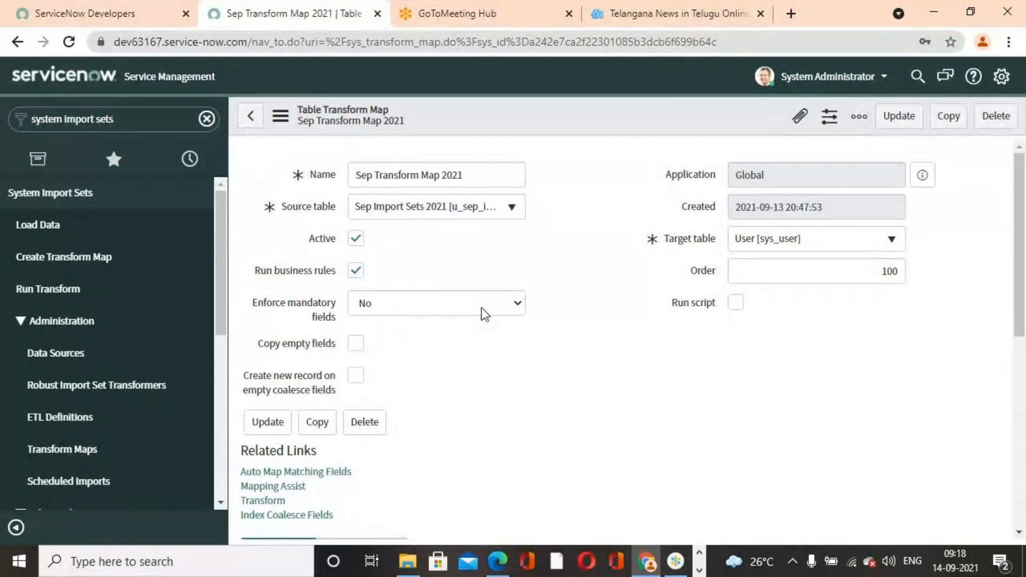
- Review the generated field maps and open Mapping Assist to check the source-to-target field pairs
scroll(557, 383, down, 1)
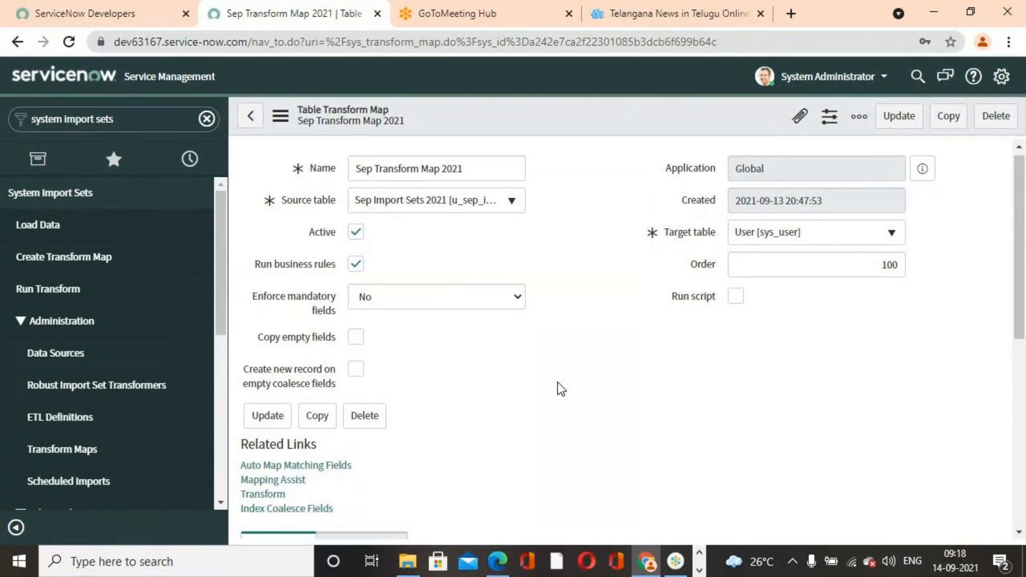
scroll(557, 382, down, 5)
scroll(465, 351, up, 3)
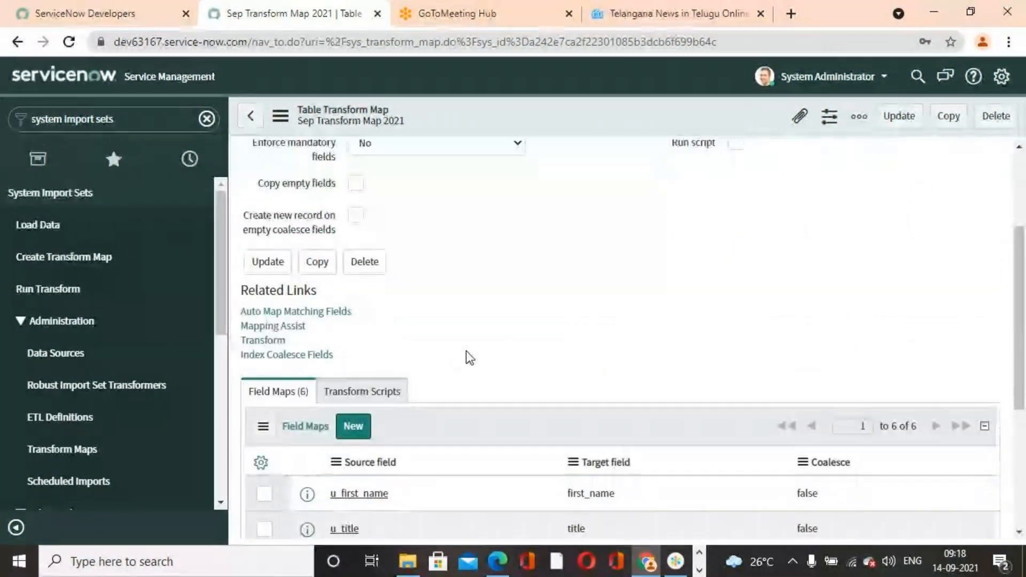
scroll(466, 350, down, 5)
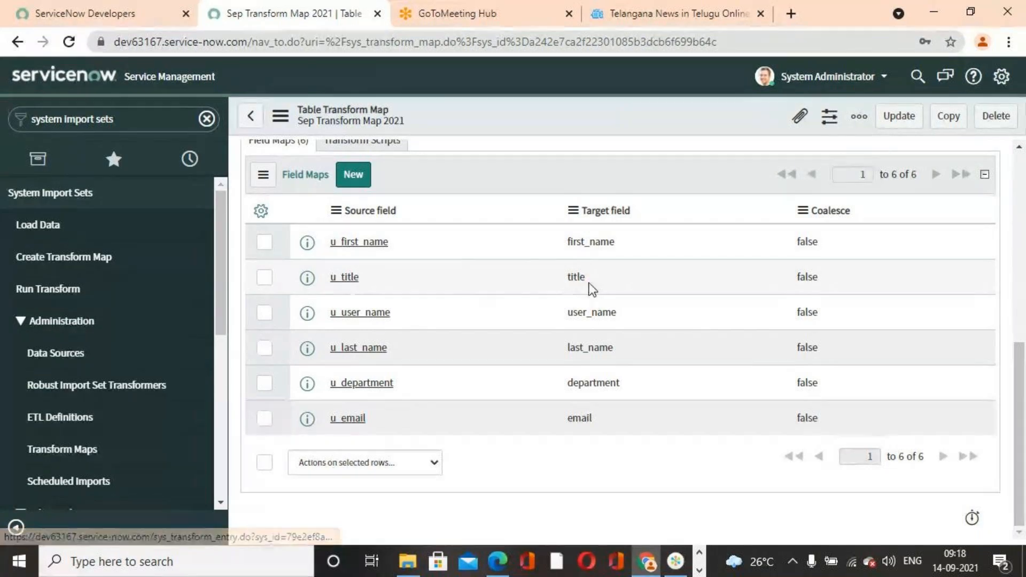
scroll(431, 361, up, 7)
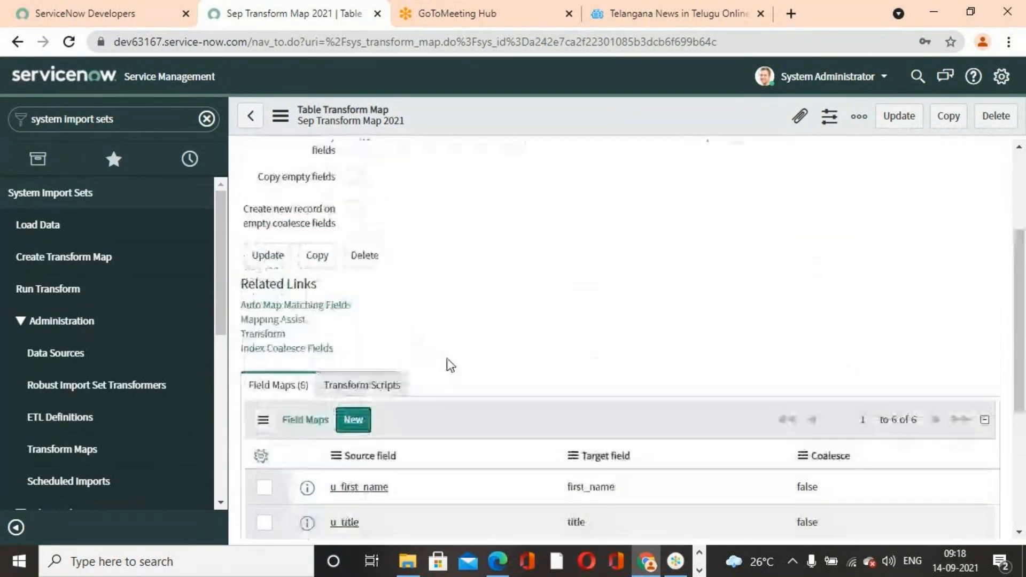
scroll(497, 349, down, 3)
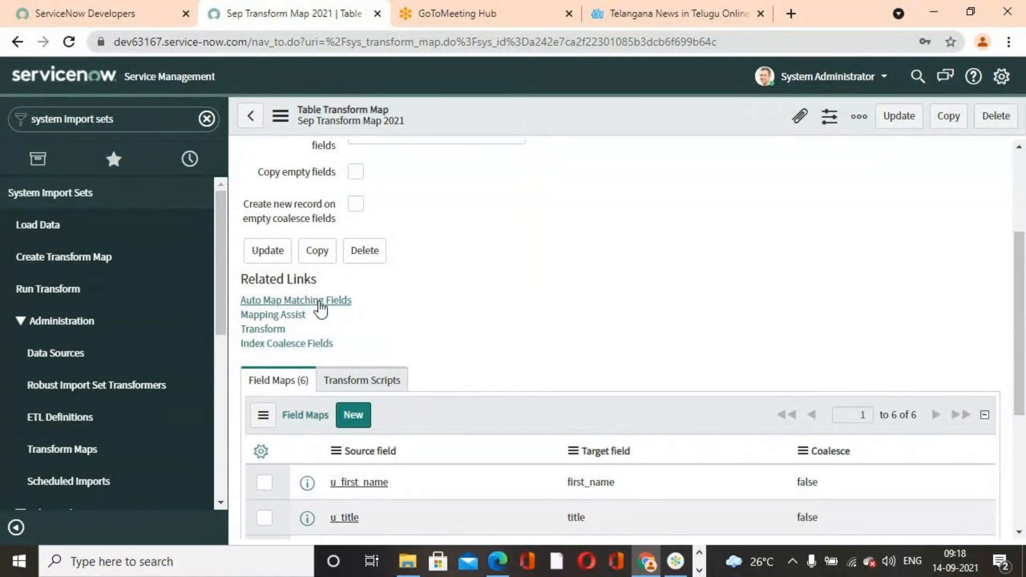
click(293, 315)
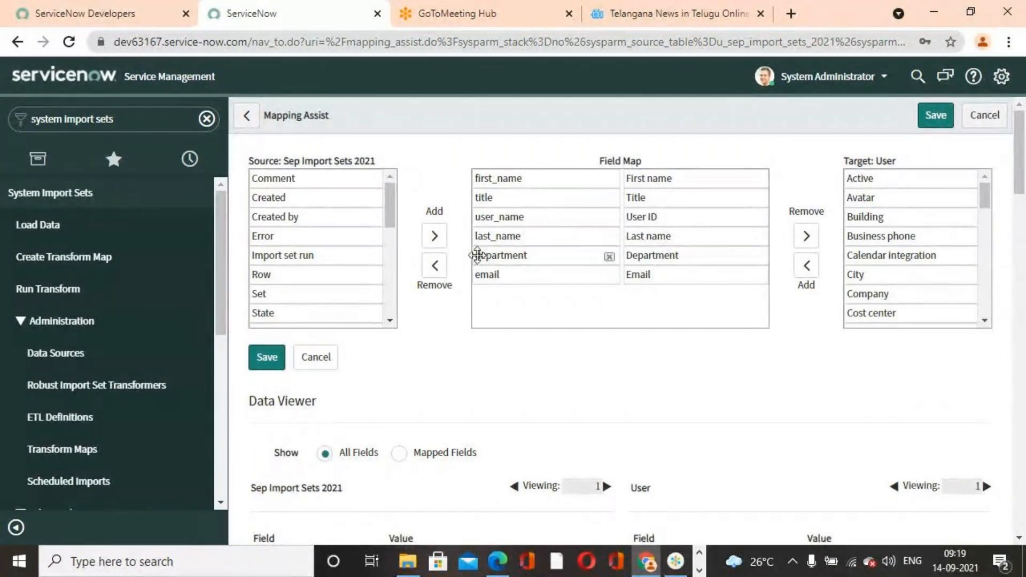
scroll(662, 312, down, 5)
scroll(682, 396, up, 5)
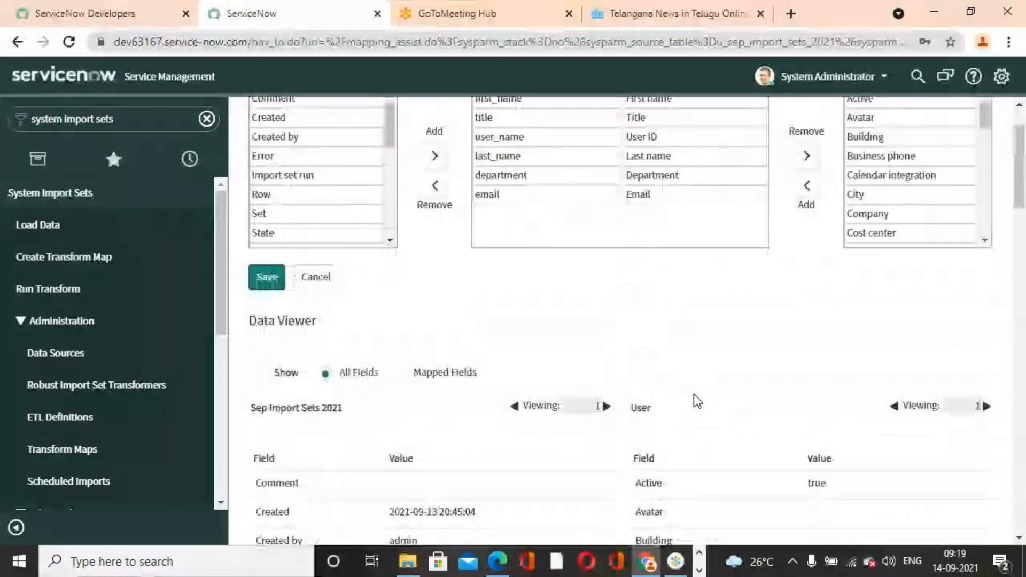
- Show only mapped fields in the Mapping Assist data viewer and save the field mapping
click(398, 452)
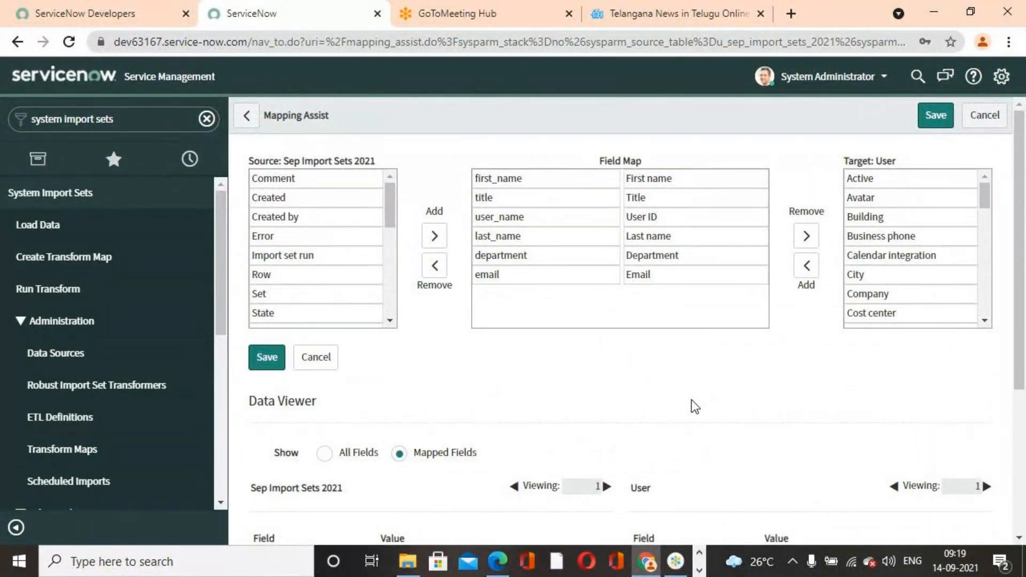
scroll(693, 406, down, 5)
scroll(693, 402, up, 5)
click(931, 124)
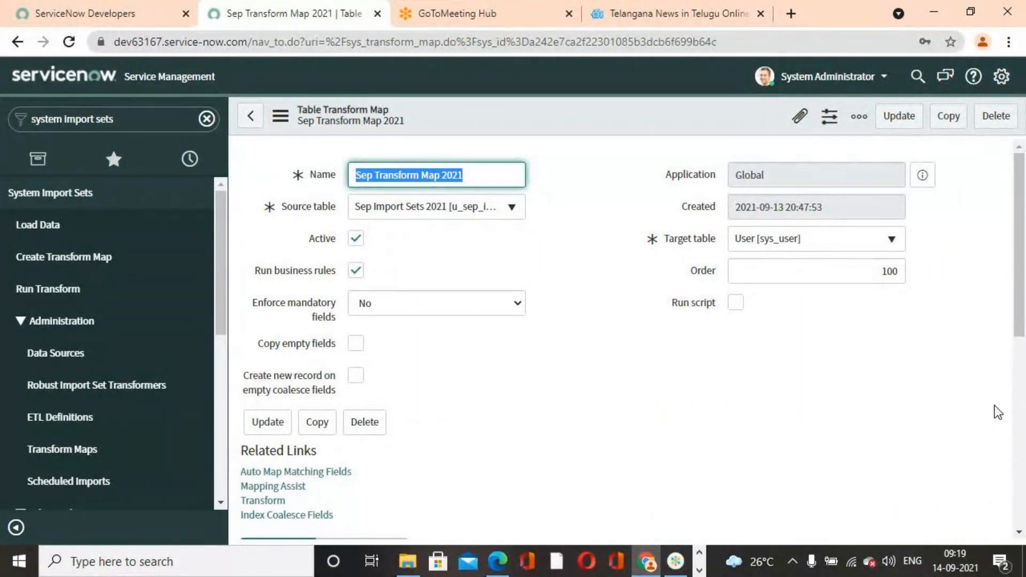
- Examine the source, target and coalesce values of the transform map's field maps
scroll(716, 371, down, 6)
scroll(716, 370, up, 6)
scroll(724, 380, down, 6)
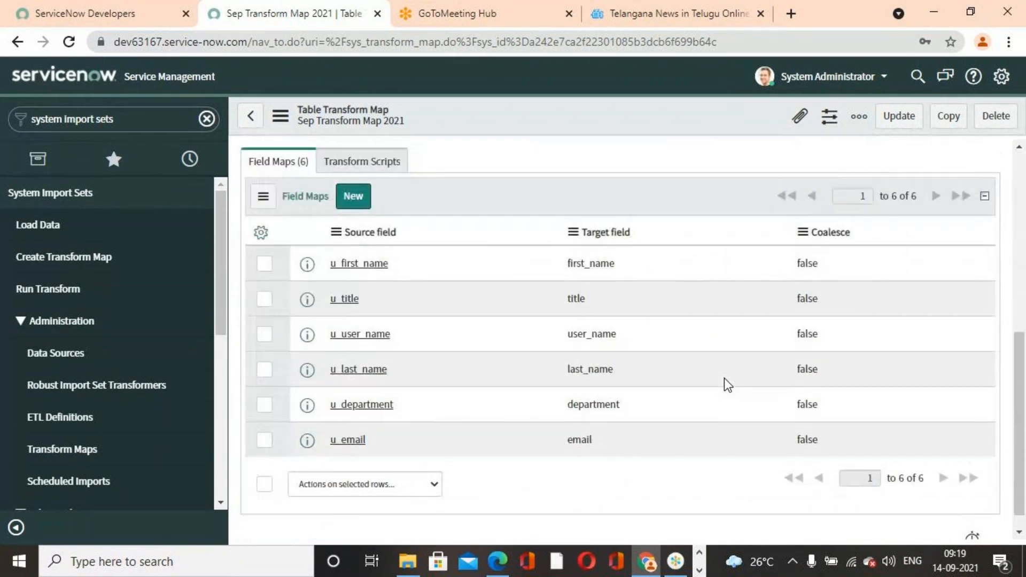
scroll(723, 377, up, 1)
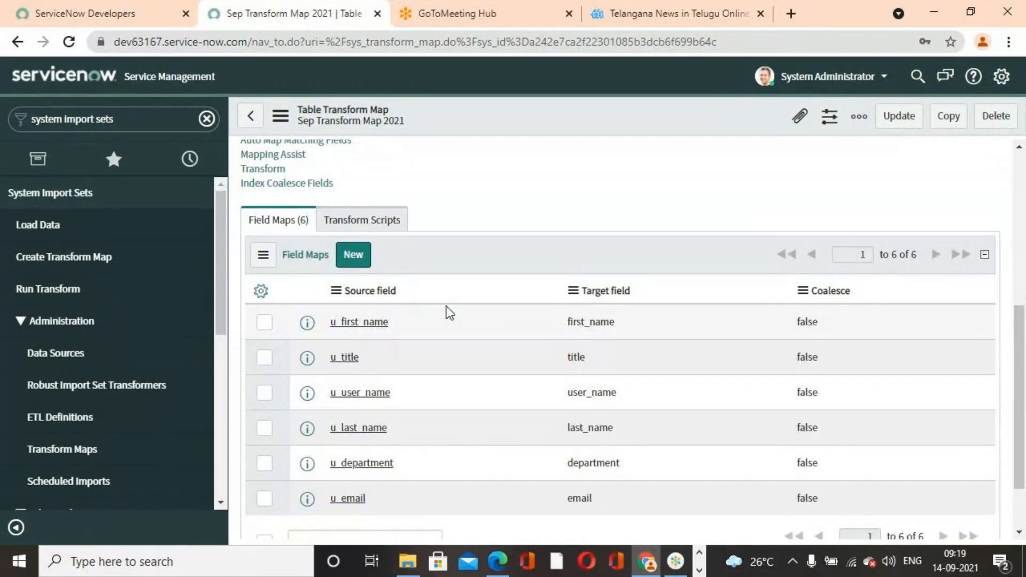
- Switch to the User Records For Importing workbook in Excel, select row 8 on Sheet1, and return to the transform map in Chrome
click(930, 8)
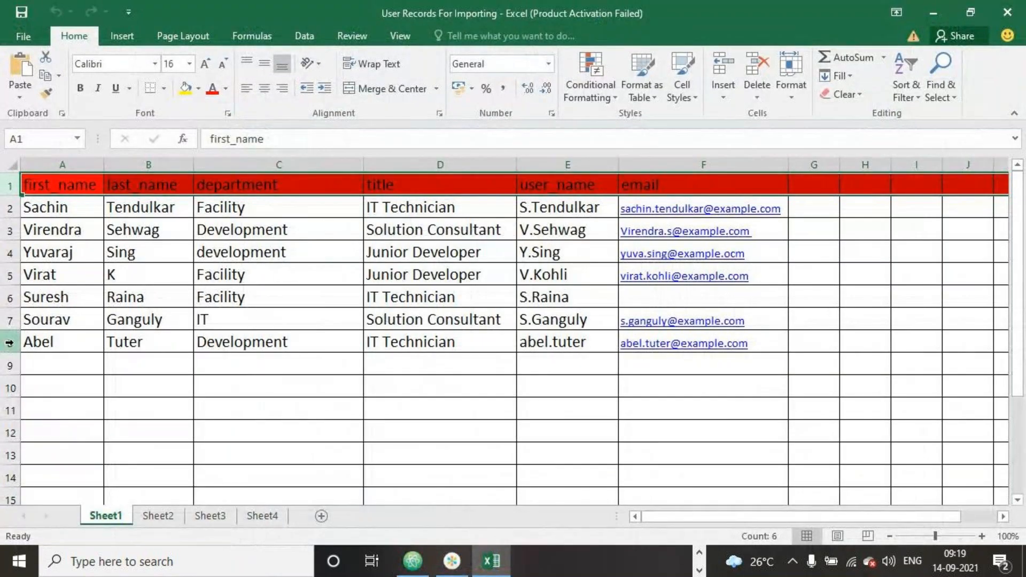
click(9, 342)
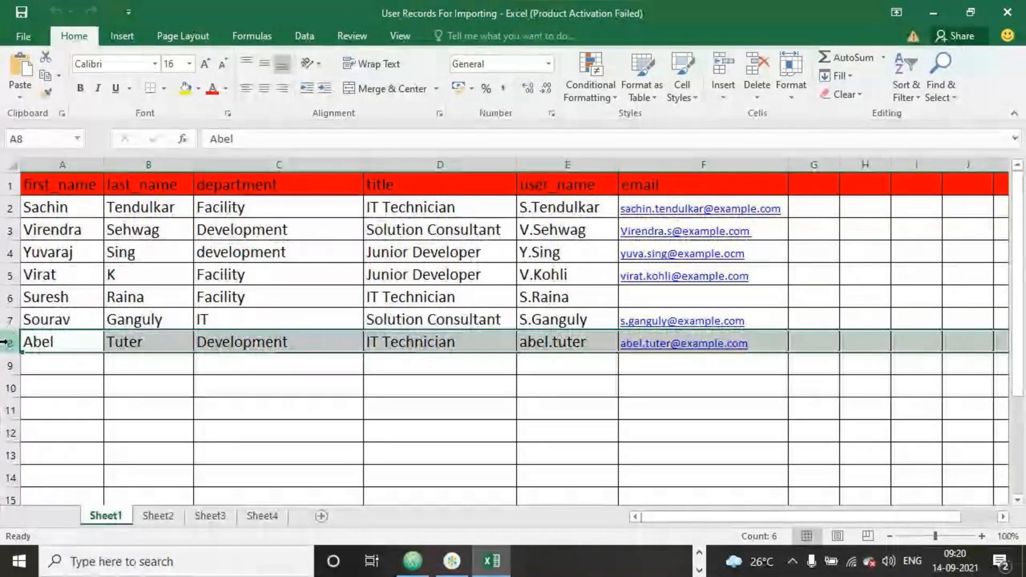
click(929, 15)
click(647, 561)
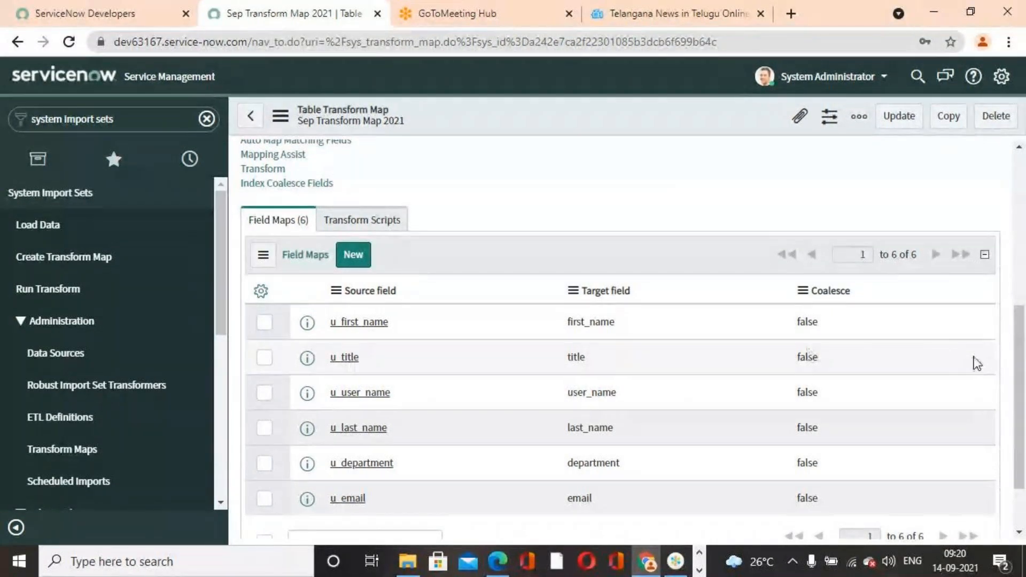
scroll(721, 443, up, 3)
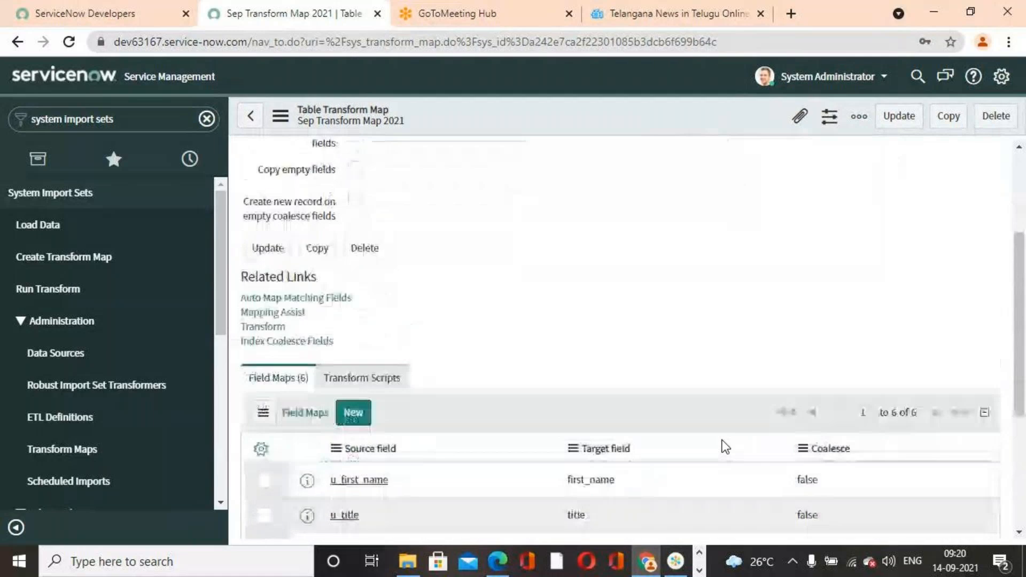
- Set the Coalesce value of the u_email field map to true in Sep Transform Map 2021
scroll(725, 446, down, 4)
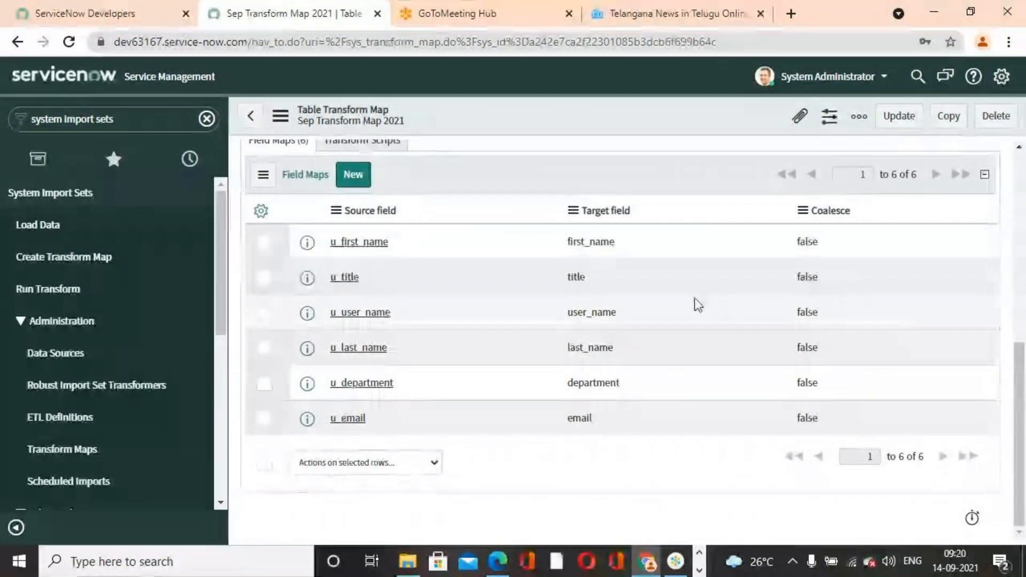
click(838, 419)
double_click(838, 419)
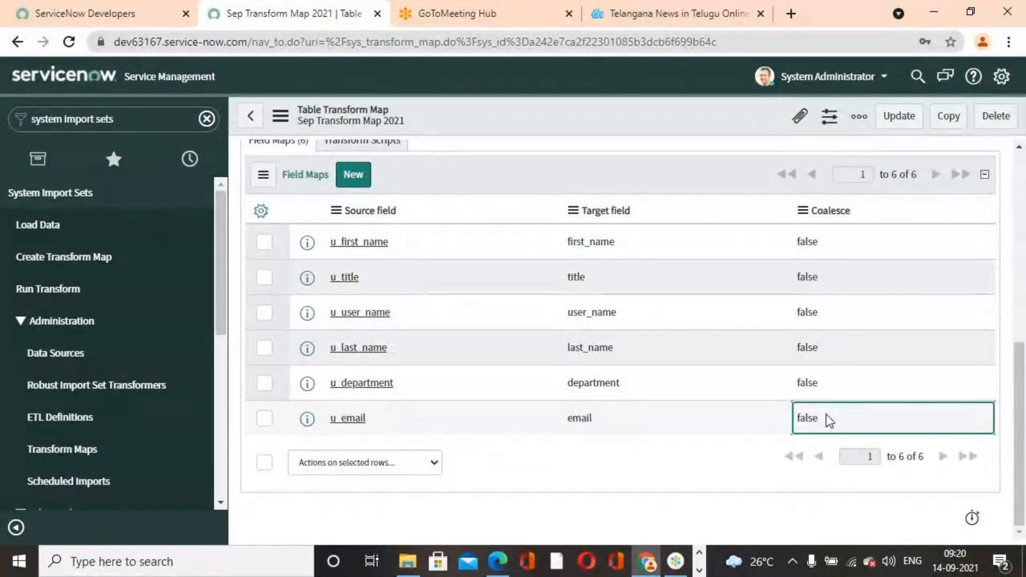
click(840, 424)
click(813, 442)
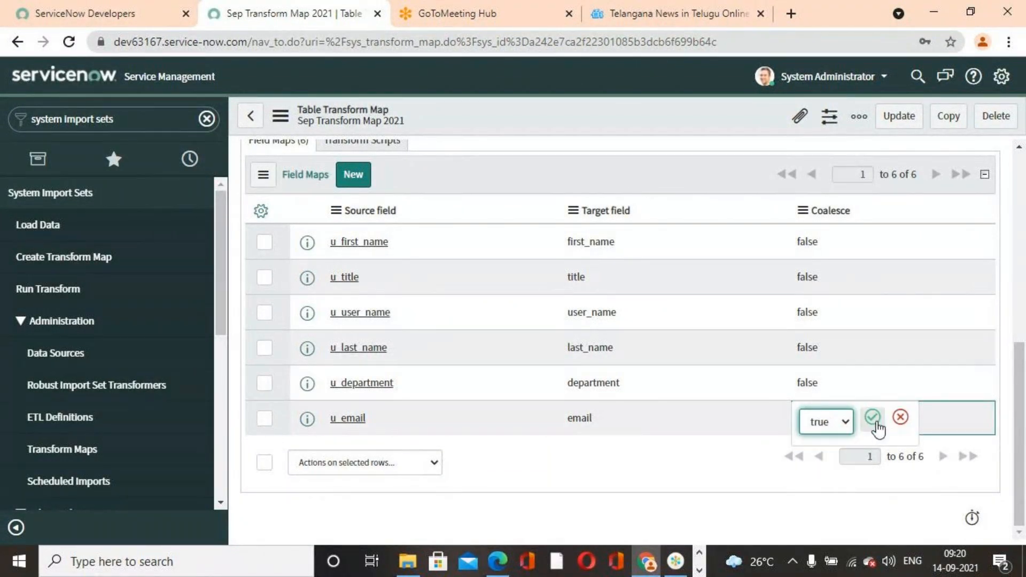
click(873, 419)
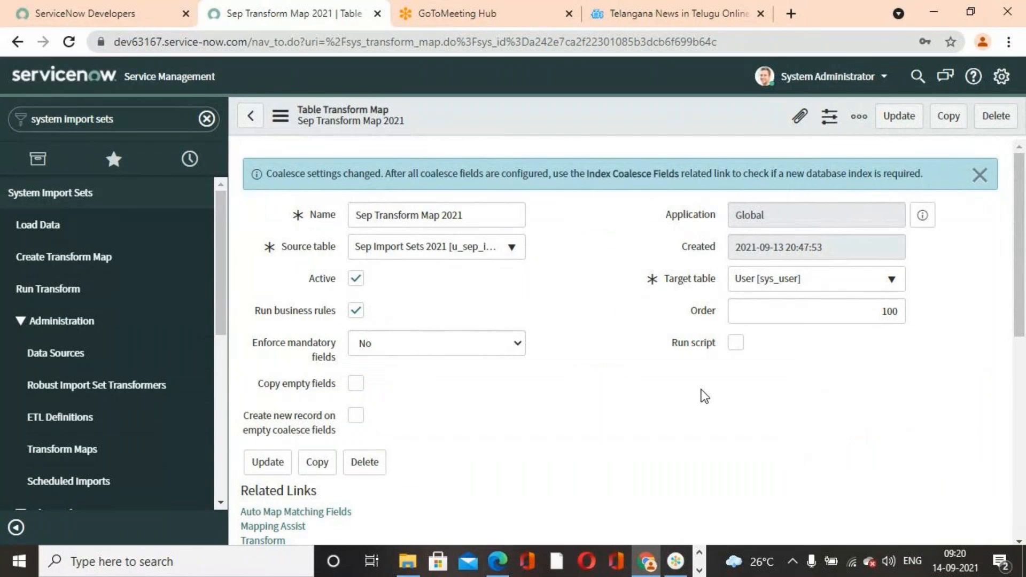
- Dismiss the coalesce settings notice and save the transform map while staying on its form
click(979, 175)
right_click(599, 114)
click(604, 118)
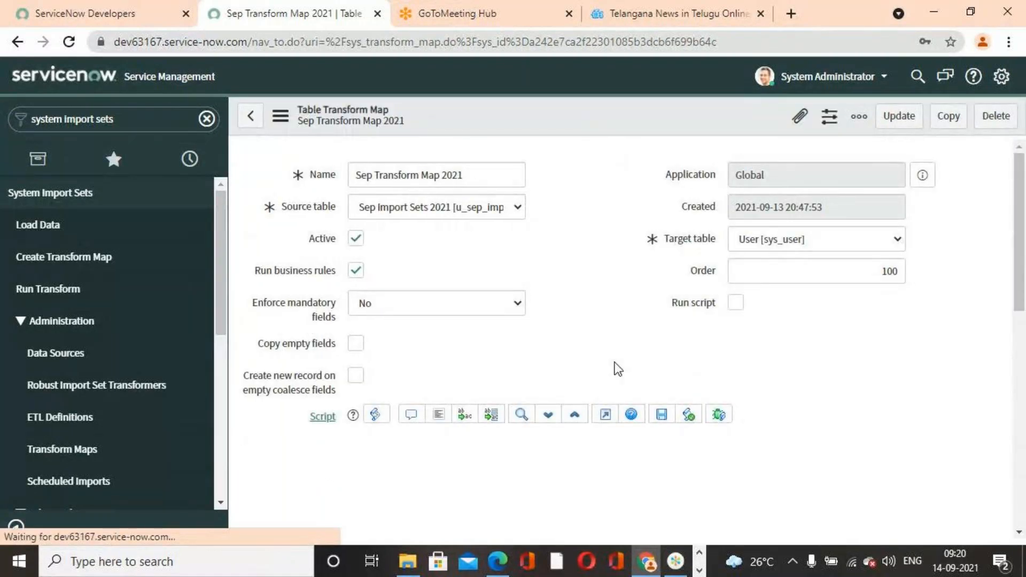
- Check the coalesce values in the field maps list and save the transform map again
scroll(619, 372, down, 8)
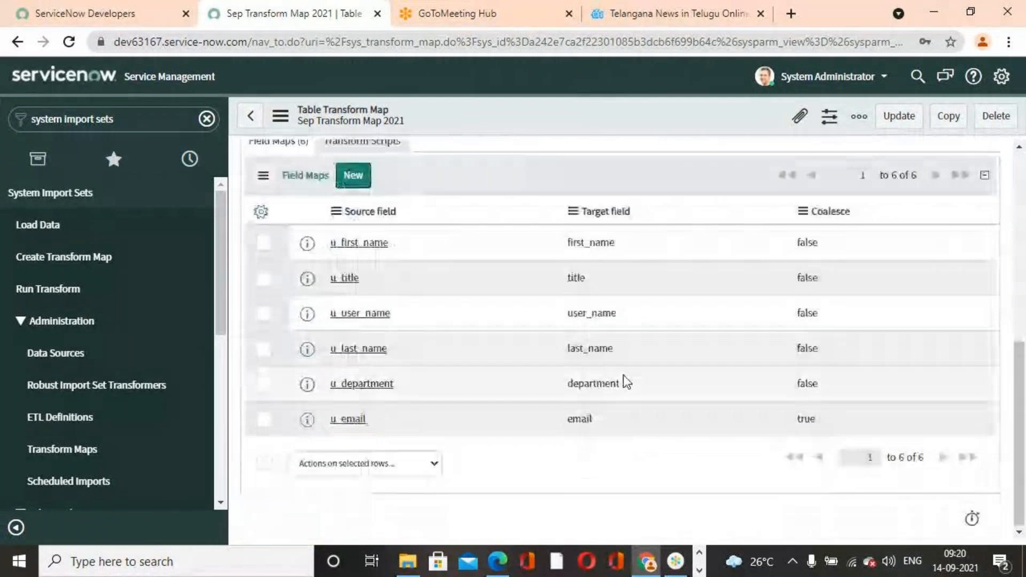
scroll(727, 451, up, 5)
scroll(727, 451, down, 5)
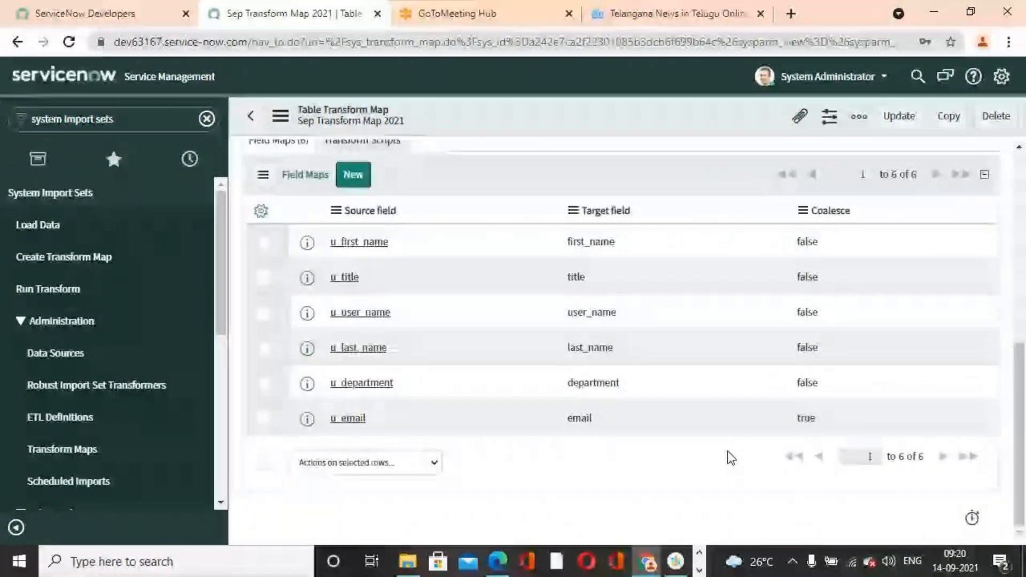
scroll(726, 451, up, 5)
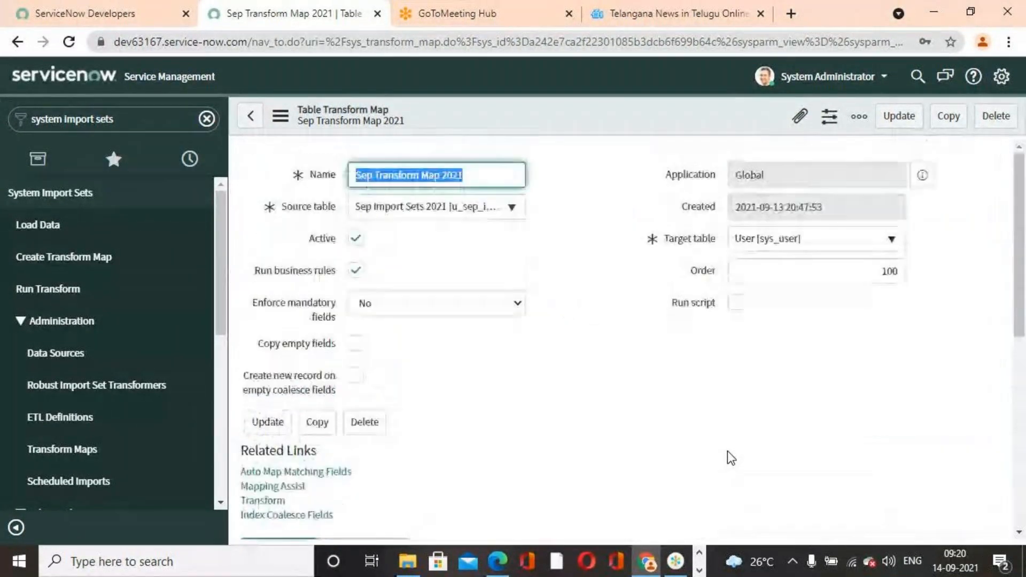
scroll(712, 427, down, 5)
scroll(712, 431, up, 7)
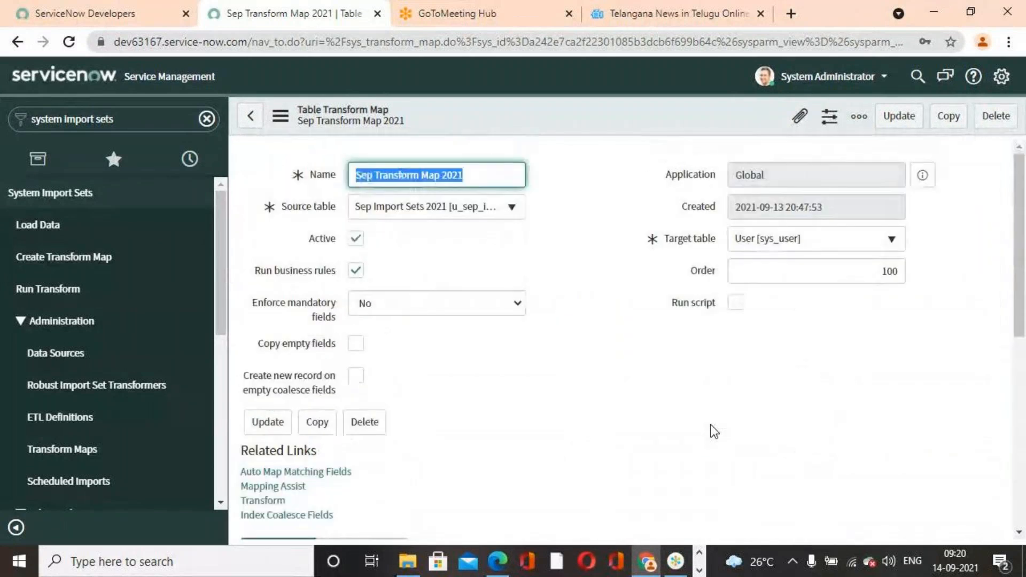
scroll(561, 304, down, 4)
scroll(561, 304, up, 5)
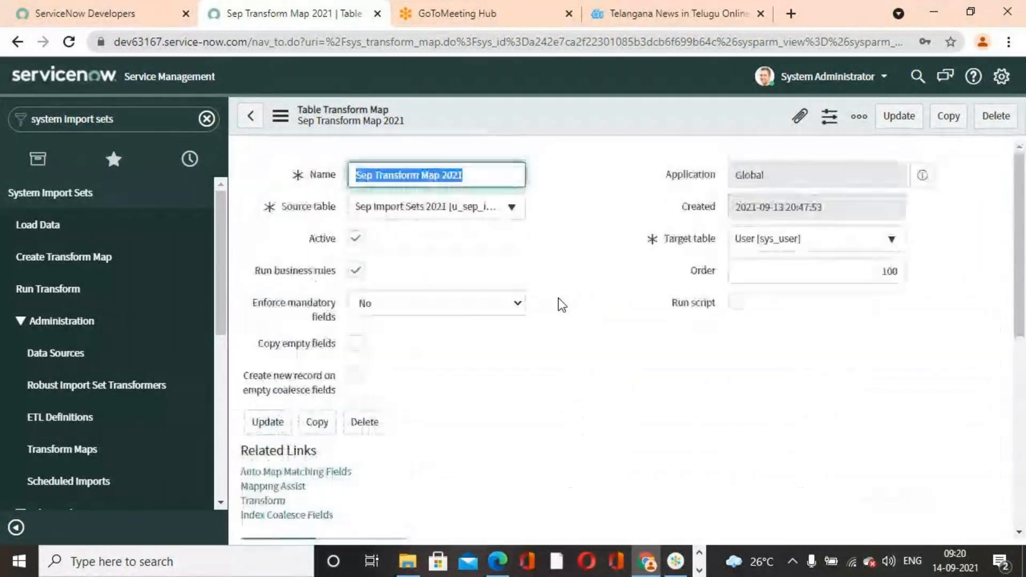
right_click(607, 122)
click(642, 131)
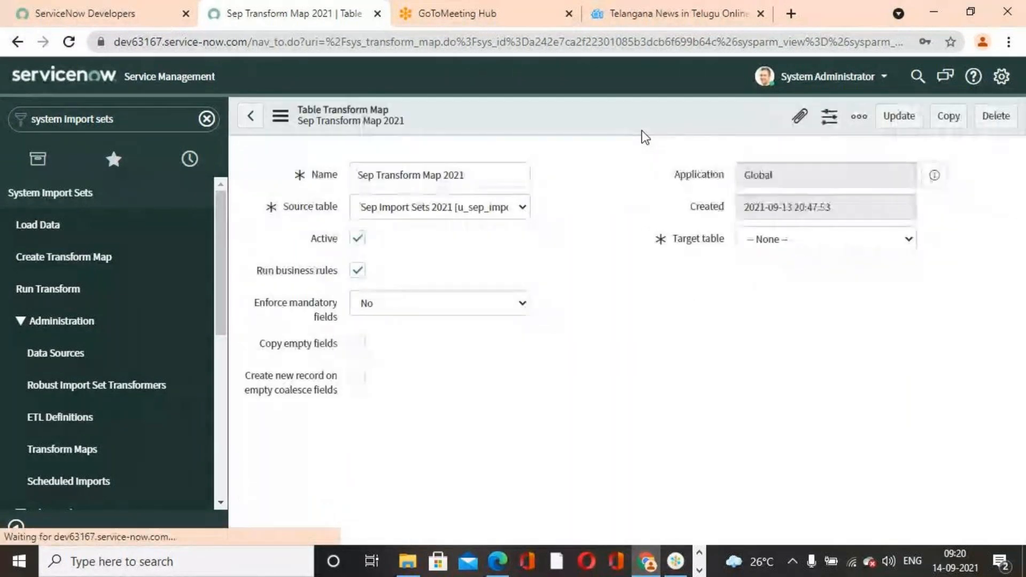
- Review the transform map's settings and field maps once more, and update the record
scroll(604, 380, down, 2)
scroll(621, 376, down, 3)
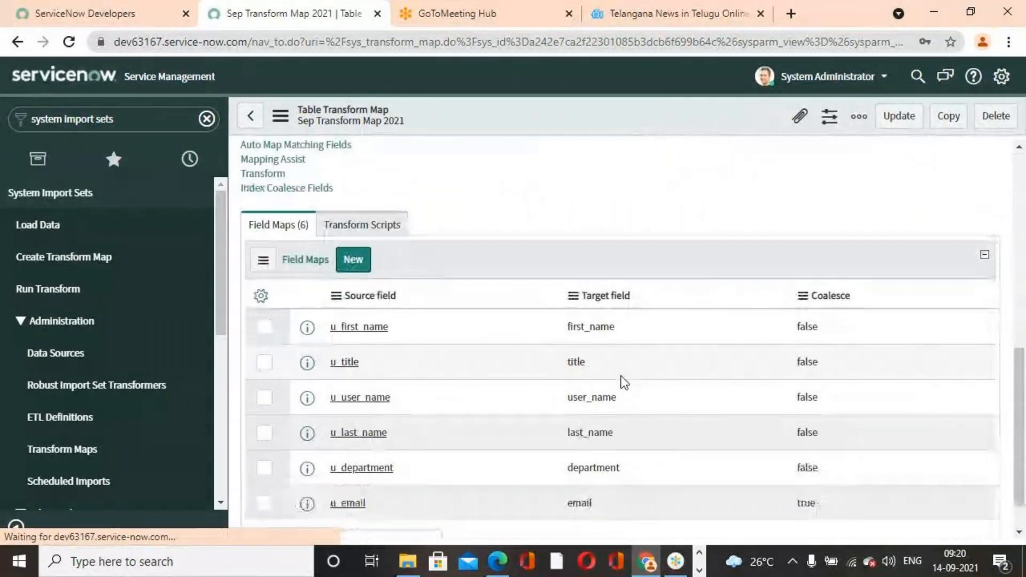
scroll(621, 376, down, 4)
scroll(621, 376, down, 2)
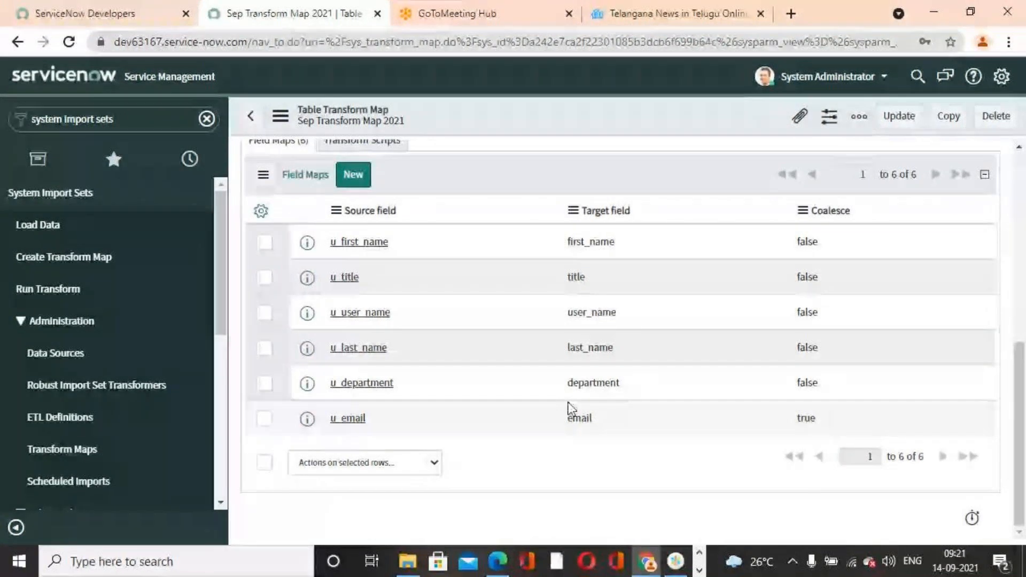
scroll(529, 371, up, 10)
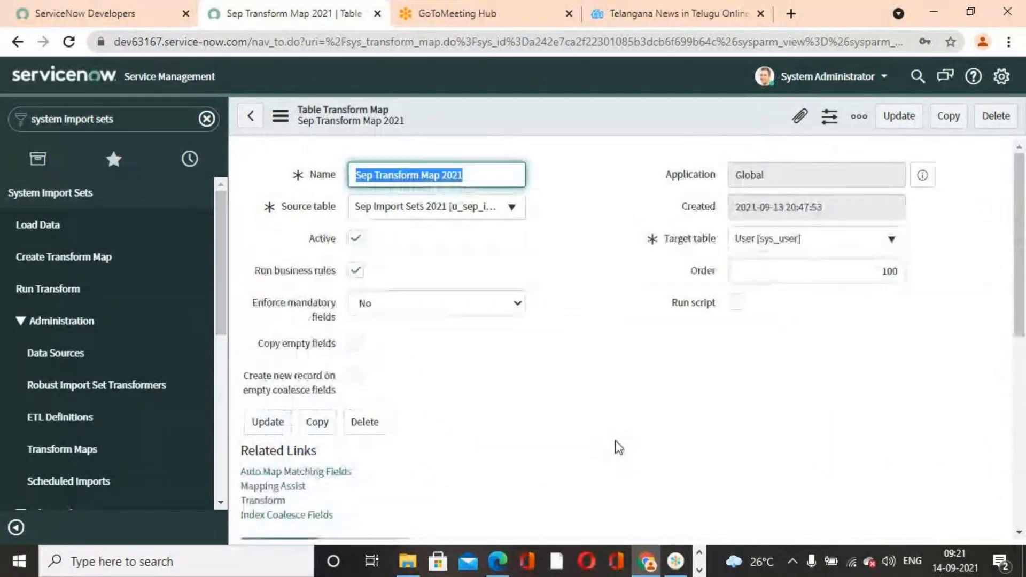
scroll(616, 443, down, 10)
scroll(604, 435, up, 10)
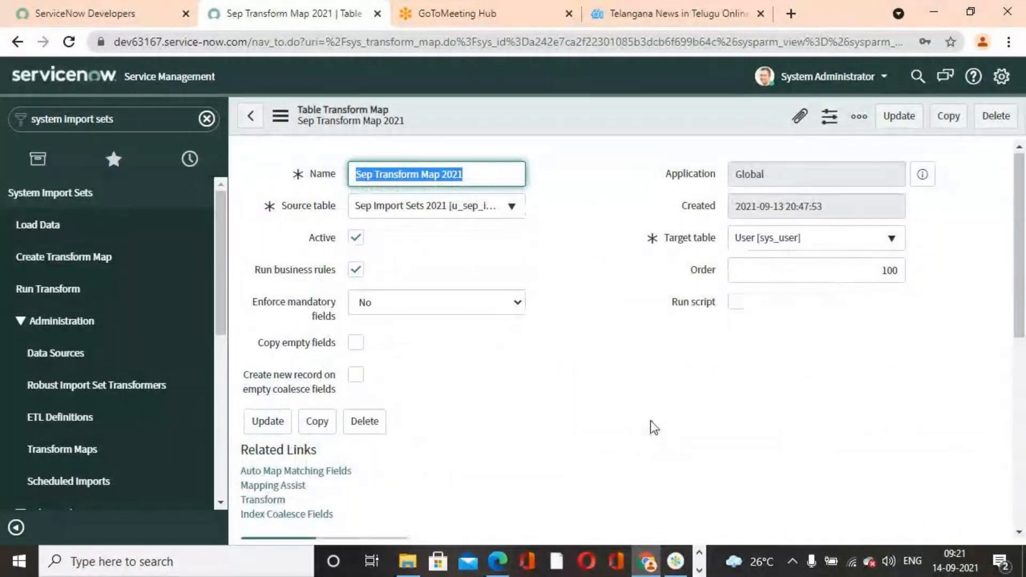
scroll(649, 425, down, 10)
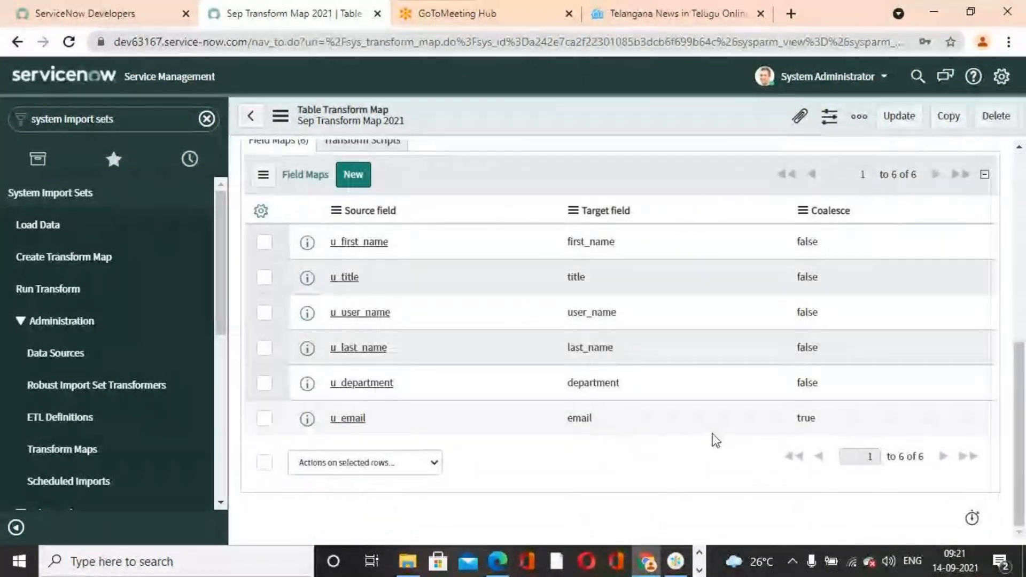
scroll(643, 433, up, 10)
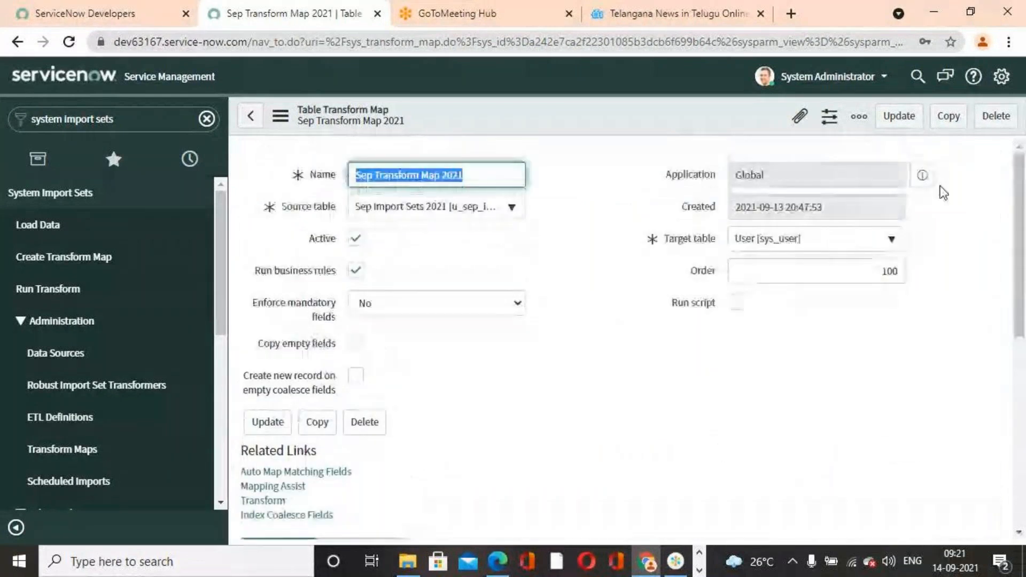
click(899, 119)
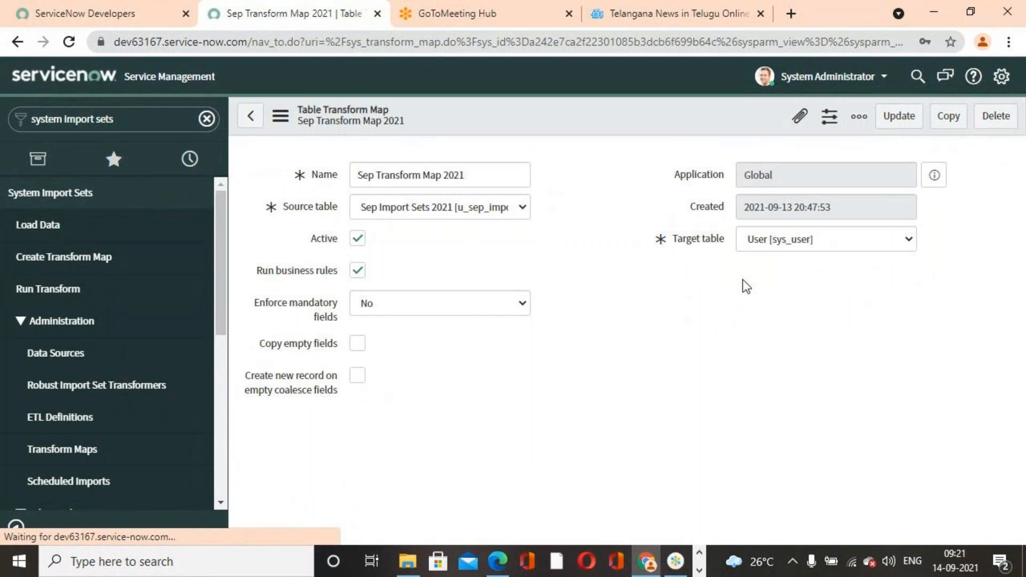
click(898, 116)
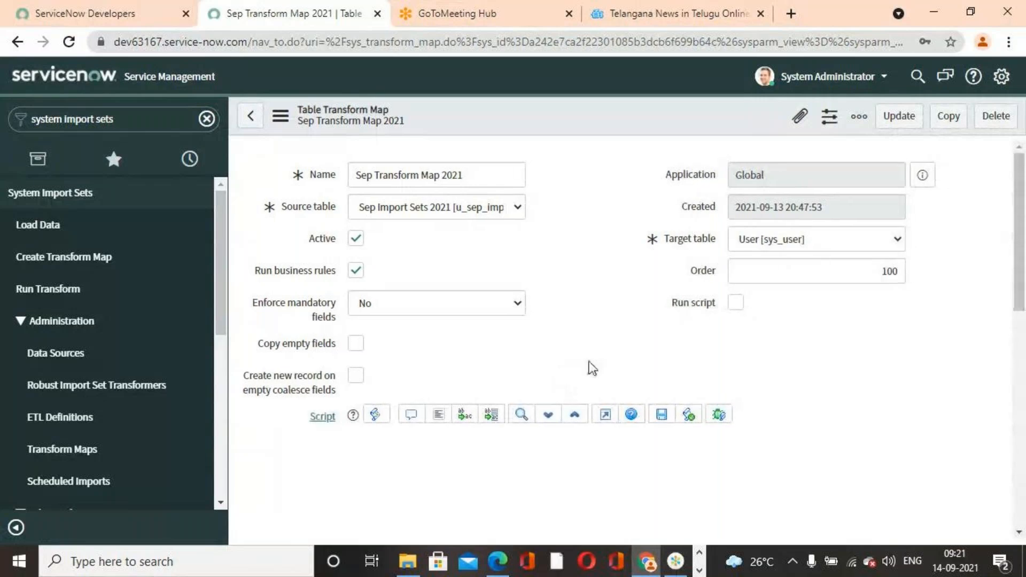
- Run the transform on import set ISET0010001 using Sep Transform Map 2021 for the sys_user table
scroll(591, 368, down, 7)
scroll(263, 417, up, 6)
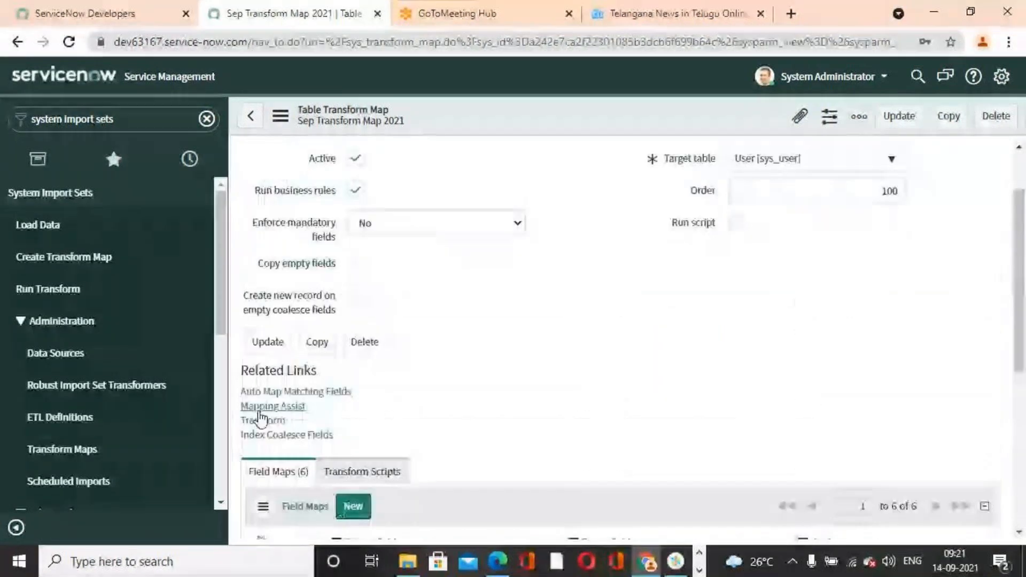
click(261, 421)
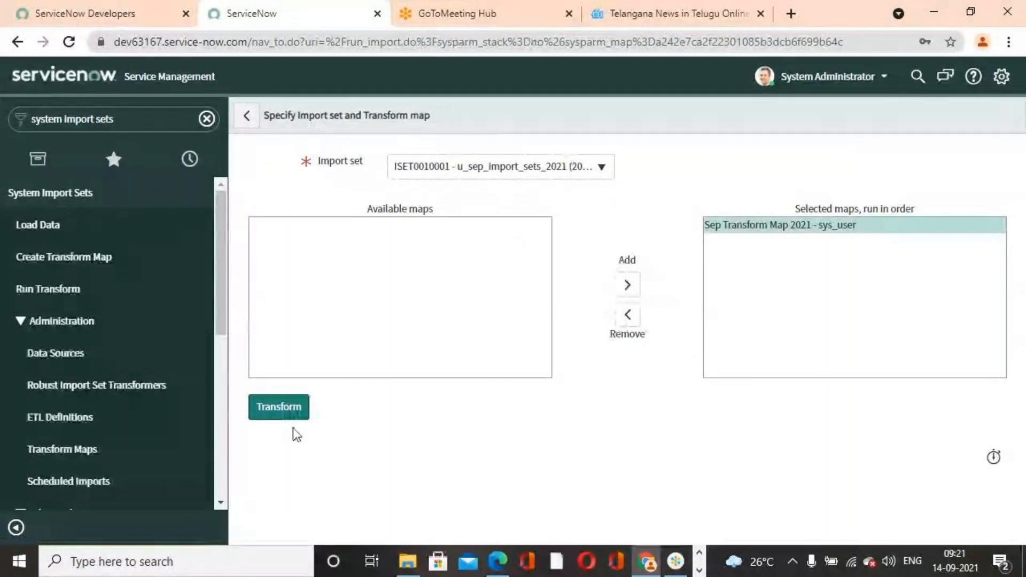
click(282, 413)
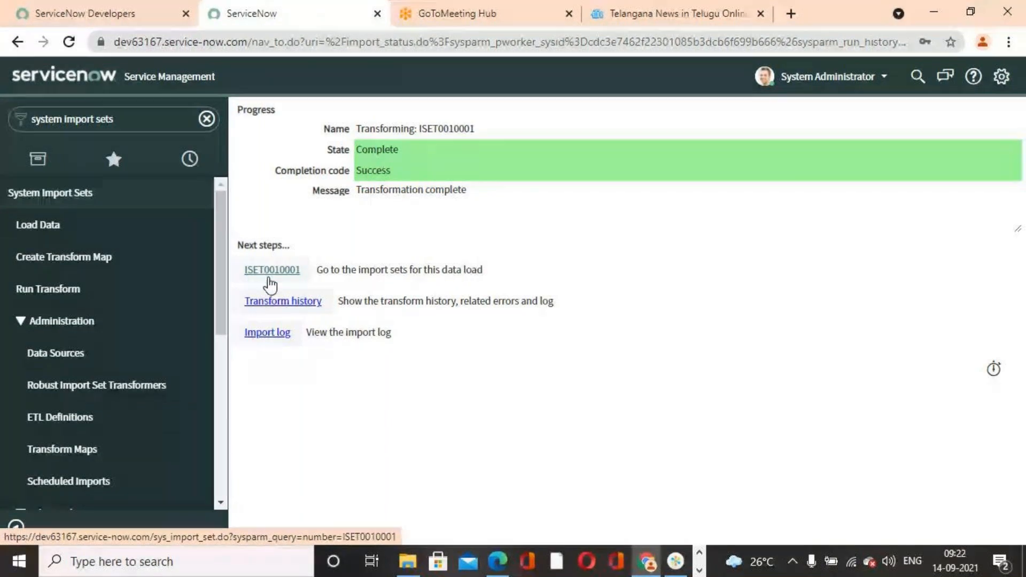
- Open the transform history of the run and examine its insert, update and skip counts and the import set row error
click(289, 306)
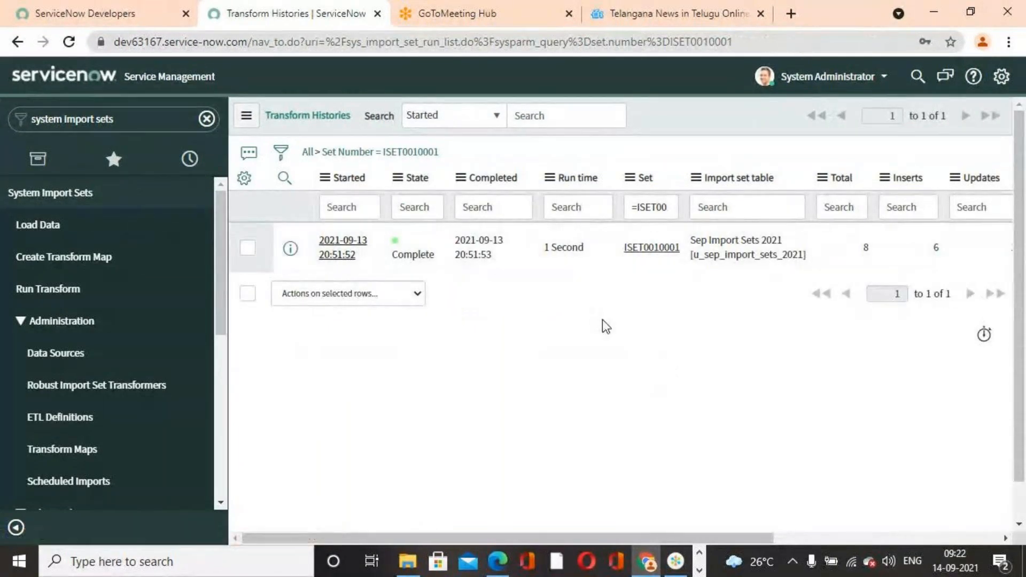
scroll(524, 360, down, 3)
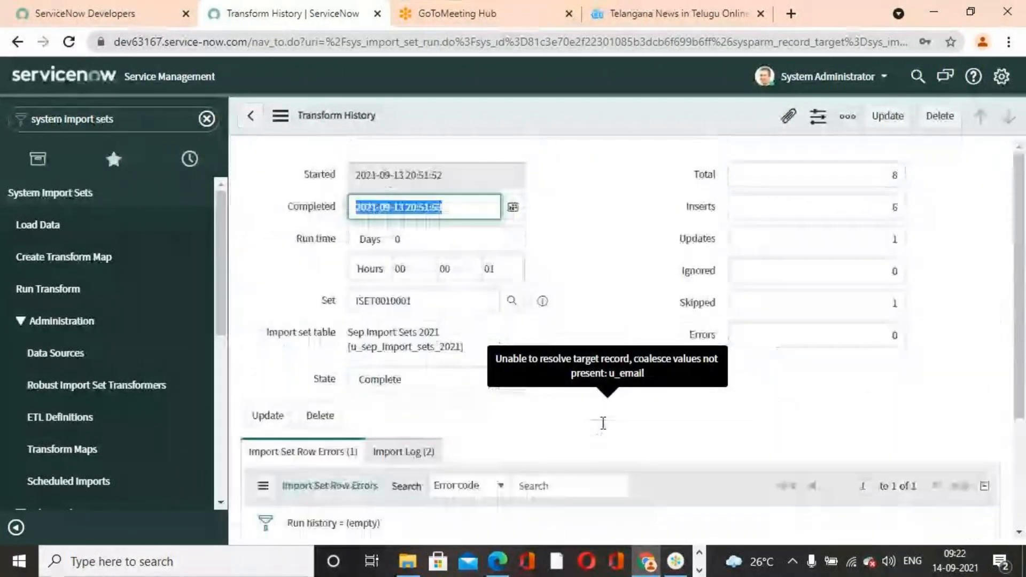
scroll(470, 422, down, 3)
scroll(488, 419, up, 3)
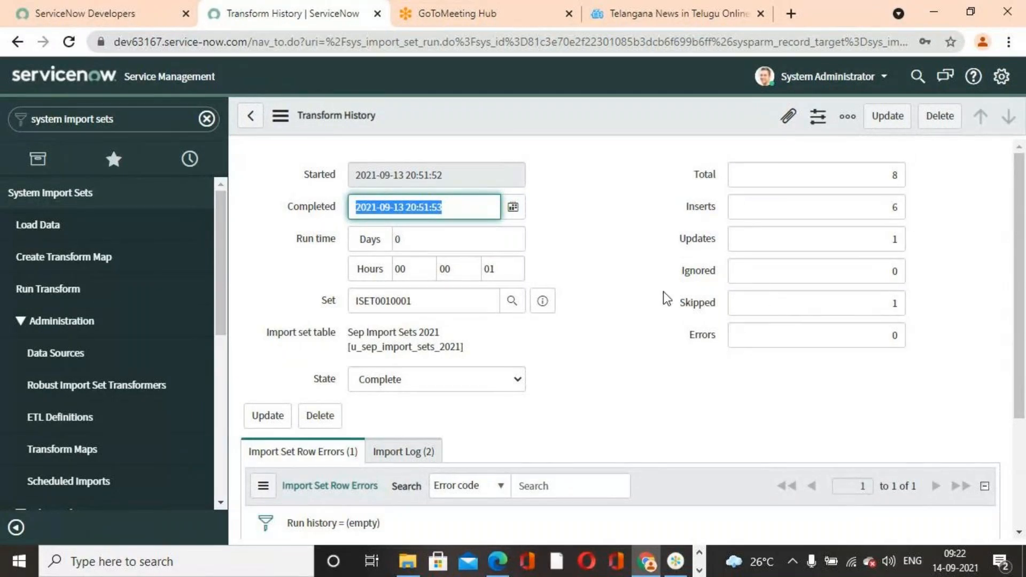
scroll(739, 341, down, 3)
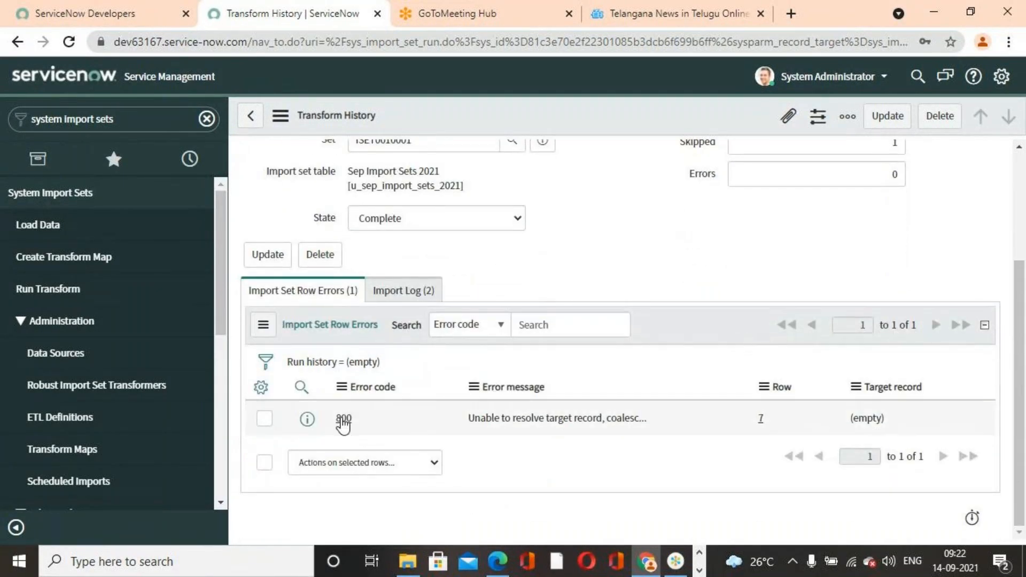
click(343, 419)
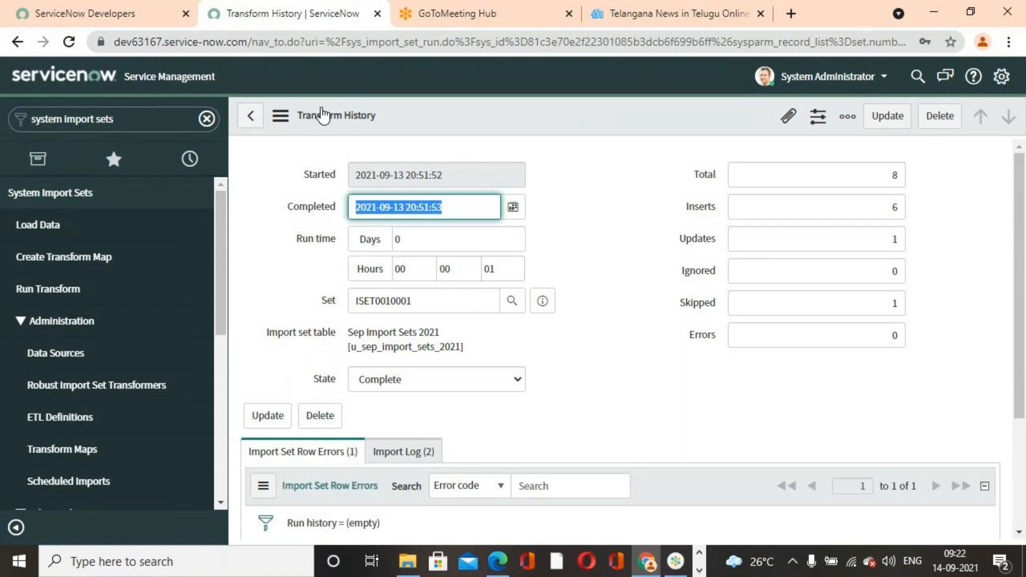
click(199, 120)
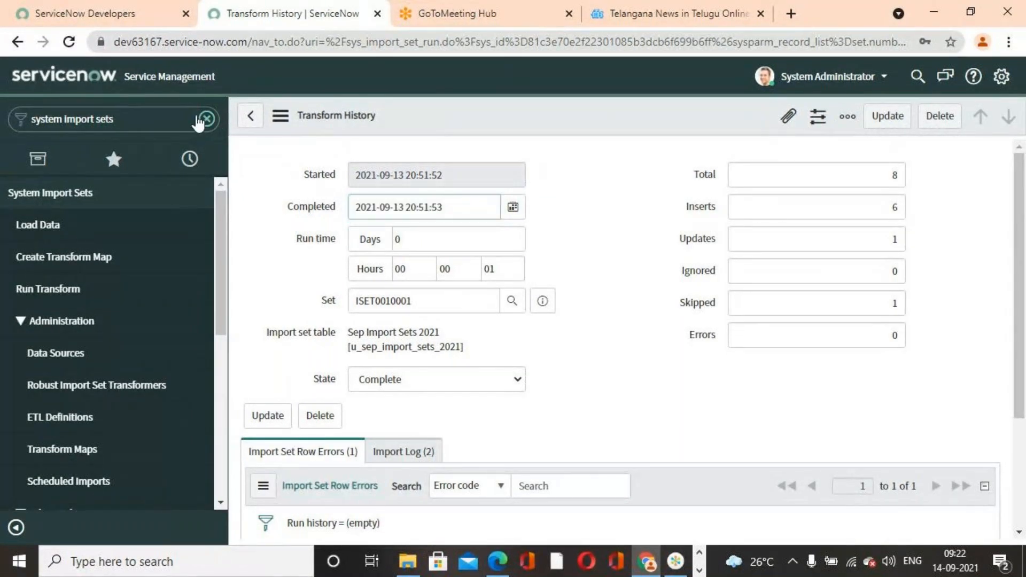
click(199, 120)
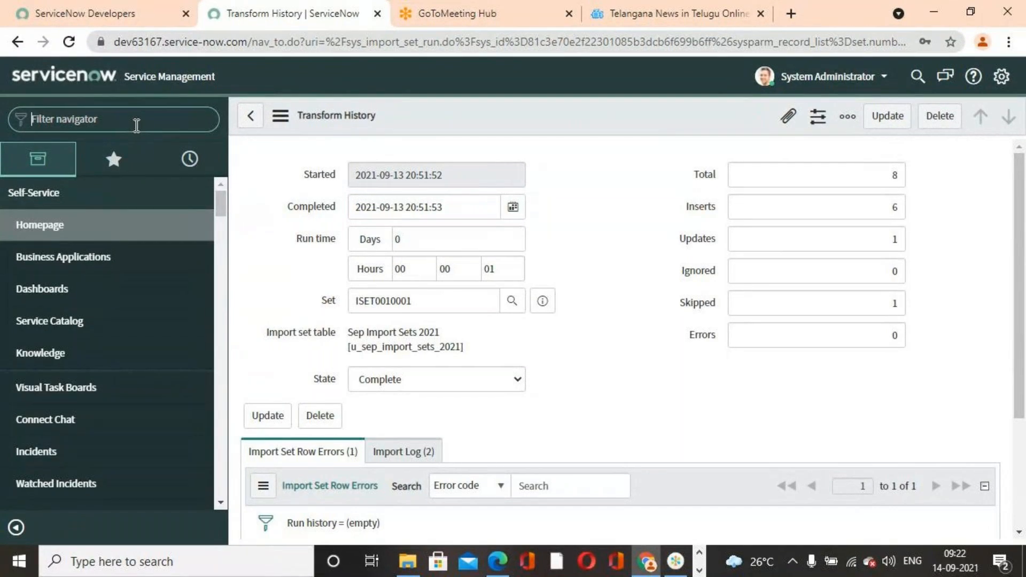
text(system i)
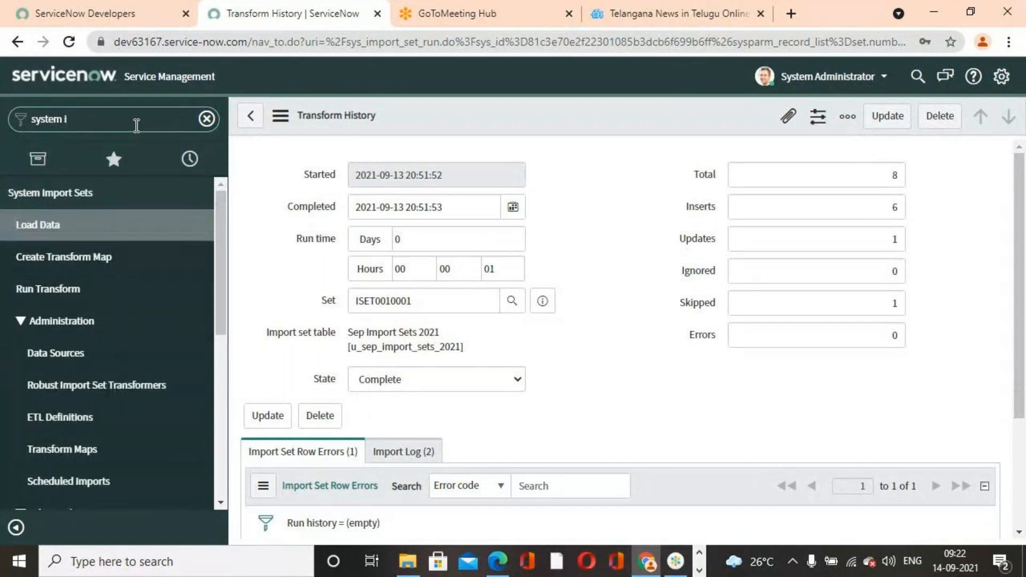
text(mport sets)
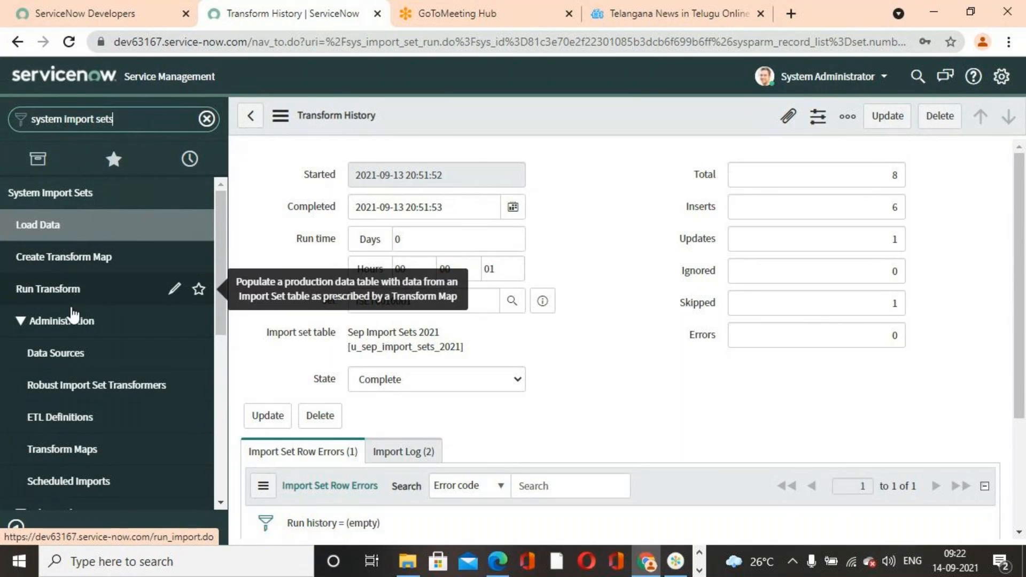
- Open the sys_user table with sys_user.list, sorted by latest update, and highlight the imported user records
drag(141, 119, 3, 119)
text(sy)
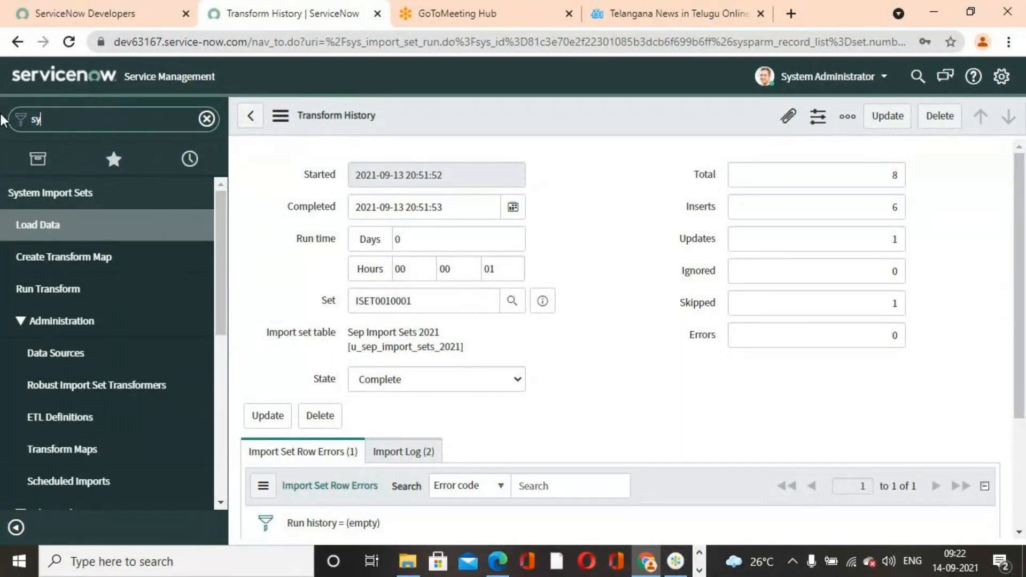
text(s_u)
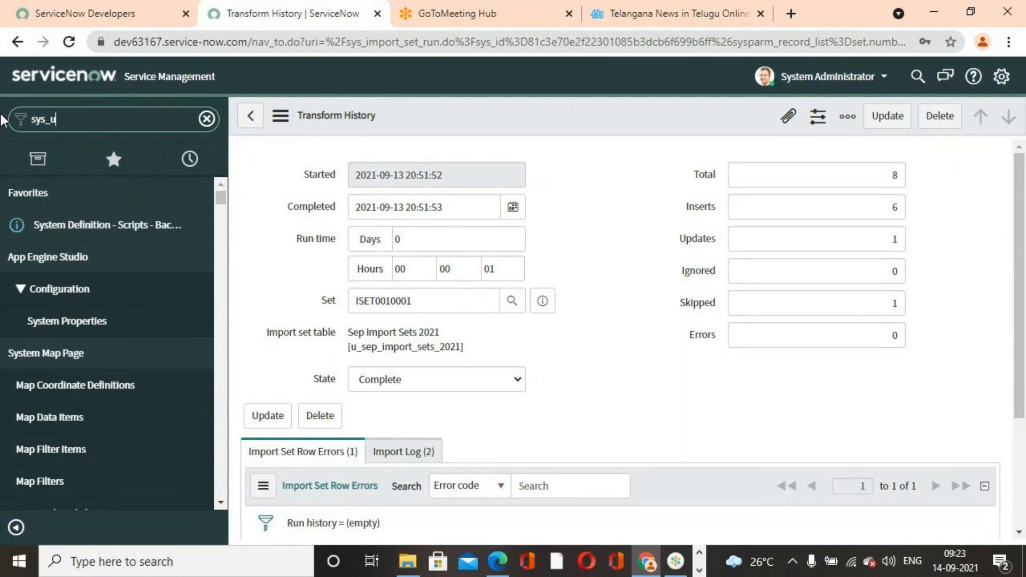
text(ser.lis)
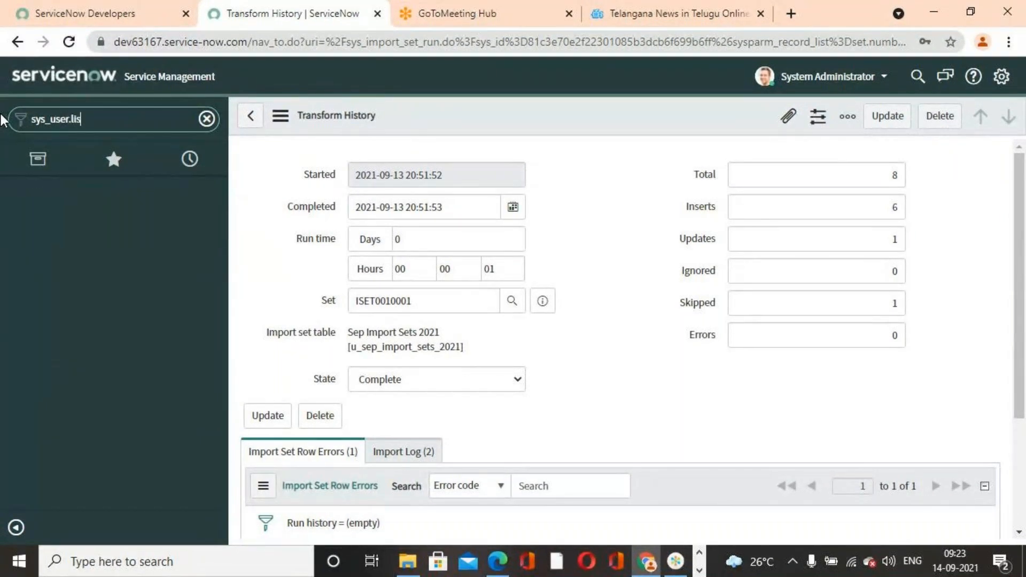
text(t)
key(Return)
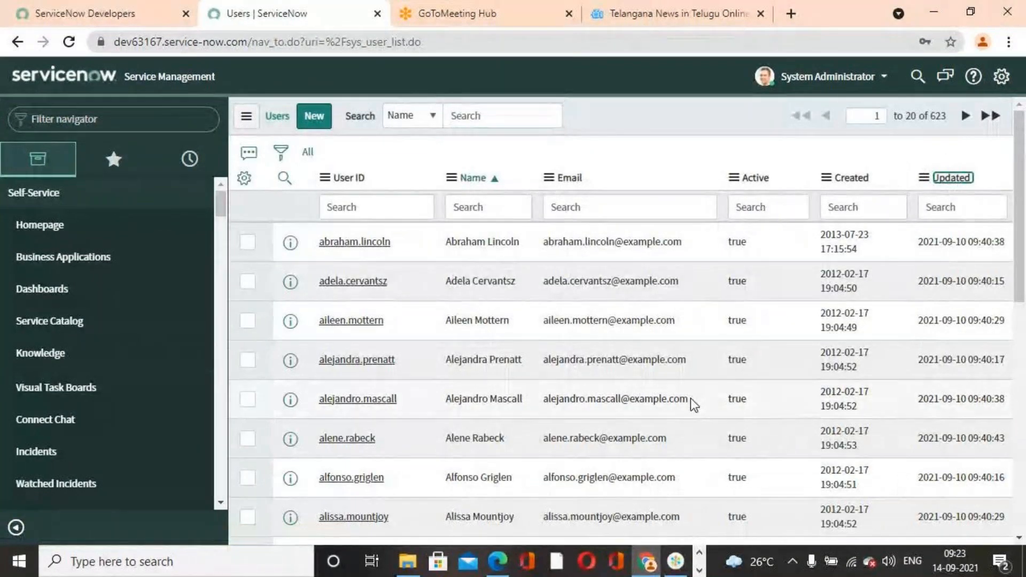
drag(308, 232, 628, 449)
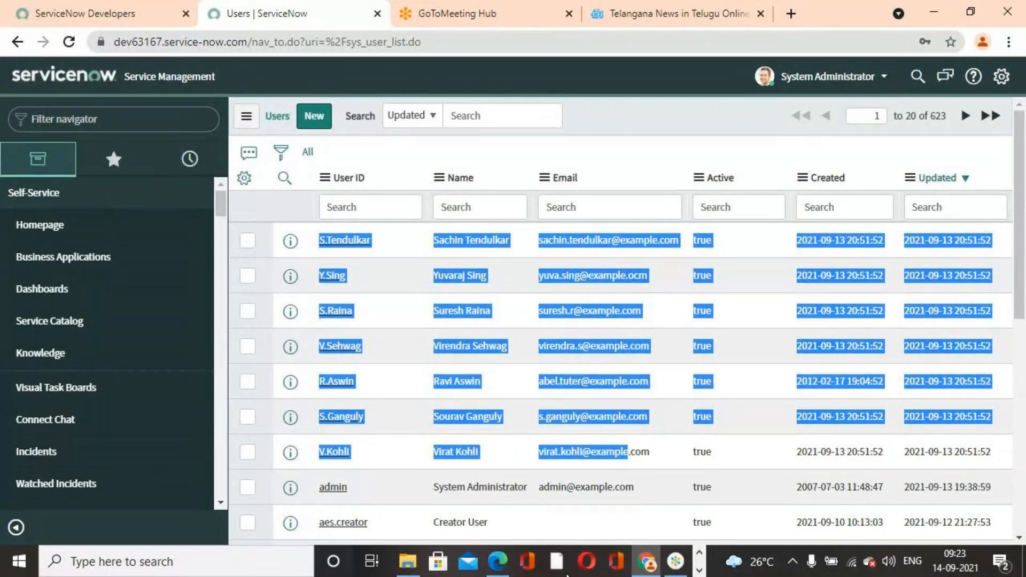
- Clear the text highlighting and review the imported user records in the Users list
click(616, 159)
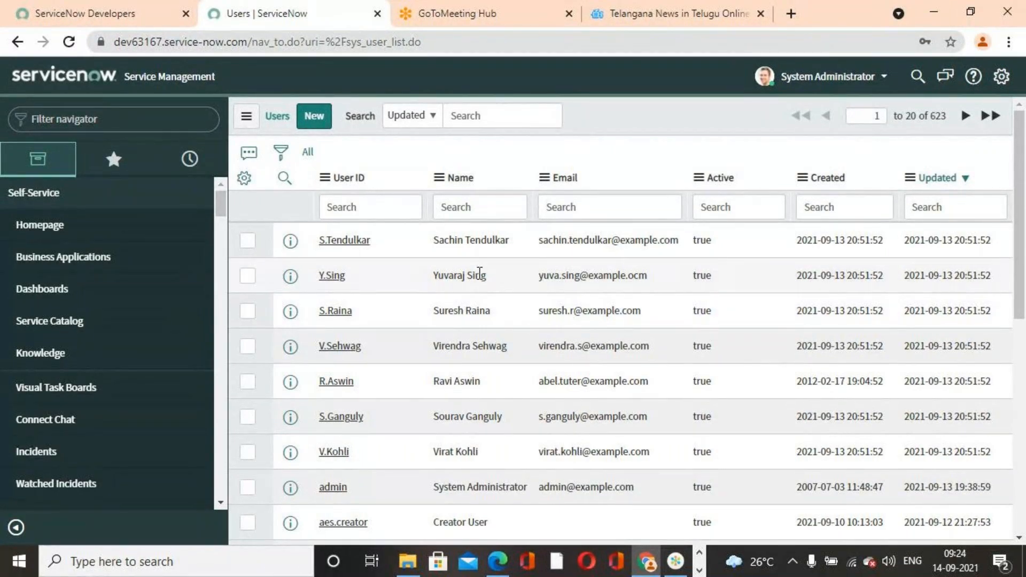
scroll(344, 277, down, 2)
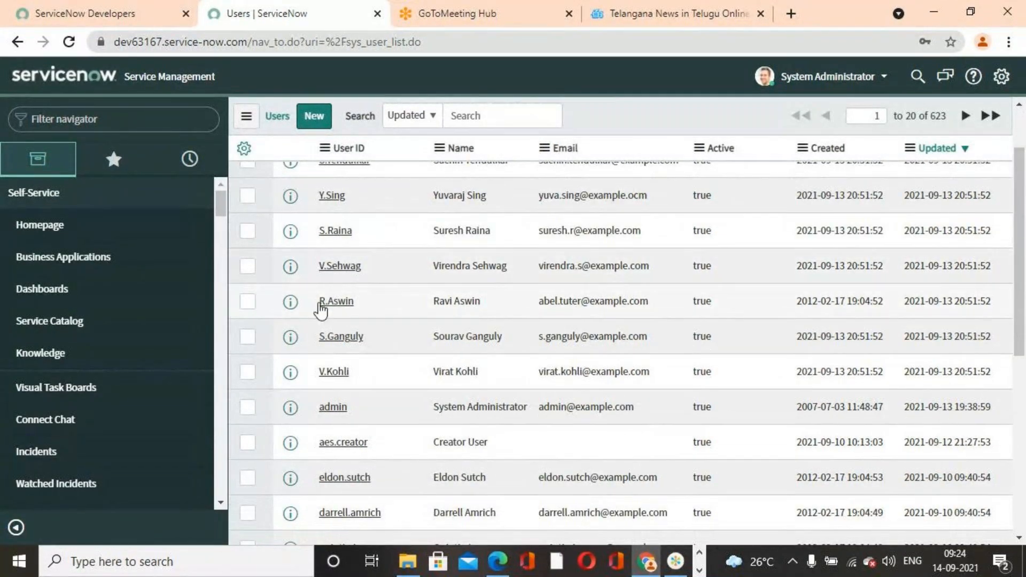
scroll(416, 377, up, 2)
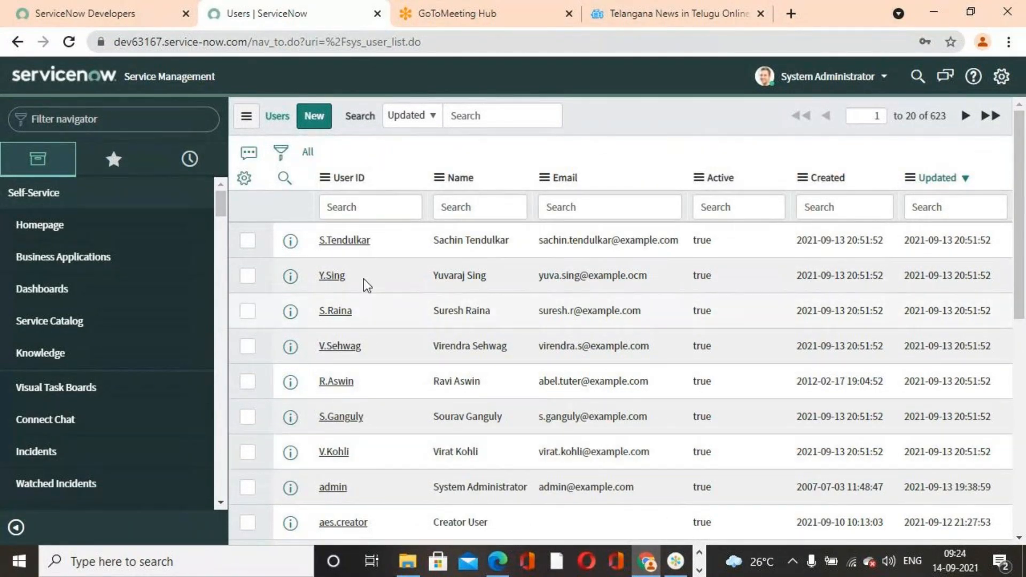
scroll(341, 425, down, 5)
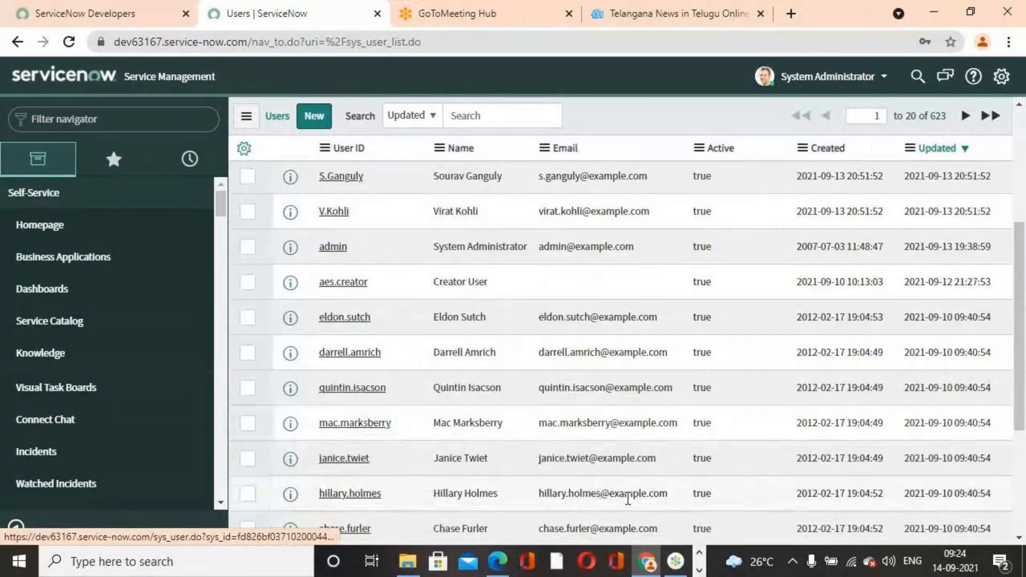
- Switch to the Excel workbook User Records For Importing to check the user in row 8, and return to the ServiceNow Users list
click(698, 570)
click(503, 564)
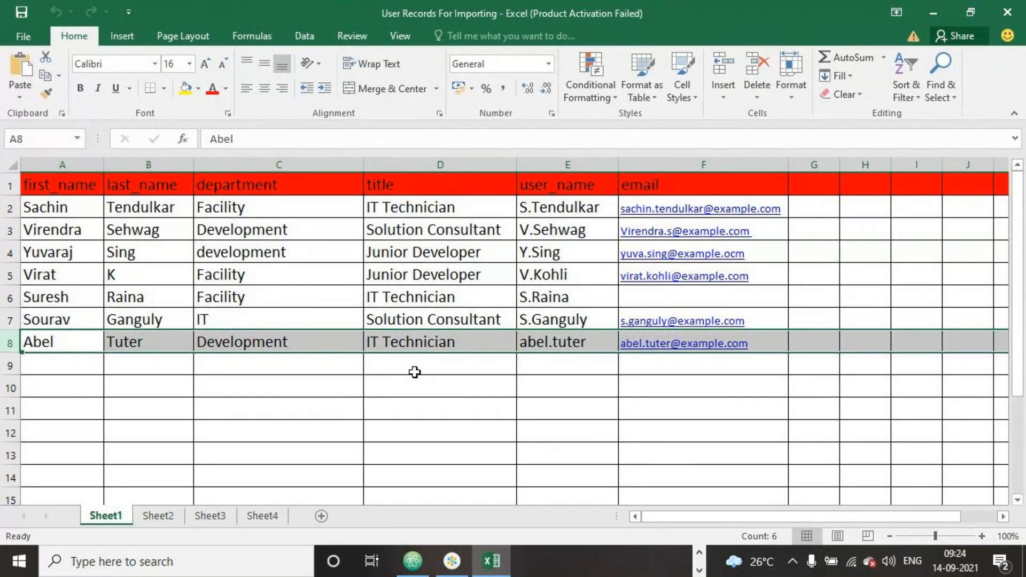
click(567, 362)
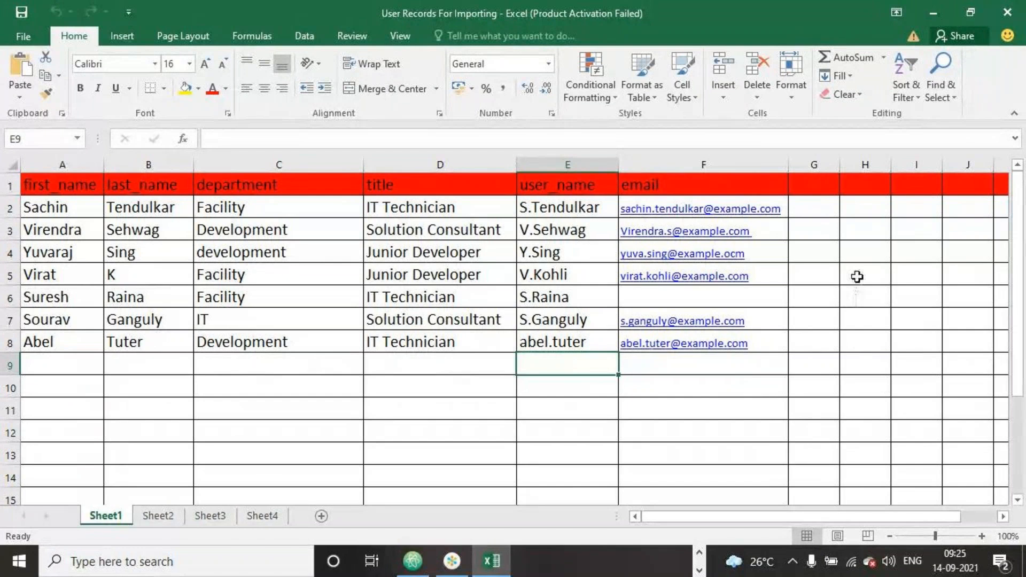
click(940, 13)
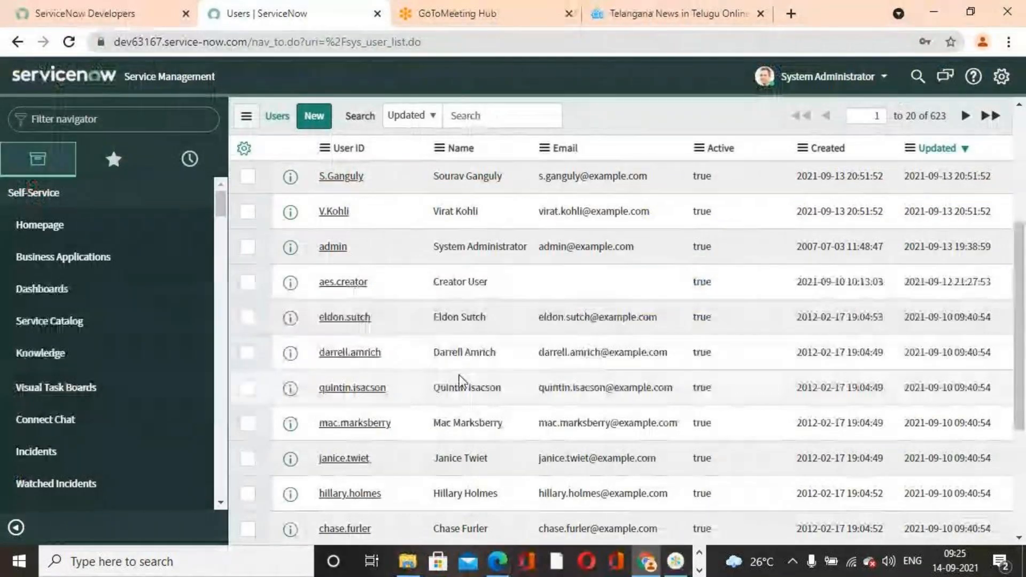
- Search for User IDs starting with the first name from spreadsheet row 8, and reset the list to all users
scroll(448, 377, down, 2)
scroll(454, 364, up, 6)
click(384, 211)
text(abel)
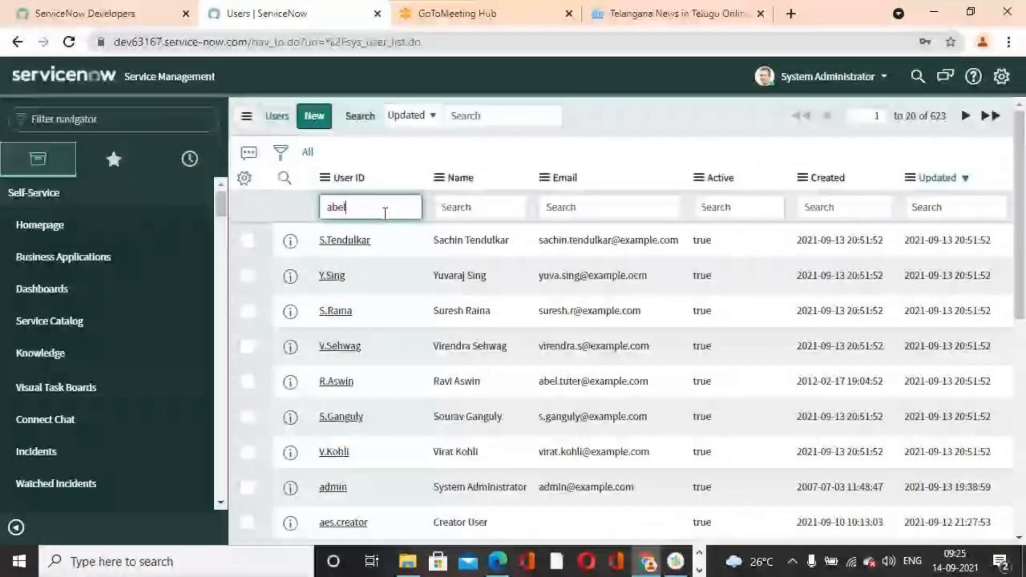
key(Return)
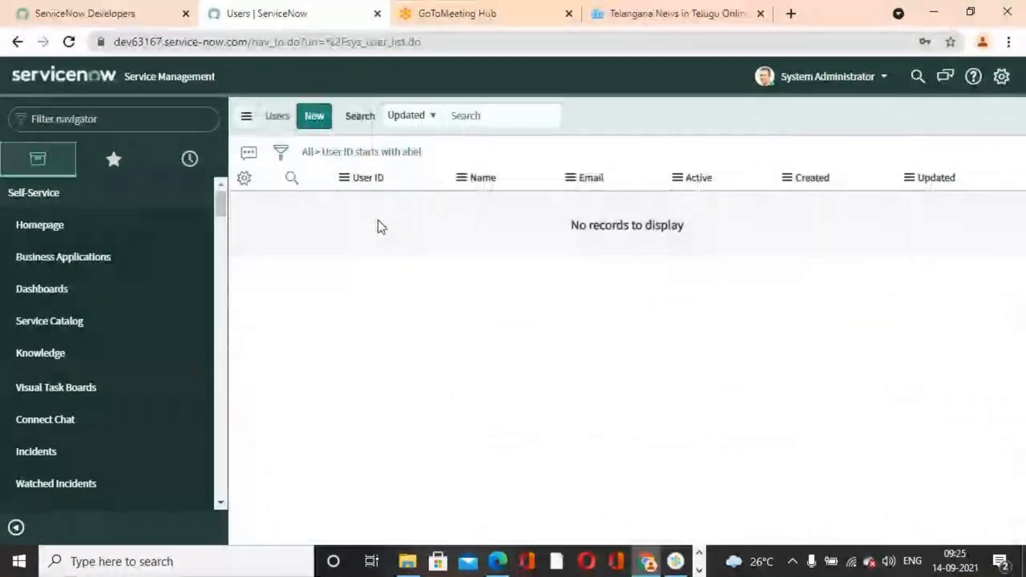
click(308, 154)
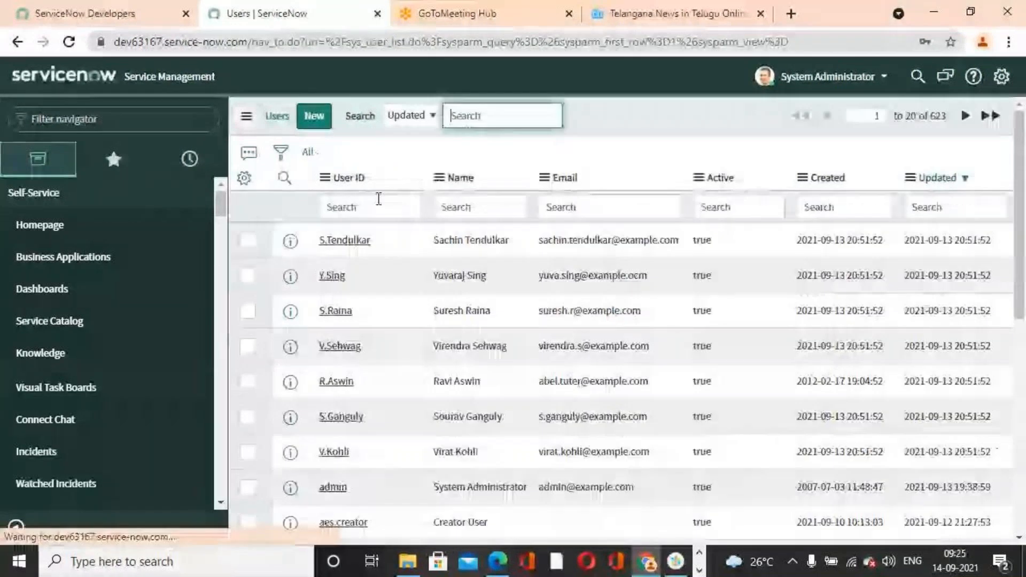
- Search for User IDs containing the row 8 user's first name using a leading * wildcard, and clear the filter
click(361, 210)
text(abel)
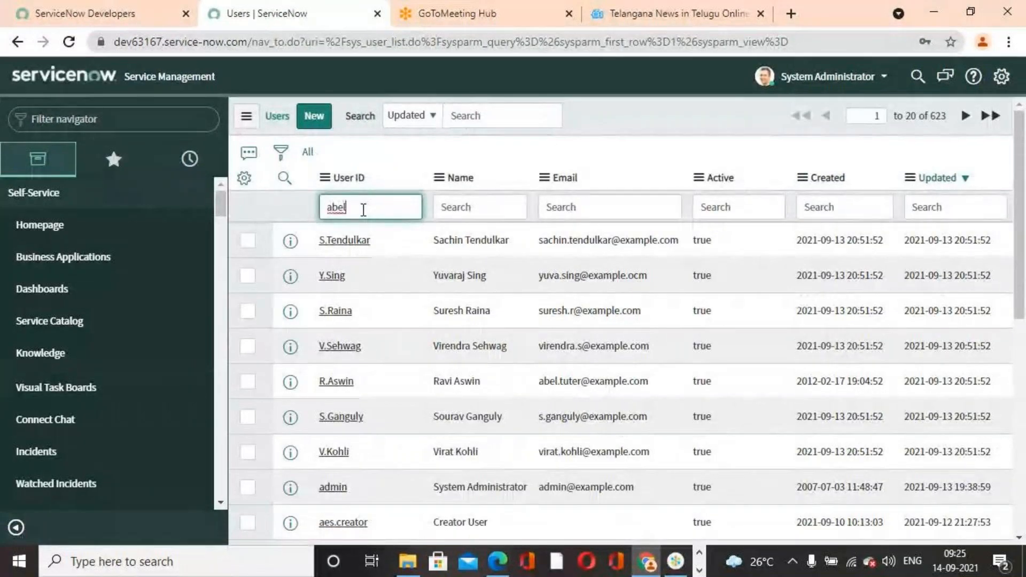
click(328, 207)
text(*)
key(Return)
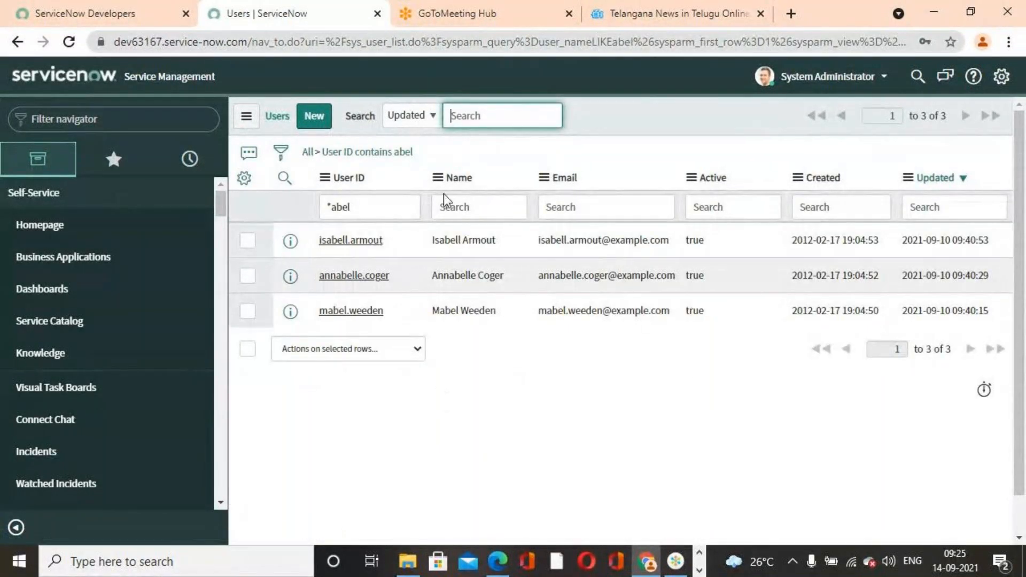
click(350, 207)
key(ctrl+a)
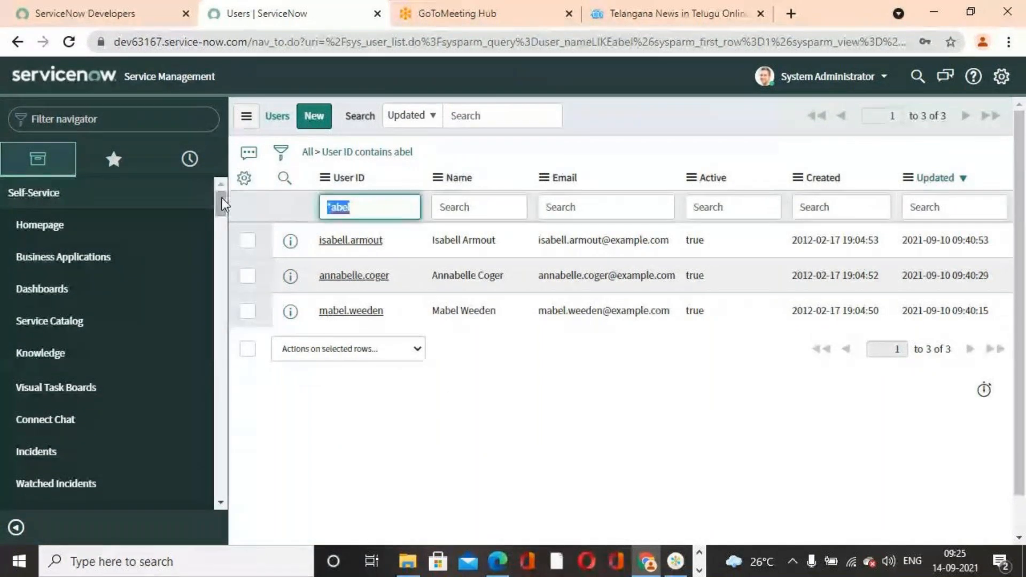
key(BackSpace)
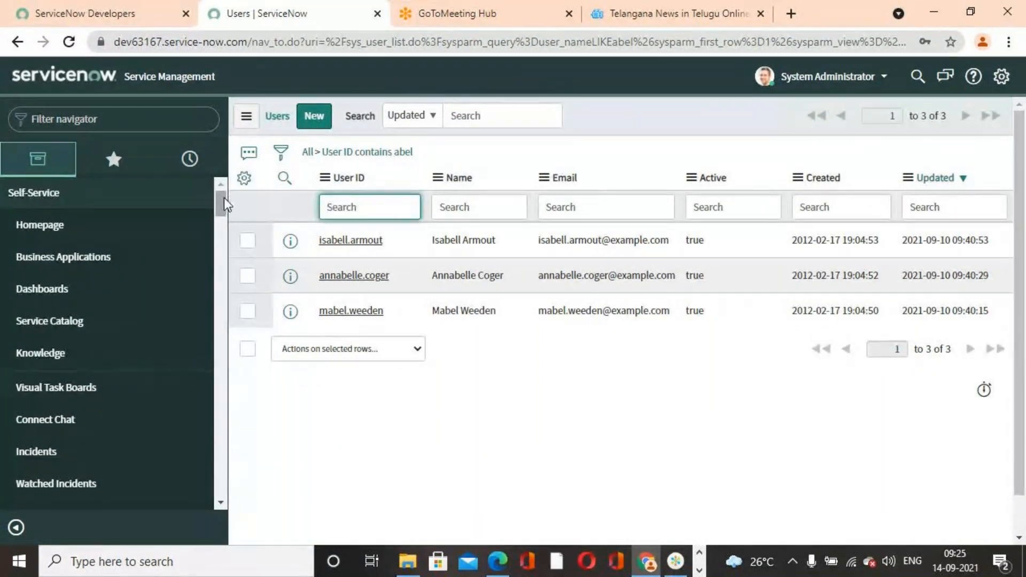
click(308, 152)
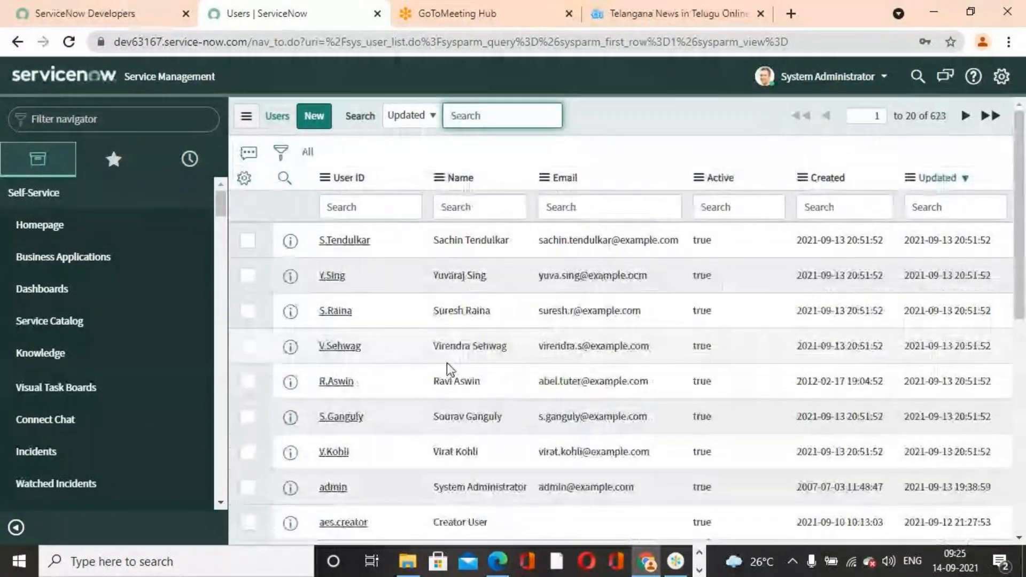
- Sort the user list by Updated with the oldest first and back to the latest first, abandoning the entered User ID search
scroll(447, 363, down, 6)
scroll(447, 363, up, 6)
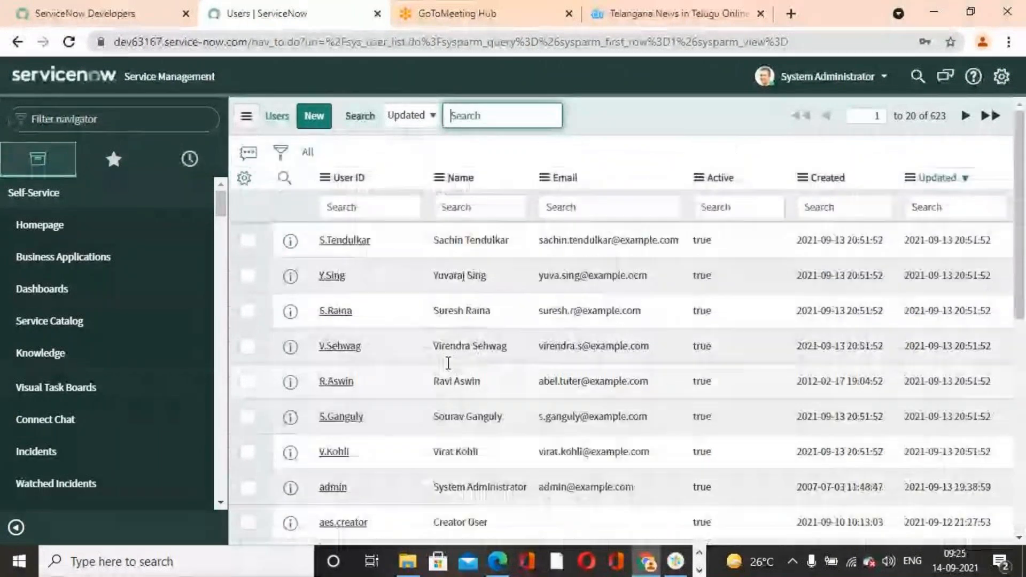
click(367, 209)
text(abel)
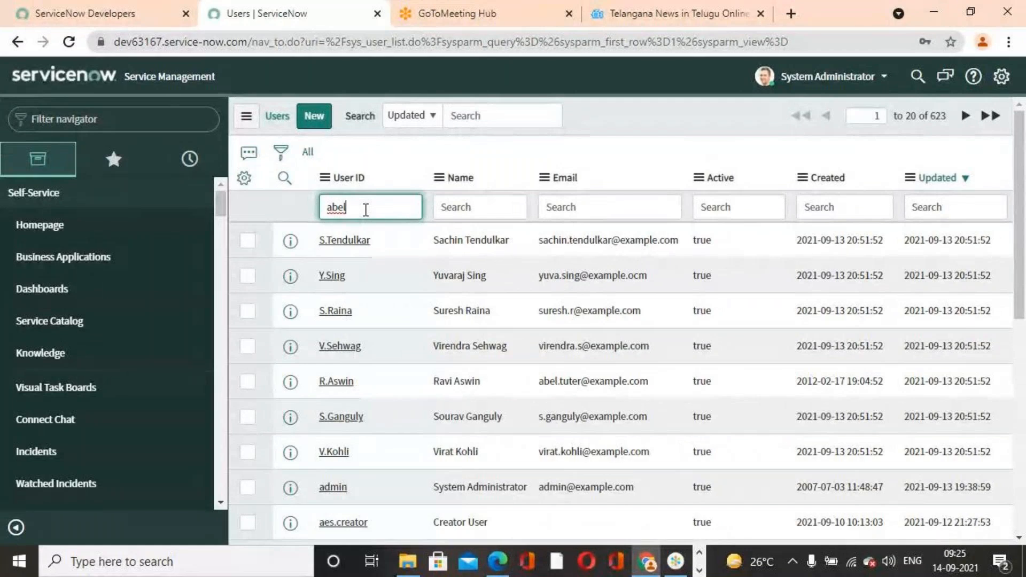
click(951, 177)
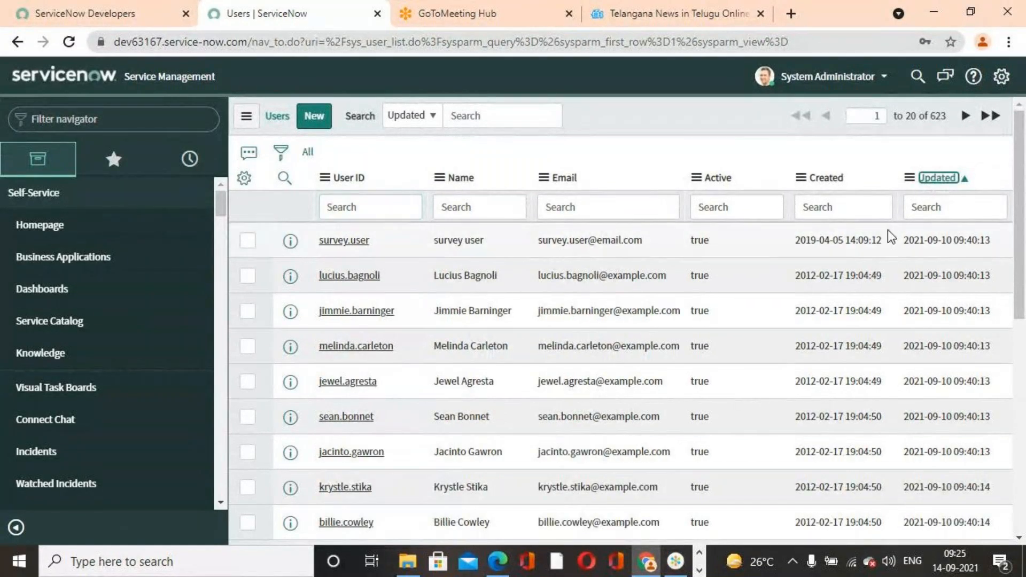
click(937, 184)
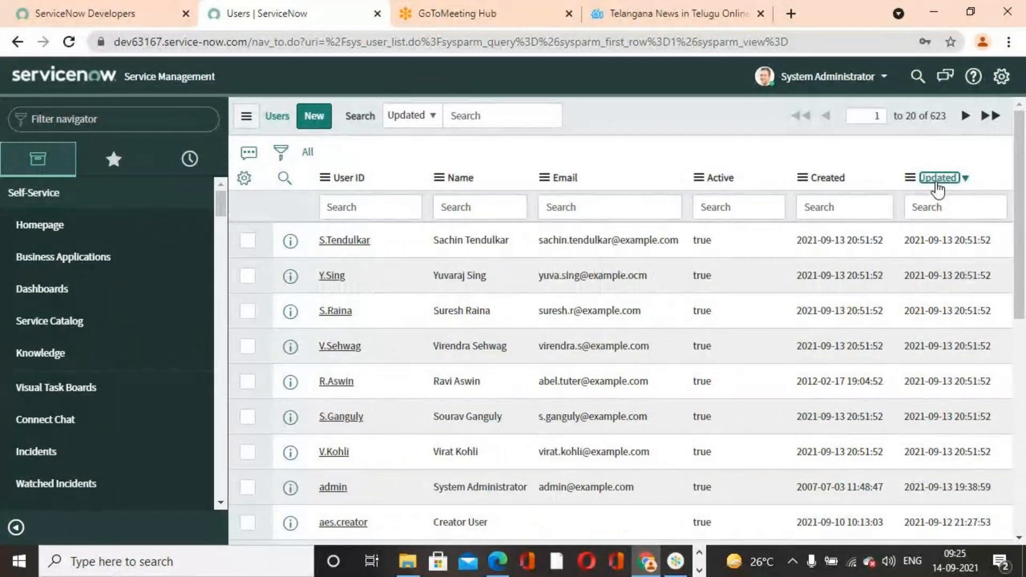
- Search for User IDs starting with the last name from spreadsheet row 8, and return to all users
scroll(326, 351, down, 2)
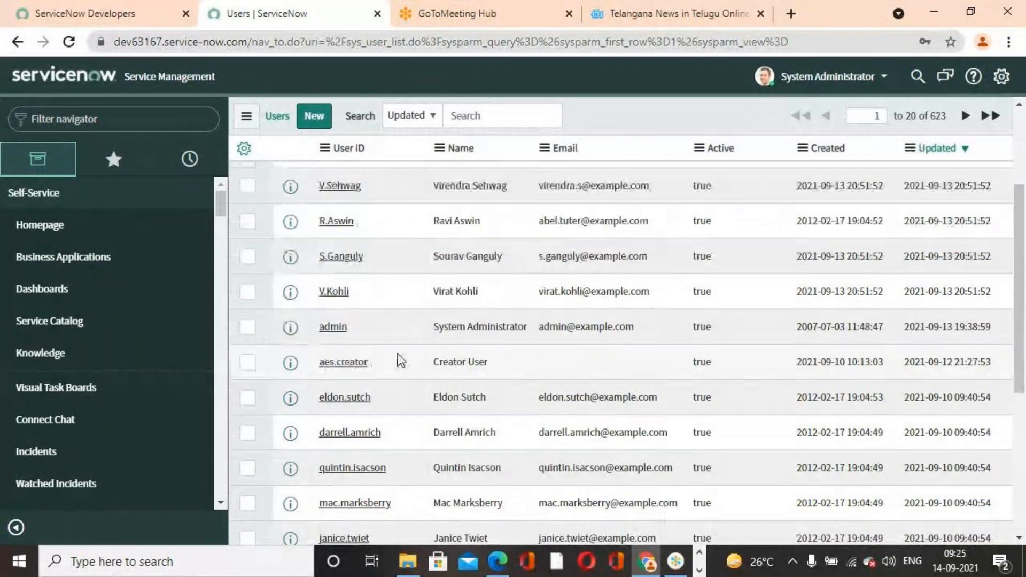
scroll(396, 353, down, 2)
scroll(397, 353, up, 4)
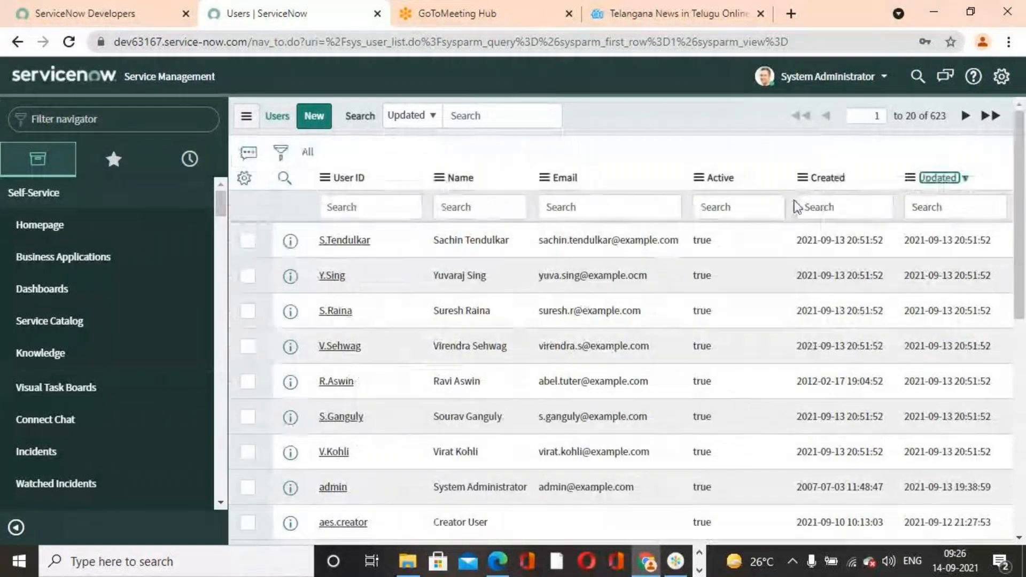
click(398, 205)
text(tuter)
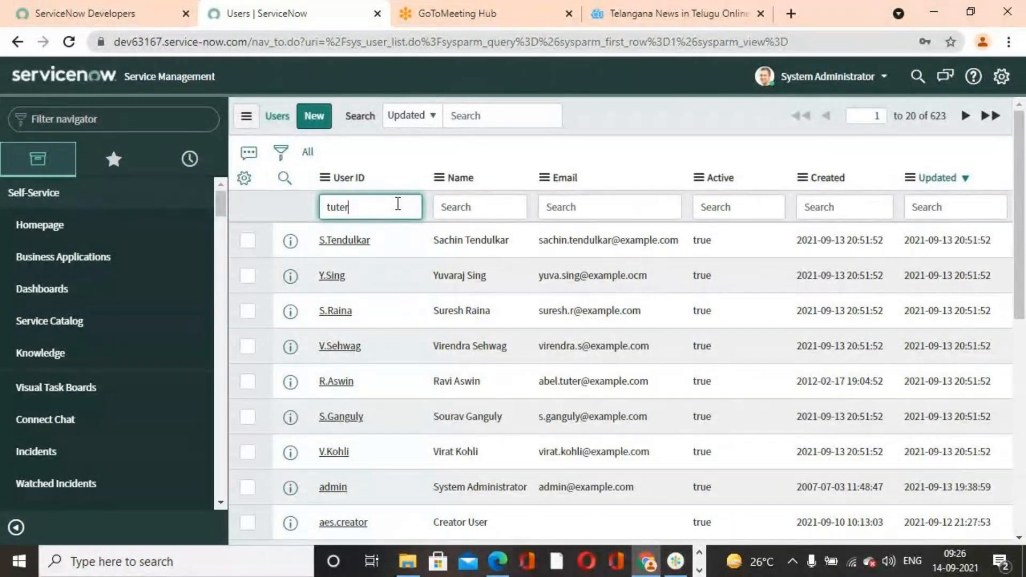
key(Return)
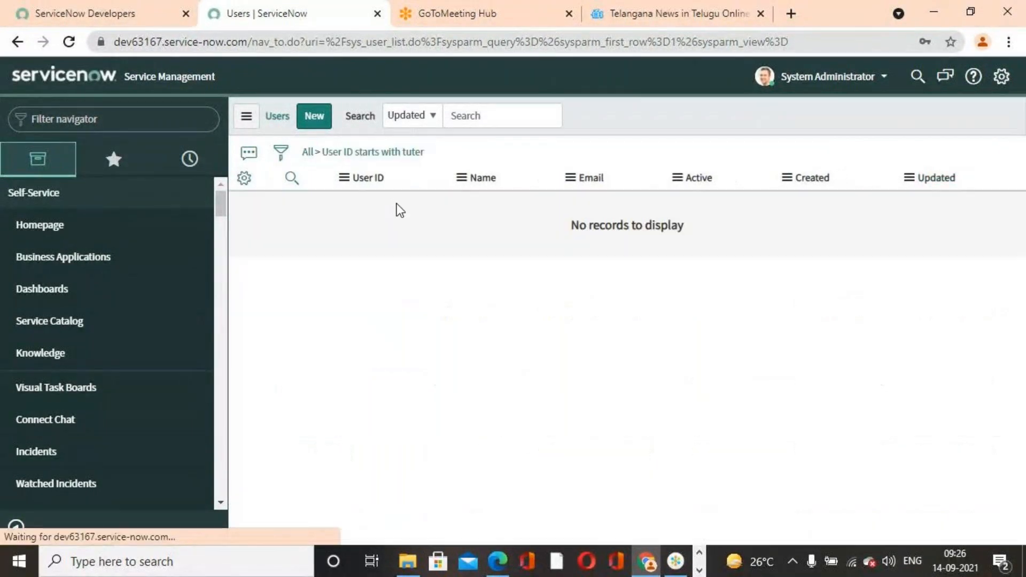
click(308, 153)
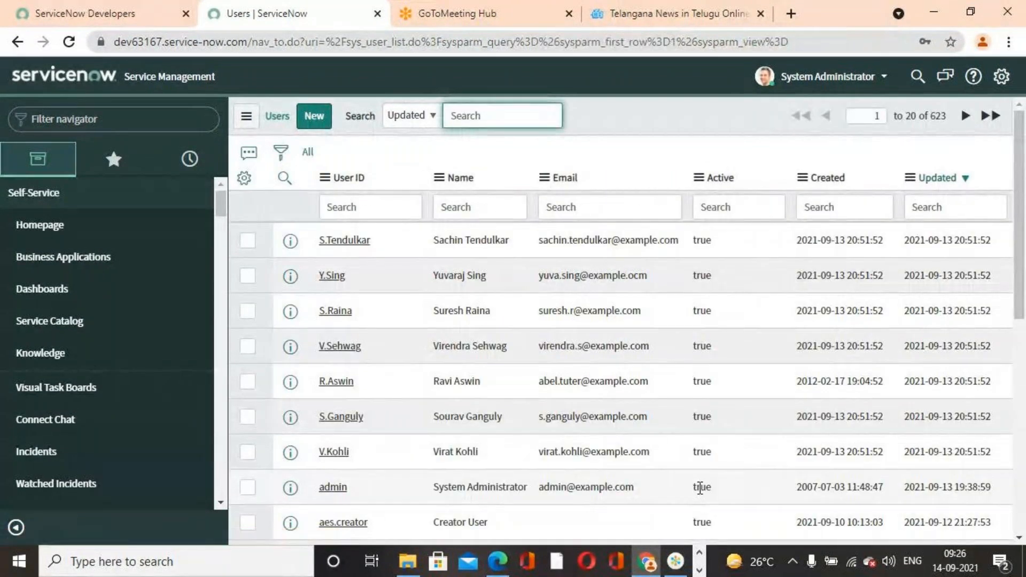
- Select row 8 in the Excel workbook User Records For Importing and compare its user with the records in the ServiceNow Users list
click(699, 570)
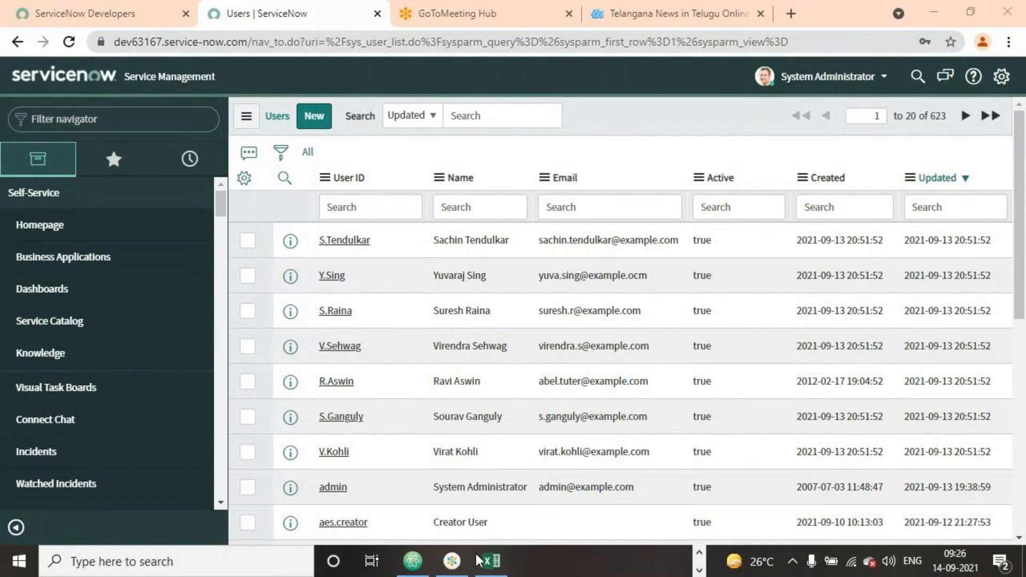
click(491, 559)
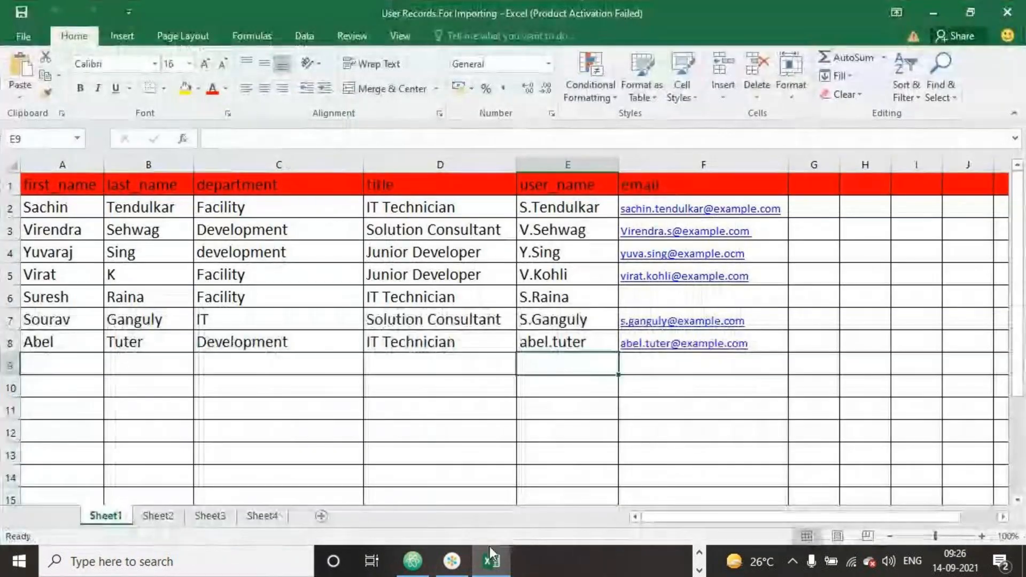
click(630, 451)
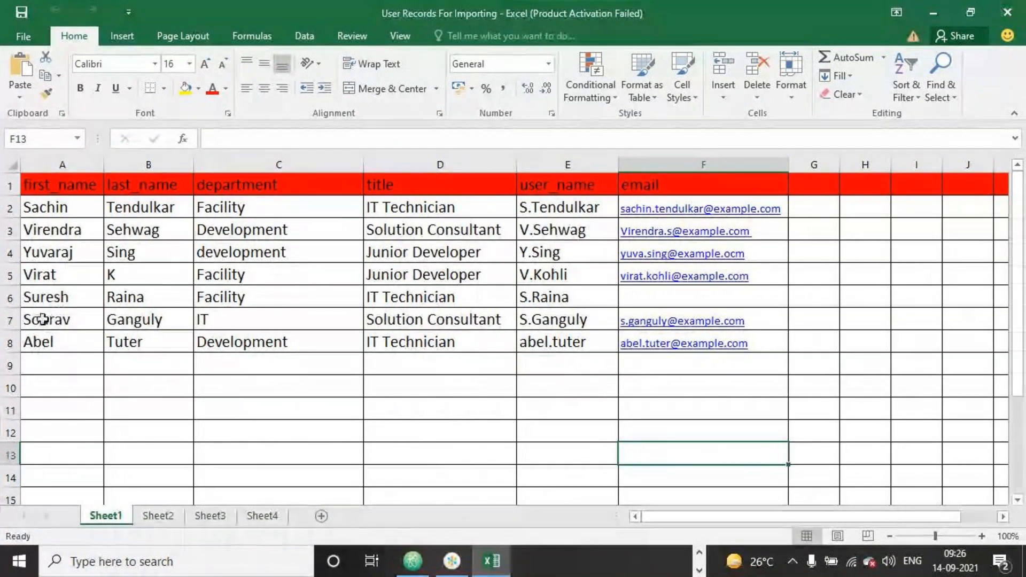
click(10, 343)
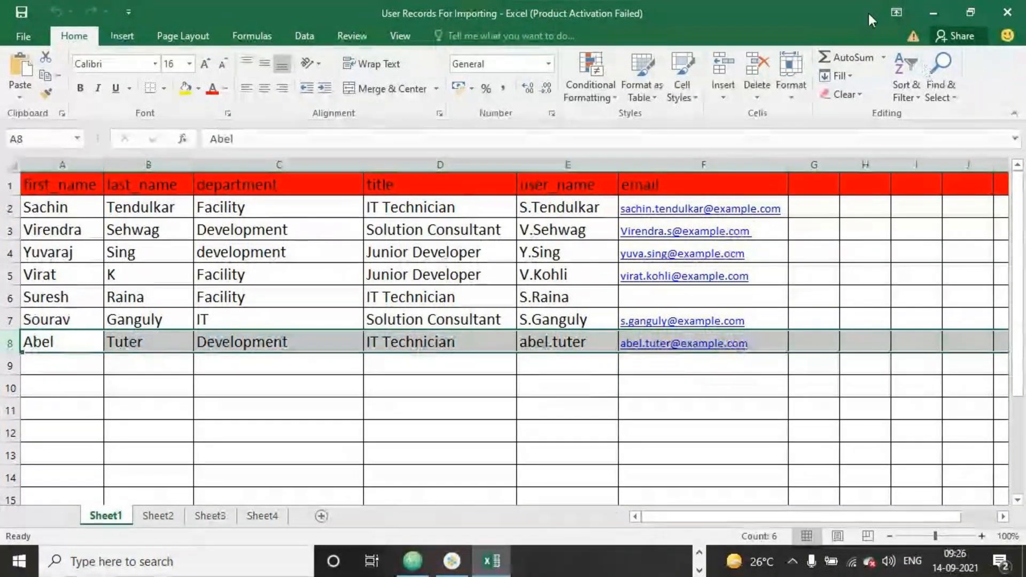
click(933, 12)
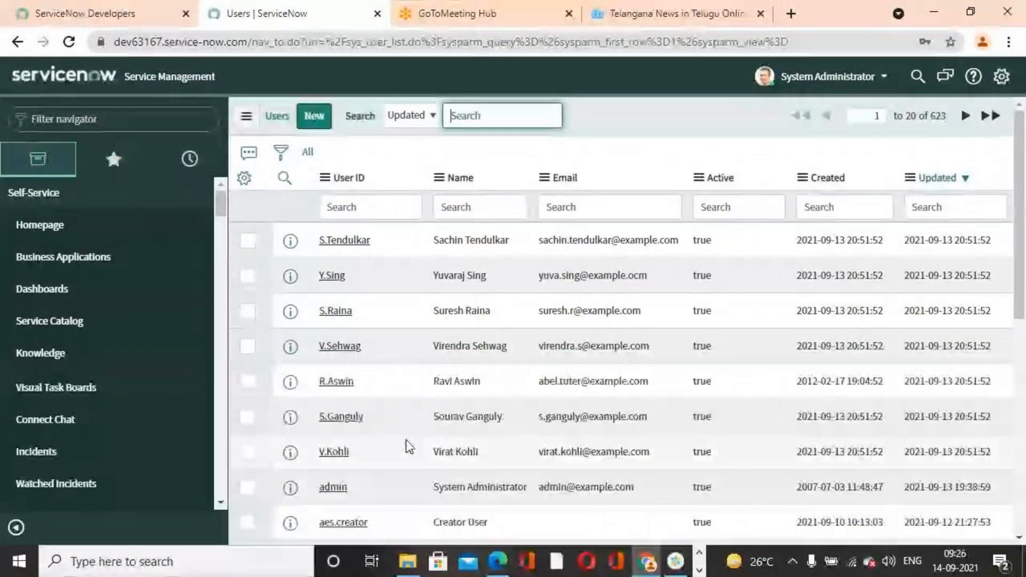
scroll(409, 447, down, 5)
scroll(422, 449, up, 5)
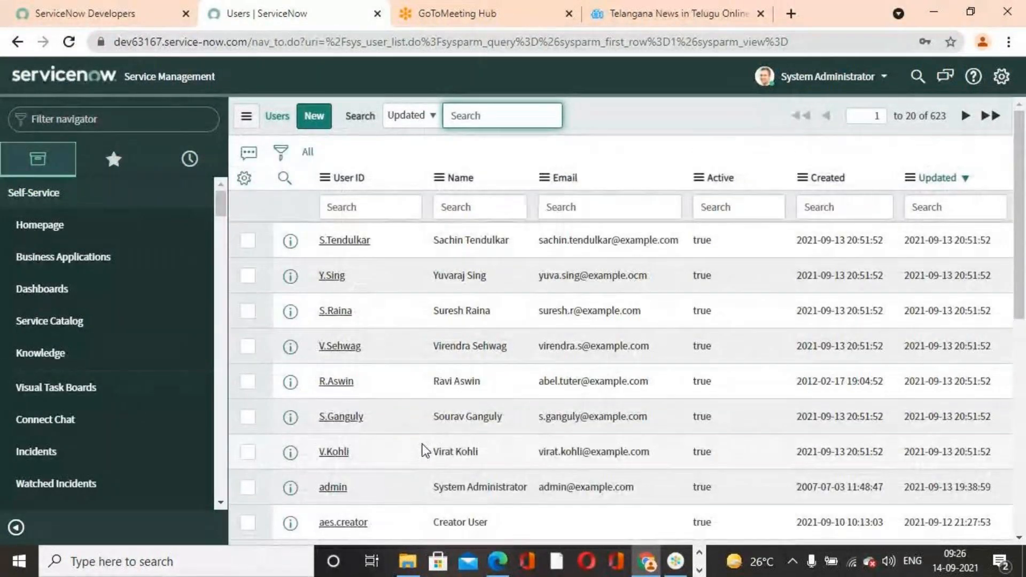
scroll(549, 411, down, 6)
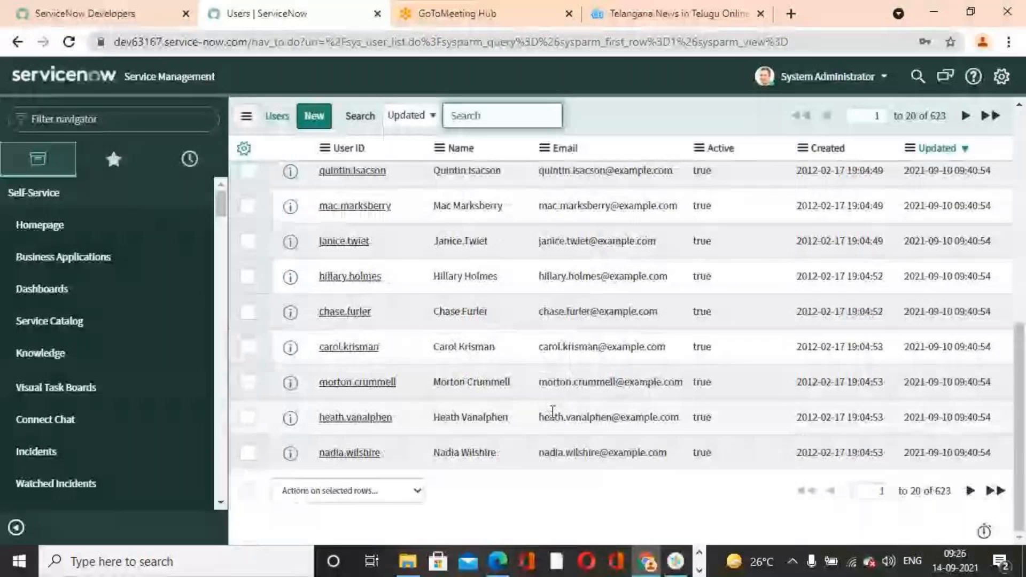
- Switch back to the Excel workbook and examine the source records on Sheet1, selecting the department in row 5
click(497, 558)
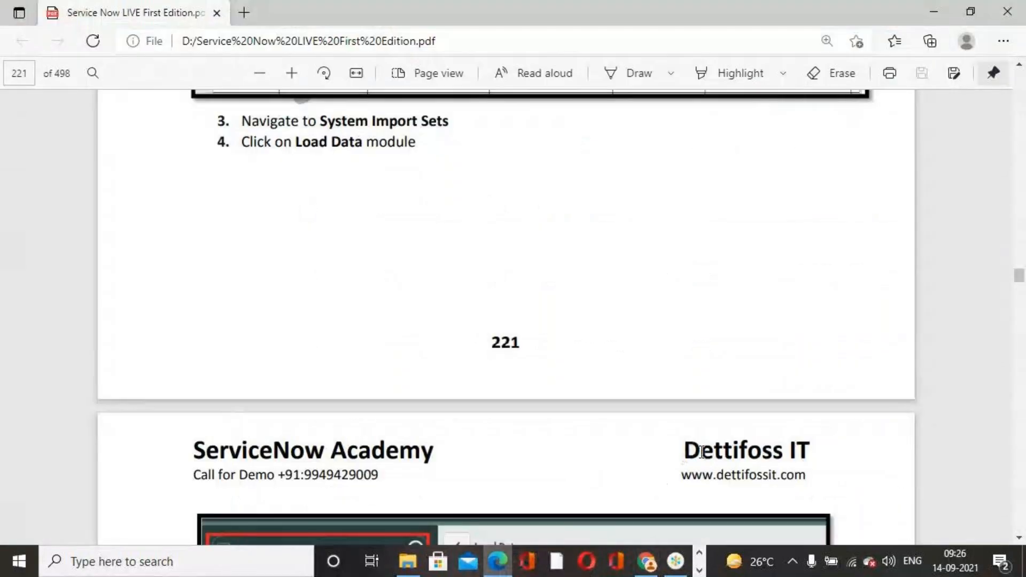
click(698, 571)
click(491, 560)
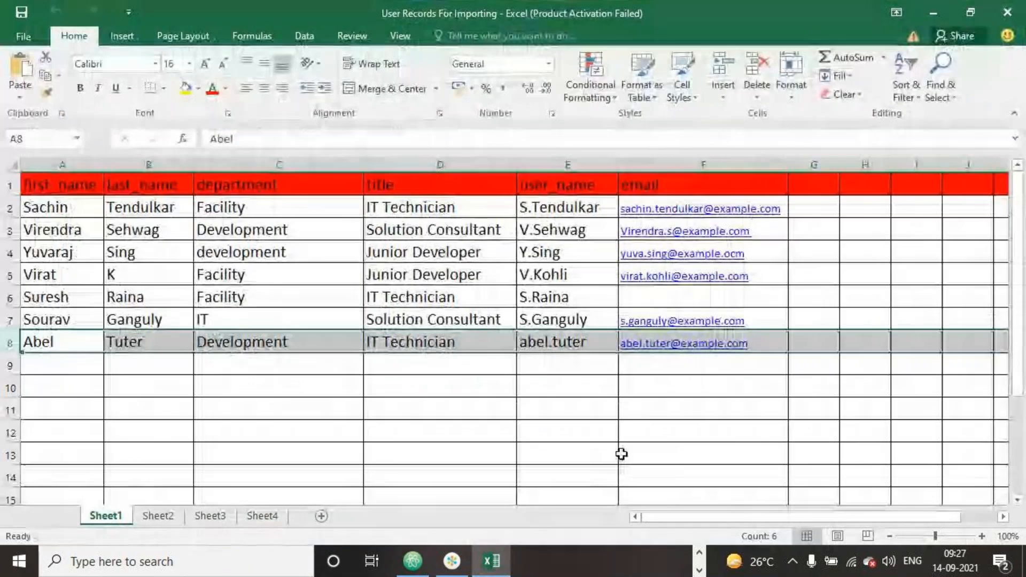
click(648, 428)
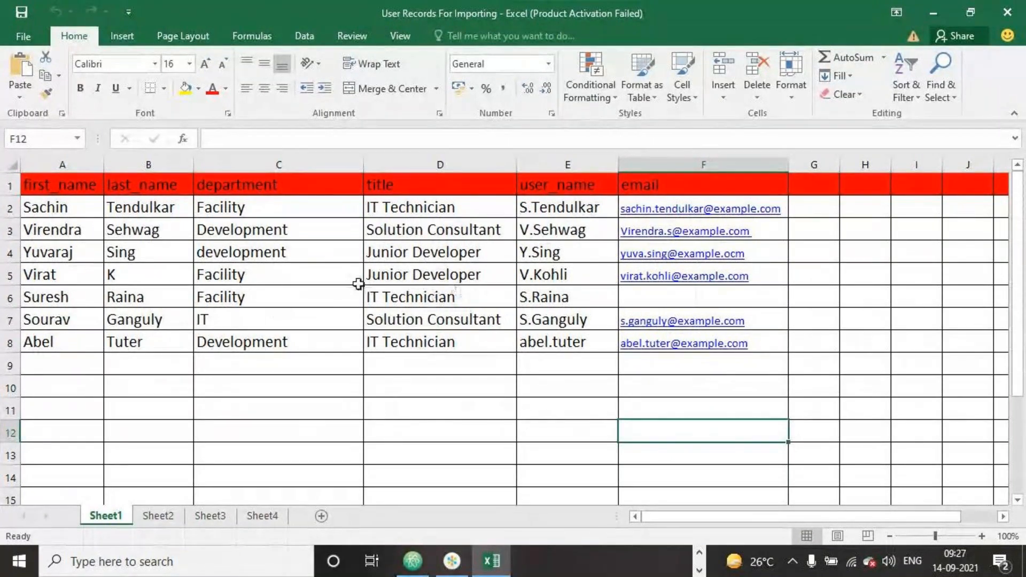
click(275, 276)
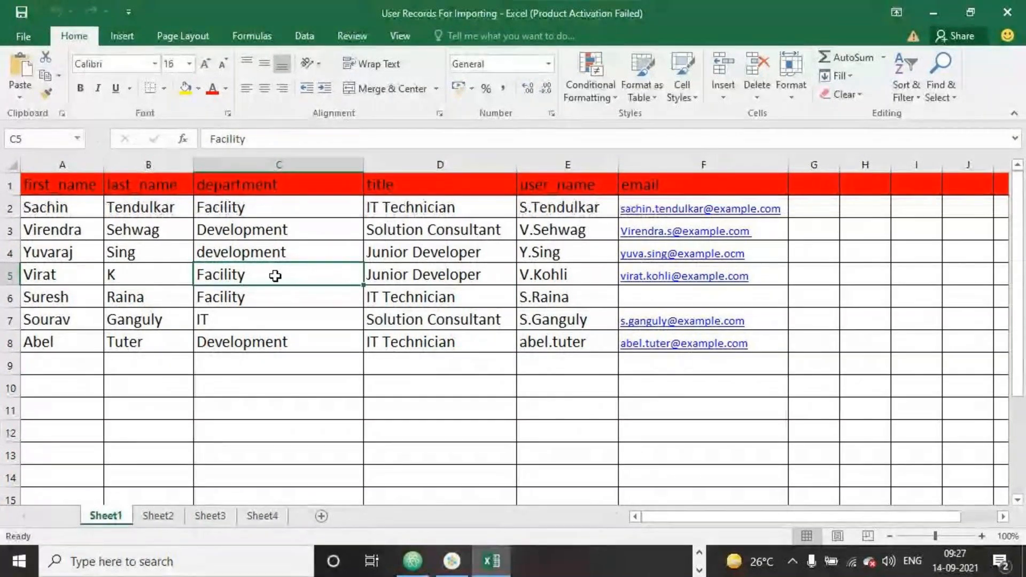
- Change the department in row 5 of Sheet1 to IT, in capital letters
text(it)
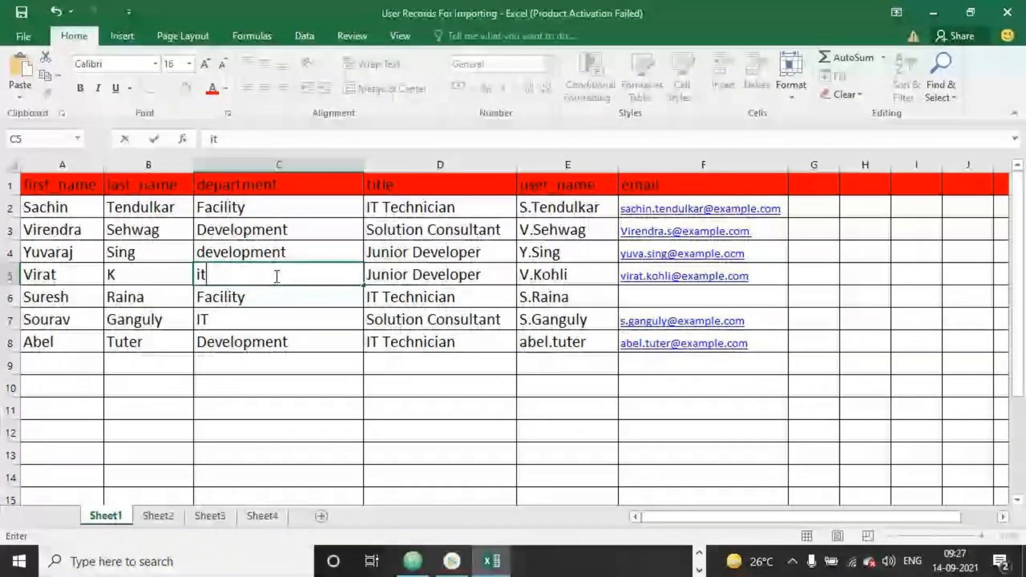
click(264, 409)
click(240, 281)
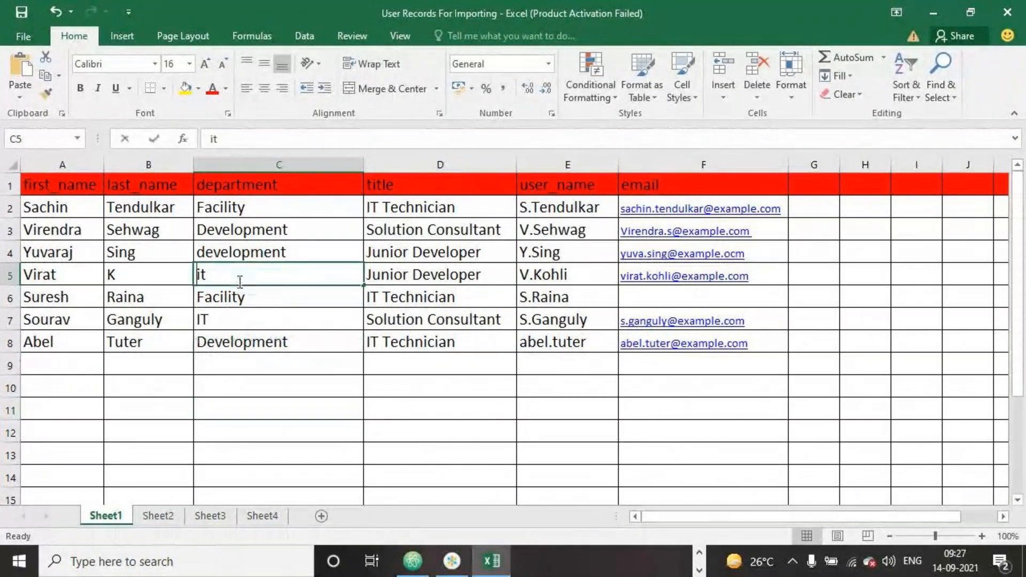
double_click(240, 281)
key(BackSpace)
key(BackSpace)
text(IT)
click(268, 452)
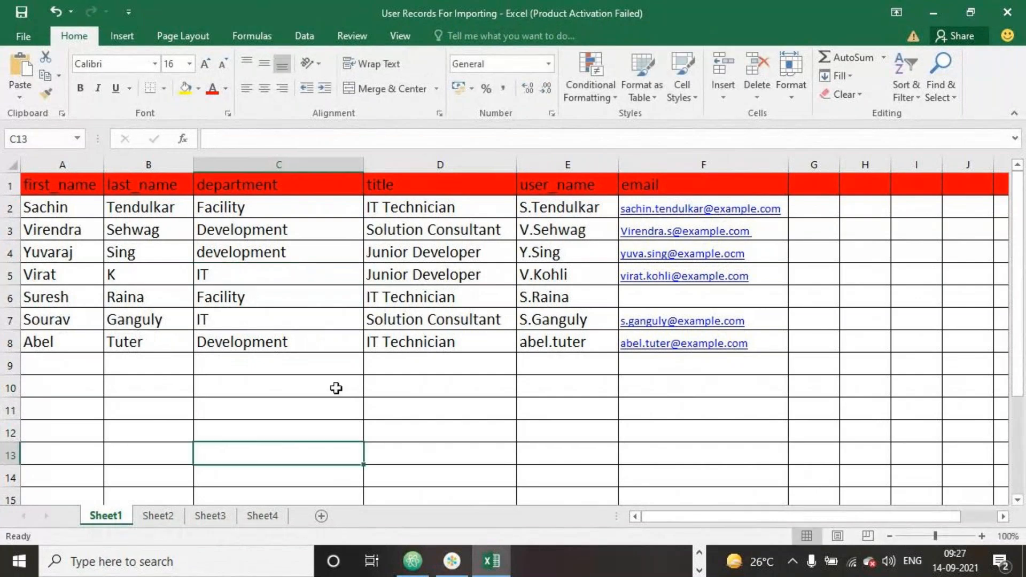
- Change the title in row 3 to IT Technician and close the User Records For Importing workbook
click(492, 232)
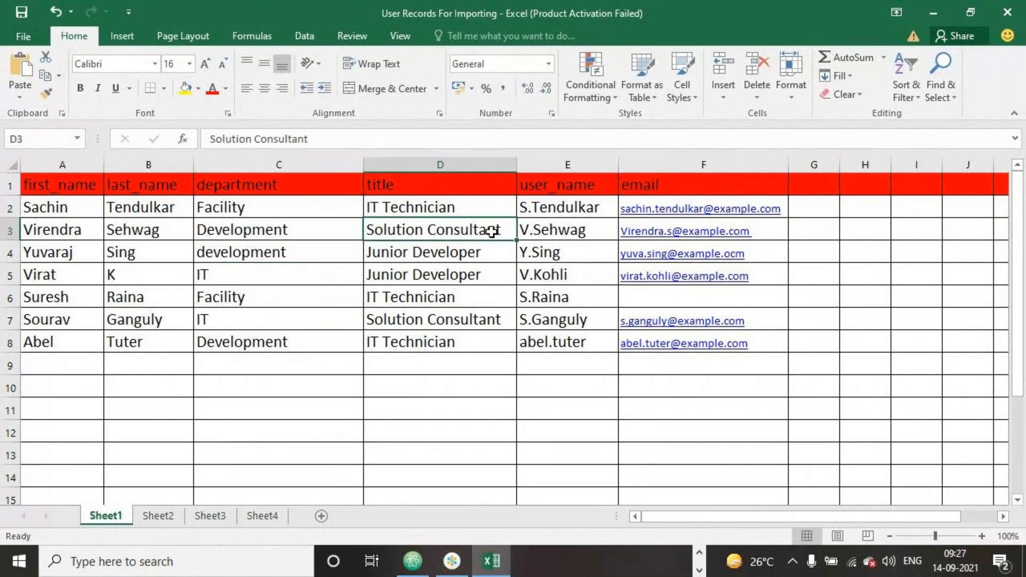
text(it Technician)
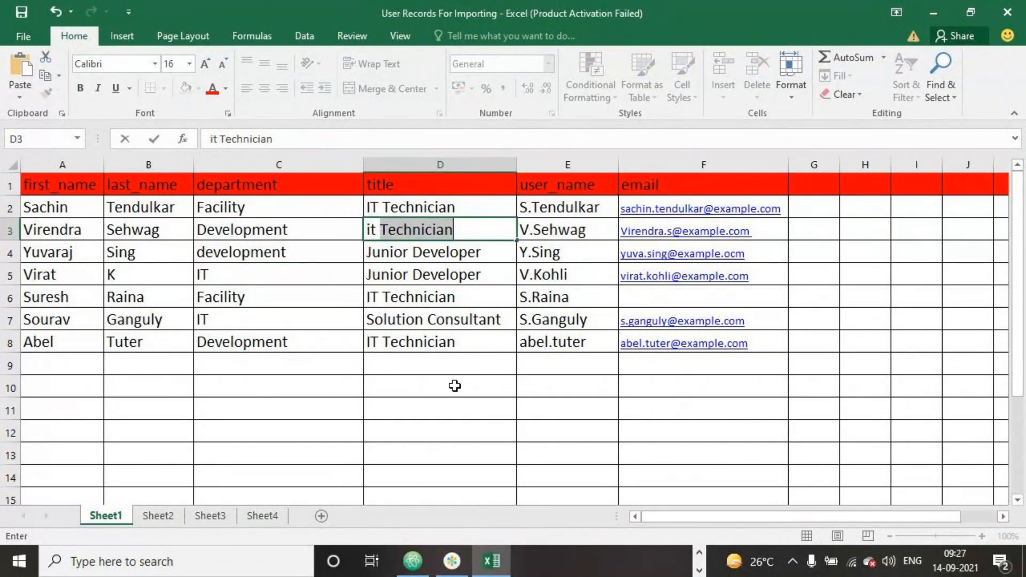
click(448, 408)
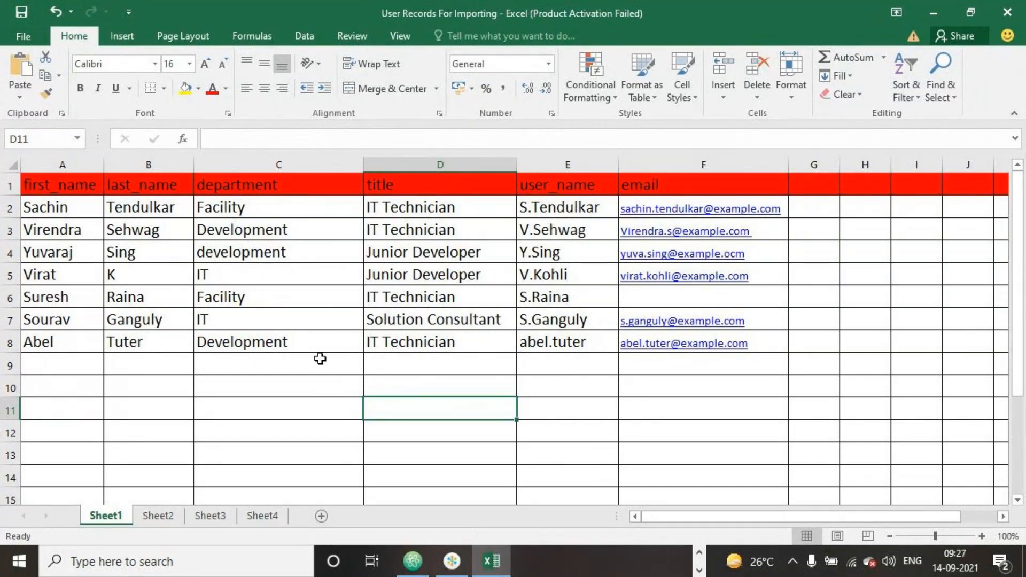
click(1006, 11)
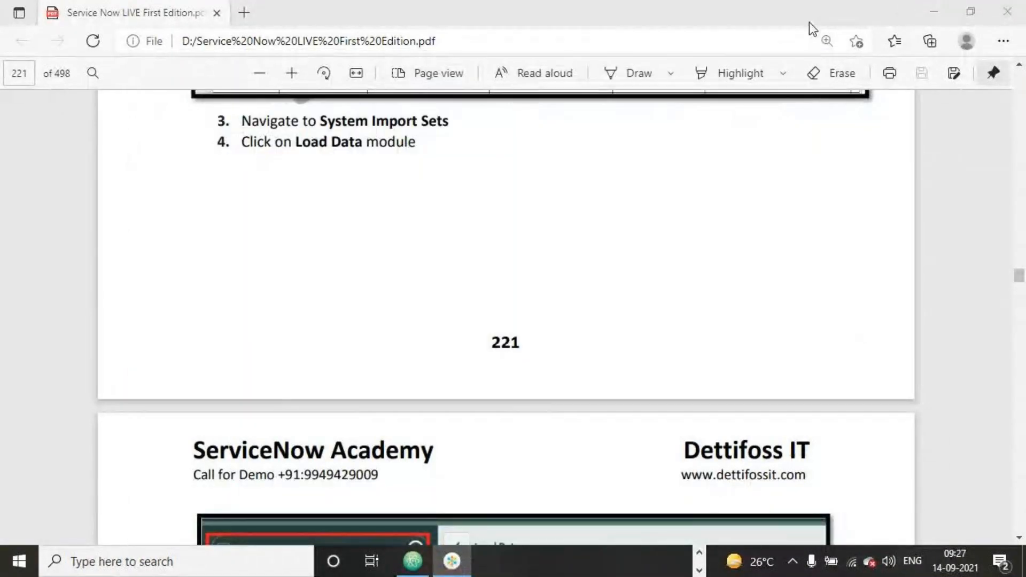
- Switch to ServiceNow in Chrome, filter the navigator for "system import sets" and open the Load Data form
click(809, 22)
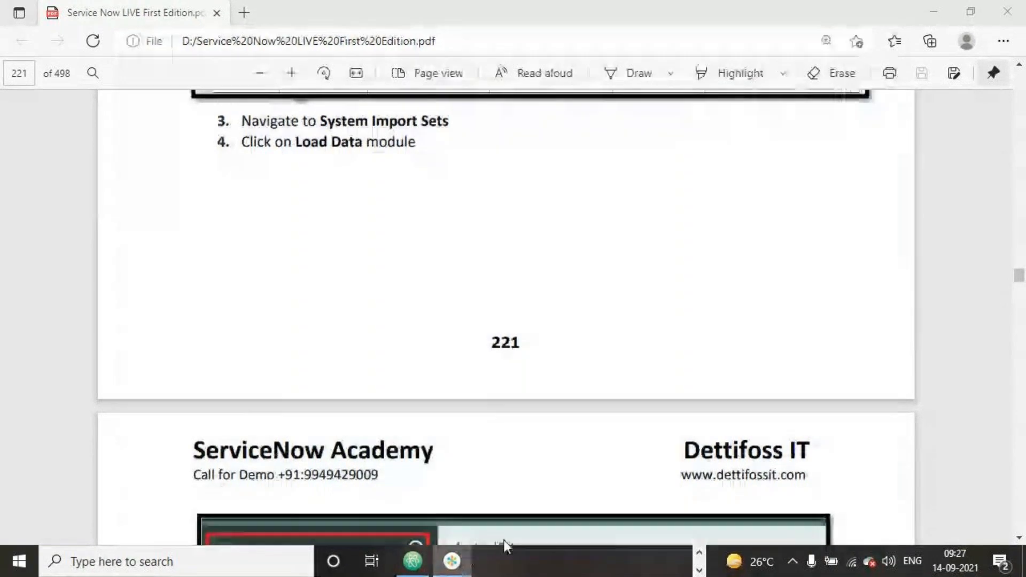
click(458, 566)
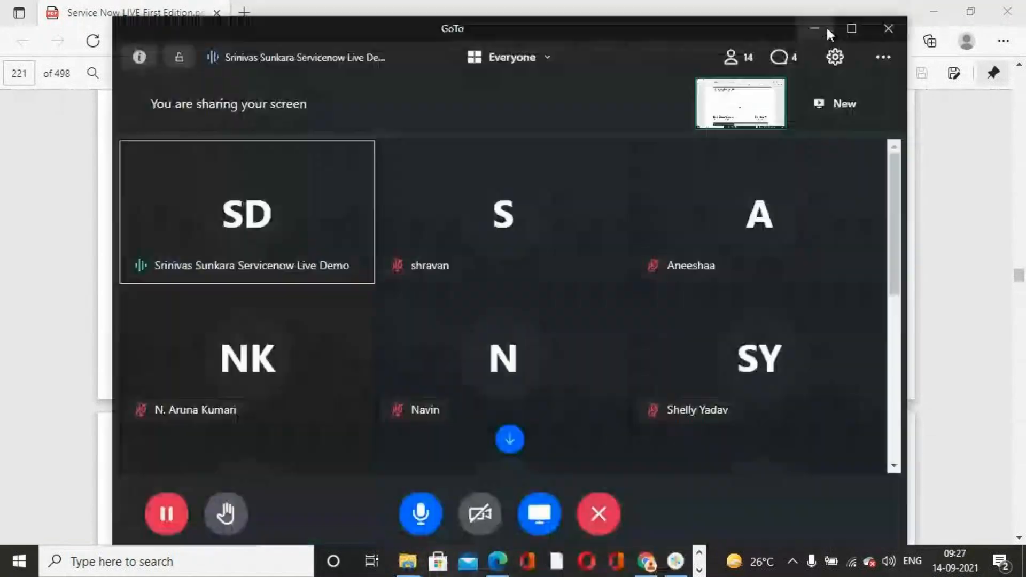
click(826, 26)
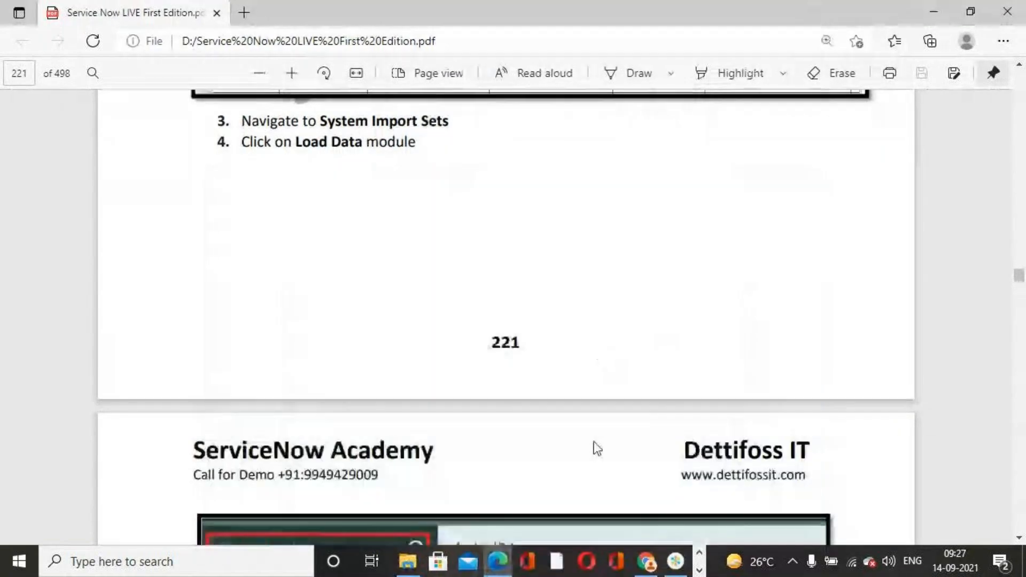
click(646, 561)
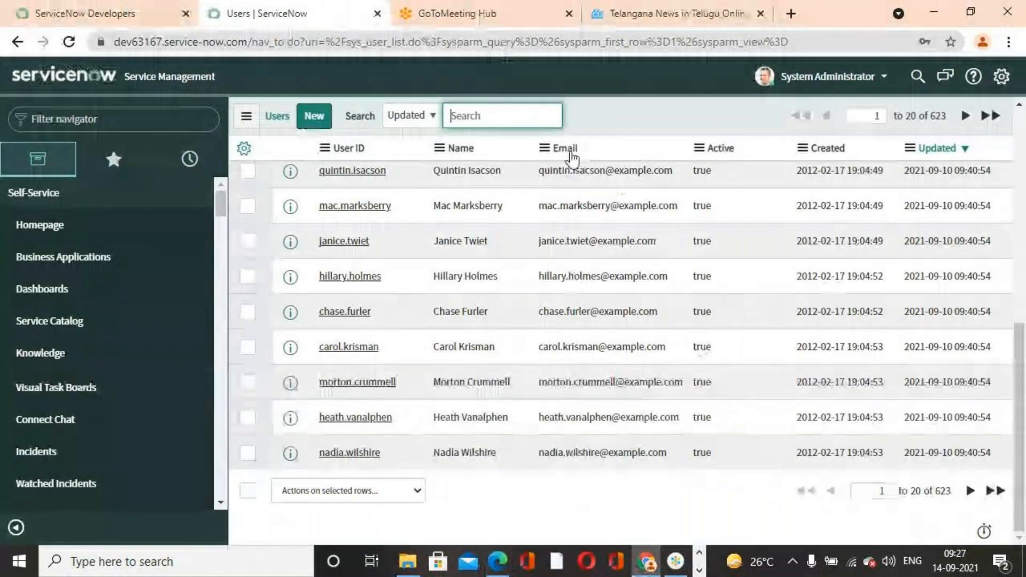
click(99, 118)
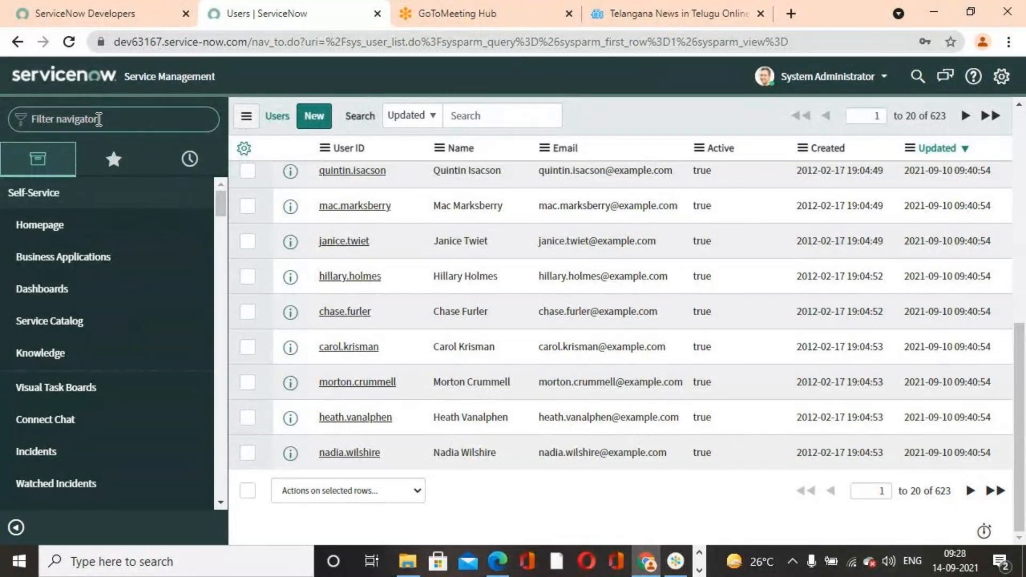
text(sys)
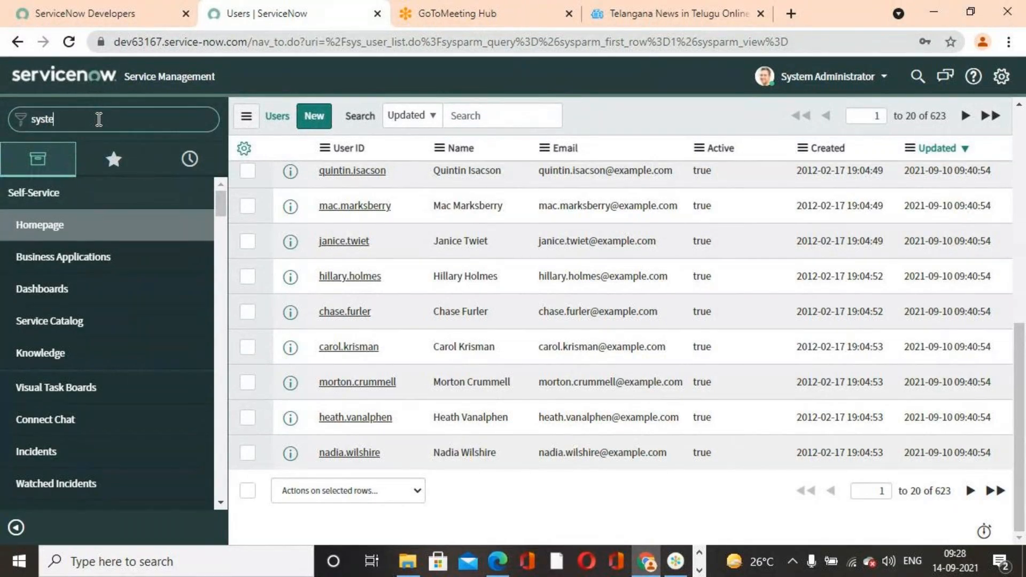
text(tem import sets)
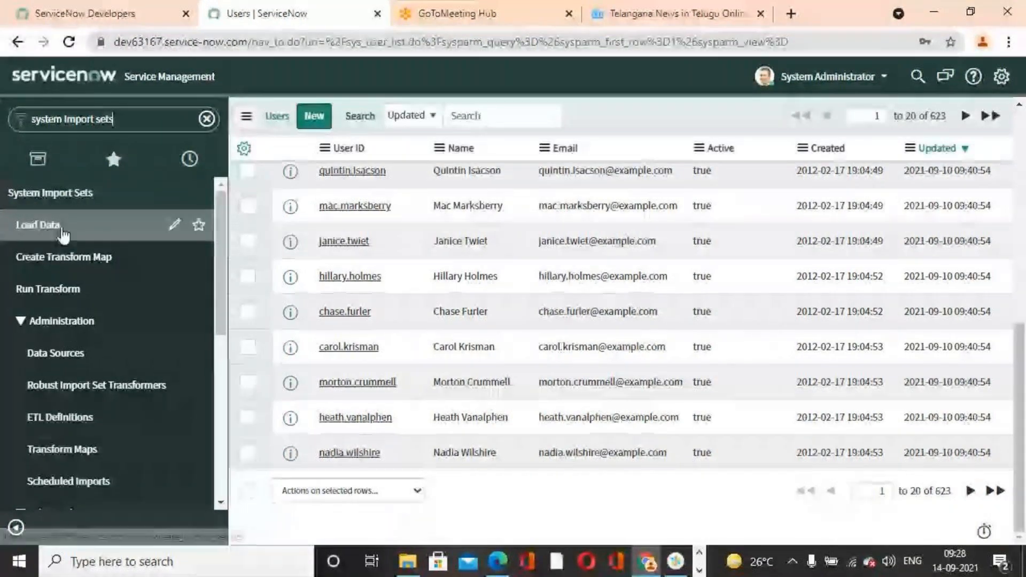
click(63, 233)
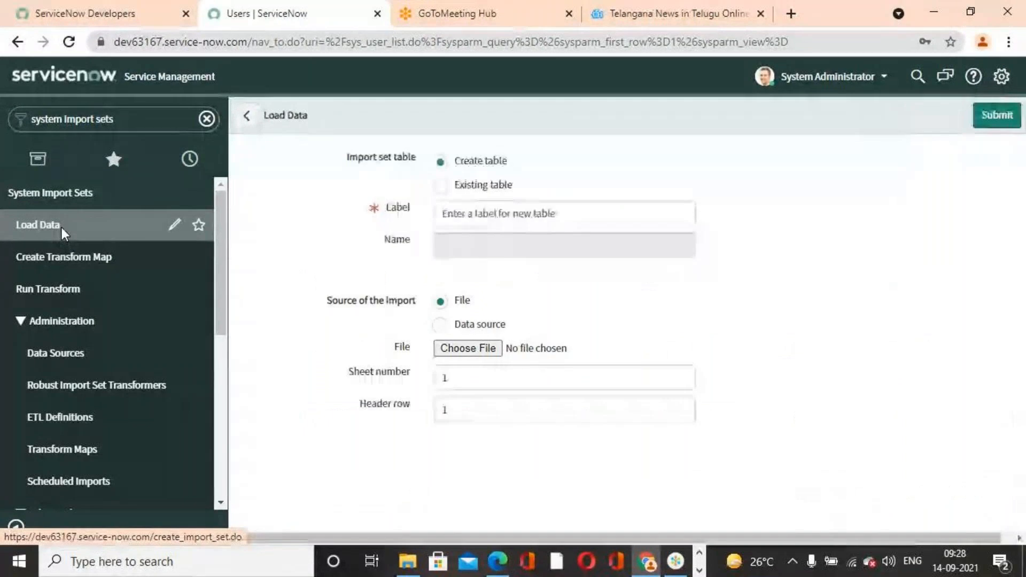
- Load the User Records For Importing Excel file into the existing import set table Sep Import Sets 2021, using sheet 1 and header row 1
click(440, 185)
click(686, 214)
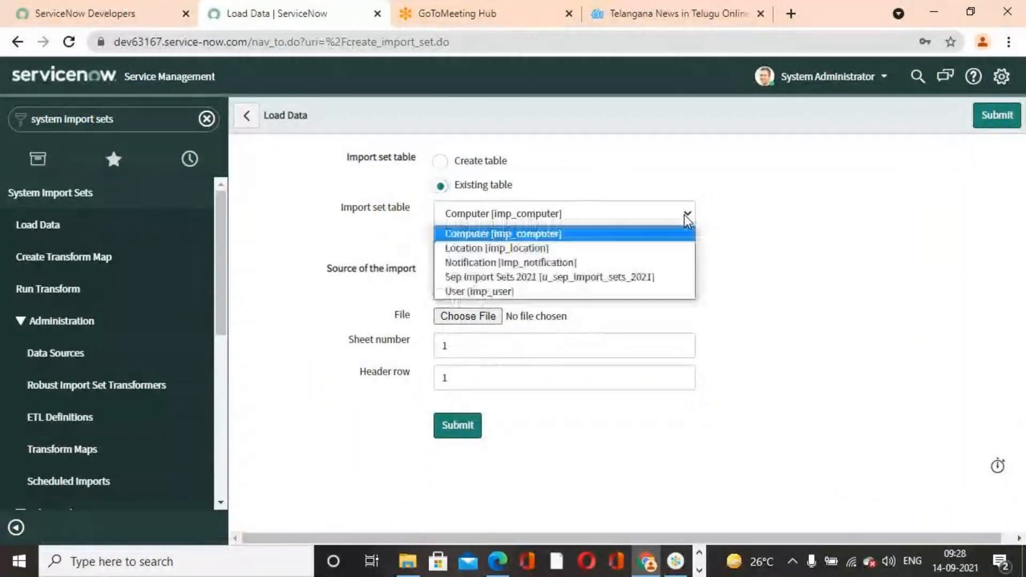
click(584, 274)
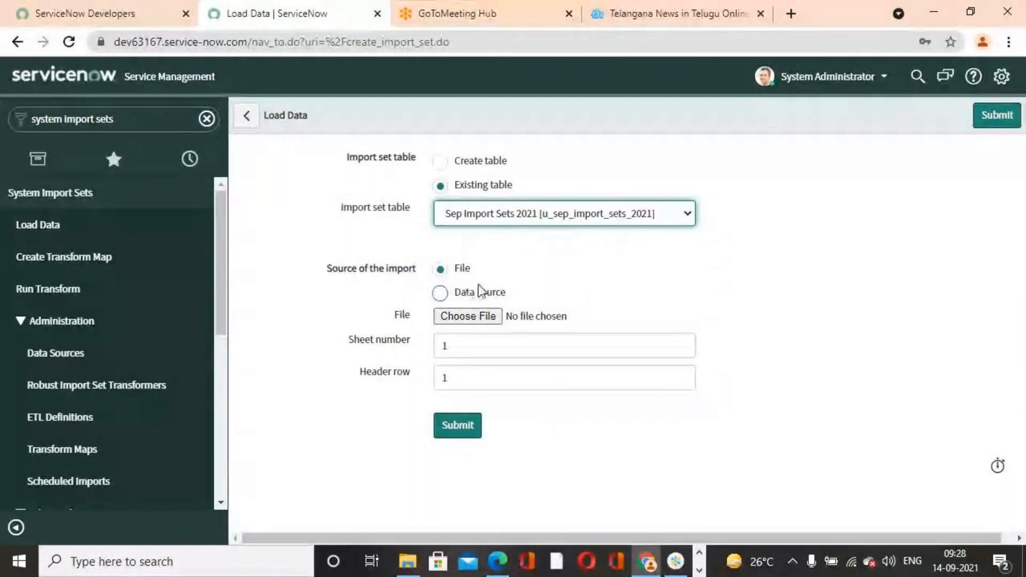
click(493, 317)
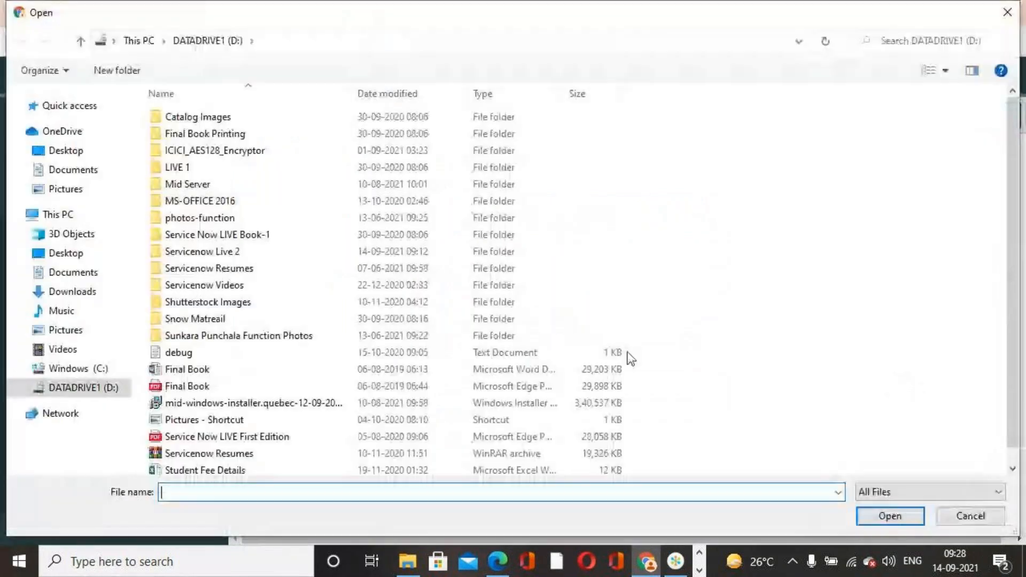
scroll(236, 458, down, 1)
click(235, 465)
click(889, 516)
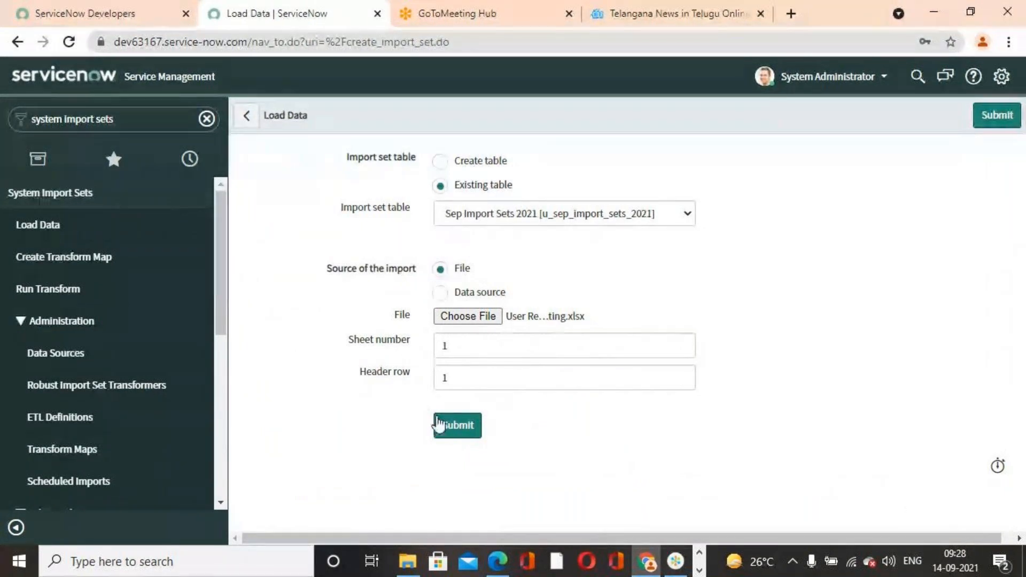
click(451, 428)
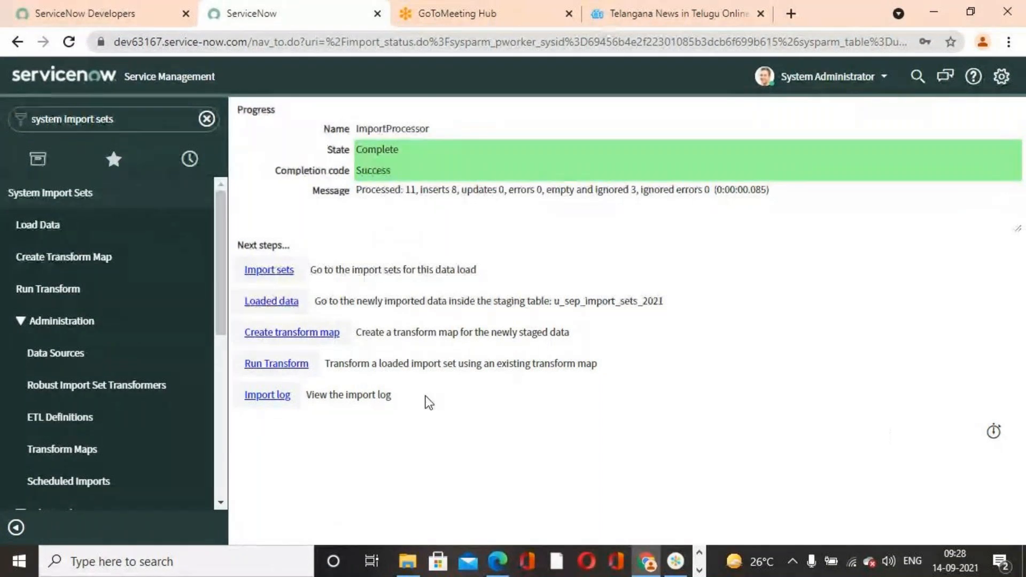
- Find Sep Transform Map 2021 among the table transform maps and open its record
scroll(59, 411, down, 2)
scroll(59, 411, down, 1)
scroll(69, 357, up, 3)
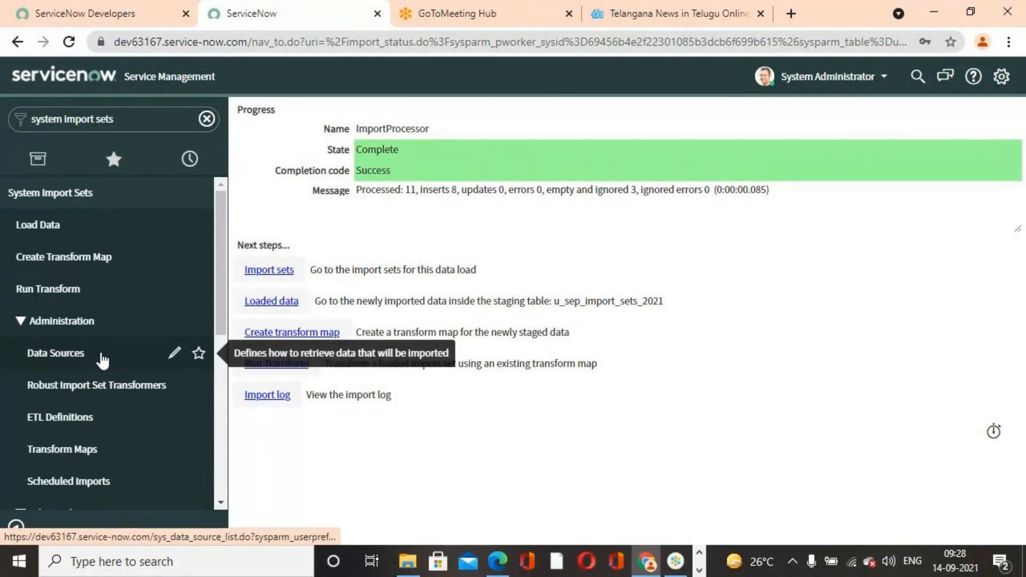
scroll(102, 361, down, 6)
scroll(103, 361, down, 2)
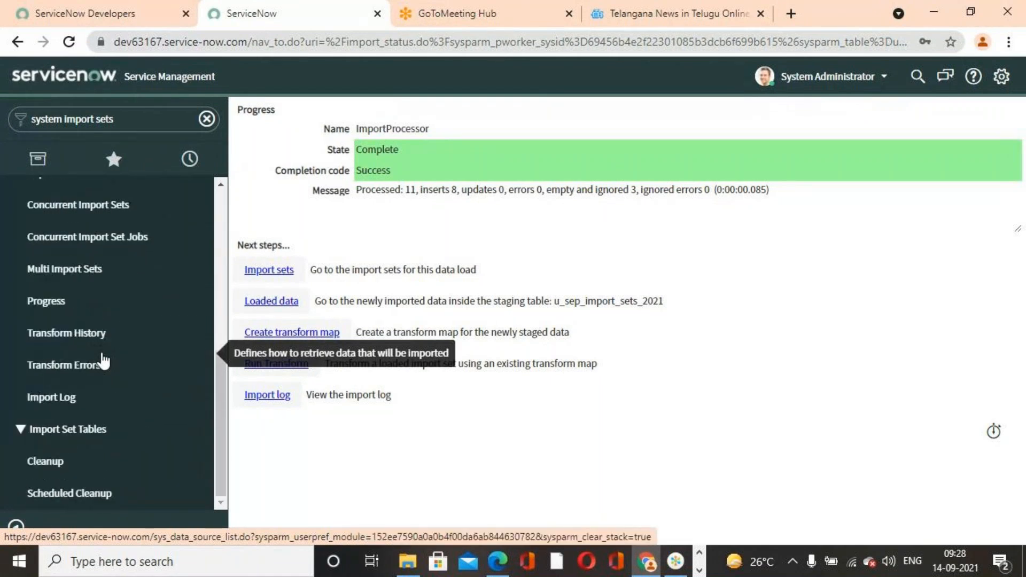
scroll(103, 361, up, 7)
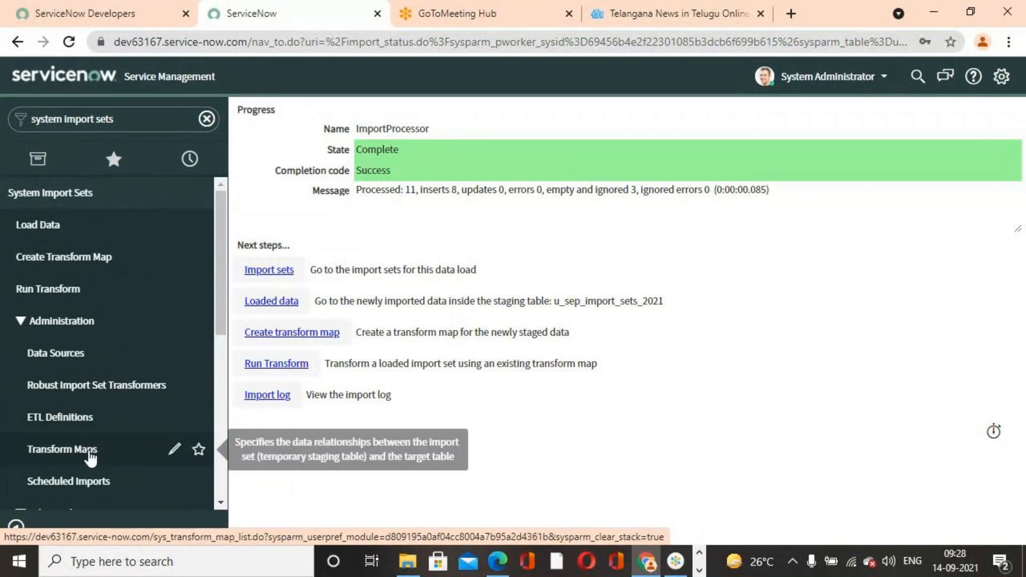
click(104, 448)
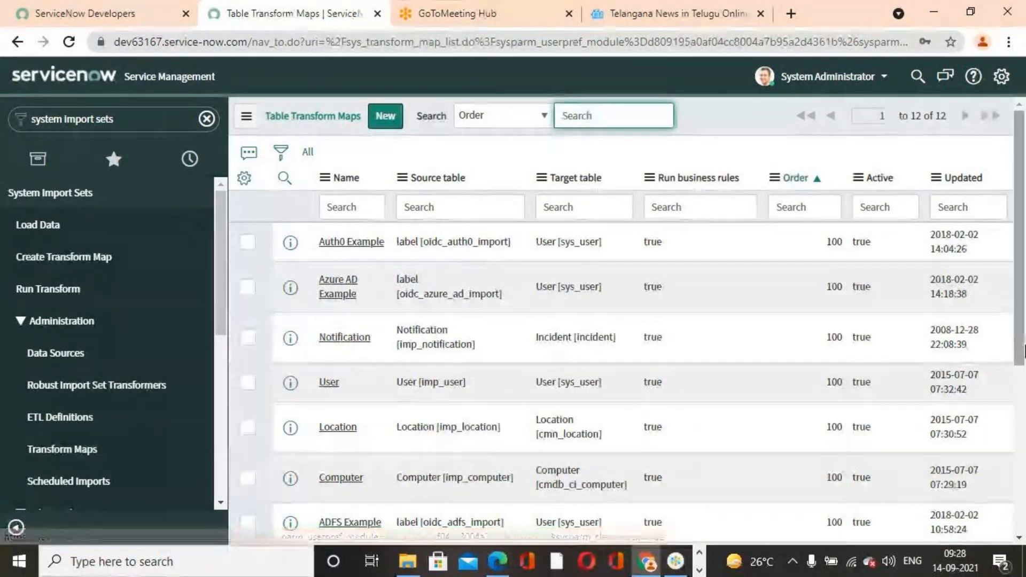
scroll(831, 366, down, 5)
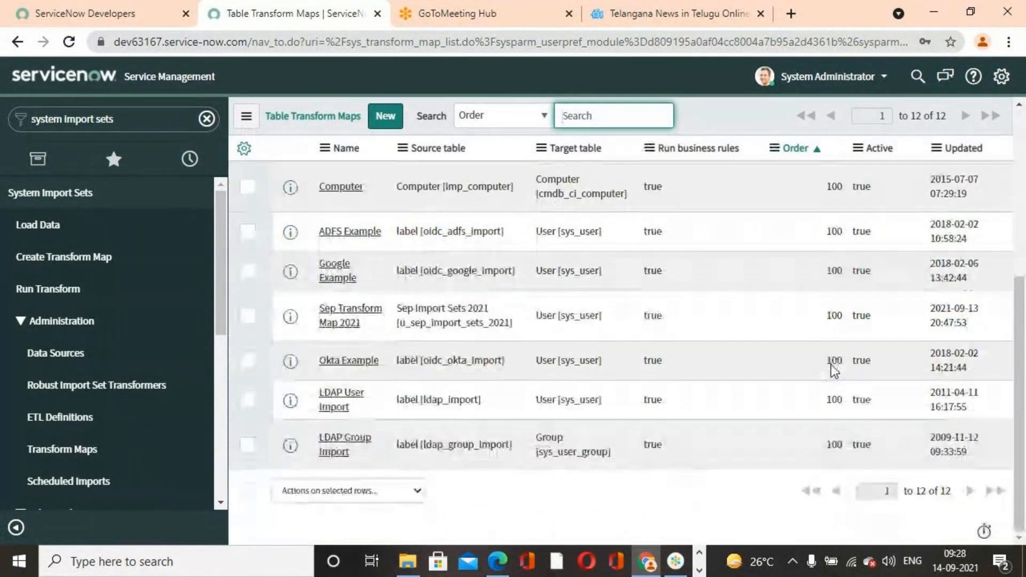
scroll(832, 367, up, 5)
scroll(831, 368, down, 5)
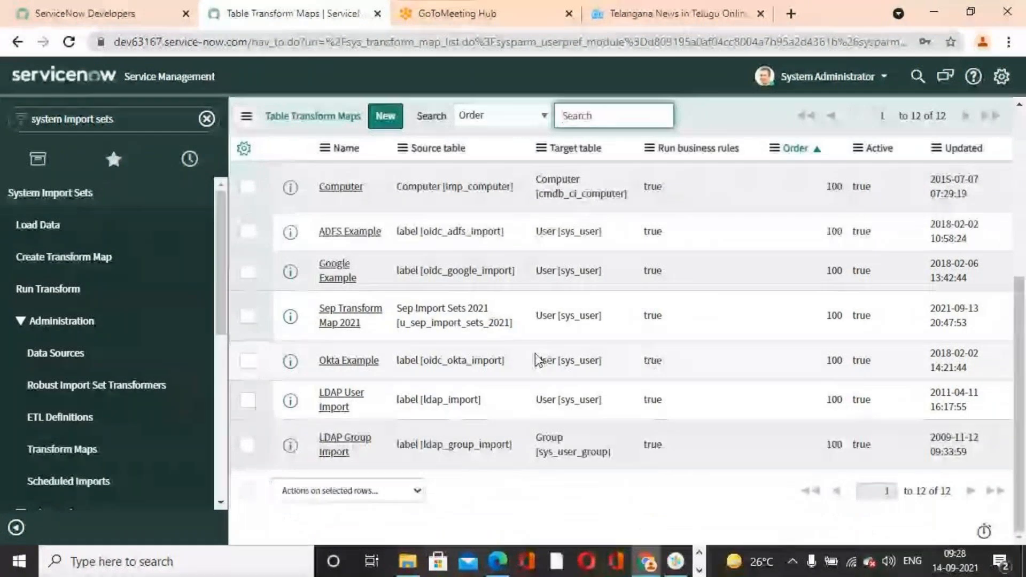
click(344, 320)
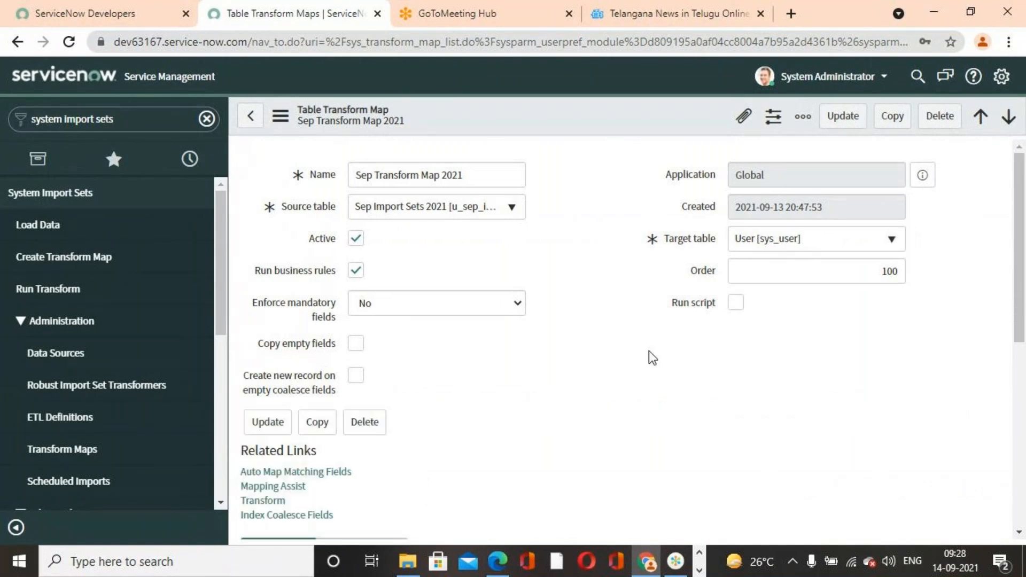
- Review the field maps and coalesce settings, and run Sep Transform Map 2021 on import set ISET0010002
scroll(653, 358, down, 4)
scroll(653, 357, down, 3)
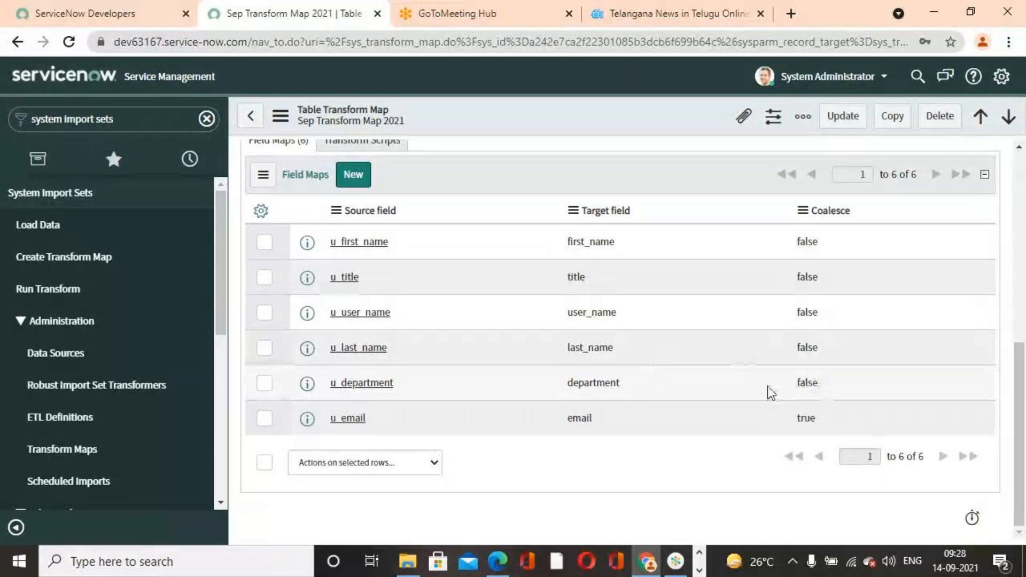
scroll(770, 393, up, 7)
scroll(767, 390, down, 3)
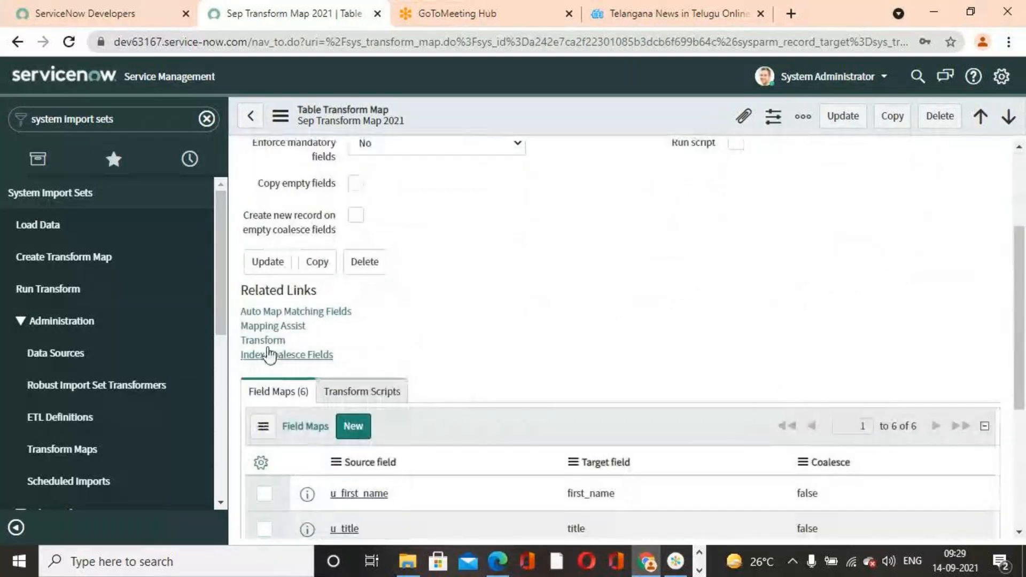
click(263, 340)
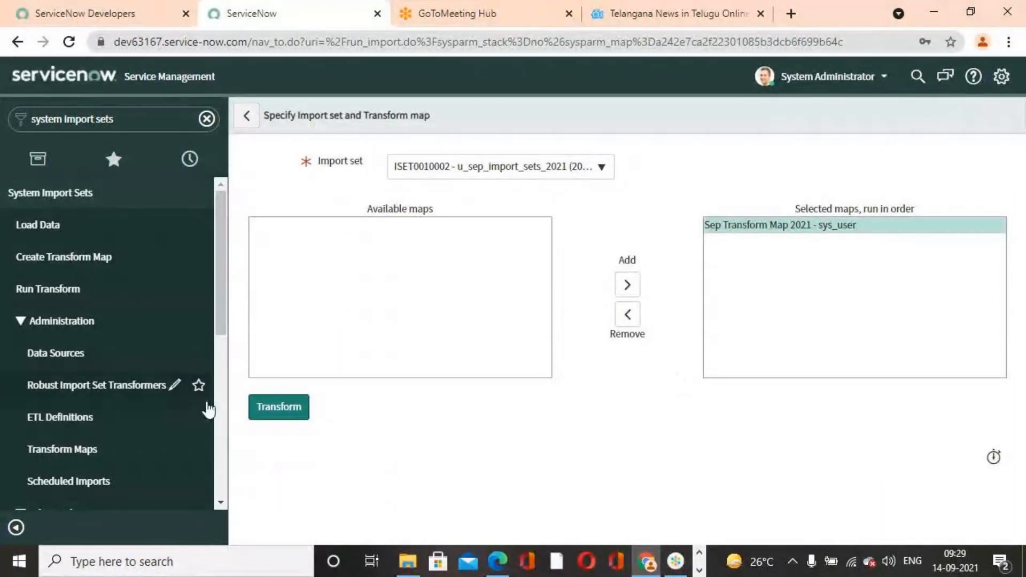
click(305, 410)
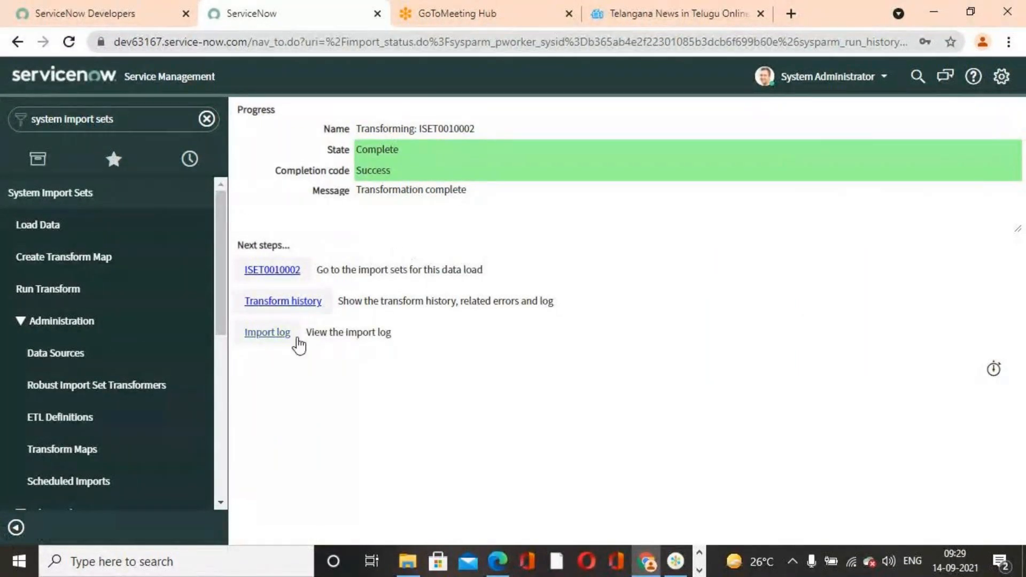
- Open the transform history record for ISET0010002 and examine its Total and Inserts counts
click(289, 302)
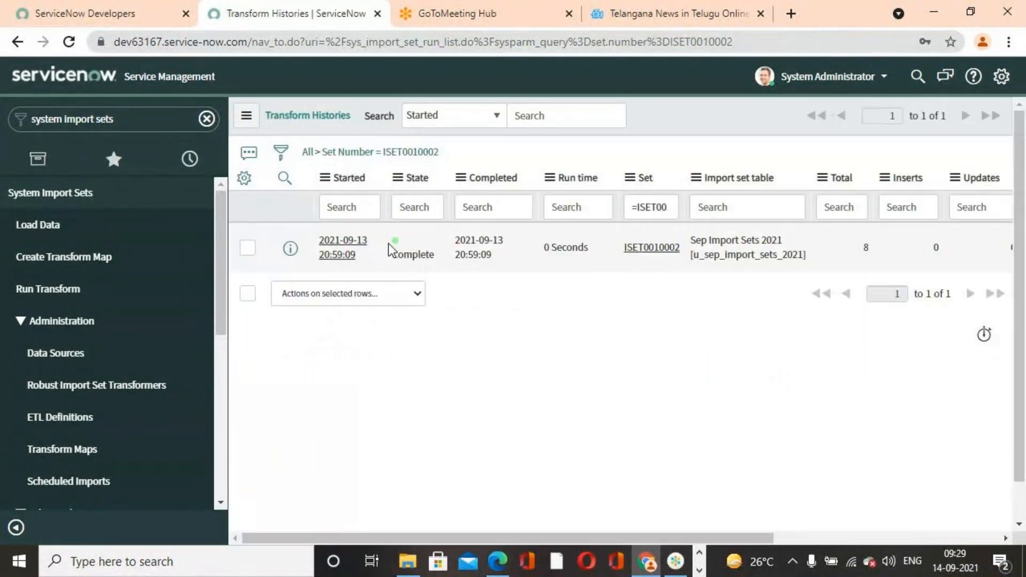
click(342, 252)
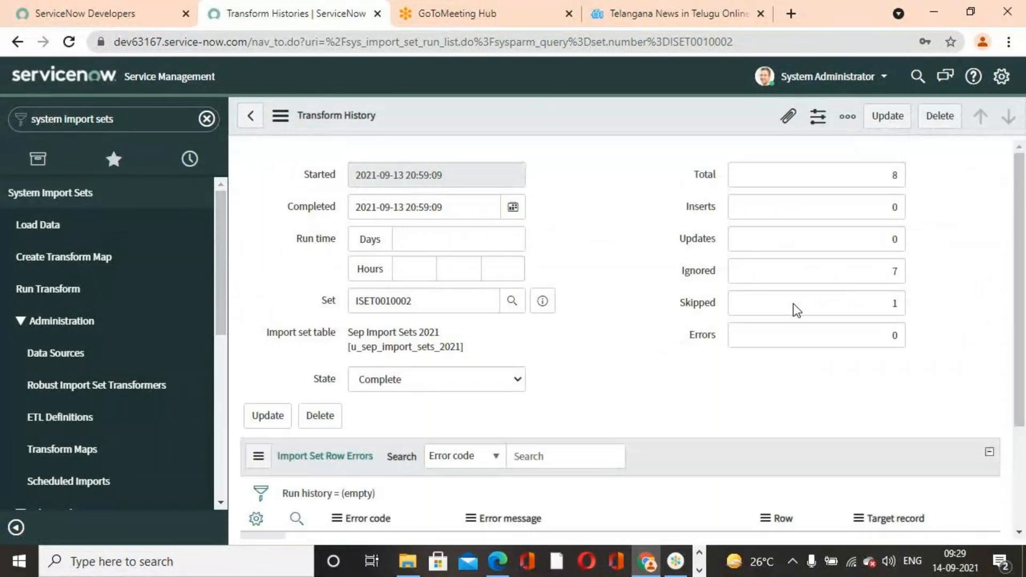
click(838, 174)
double_click(872, 175)
click(982, 255)
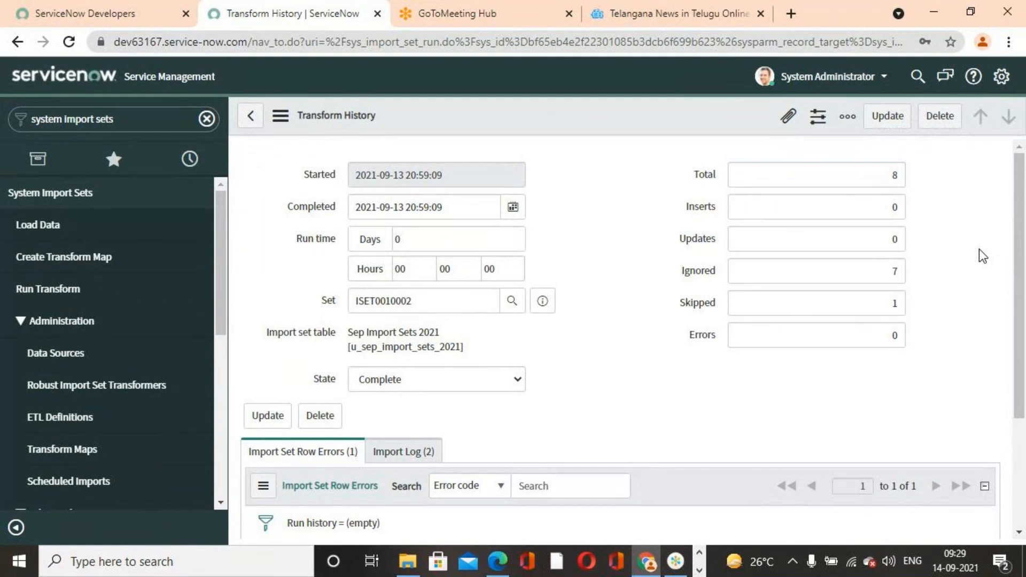
click(845, 208)
double_click(891, 208)
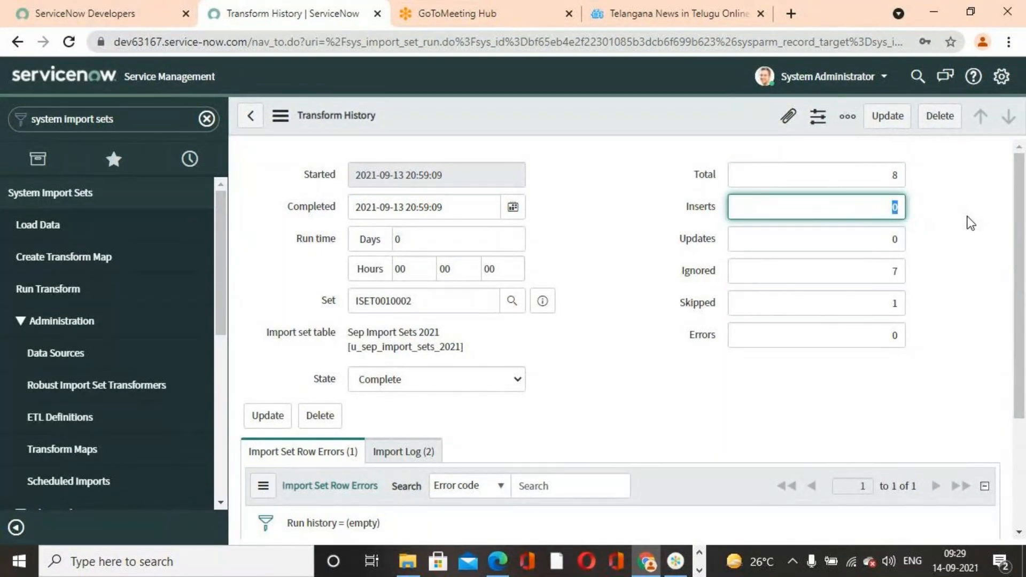
click(952, 238)
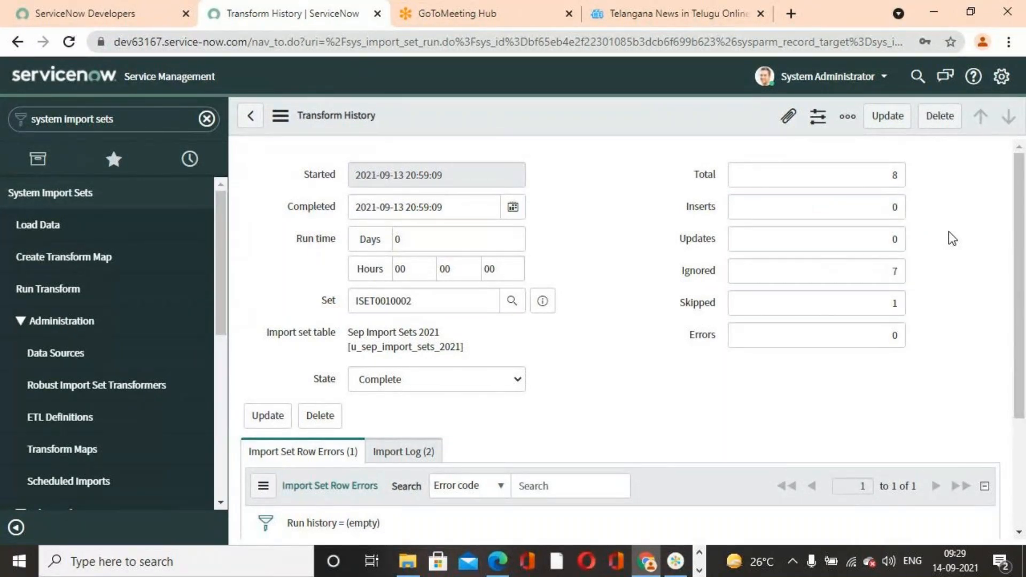
- Examine the Ignored and Skipped counts in the transform history record
double_click(892, 272)
click(956, 272)
double_click(873, 302)
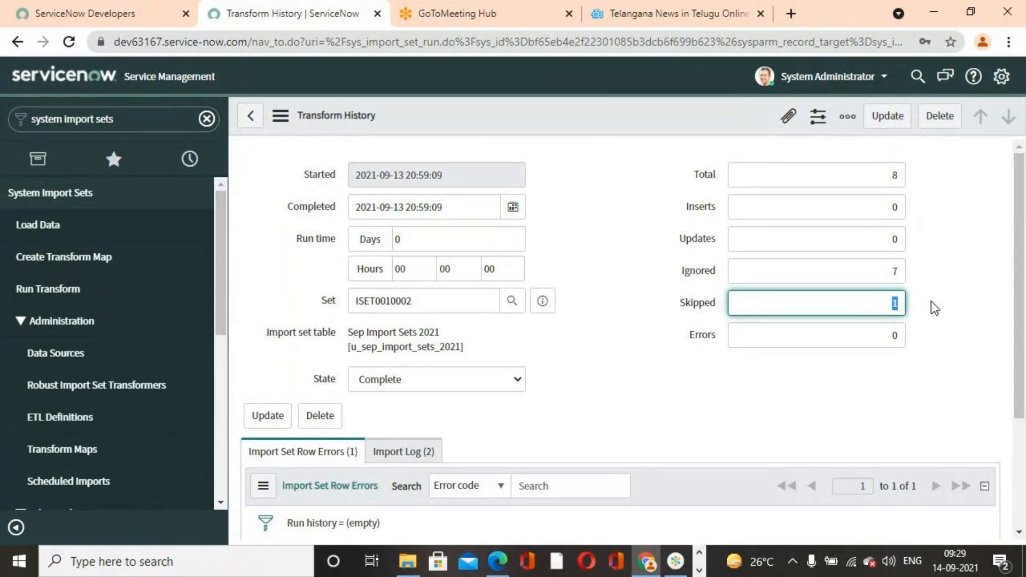
click(872, 410)
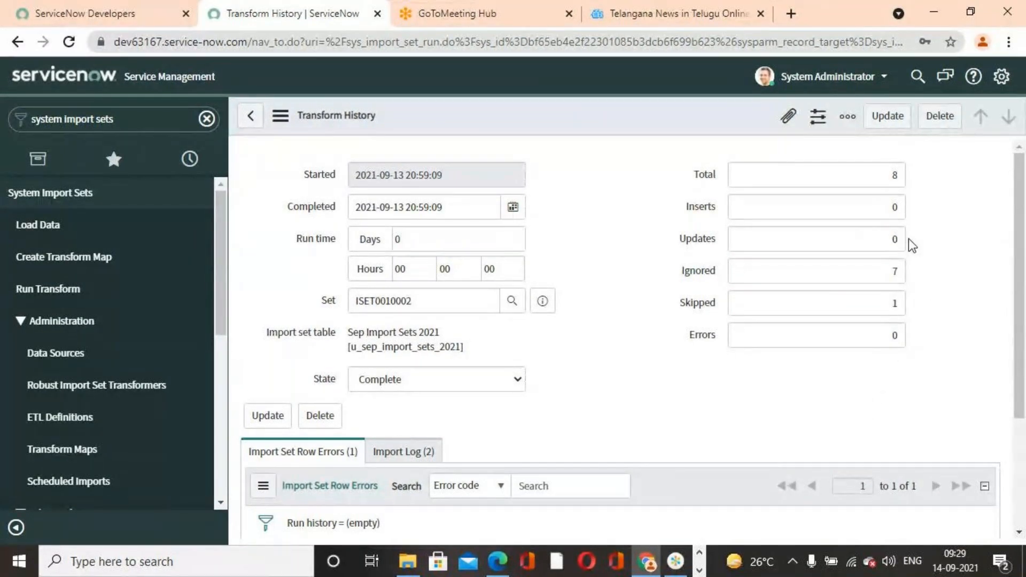
- Open the User Records For Importing workbook from the desktop in Excel and complete the last name in cell B5 as Kohli
click(700, 570)
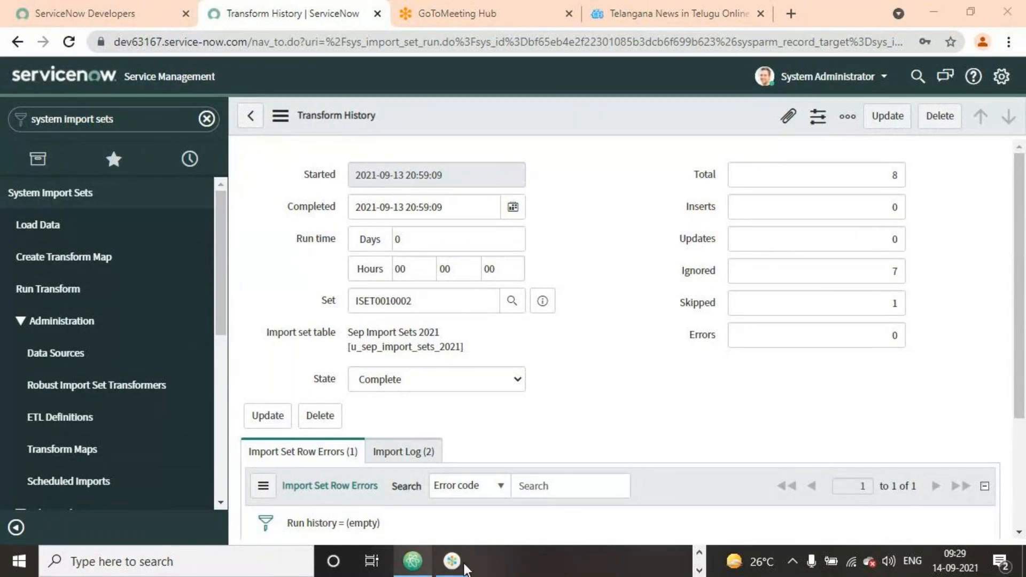
click(943, 12)
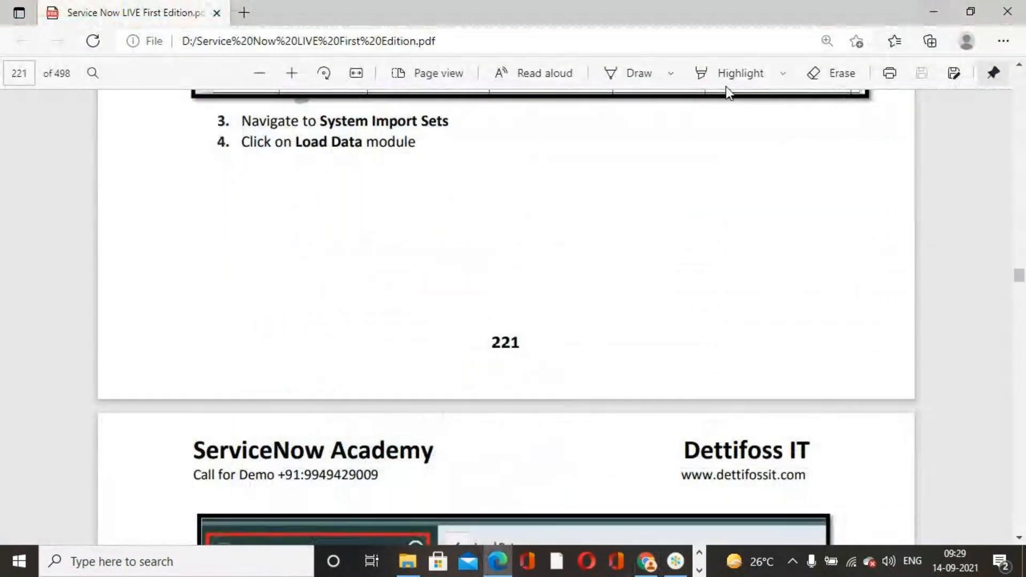
click(932, 4)
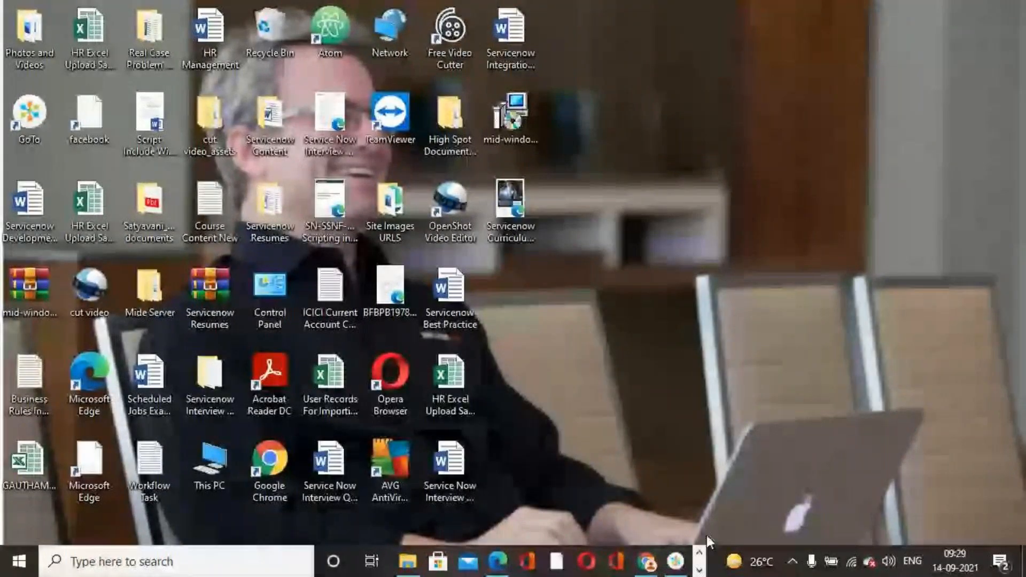
click(318, 389)
double_click(319, 389)
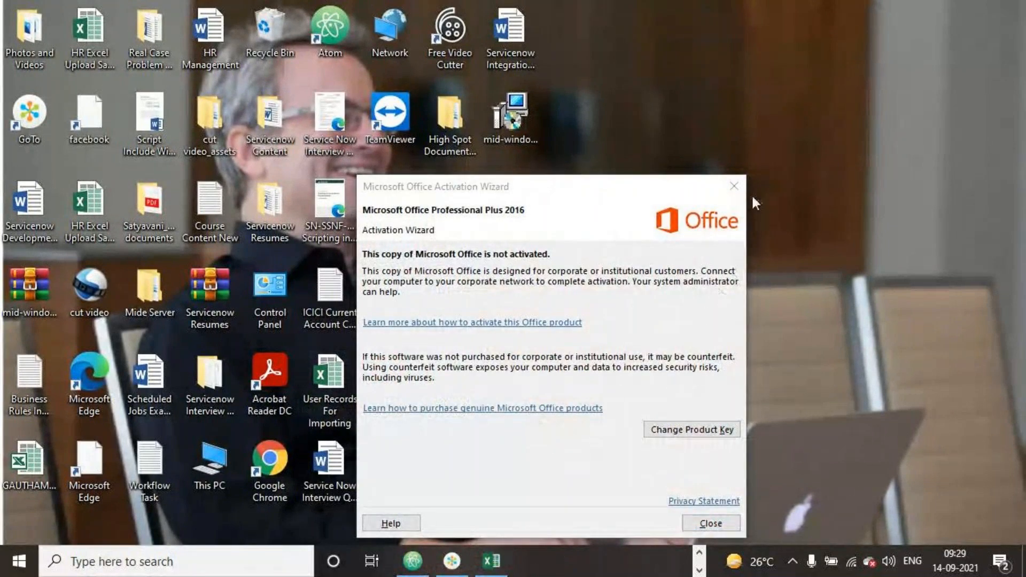
click(734, 186)
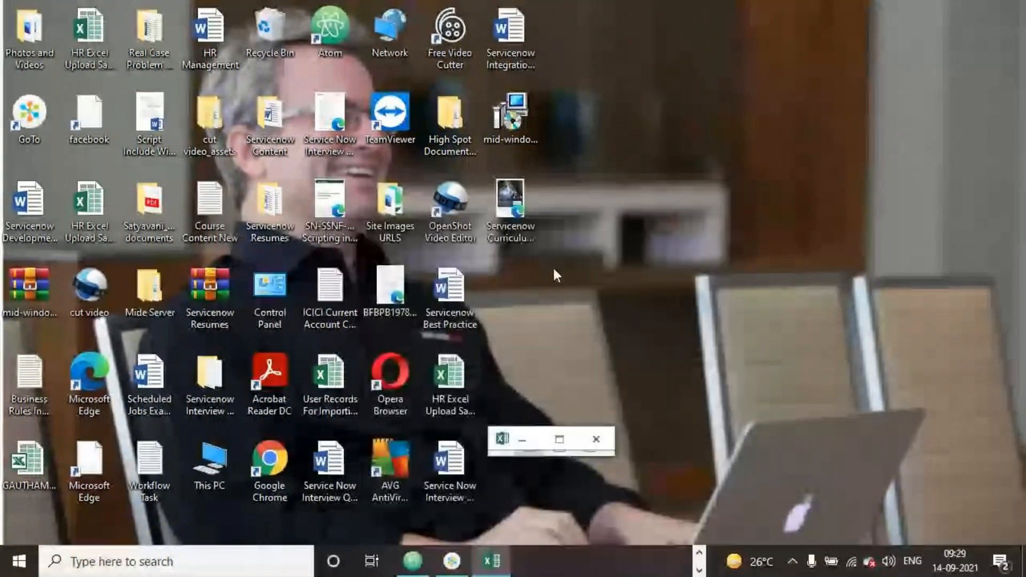
click(553, 439)
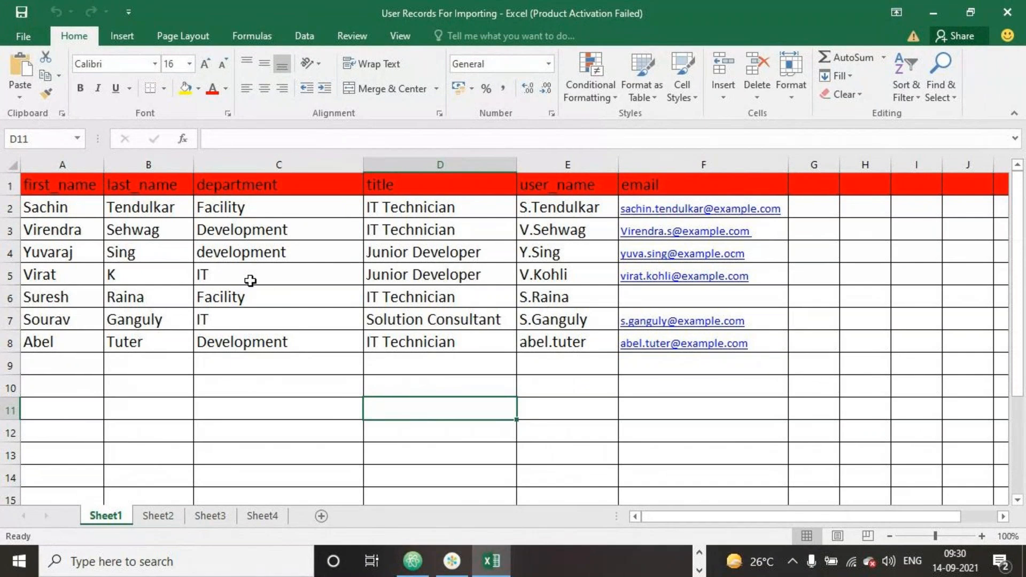
double_click(146, 277)
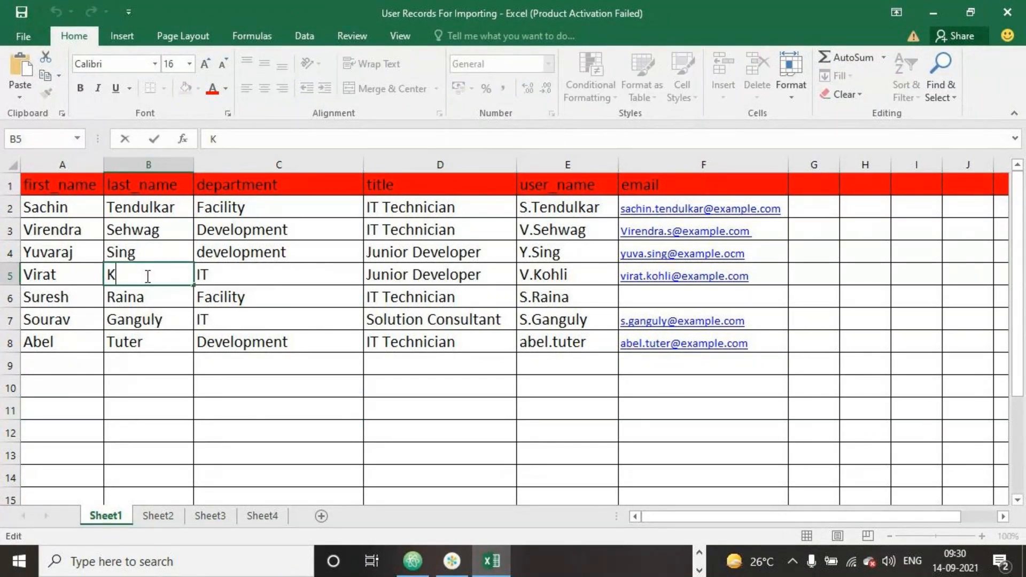
text(ohli)
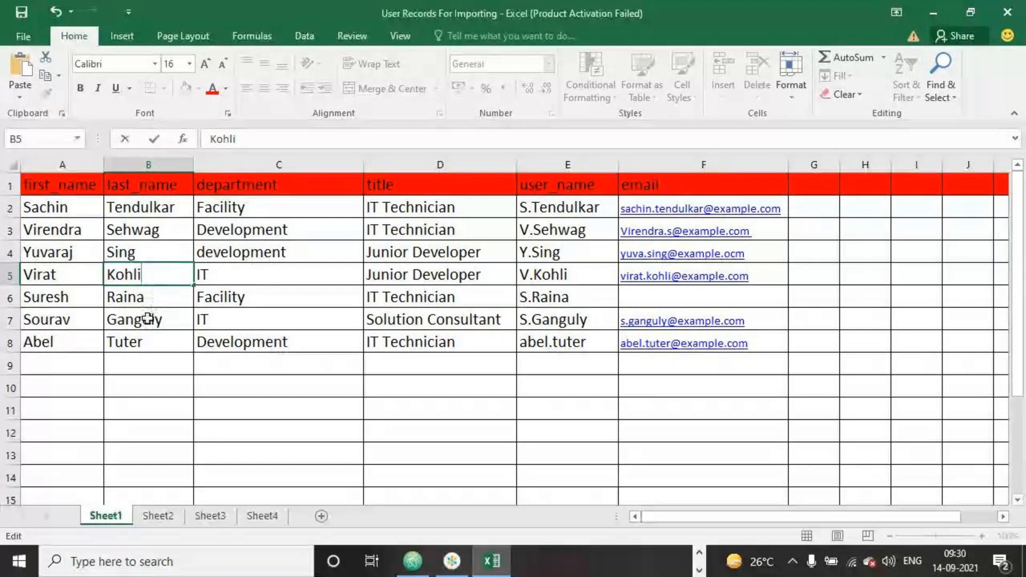
- Add a new user in row 9 with first name, last name, department IT, title Solution Consultant and a user name
double_click(57, 366)
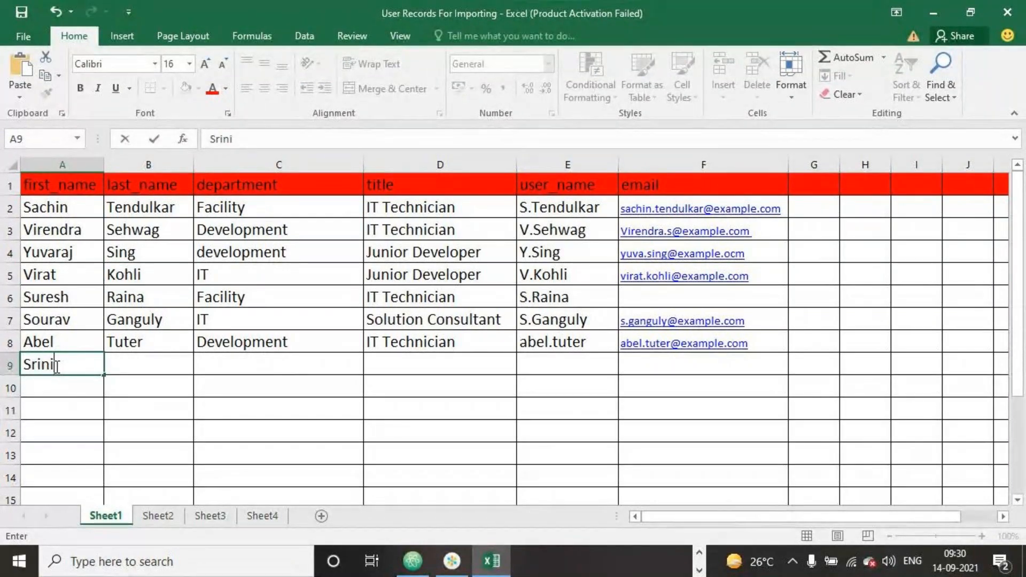
click(155, 367)
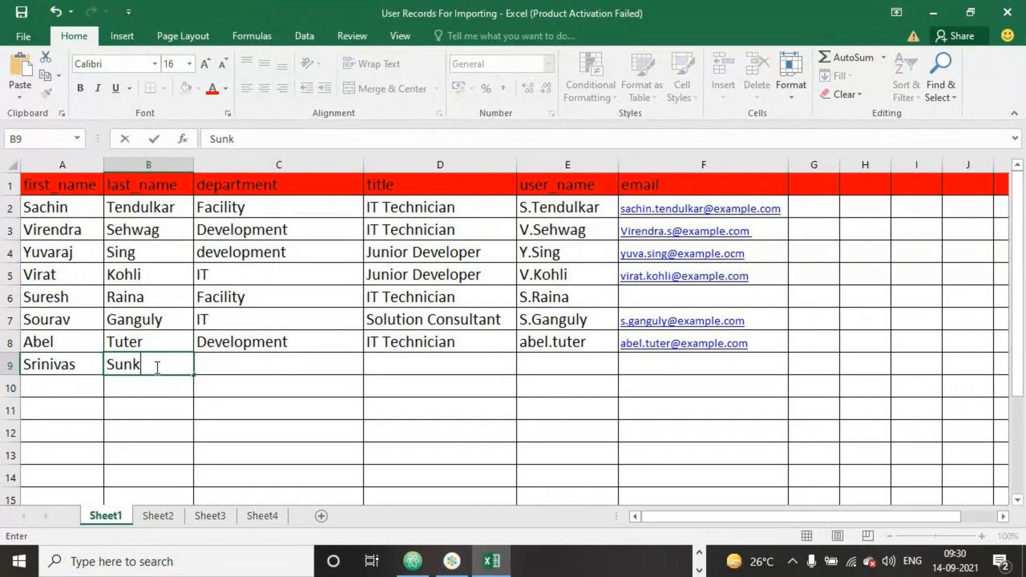
click(247, 362)
text(IT)
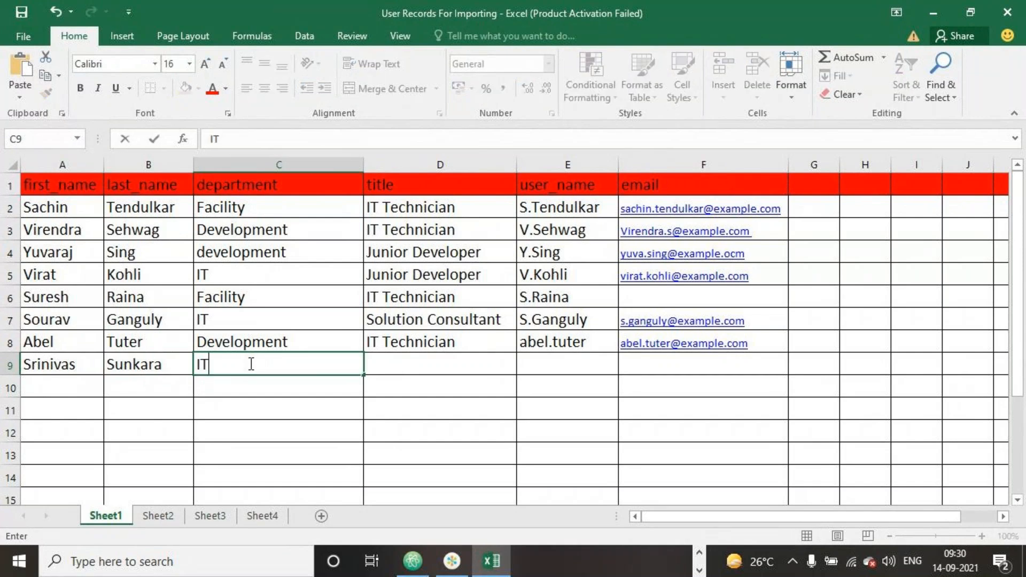
click(425, 369)
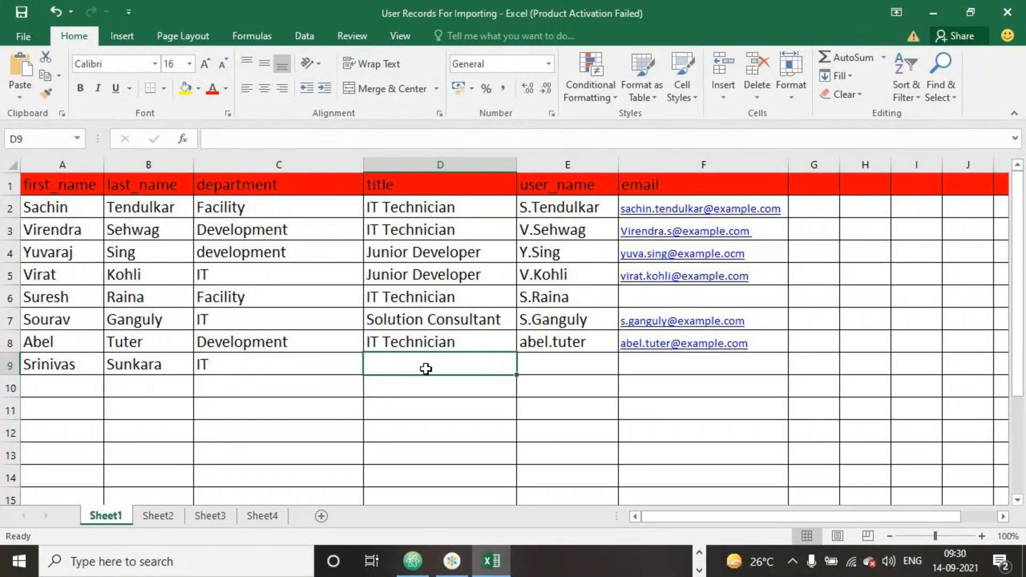
text(S)
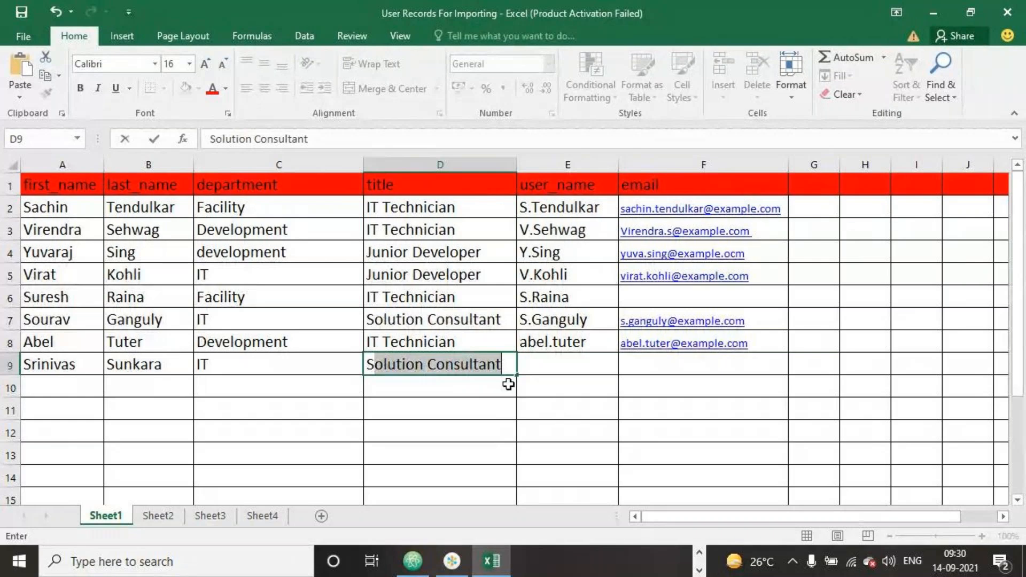
click(566, 367)
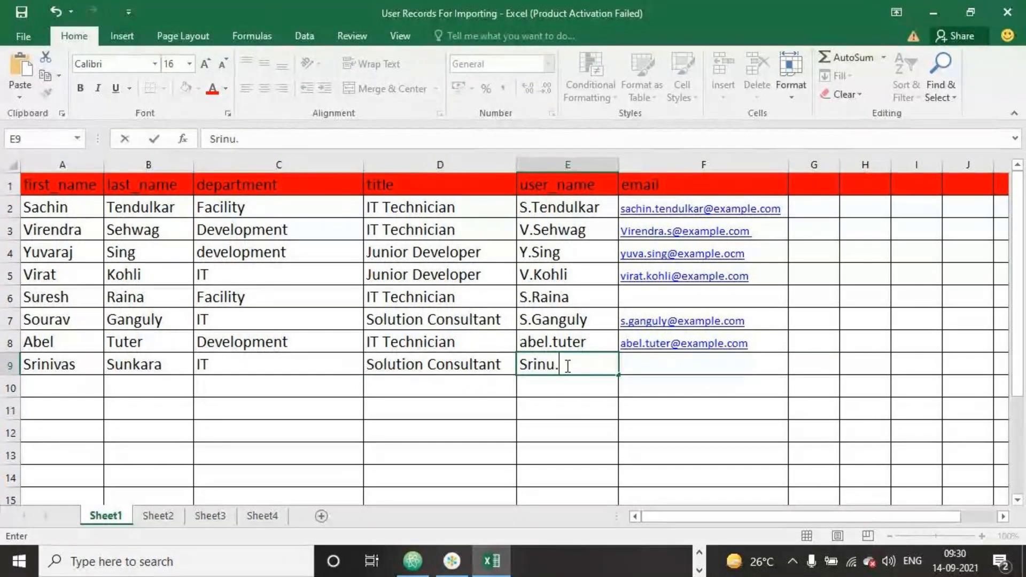
- Fill in the new user's email address in cell F9 and save the workbook
click(639, 362)
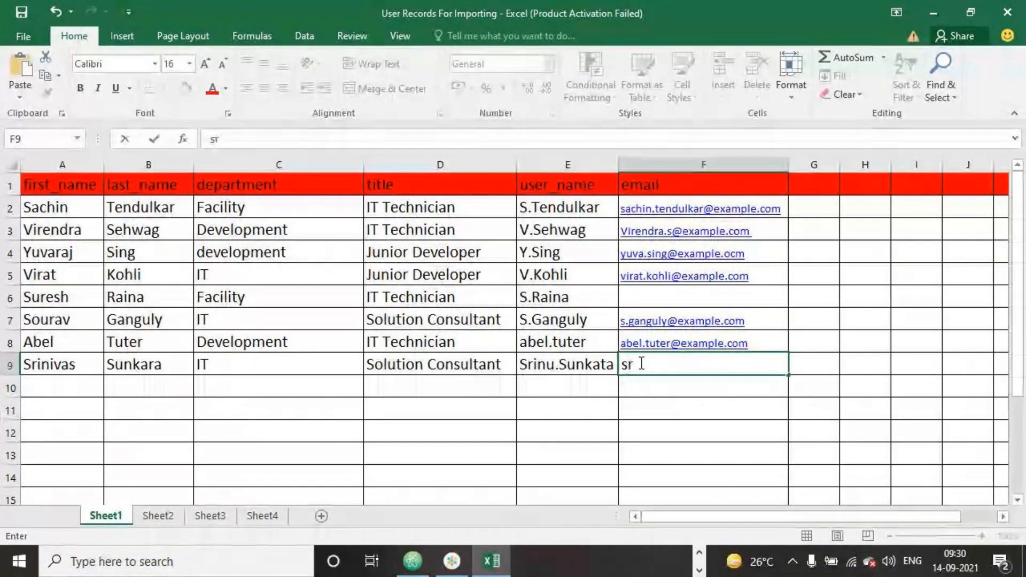
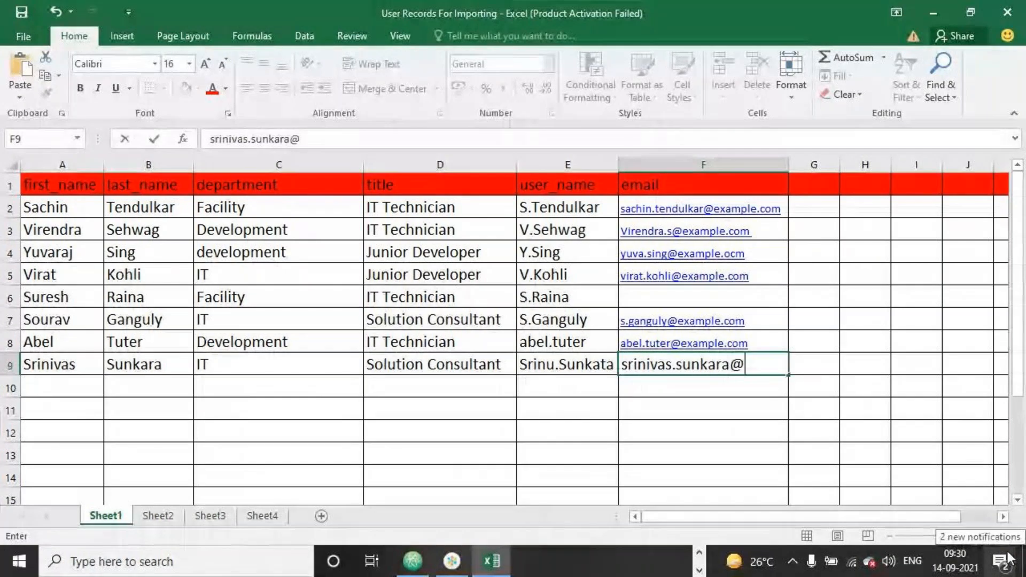
text(example,c)
key(BackSpace)
key(BackSpace)
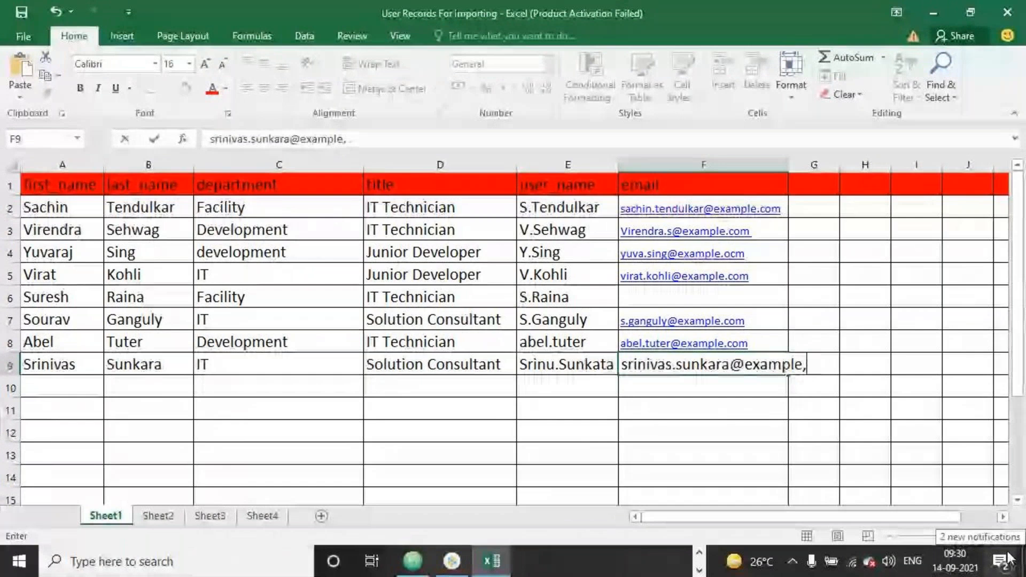
text(.com)
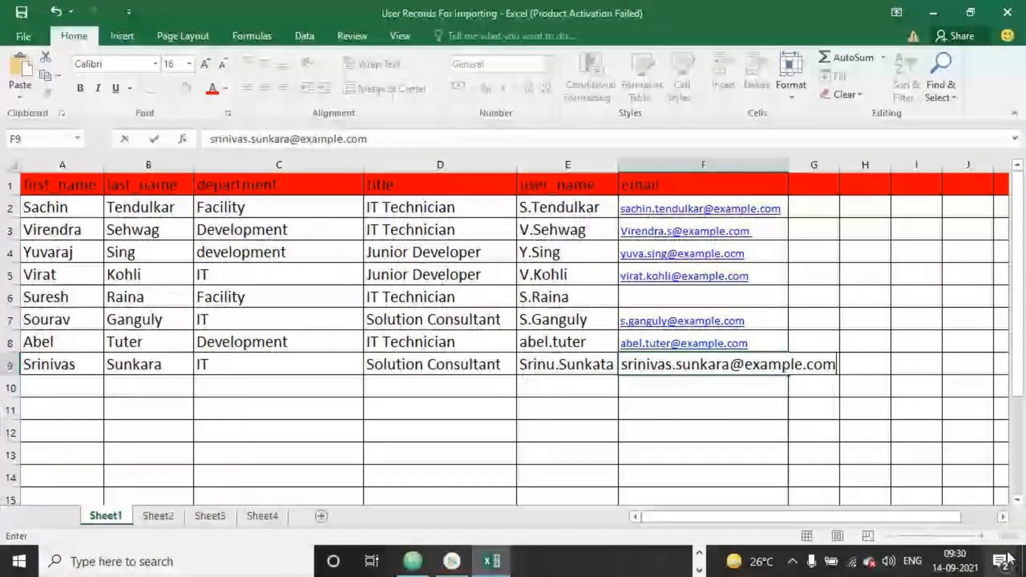
click(781, 427)
click(25, 15)
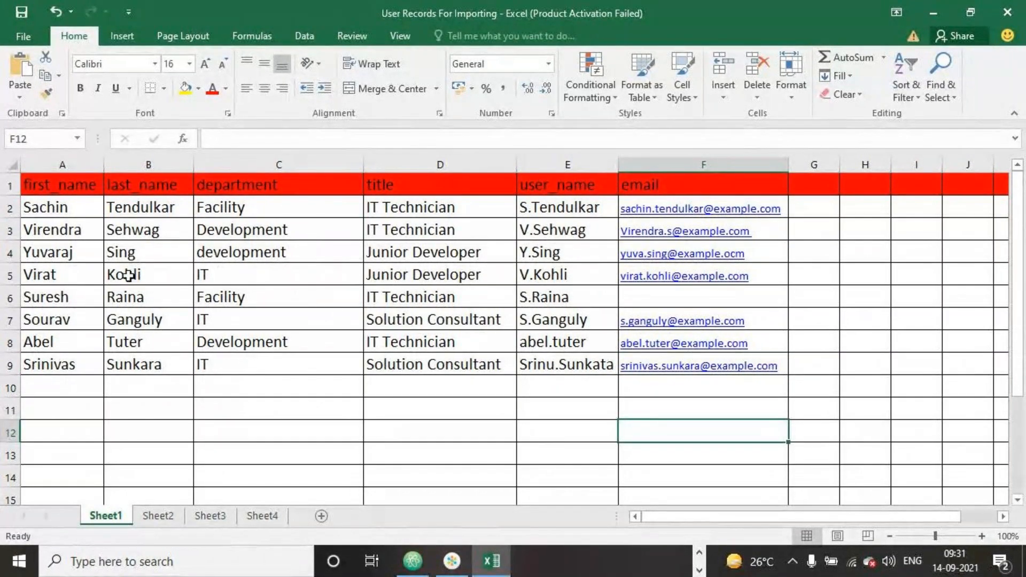
- Change the title in cell D3 to Solution Consultant and close the workbook
double_click(488, 231)
drag(488, 232, 286, 232)
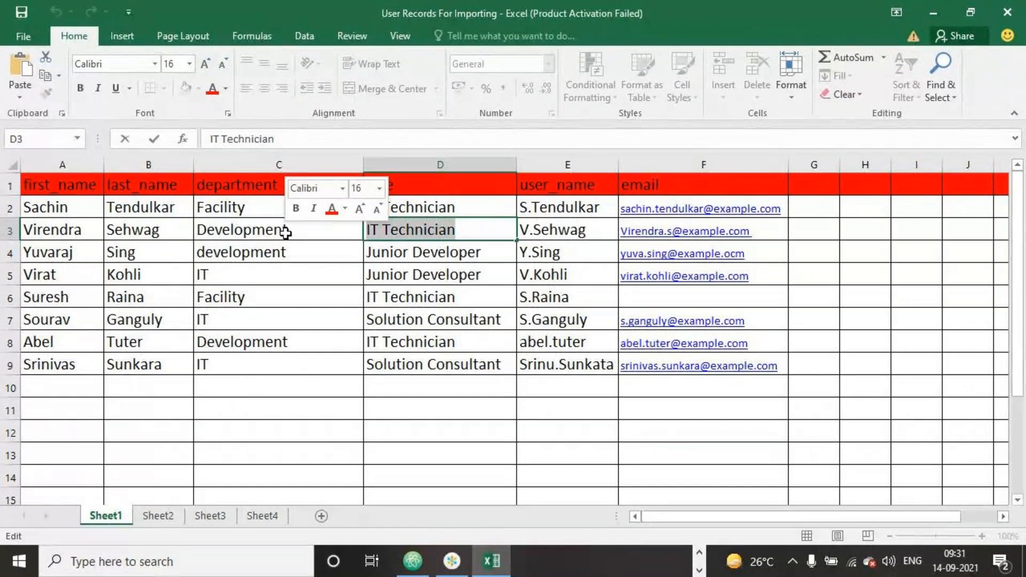
text(solu)
click(385, 409)
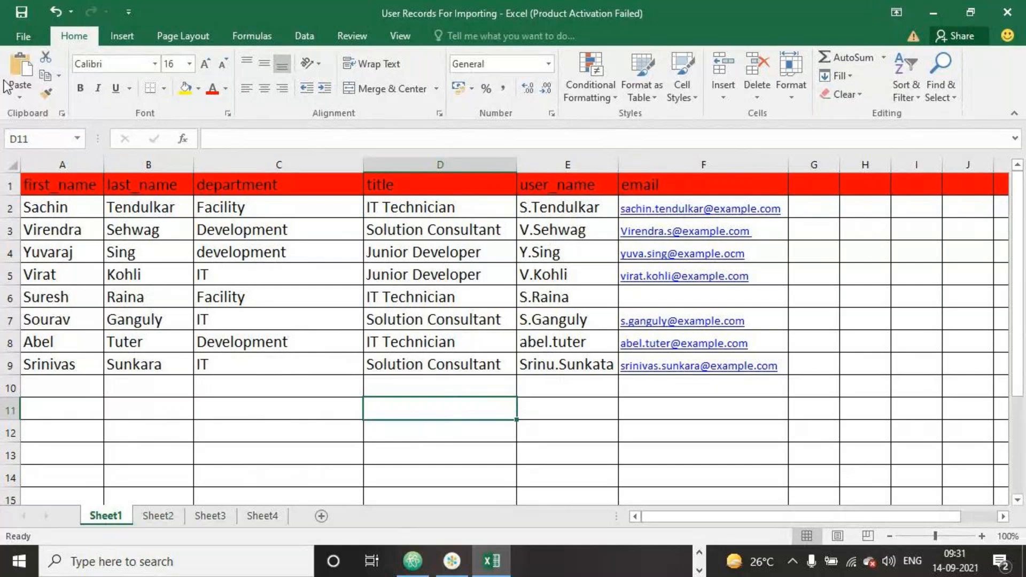
click(1008, 12)
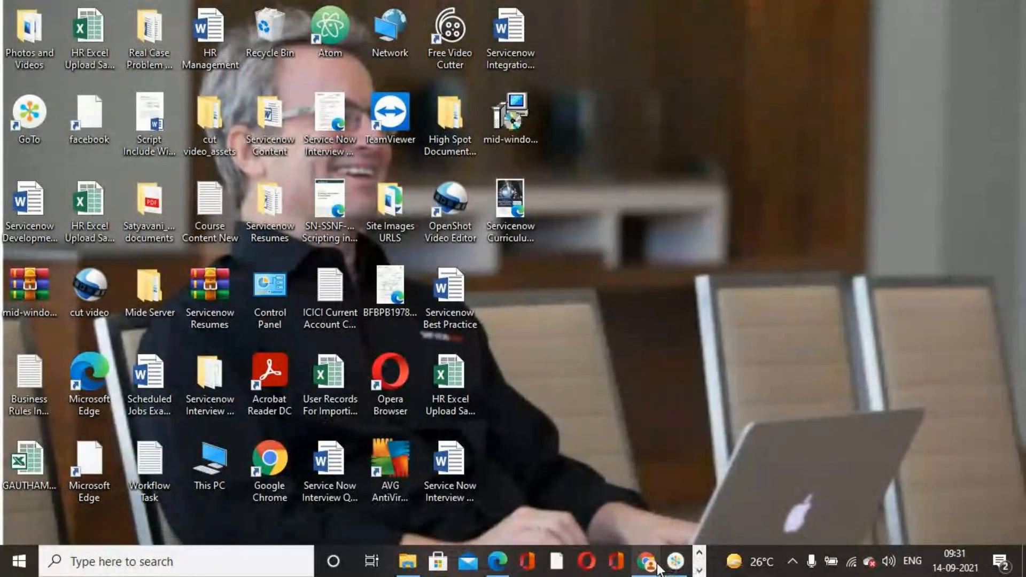
- In ServiceNow, load the User Records For Importing file from drive D: into the existing import set table Sep Import Sets 2021
click(657, 566)
click(66, 225)
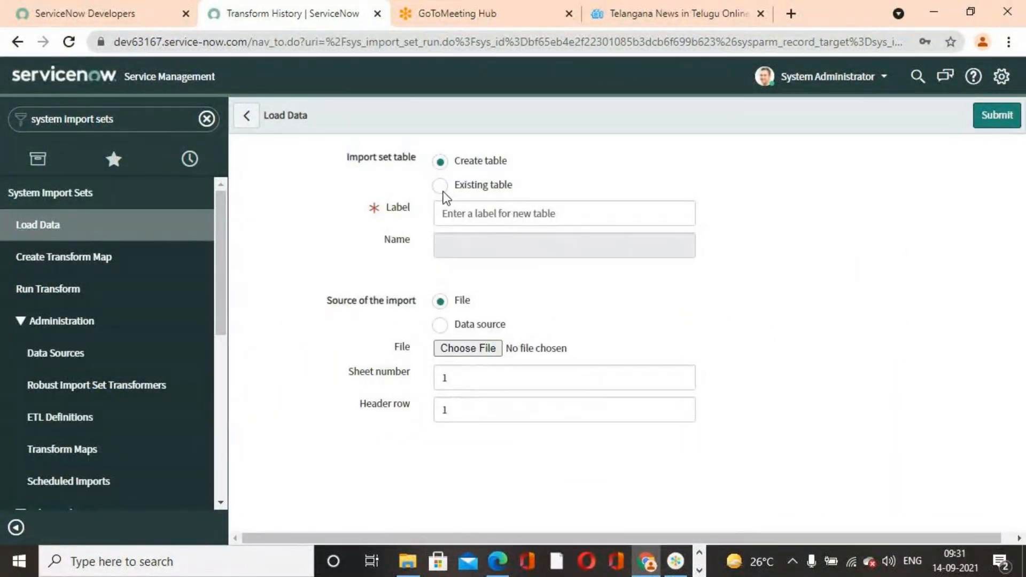
click(439, 185)
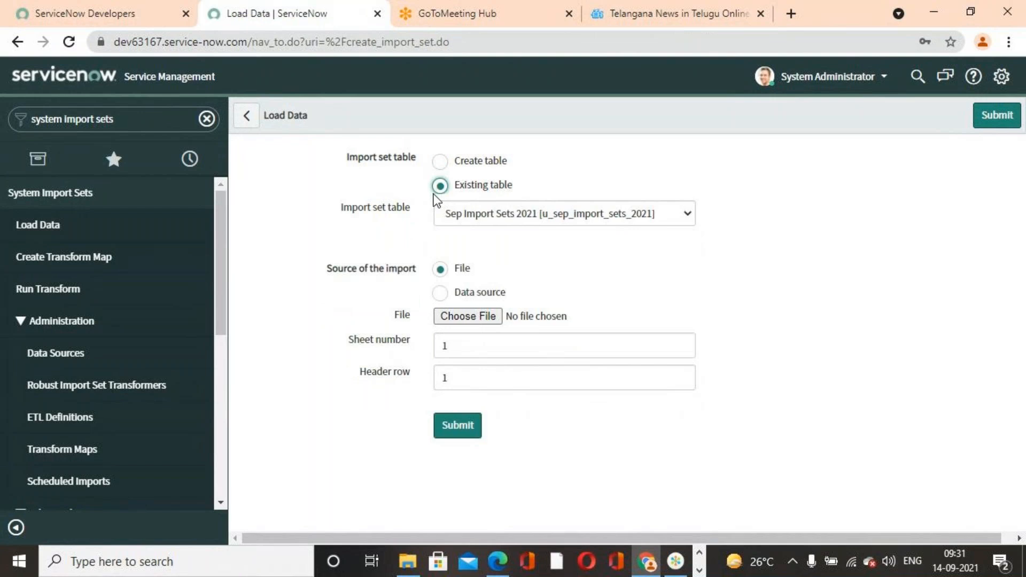
click(686, 214)
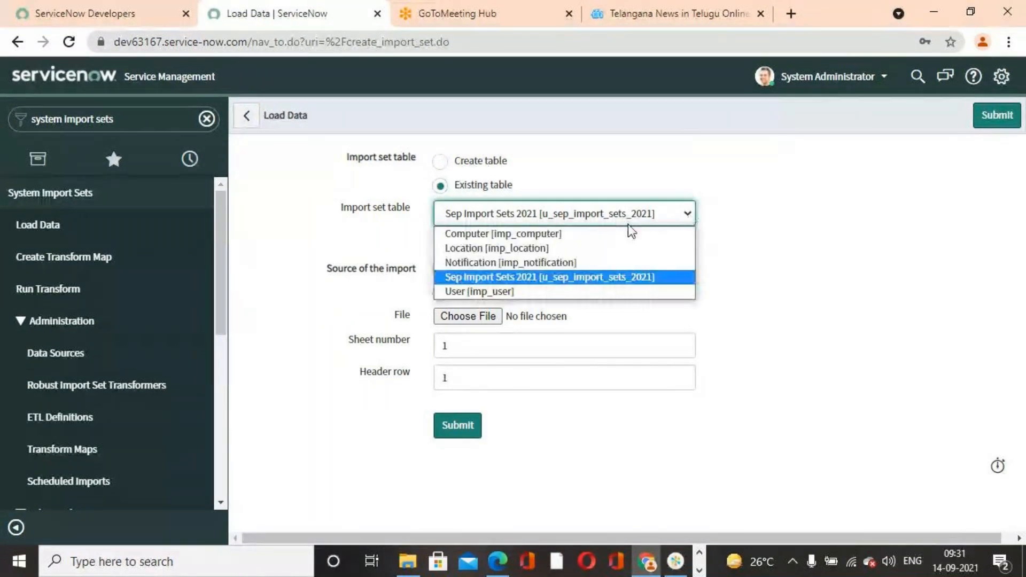
click(554, 283)
click(473, 322)
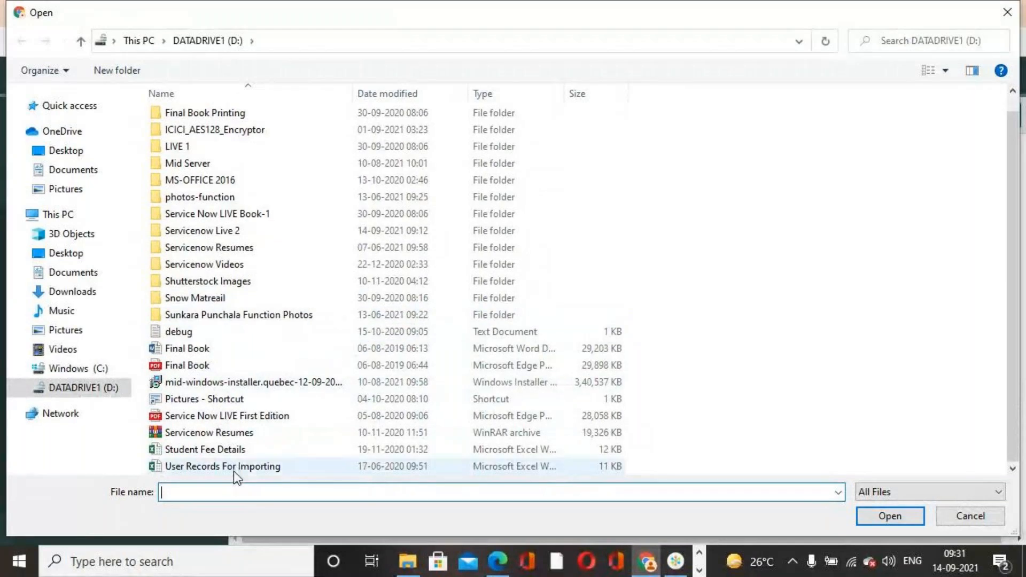
click(233, 469)
click(901, 518)
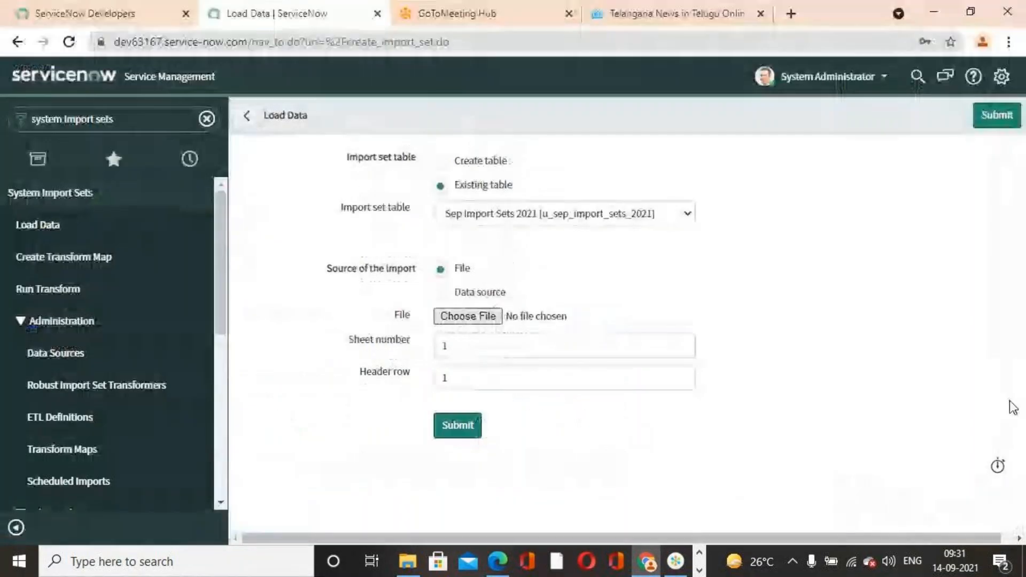
click(458, 424)
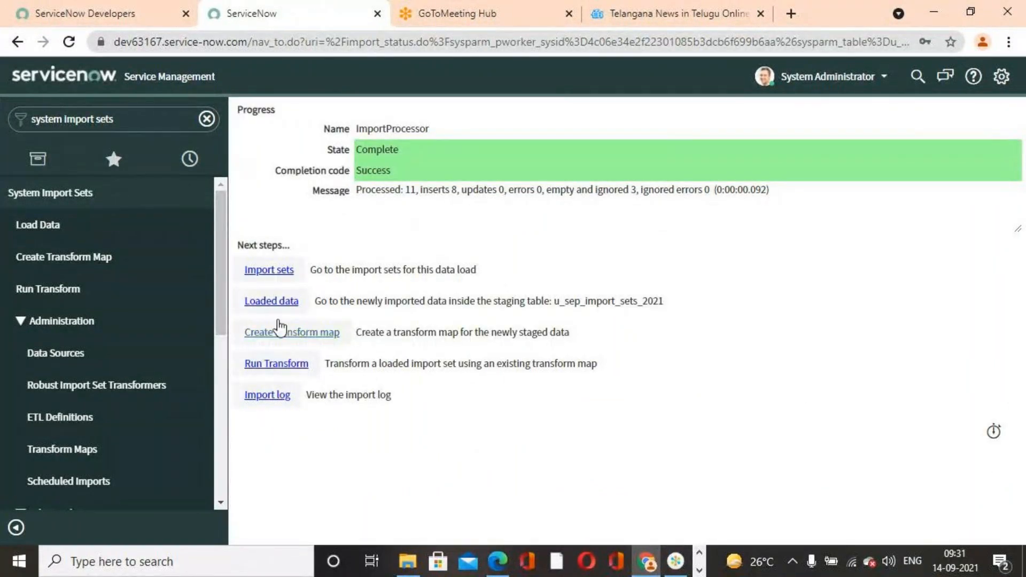
- Open the Sep Transform Map 2021 record from the list of table transform maps
scroll(53, 404, down, 2)
scroll(53, 404, down, 2)
scroll(51, 406, up, 3)
click(82, 371)
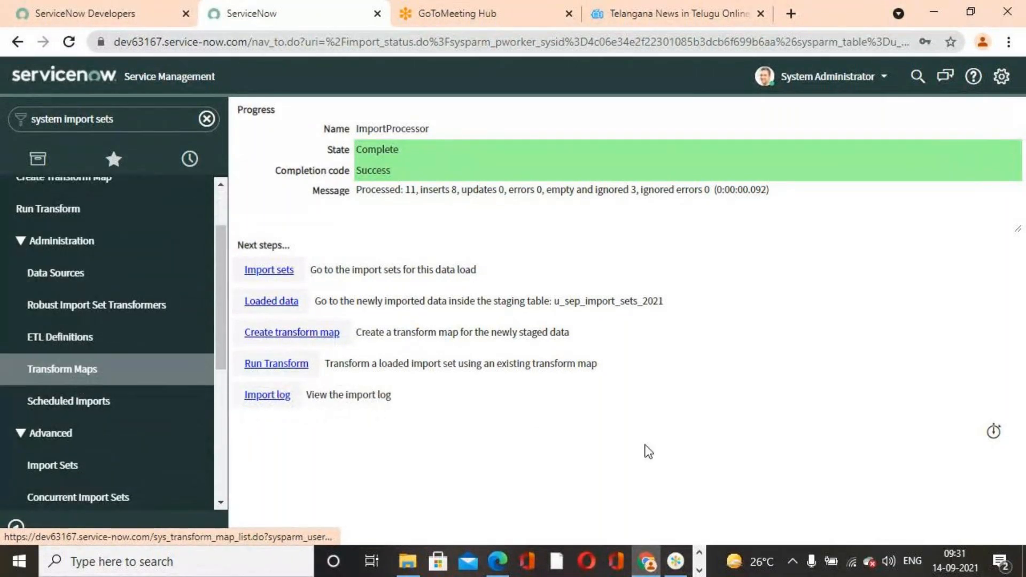
scroll(453, 409, down, 5)
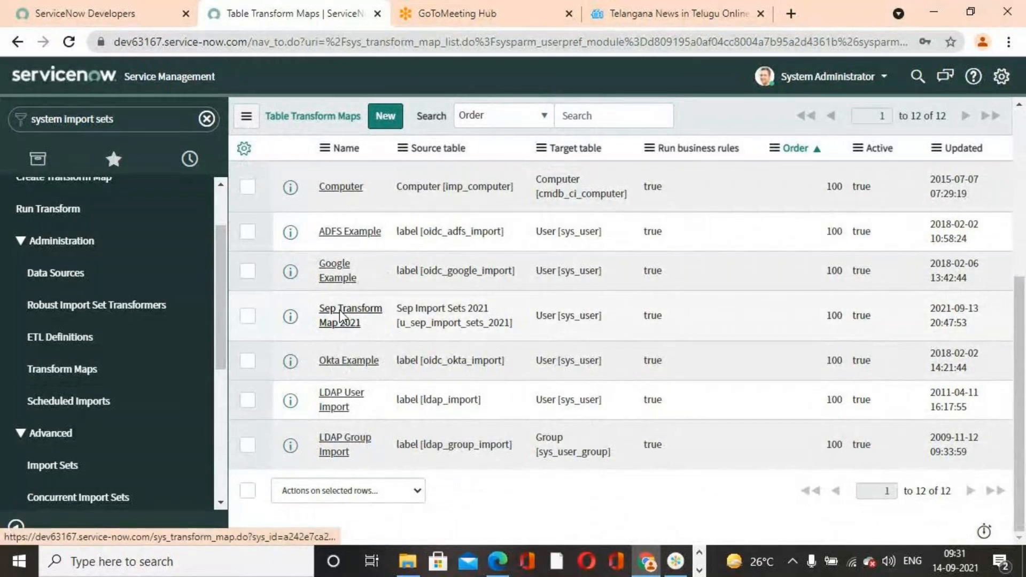
click(340, 318)
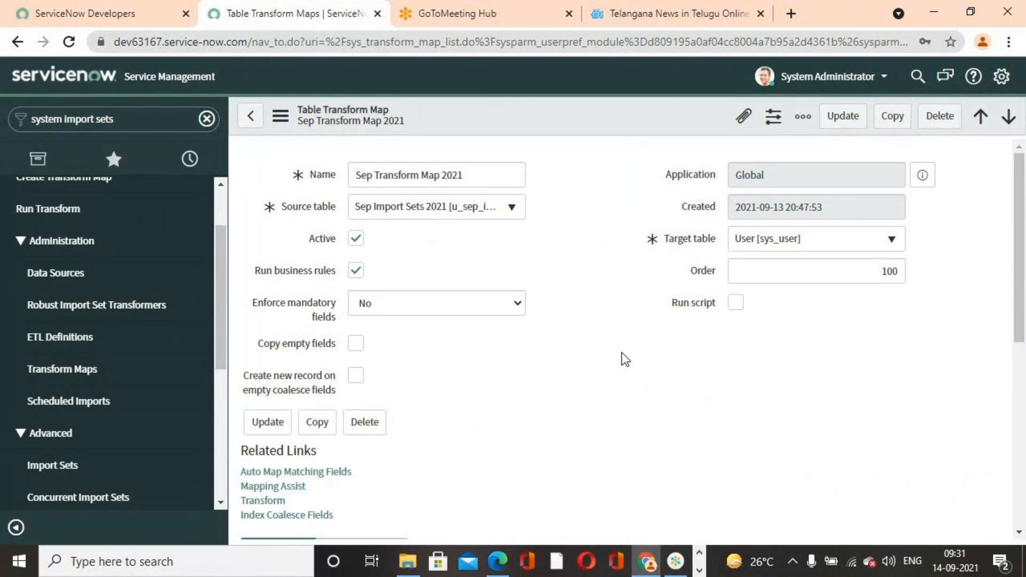
- Review the field maps of Sep Transform Map 2021 and auto map its matching fields
scroll(625, 359, down, 4)
scroll(625, 359, down, 3)
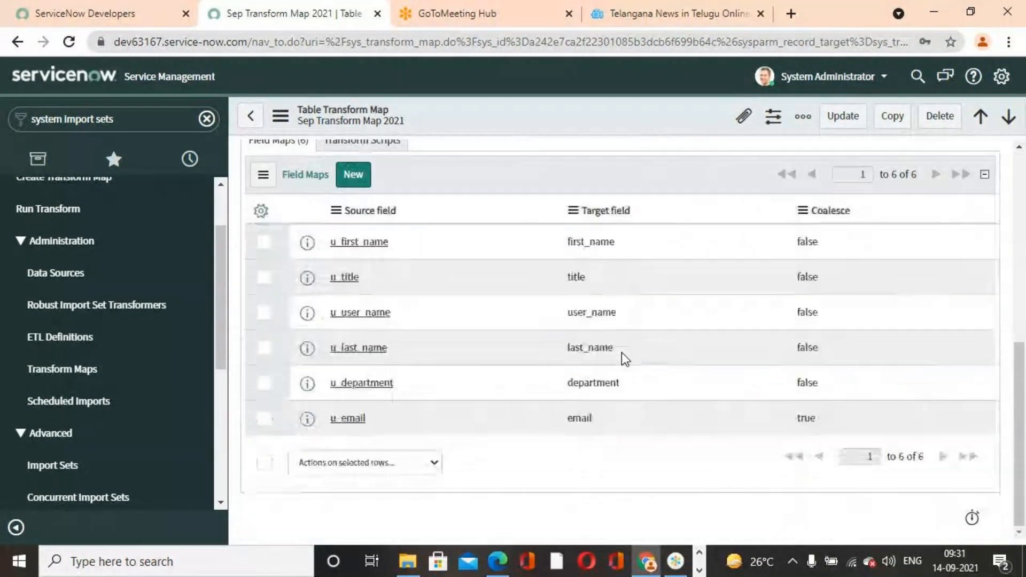
scroll(625, 359, up, 4)
scroll(625, 359, down, 4)
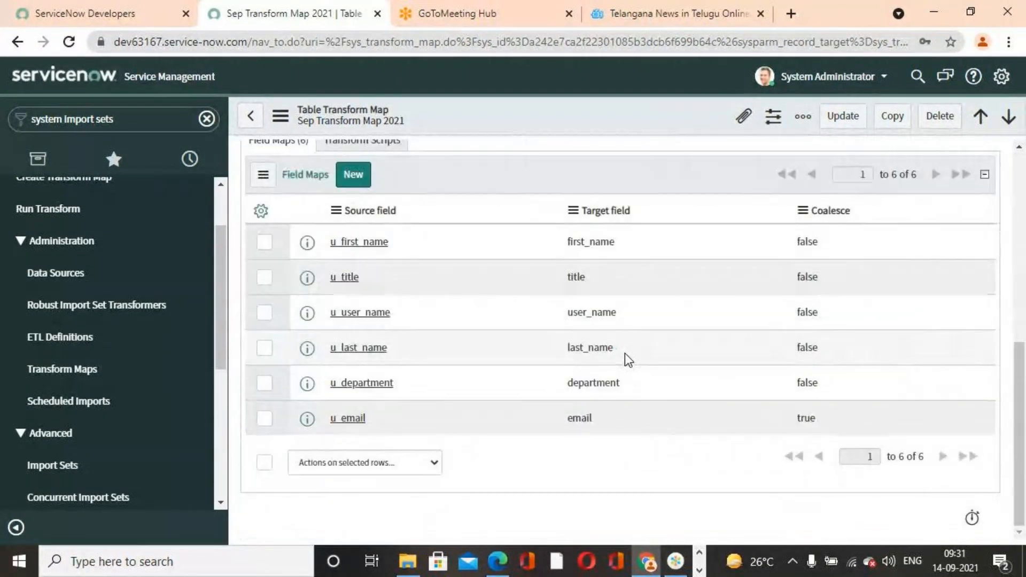
scroll(504, 451, up, 6)
scroll(497, 450, down, 4)
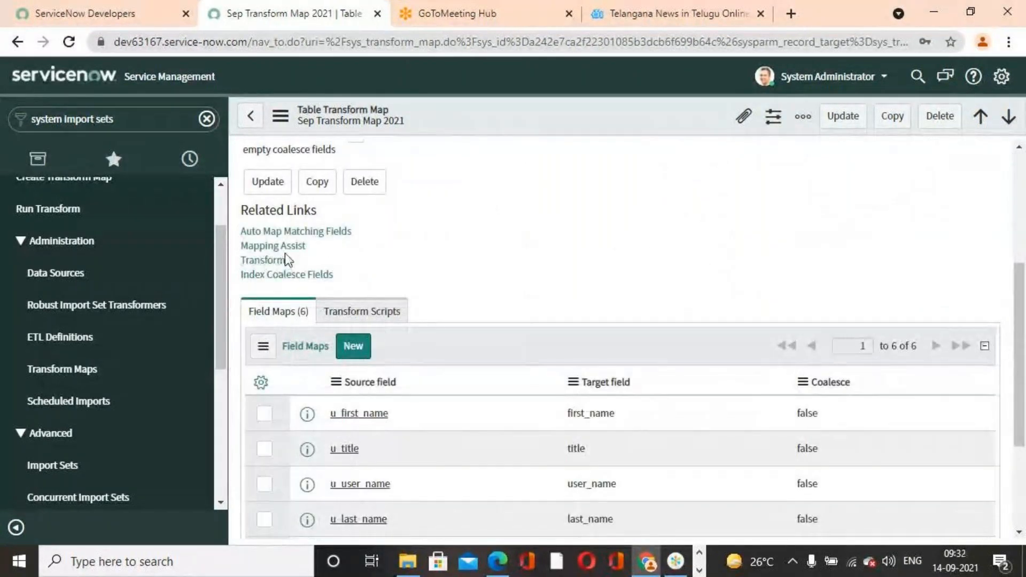
click(286, 233)
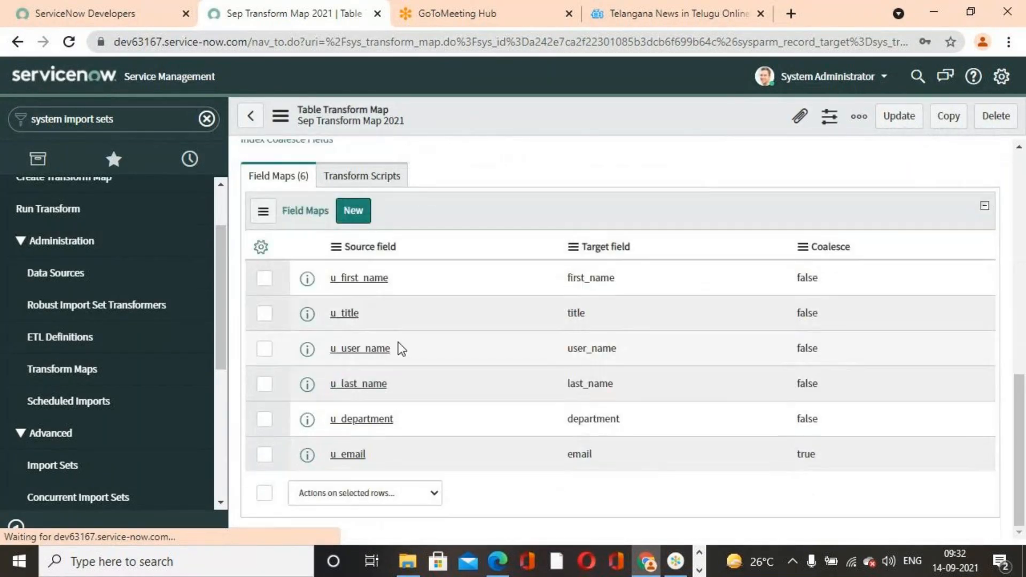
- Open Mapping Assist for Sep Transform Map 2021 to check the source-to-target field mapping
scroll(398, 348, down, 5)
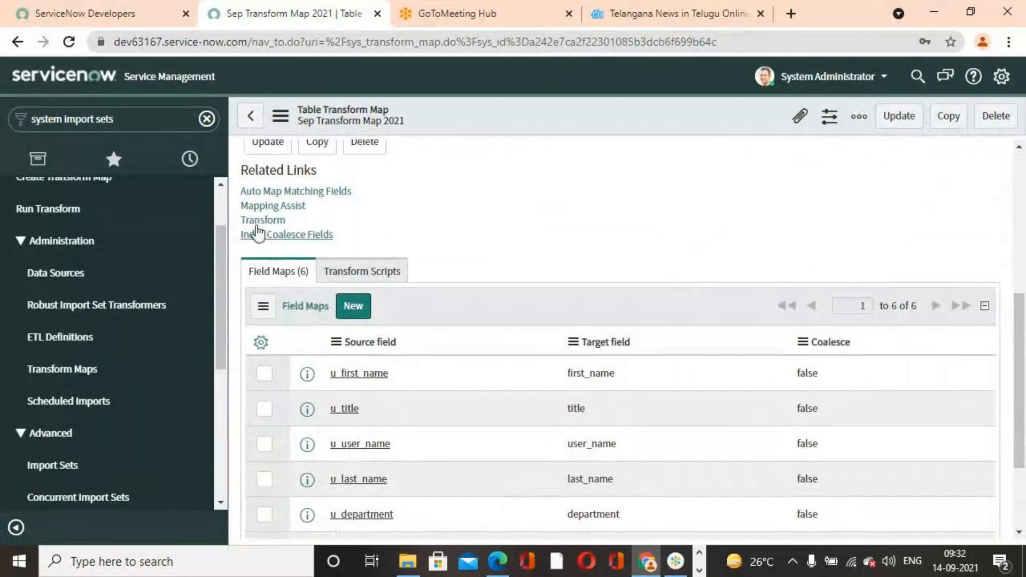
click(267, 204)
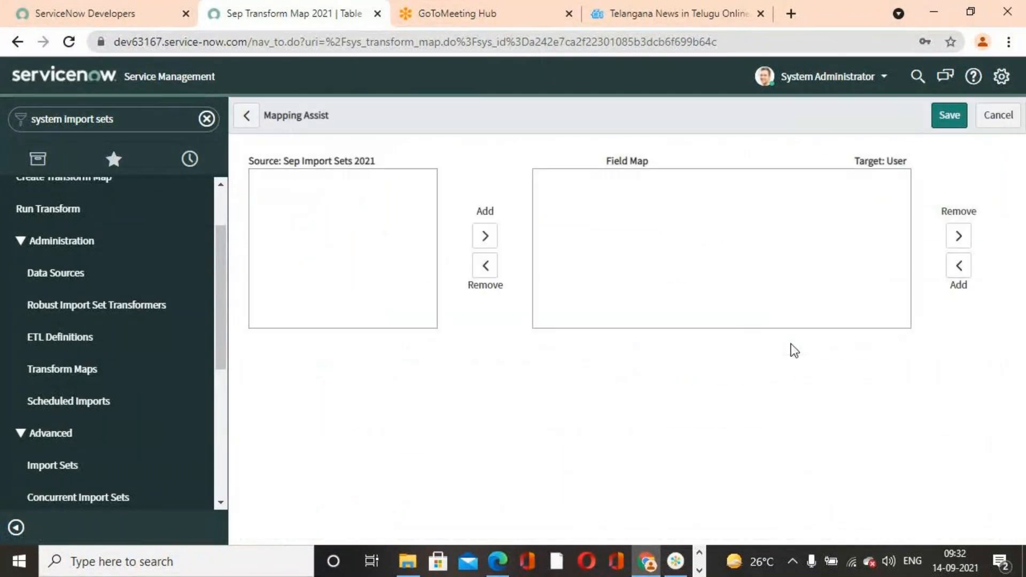
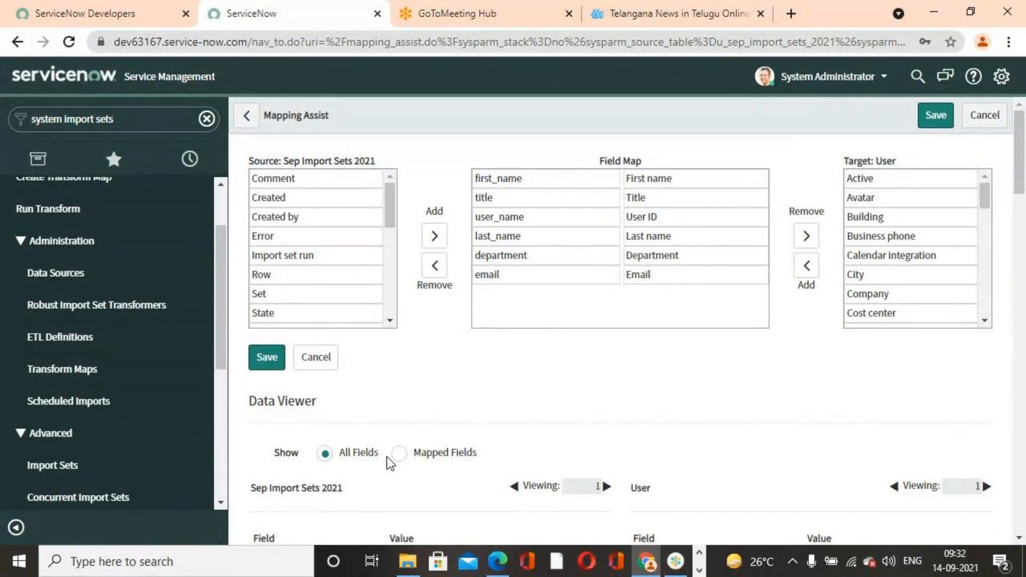
- Return from Mapping Assist to Sep Transform Map 2021 and run its transform on import set ISET0010003
scroll(456, 419, down, 3)
scroll(378, 389, up, 3)
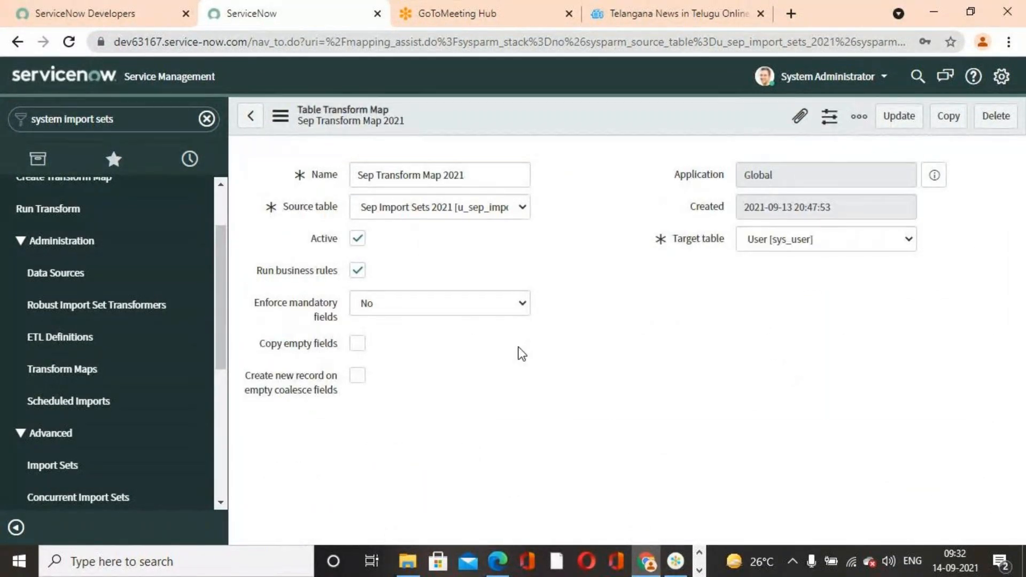
scroll(522, 353, down, 6)
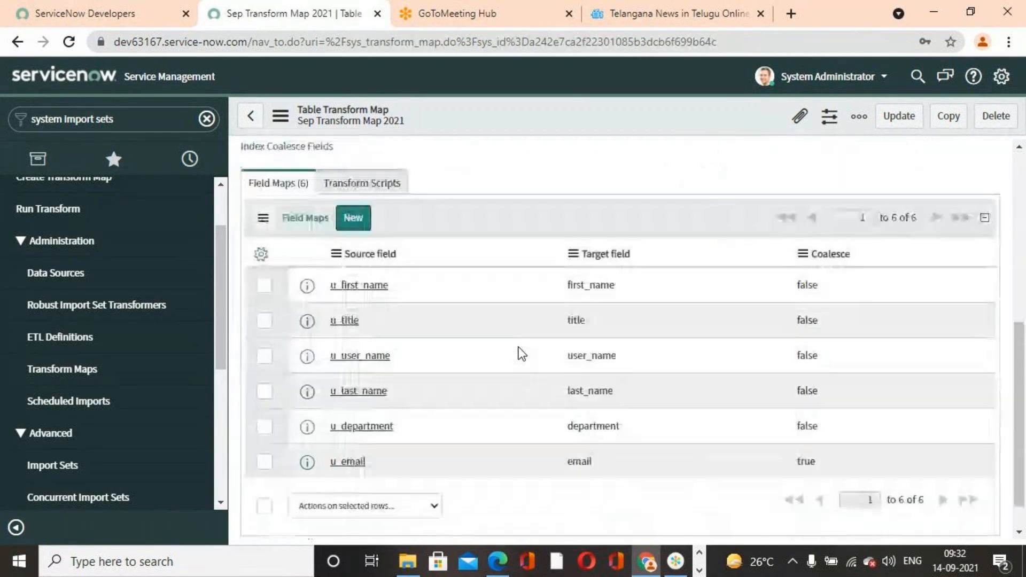
scroll(522, 351, up, 2)
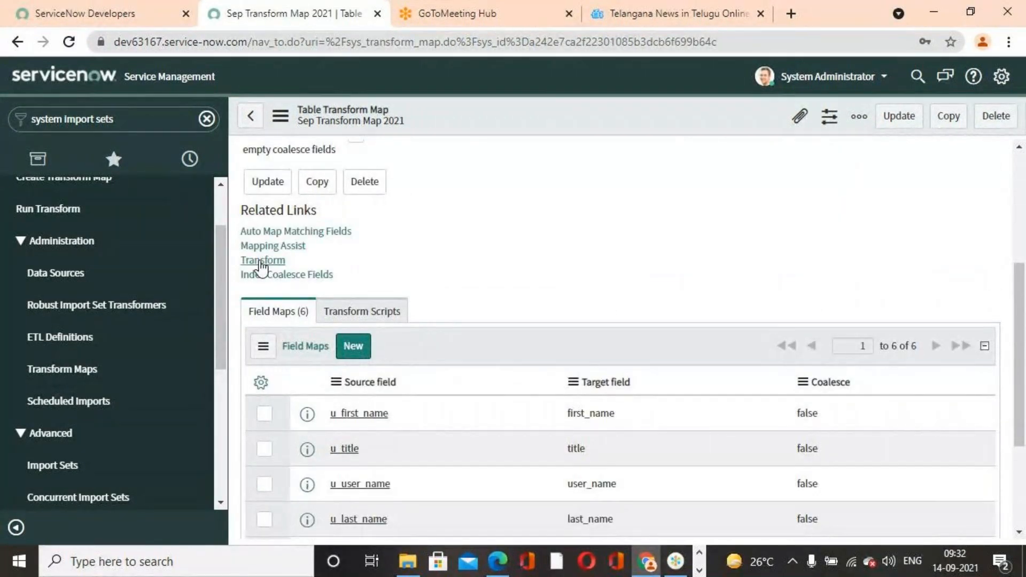
click(262, 261)
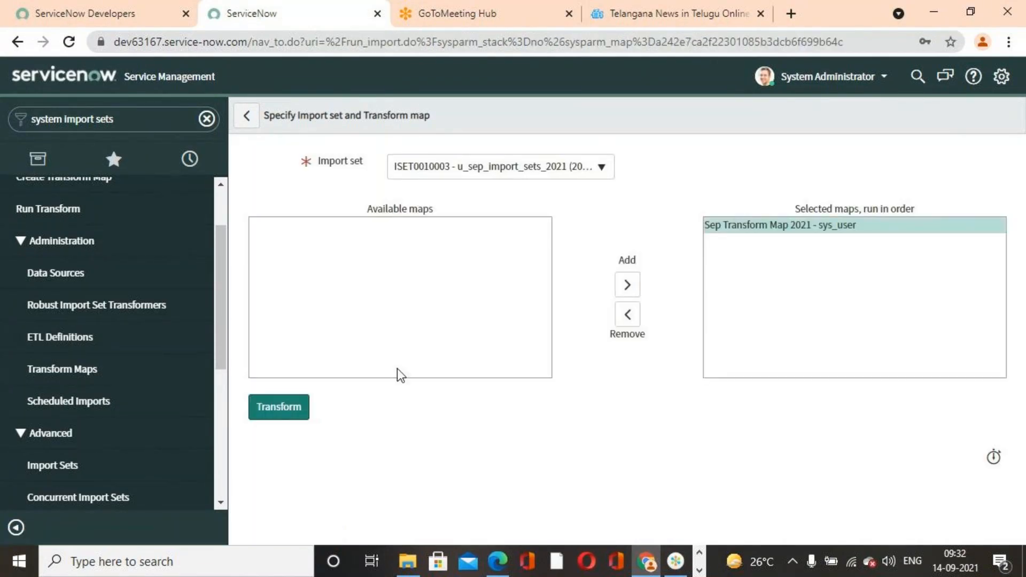
click(282, 408)
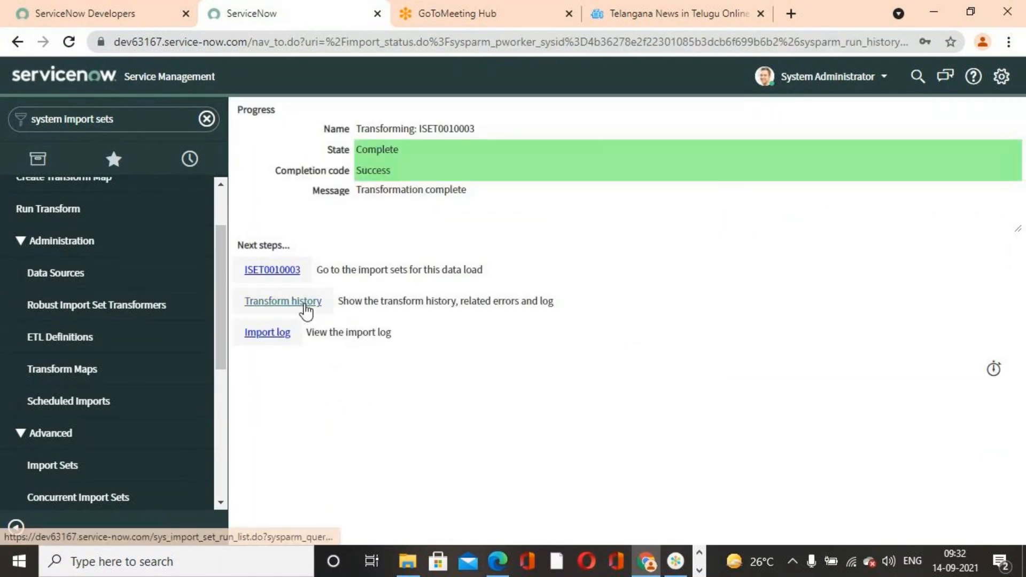
- Open the transform history record of the ISET0010003 run and read the details of its row error 800
click(304, 303)
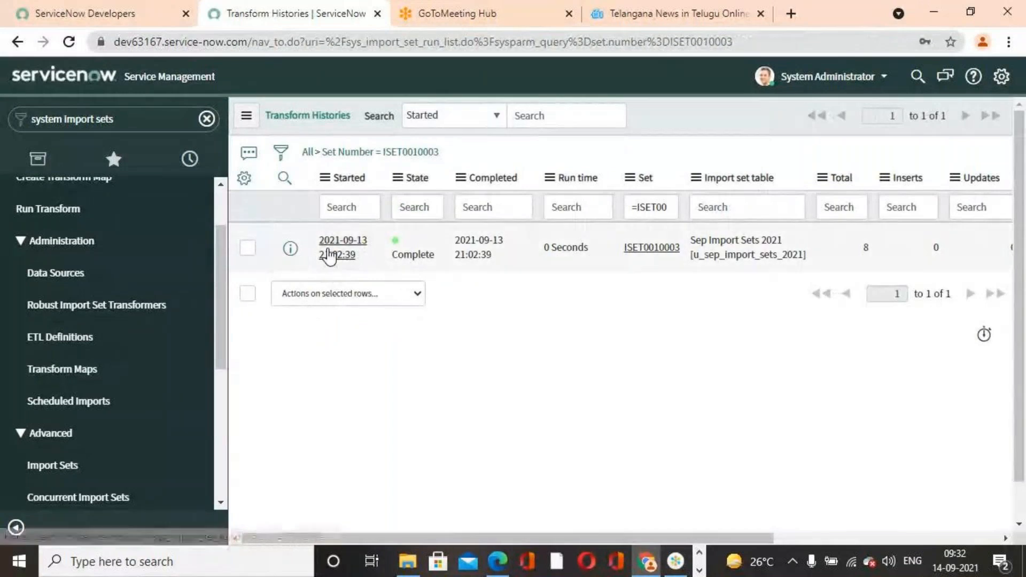
click(331, 254)
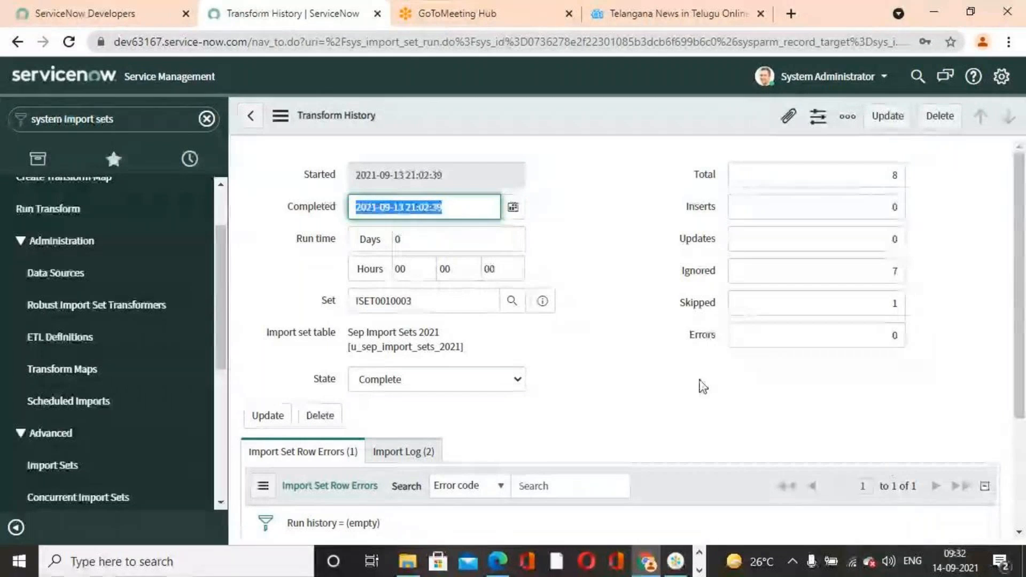
scroll(664, 394, down, 3)
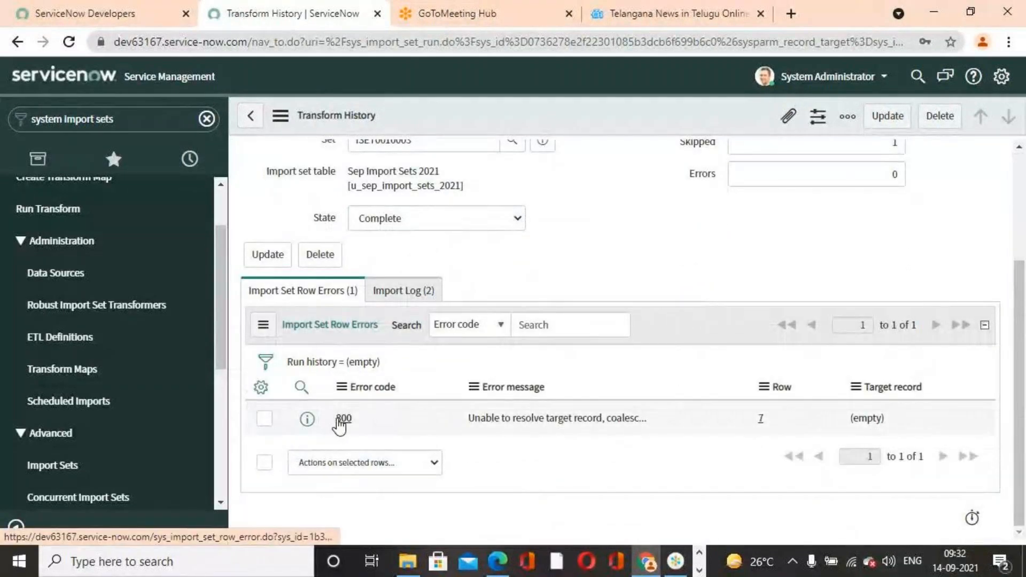
click(342, 418)
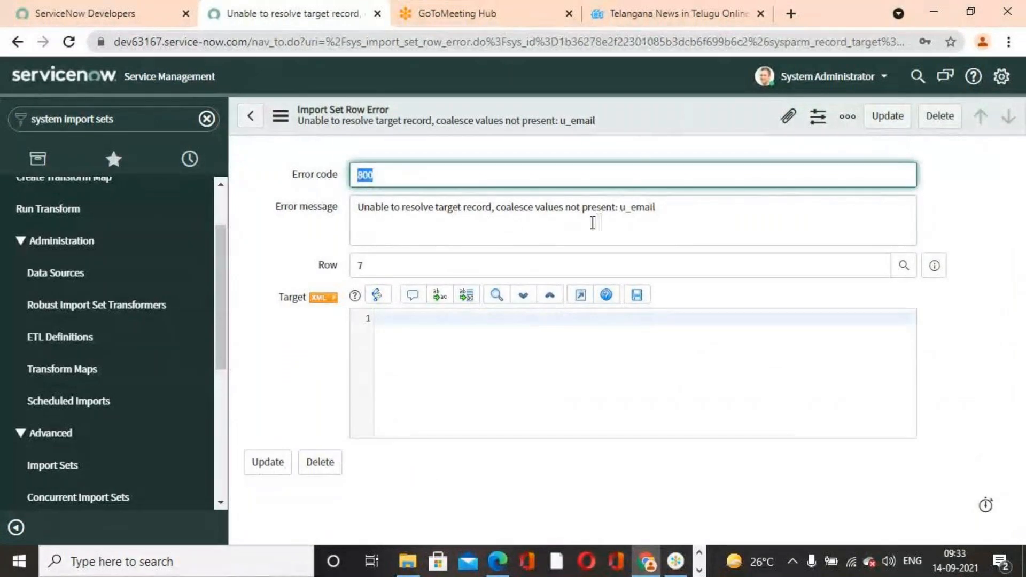
click(252, 123)
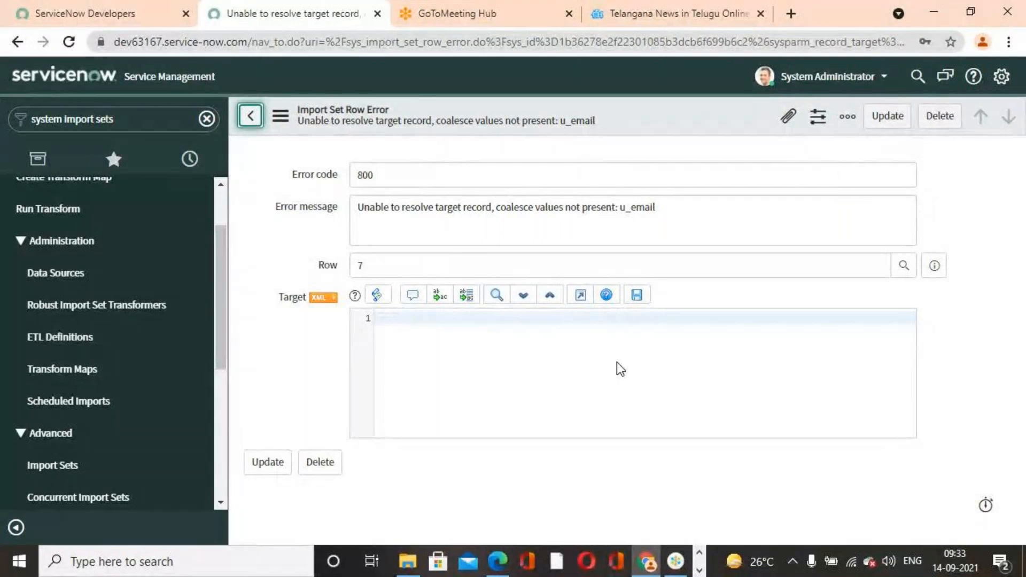
click(262, 122)
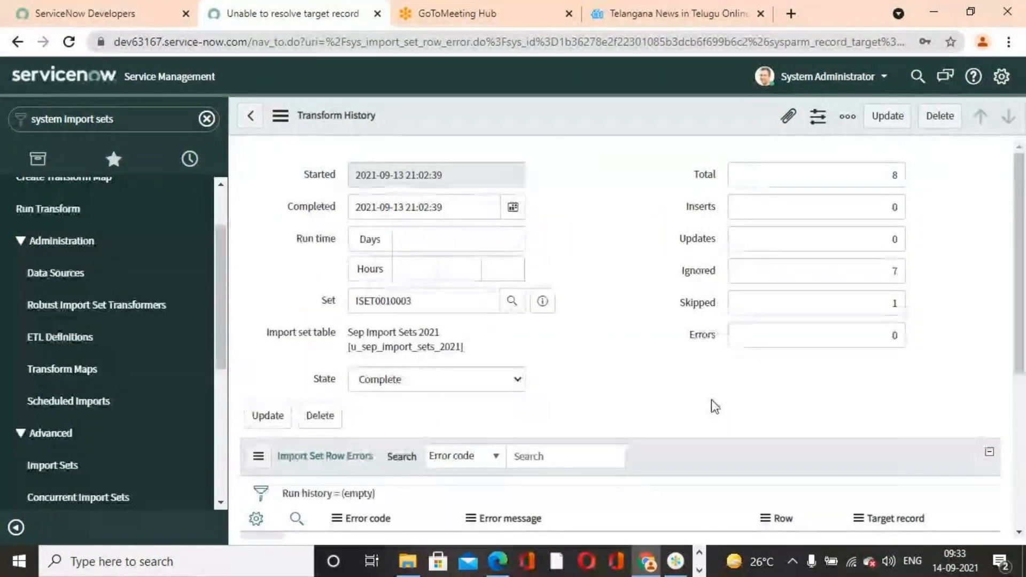
- Inspect the import set row 7 linked to the row error, then return to the transform history record
scroll(570, 346, down, 3)
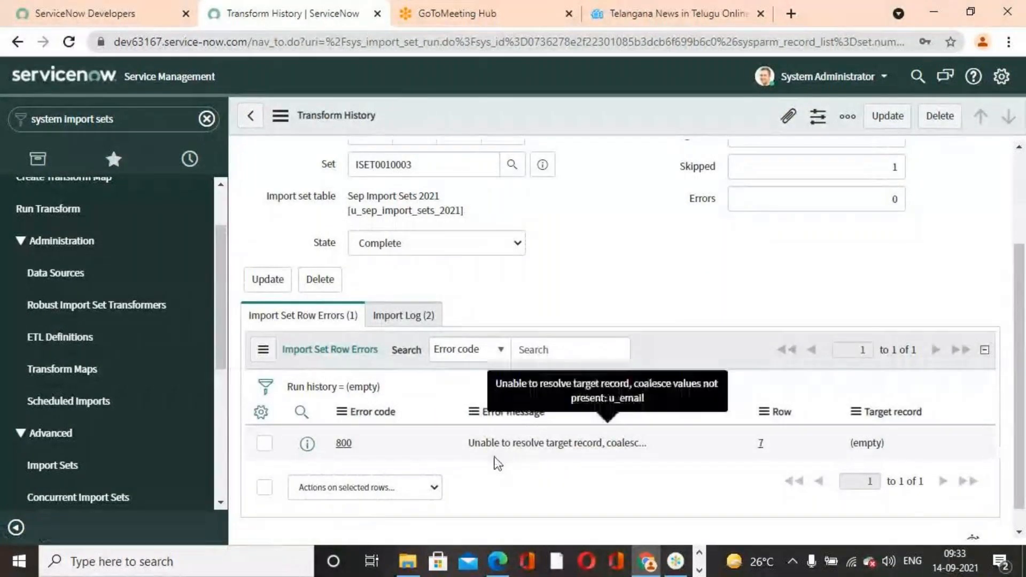
click(757, 443)
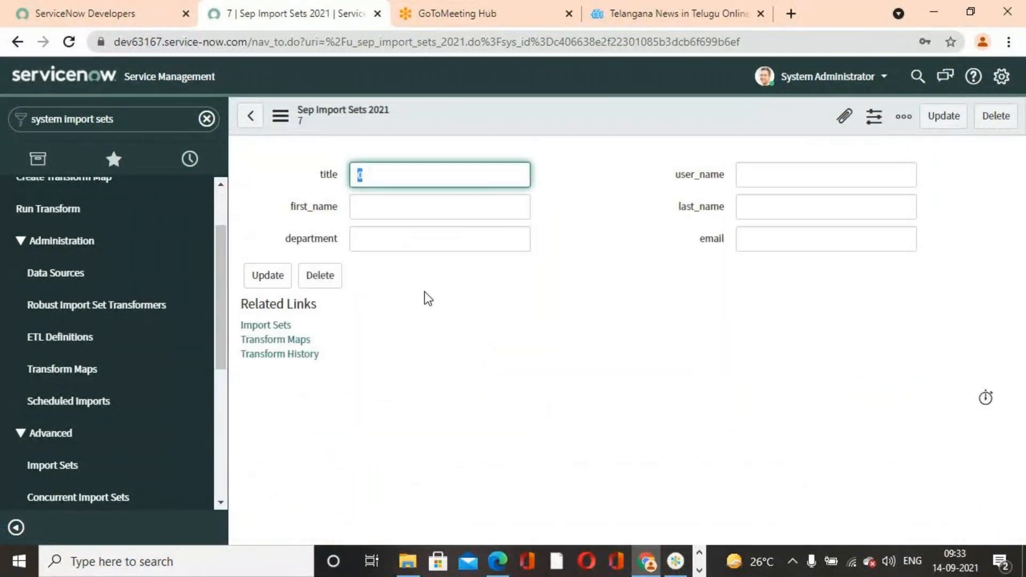
click(250, 115)
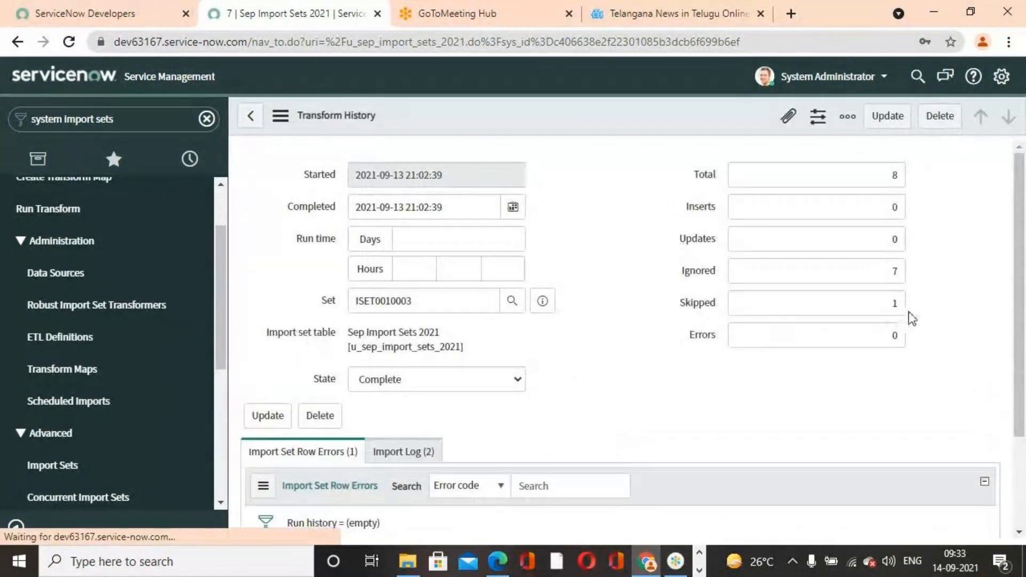
- Check the Skipped, Ignored and Updates counts in the transform history record
click(854, 306)
click(939, 306)
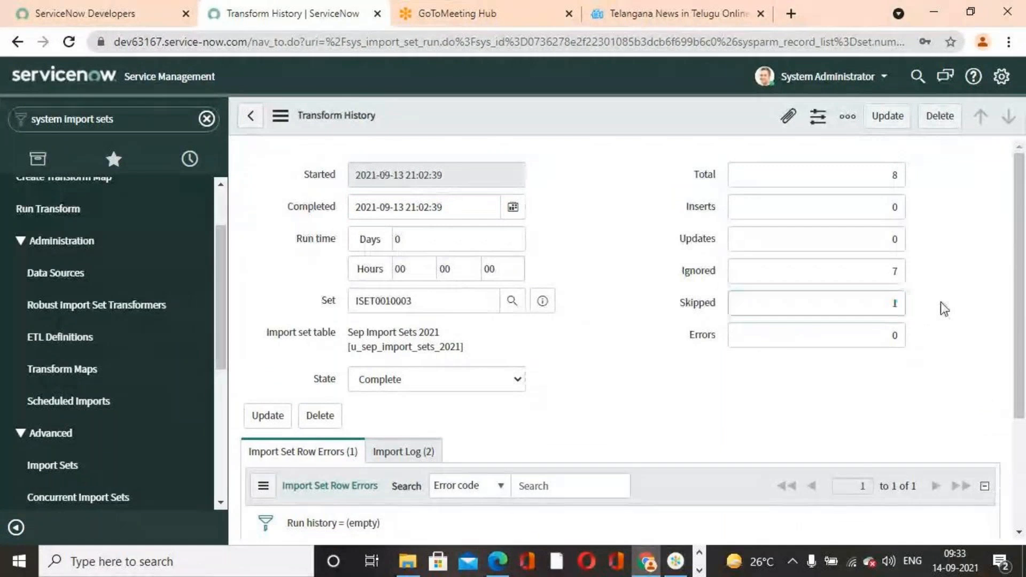
click(875, 276)
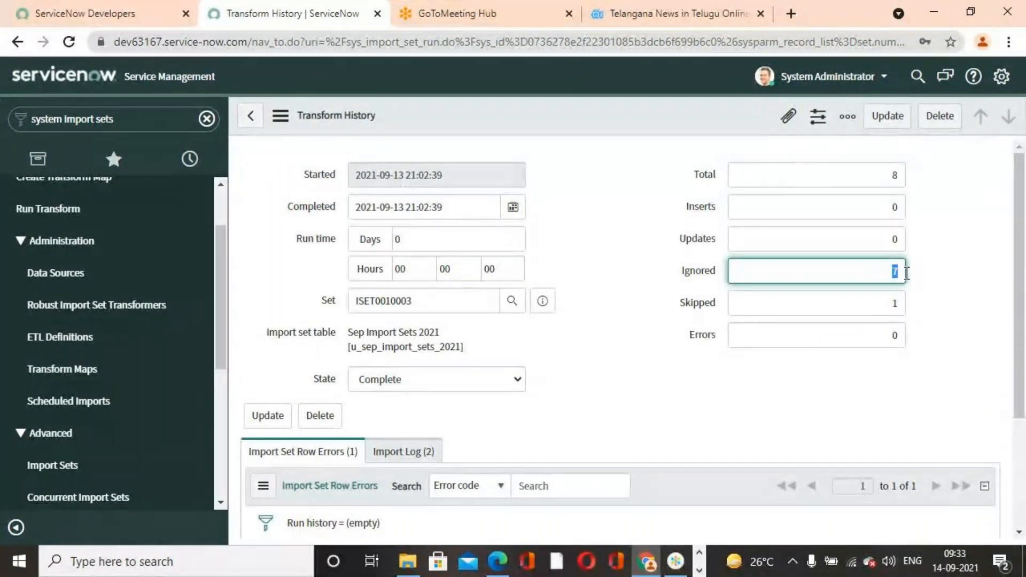
click(962, 299)
click(875, 245)
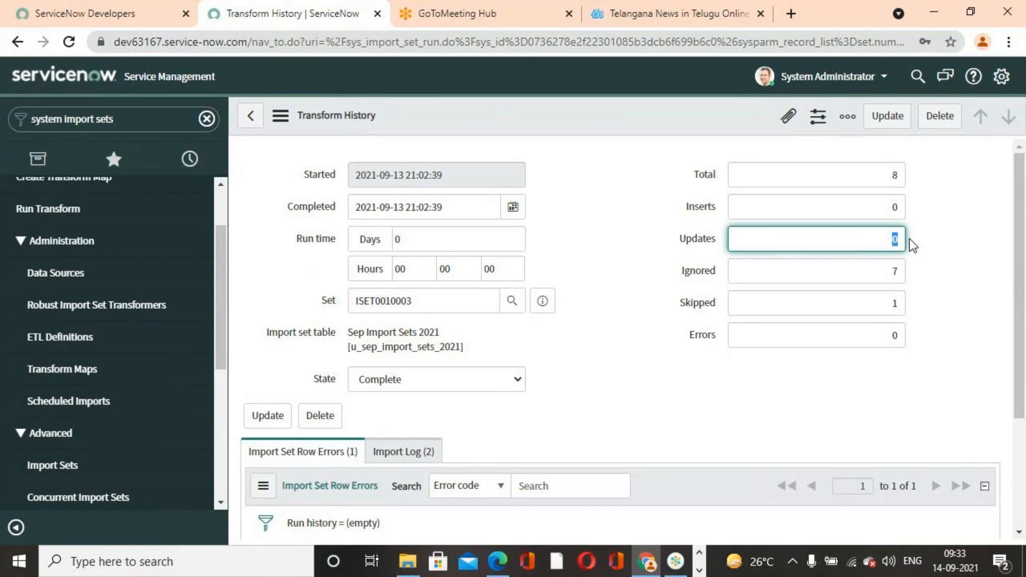
- Review the run's import log entries and recheck the error message of row error 800
scroll(664, 343, down, 3)
click(412, 296)
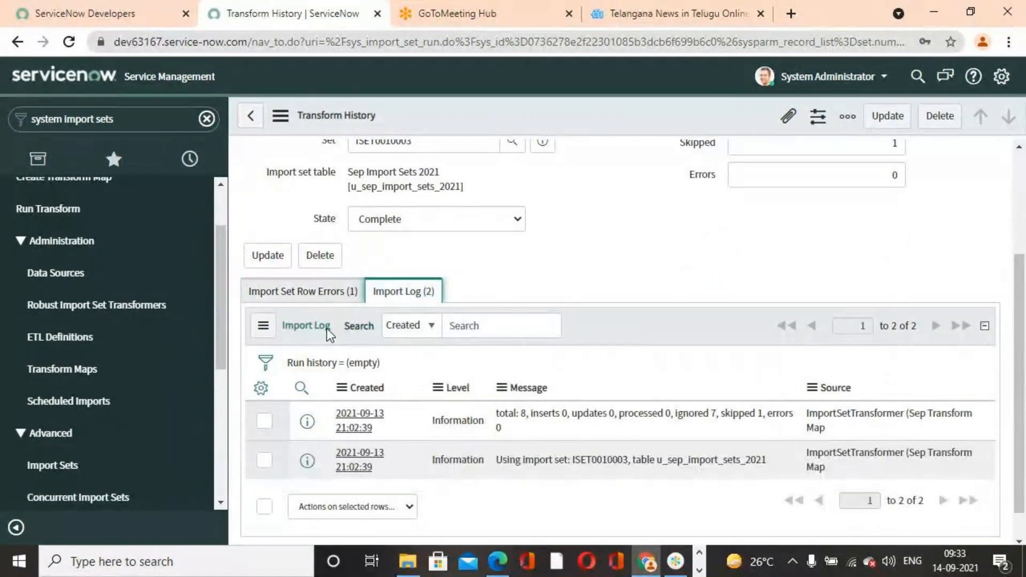
click(313, 292)
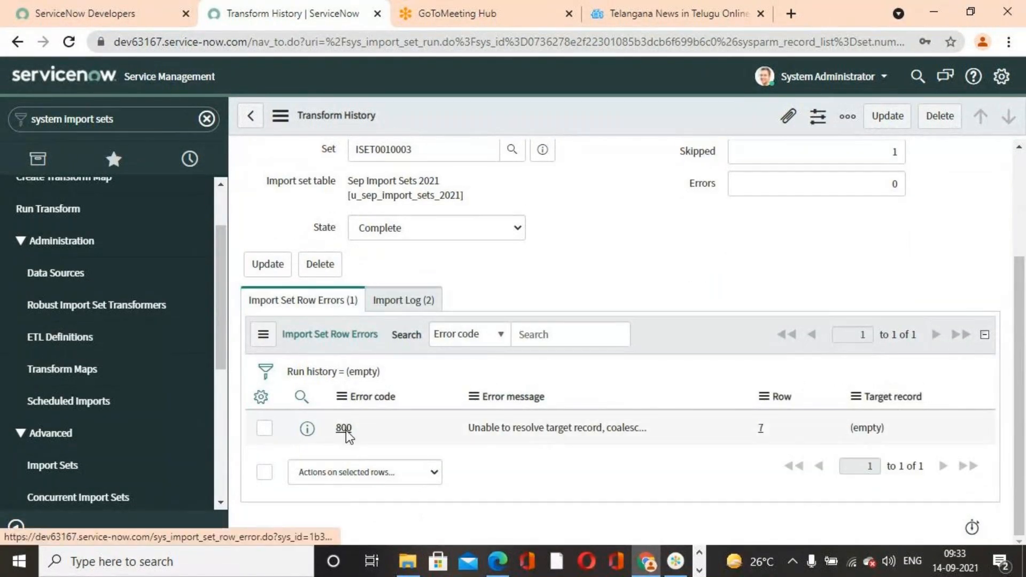
click(346, 432)
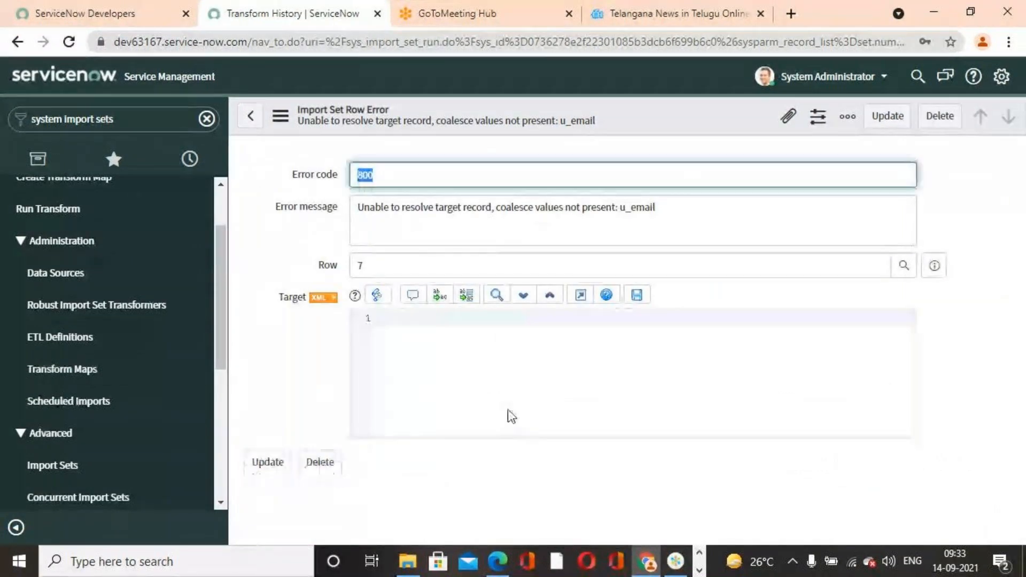
click(250, 116)
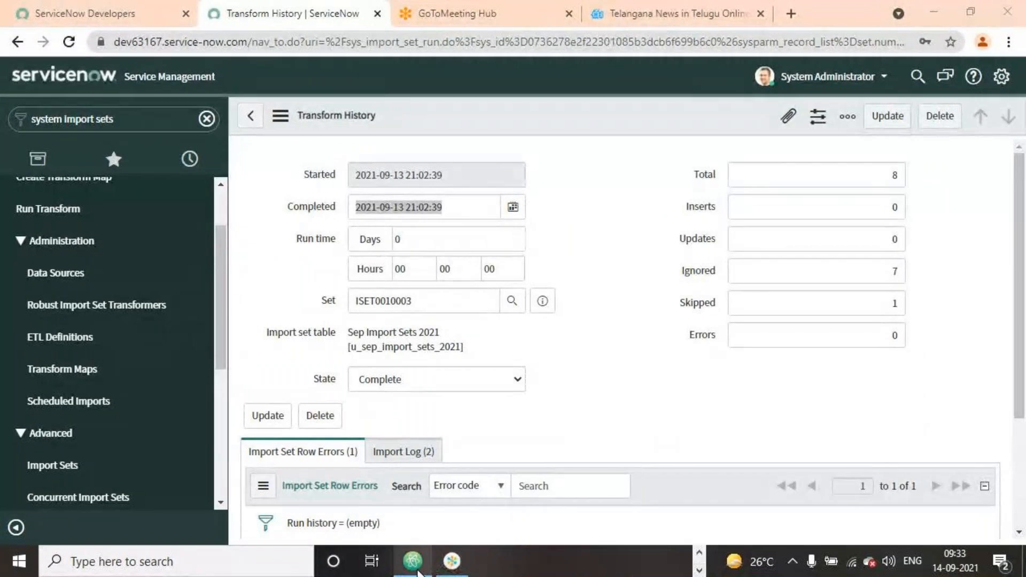
- Switch to the desktop, open the User Records For Importing workbook in Excel and dismiss the Office activation wizard
click(412, 561)
click(940, 11)
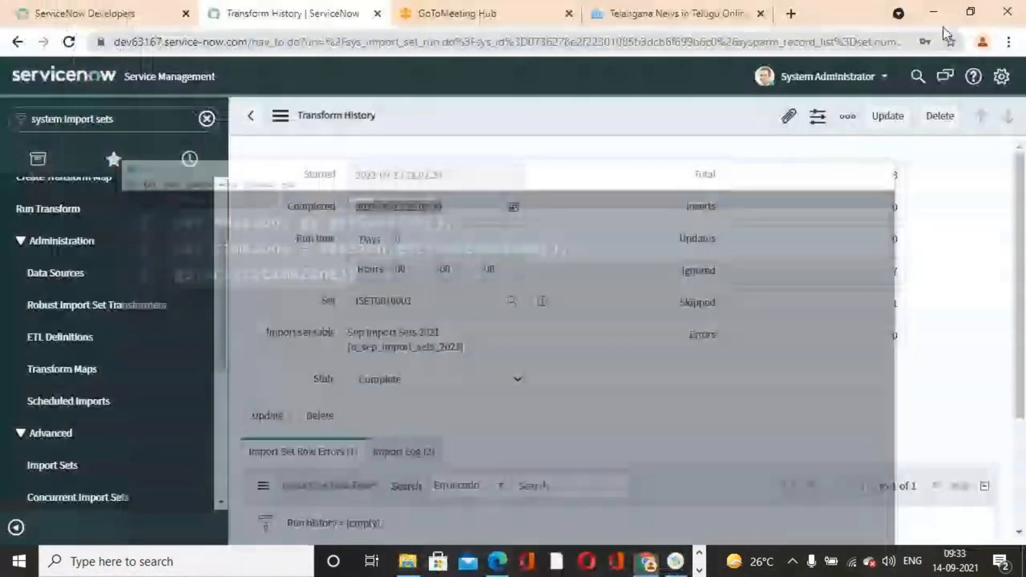
click(933, 11)
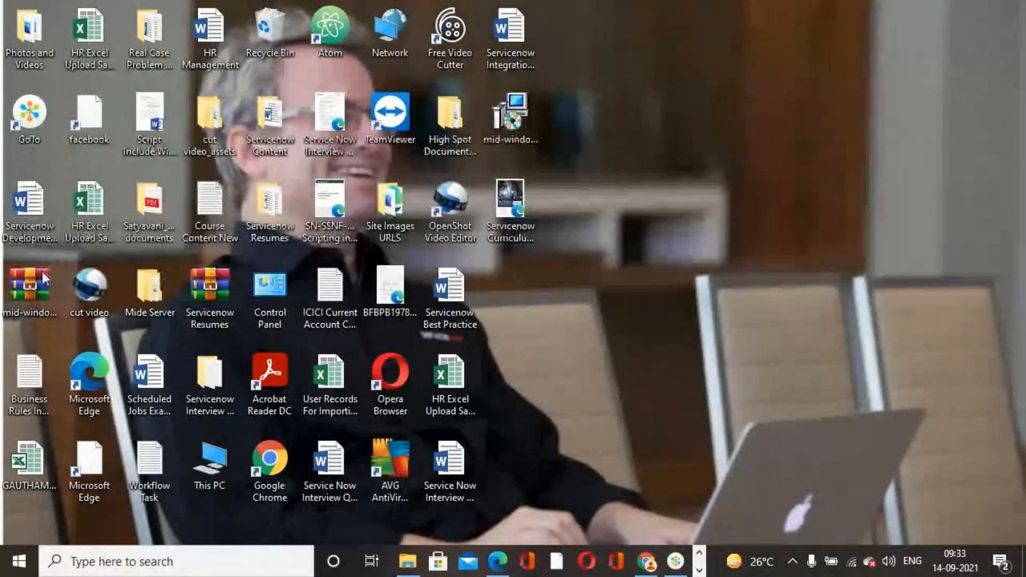
click(454, 388)
double_click(334, 380)
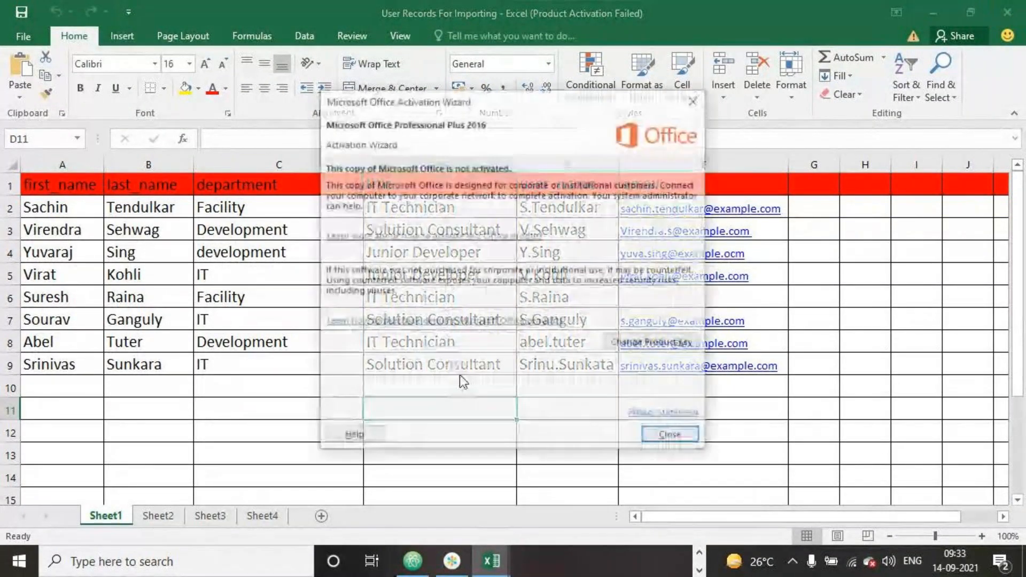
click(695, 100)
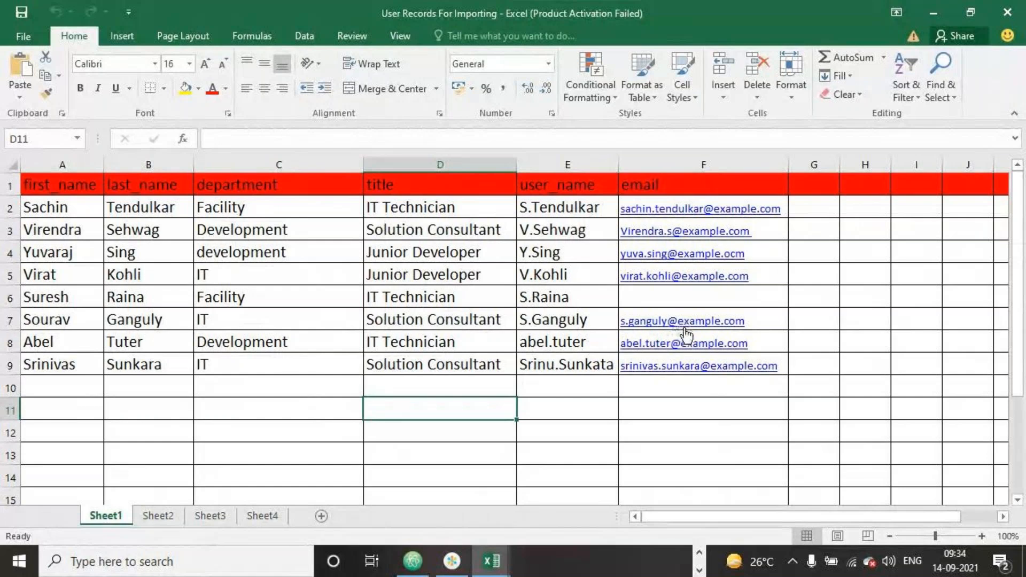
- Delete row 7 from Sheet1 of User Records For Importing, save the workbook and close the open Excel workbooks
click(9, 319)
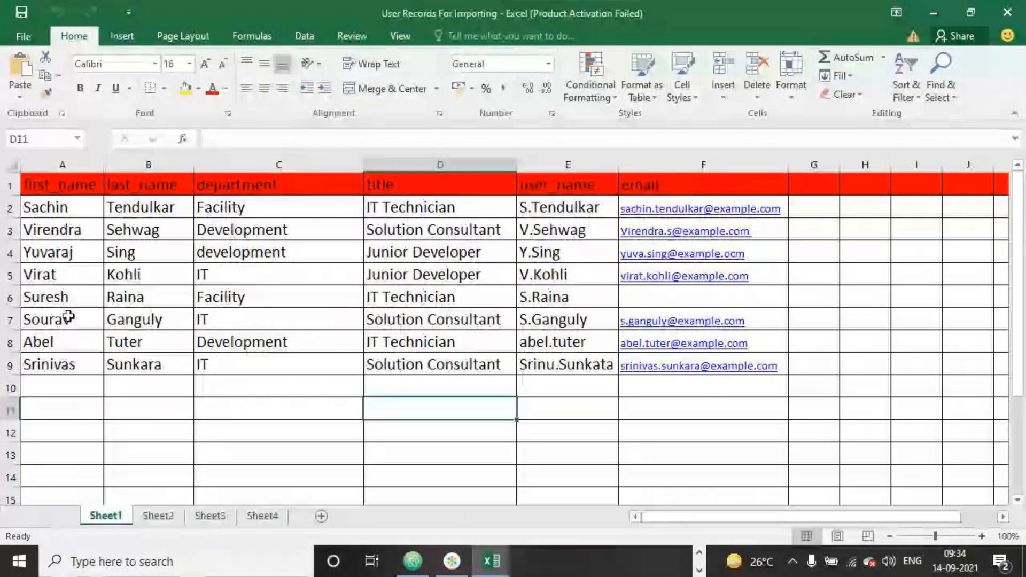
right_click(10, 319)
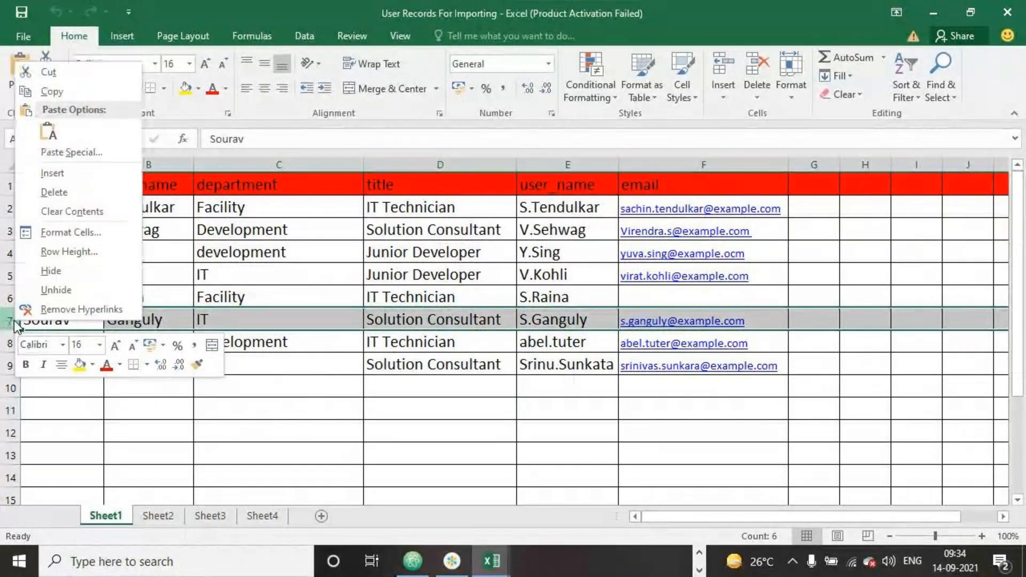
click(54, 192)
click(287, 409)
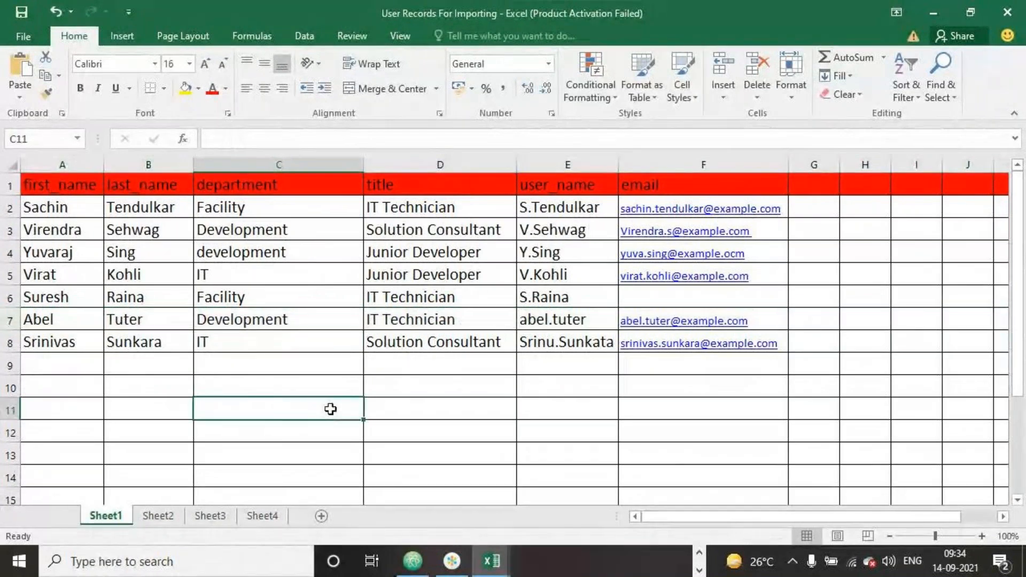
click(21, 12)
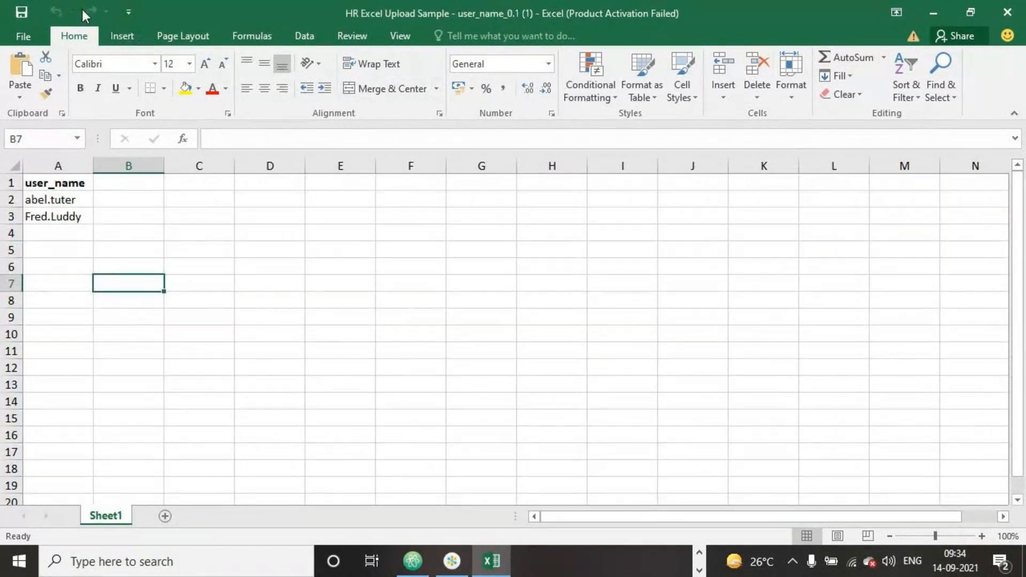
click(1009, 11)
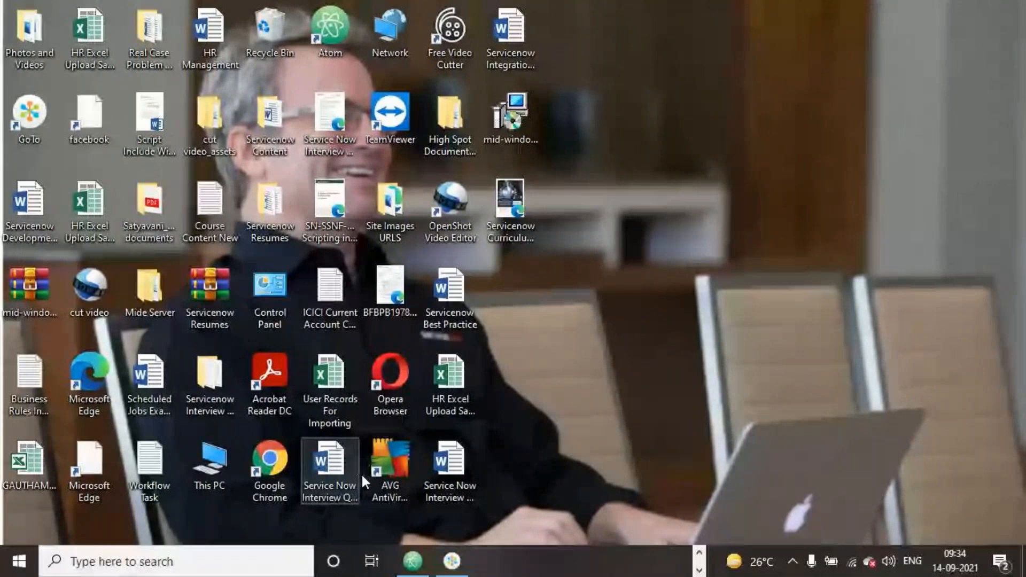
- Switch to Chrome and open the Load Data form of System Import Sets in ServiceNow
click(699, 553)
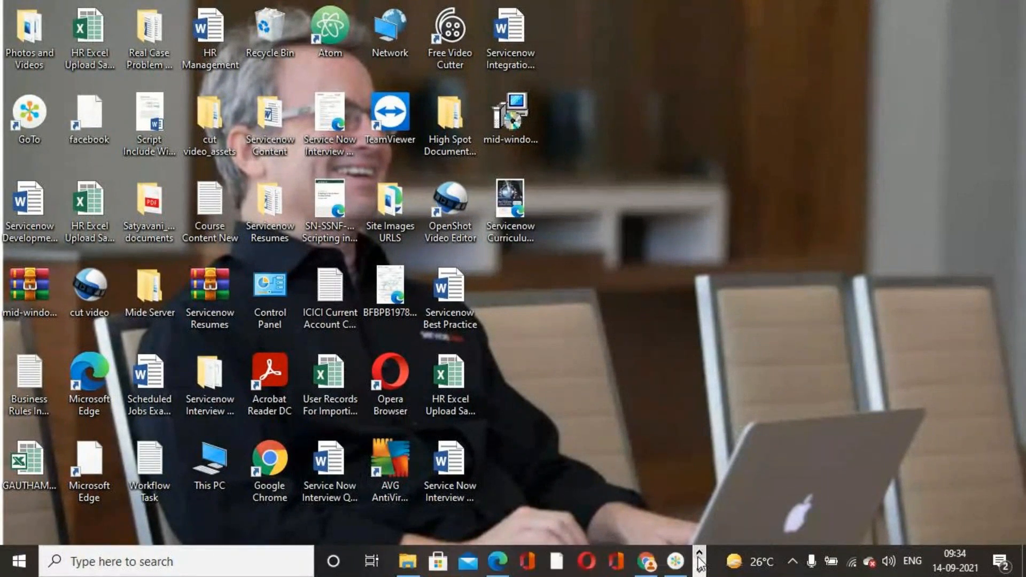
click(646, 561)
scroll(63, 236, up, 2)
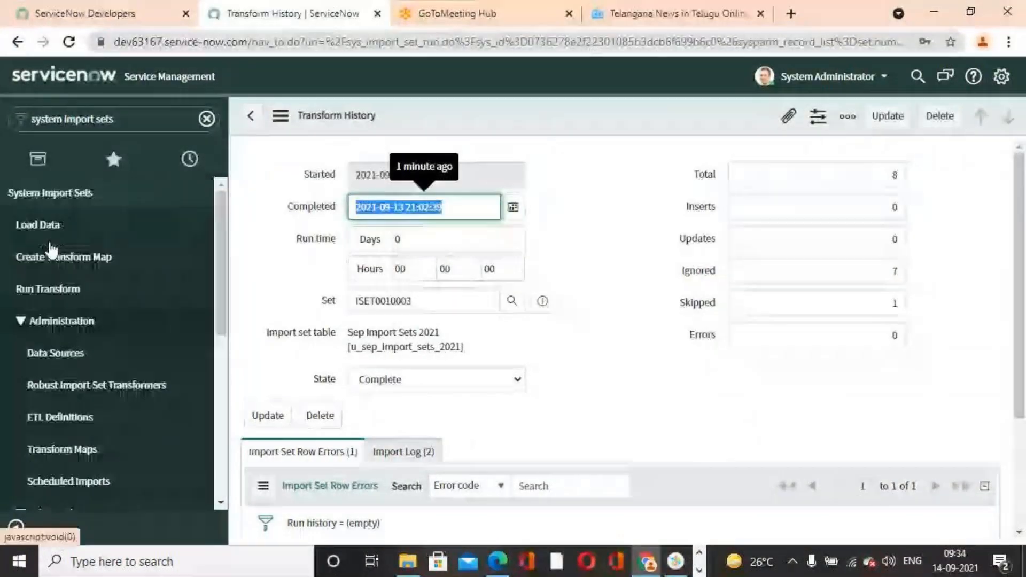
click(63, 235)
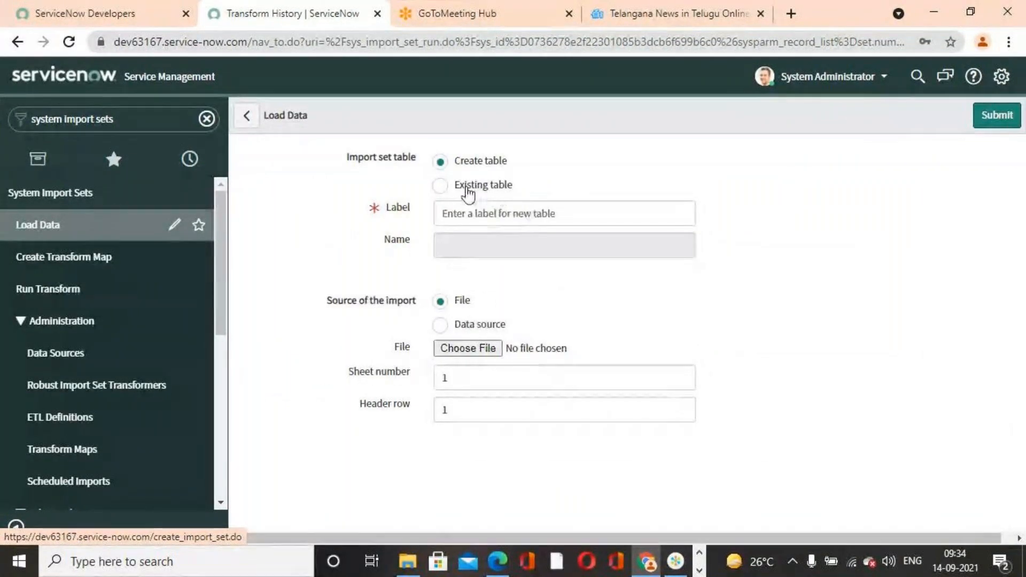
- Load User Records For Importing.xlsx into the existing table Sep Import Sets 2021, using sheet number 1 and header row 1
click(440, 185)
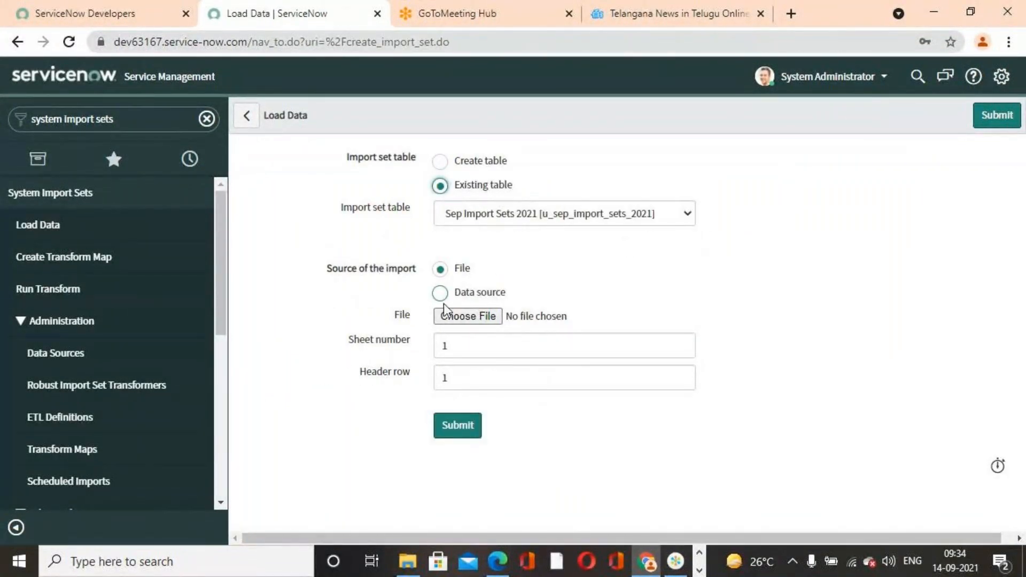
click(462, 319)
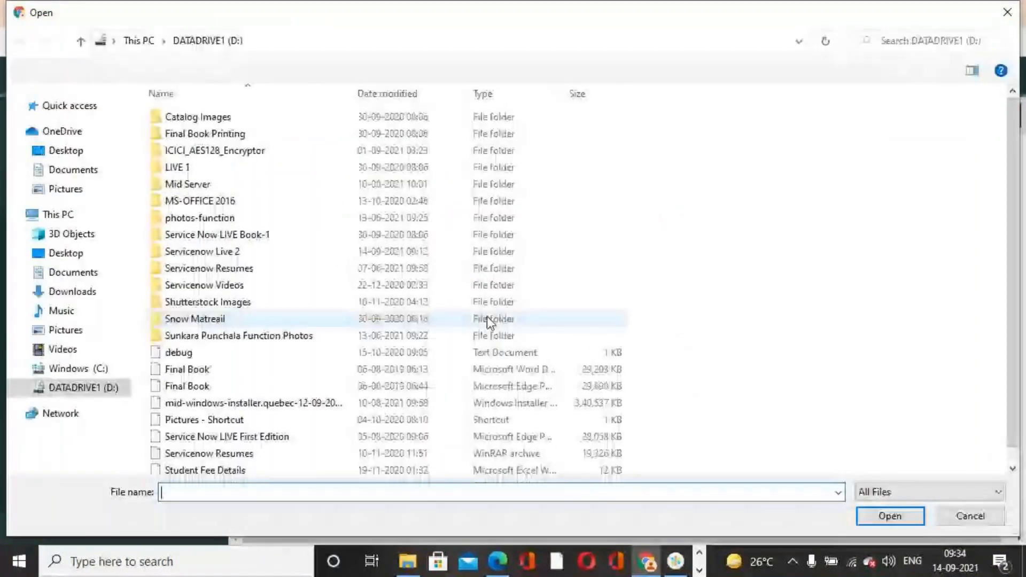
scroll(278, 465, down, 3)
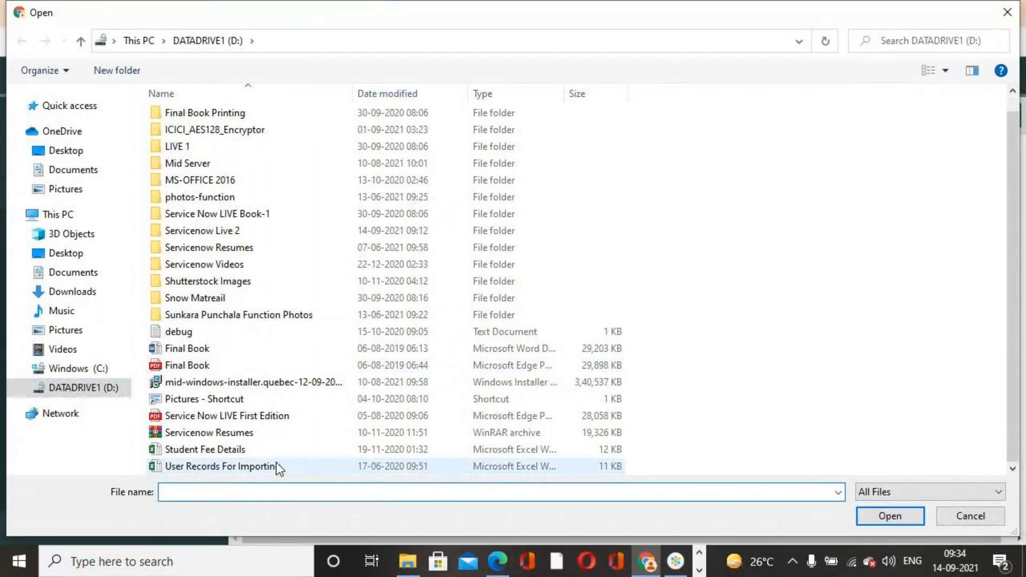
click(278, 466)
click(889, 515)
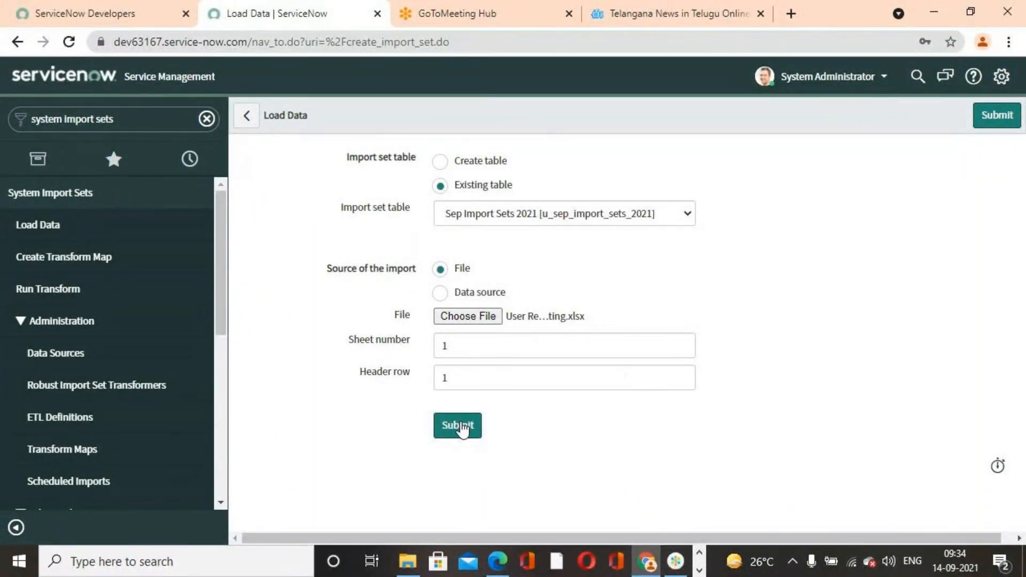
click(459, 426)
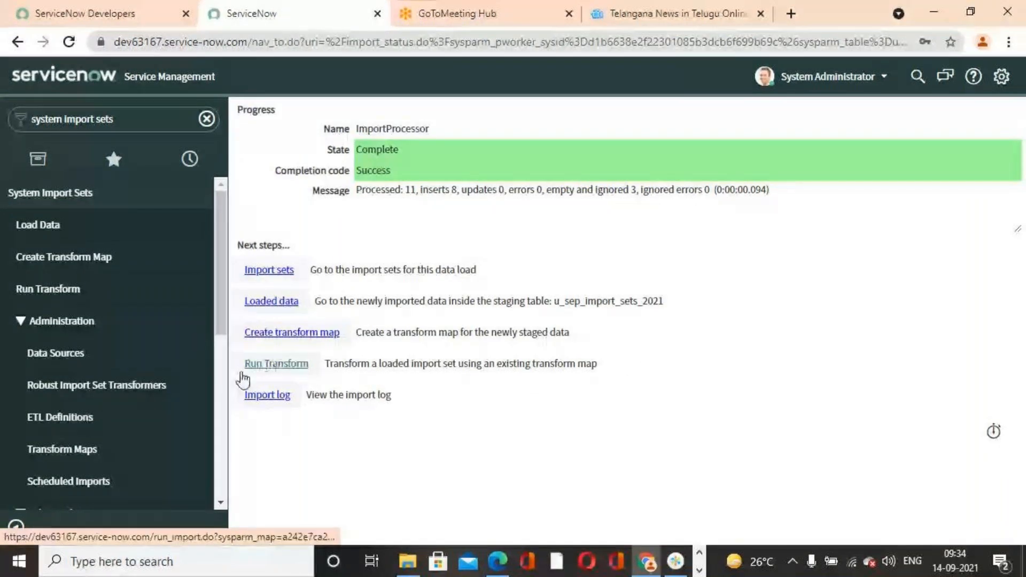
- Open the Sep Transform Map 2021 record from the table transform maps and check its field maps
scroll(21, 384, down, 5)
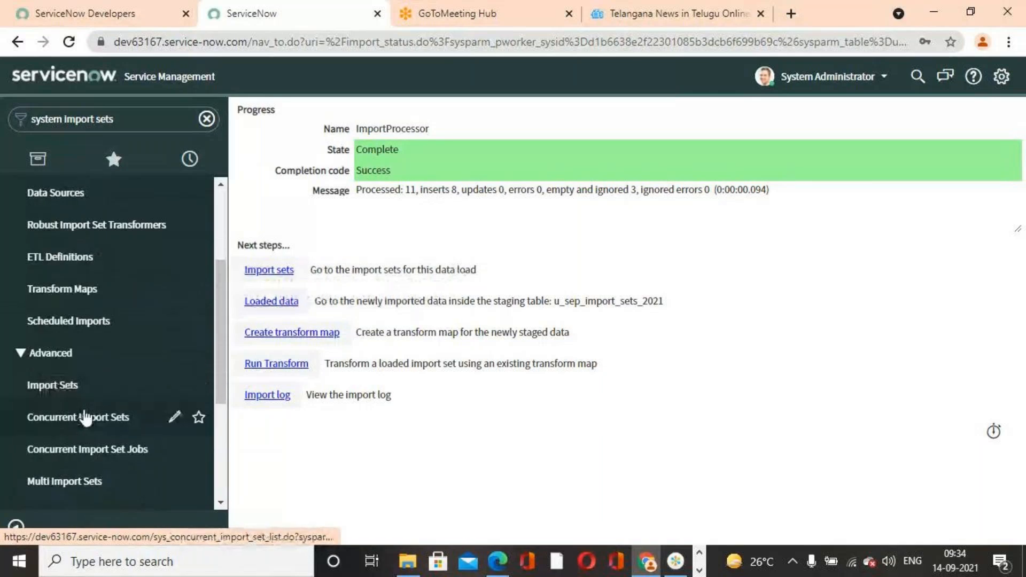
click(92, 306)
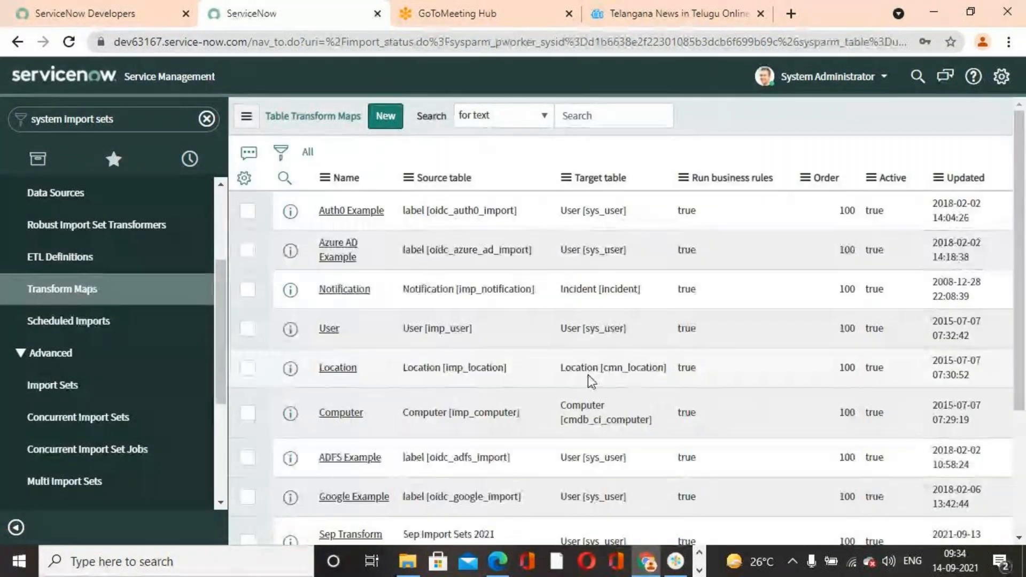
scroll(382, 351, down, 5)
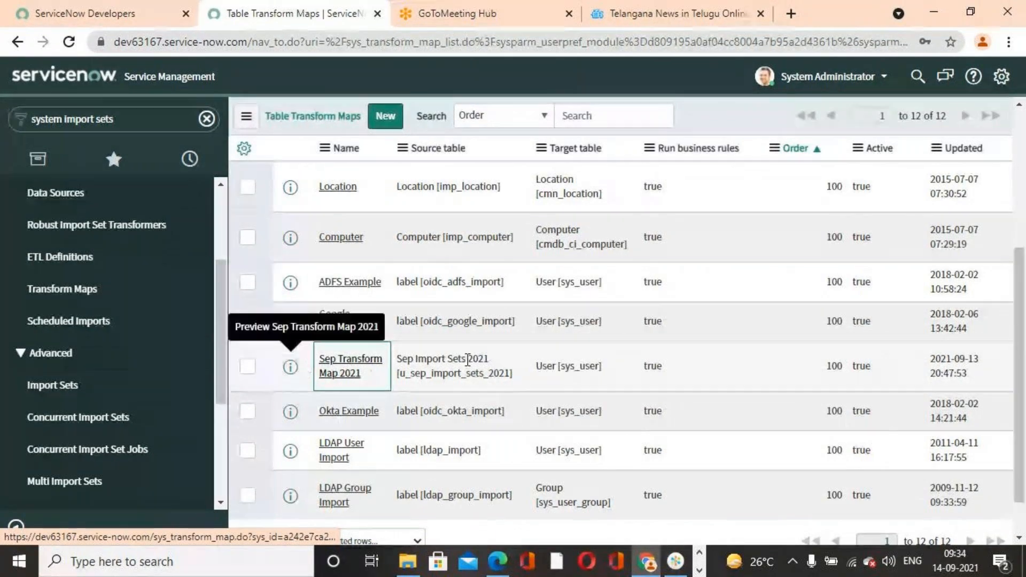
key(Return)
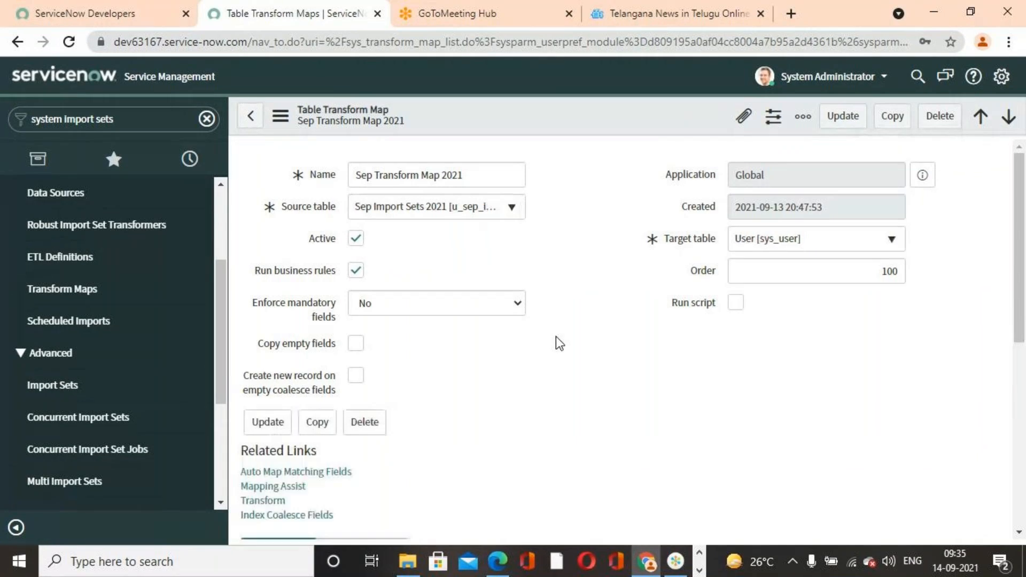
scroll(560, 342, down, 1)
scroll(558, 341, down, 8)
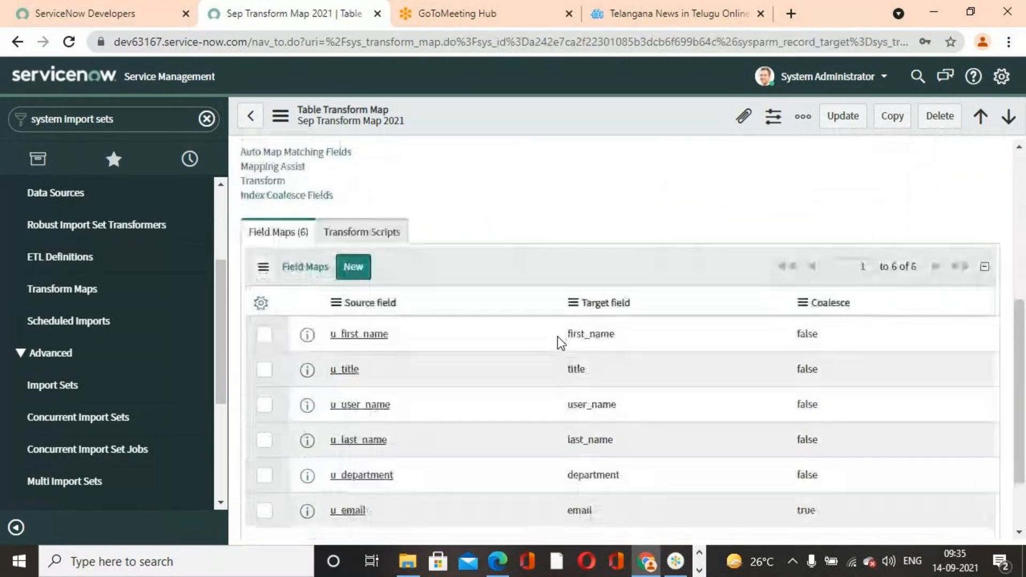
- Auto-map the matching fields of Sep Transform Map 2021 and dismiss the notification
scroll(556, 342, up, 6)
click(289, 302)
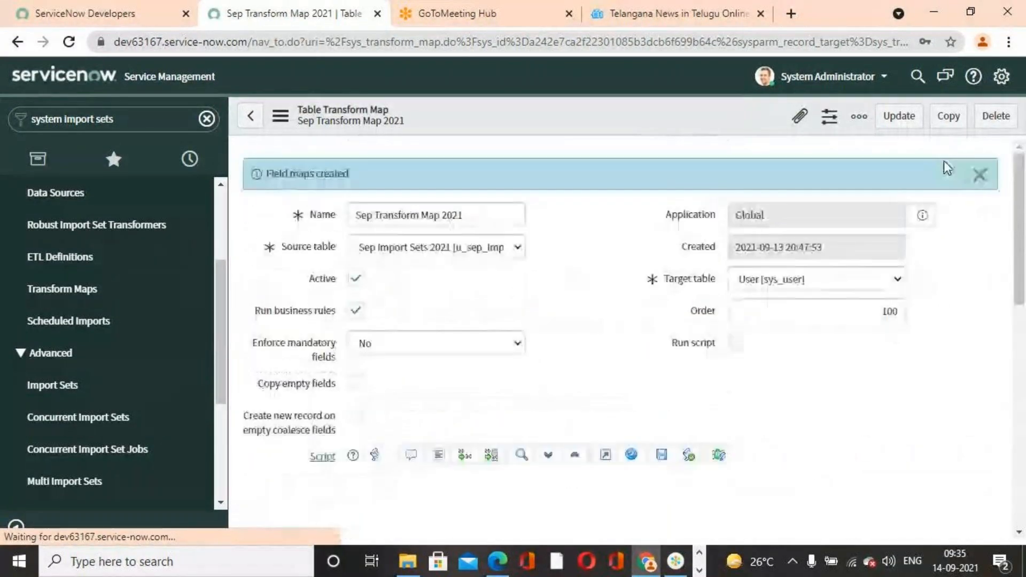
click(977, 178)
scroll(664, 390, down, 6)
scroll(662, 391, up, 5)
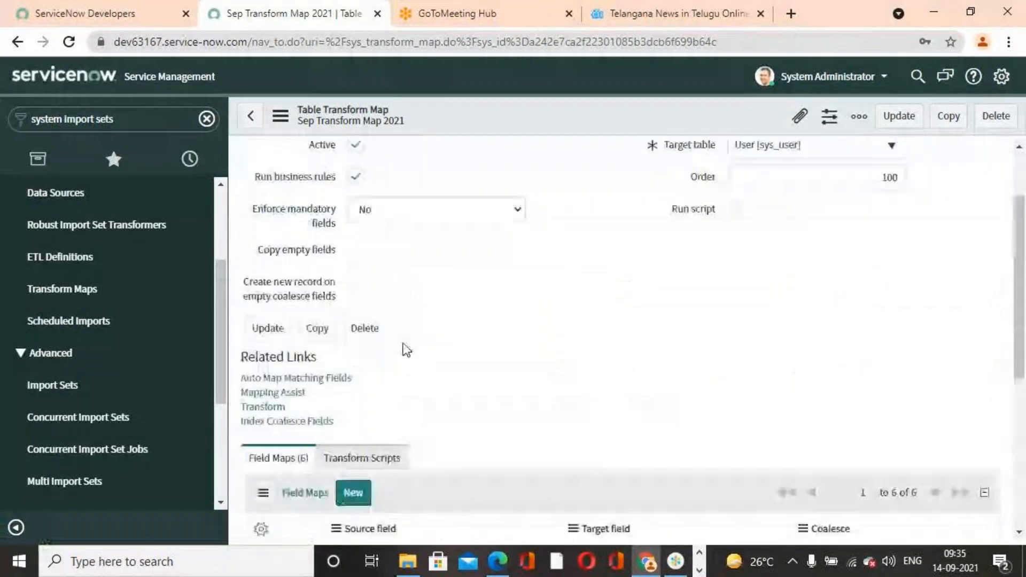
- Open Mapping Assist for the transform map, limit the data viewer to mapped fields and save the mapping
click(293, 395)
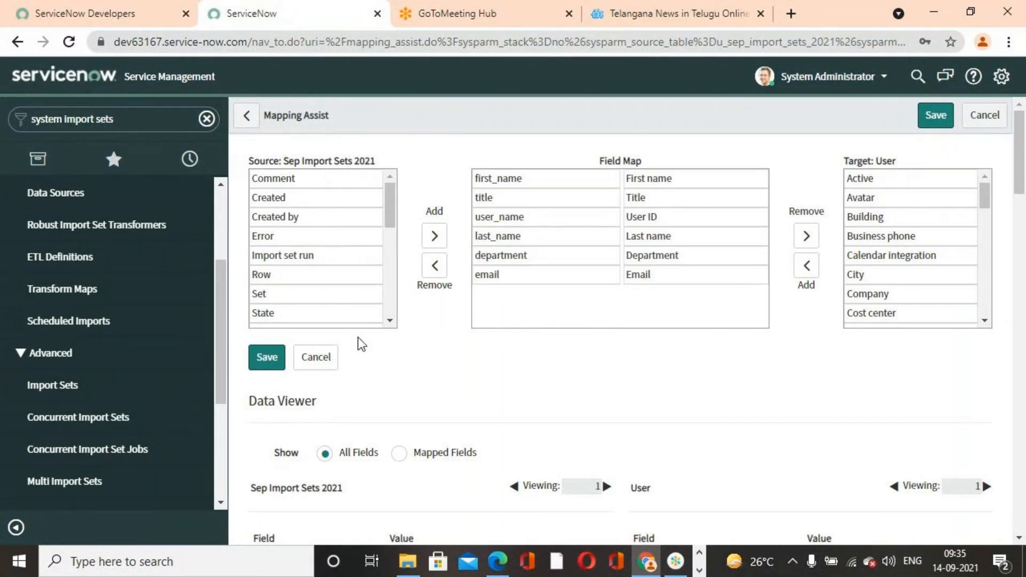
scroll(396, 343, down, 3)
click(398, 293)
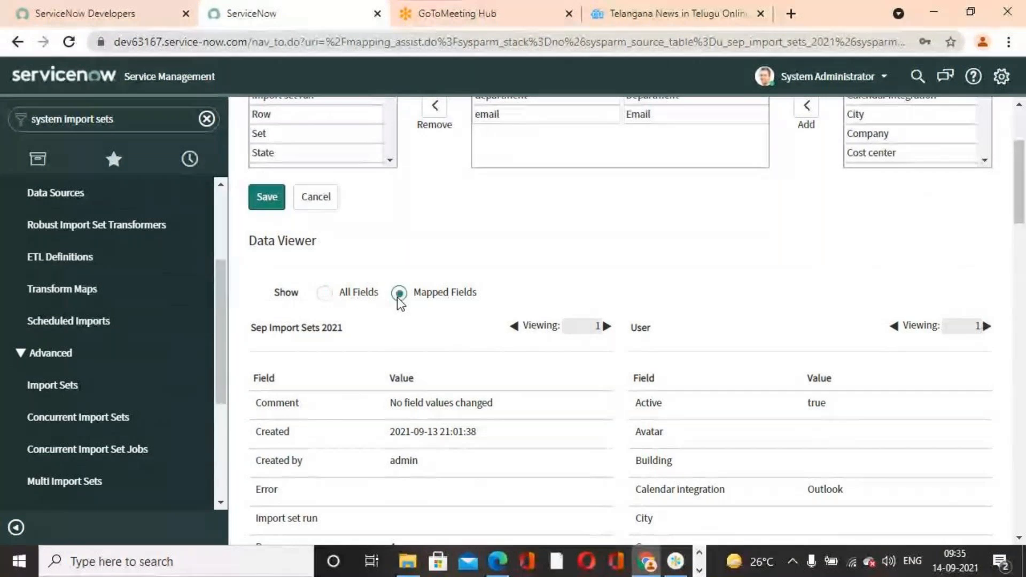
click(268, 198)
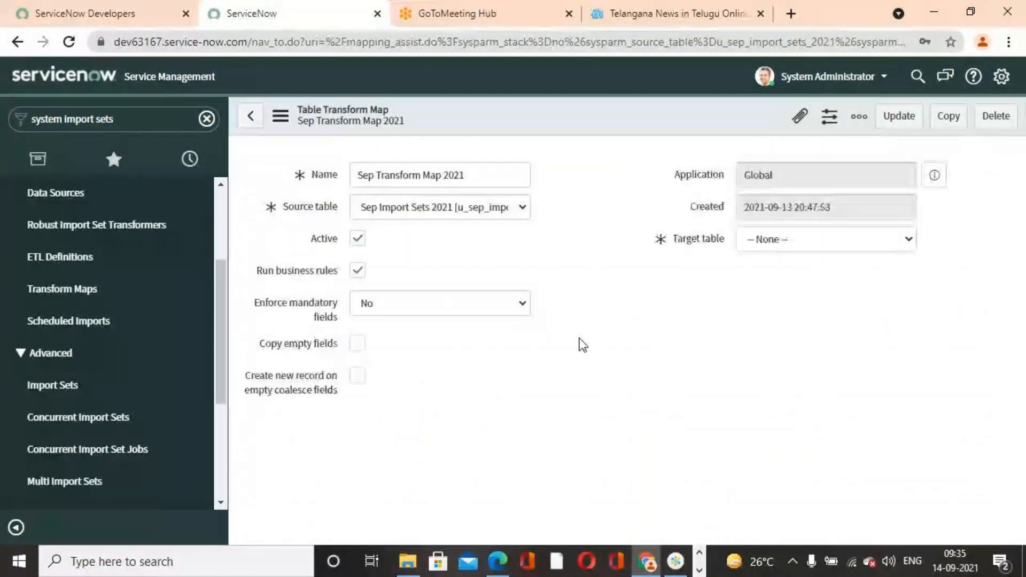
- Run the transform on import set ISET0010004 with Sep Transform Map 2021
scroll(581, 343, down, 6)
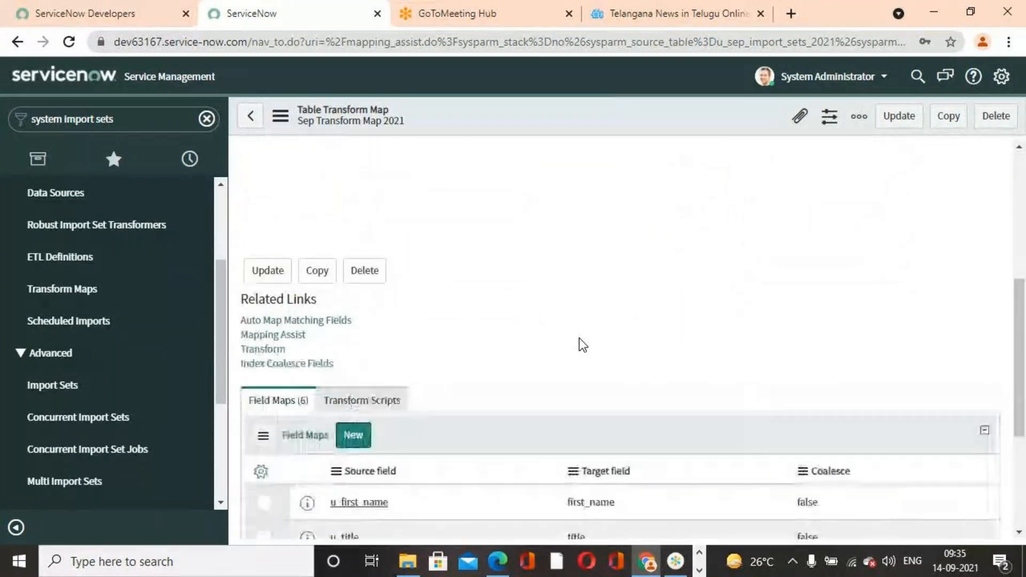
scroll(331, 277, down, 5)
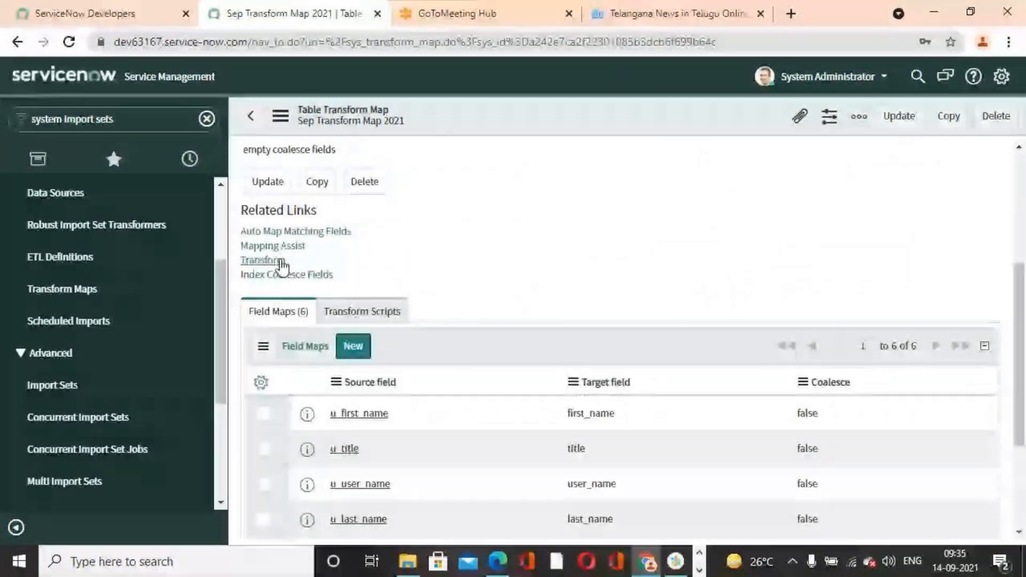
click(262, 259)
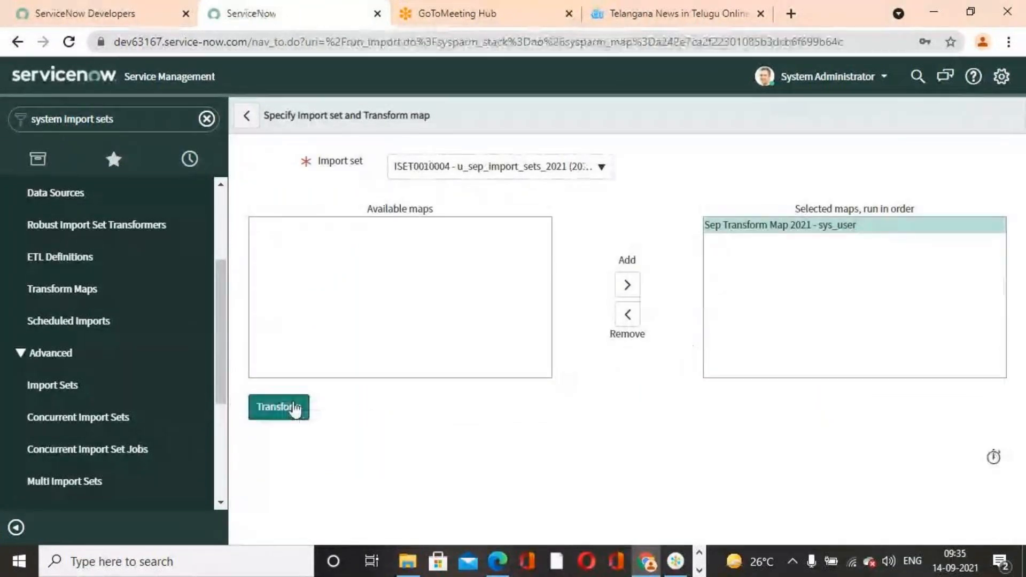
click(290, 408)
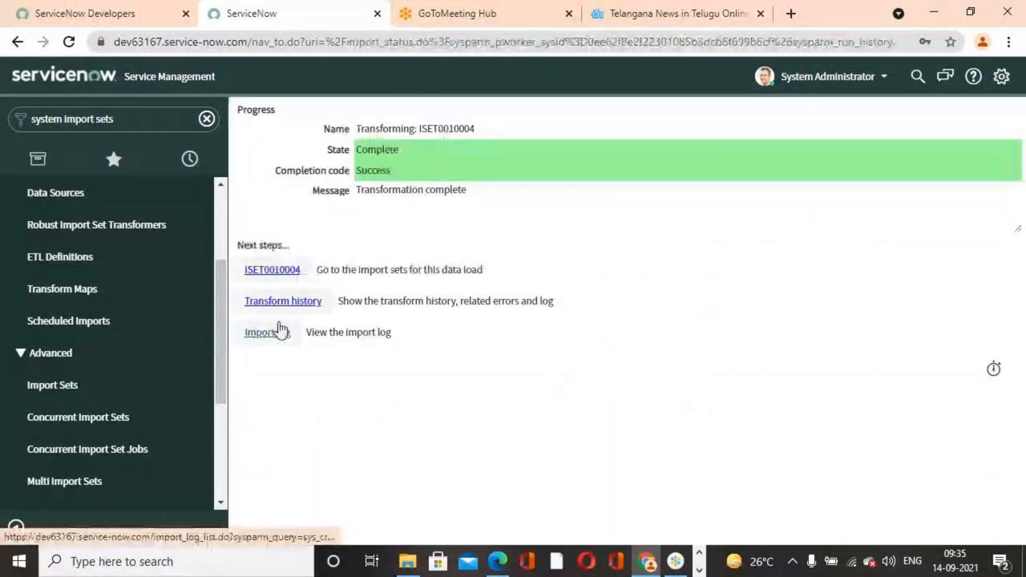
- Open the transform history record of ISET0010004 and review its import set row errors and import log
click(259, 301)
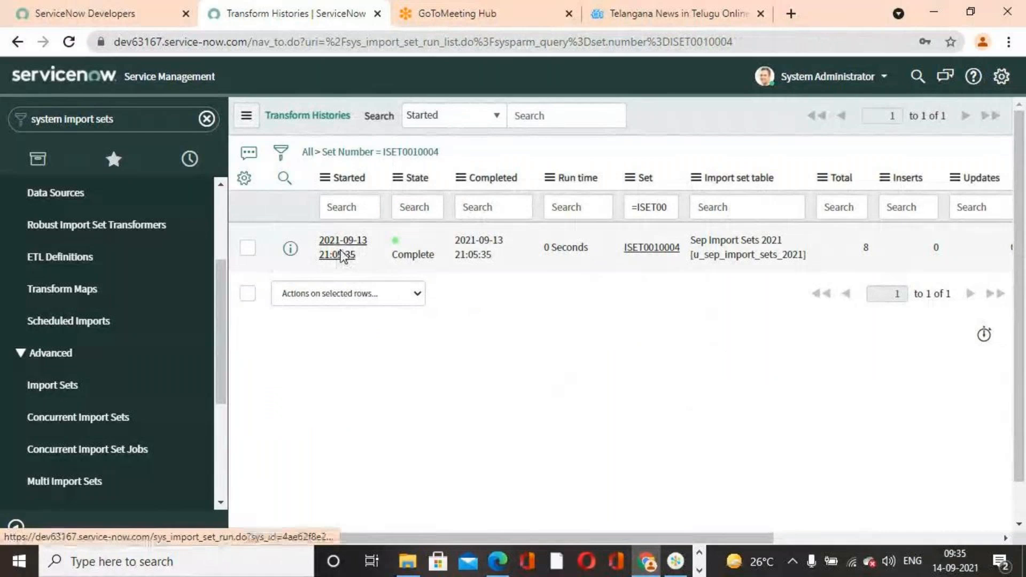
click(342, 254)
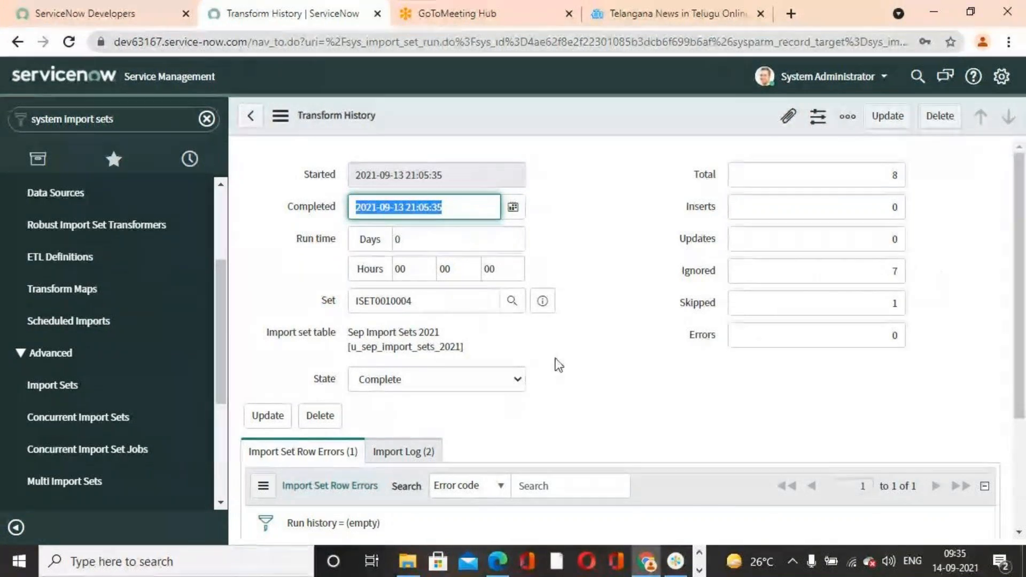
scroll(556, 363, down, 3)
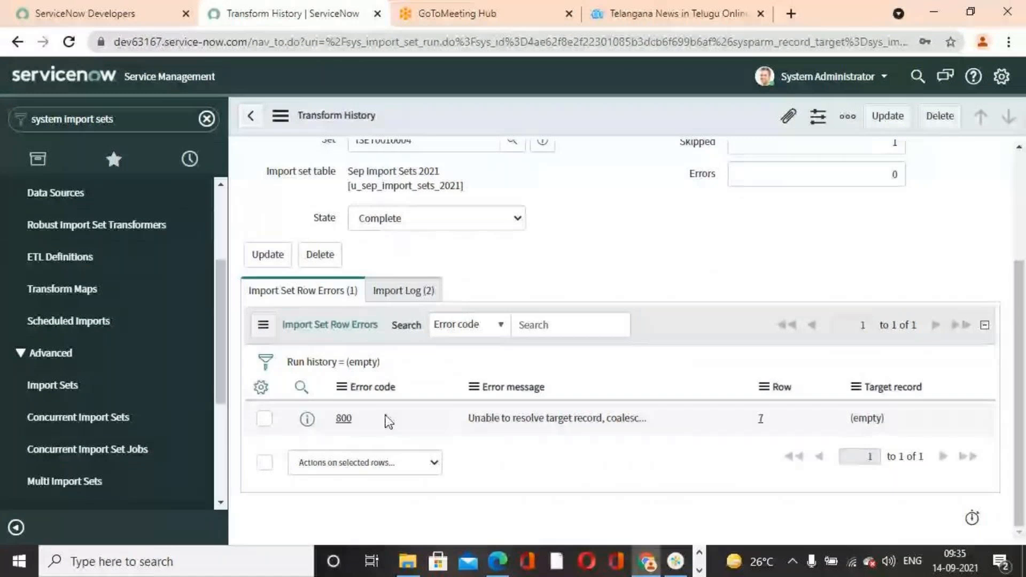
click(406, 291)
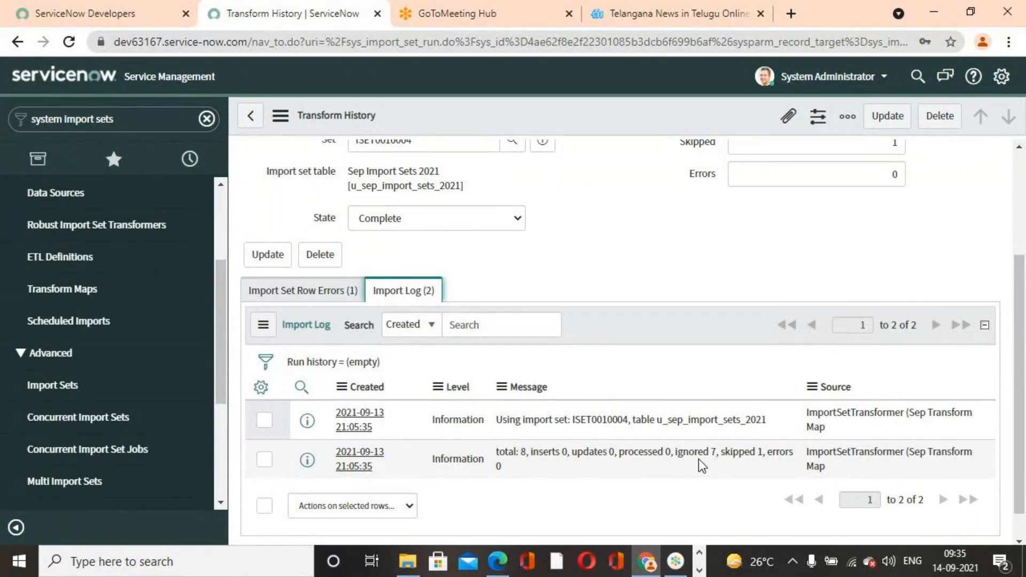
scroll(648, 456, up, 3)
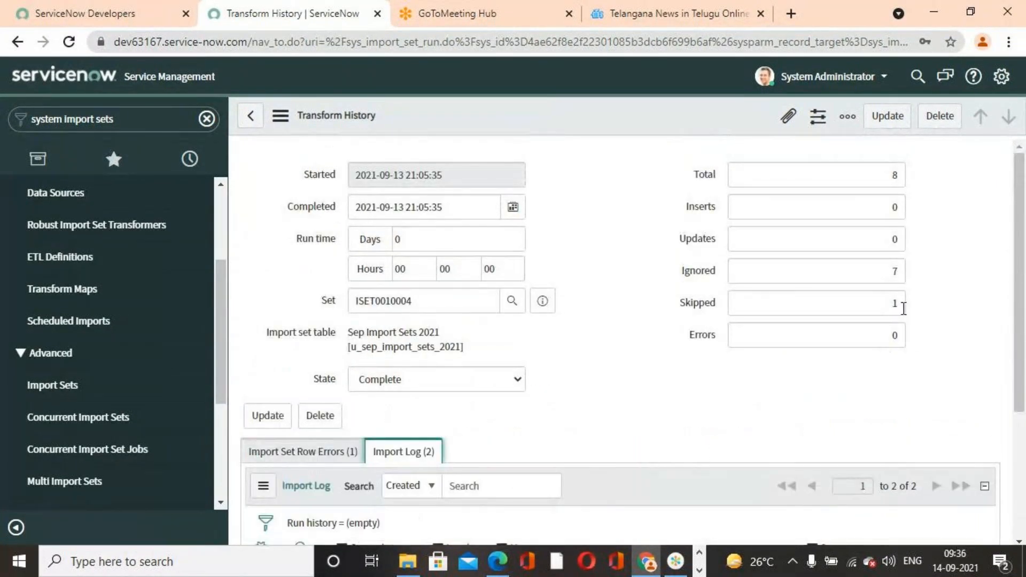
- Check the Skipped, Ignored and Updates counts of the ISET0010004 transform run
double_click(895, 303)
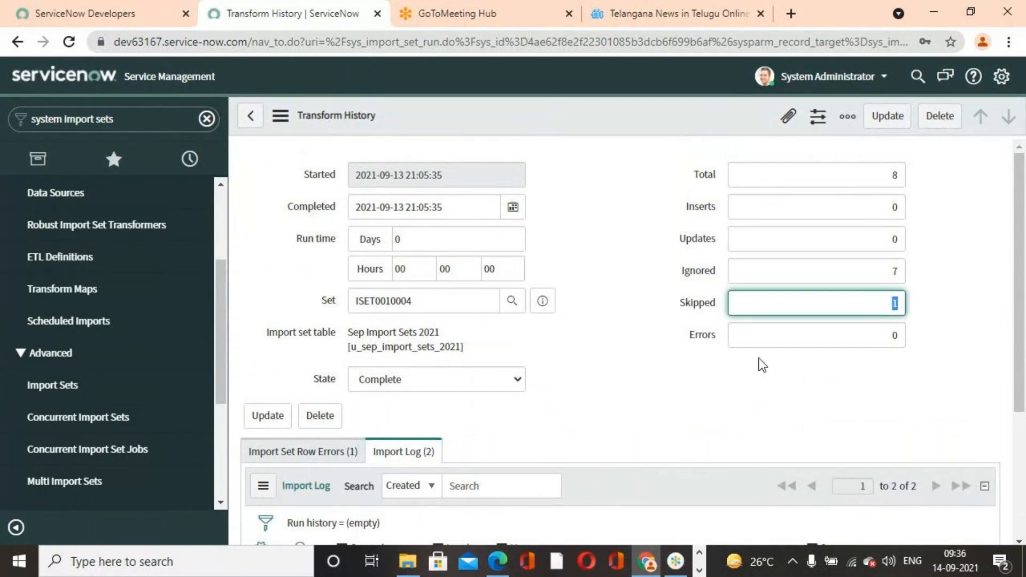
double_click(827, 268)
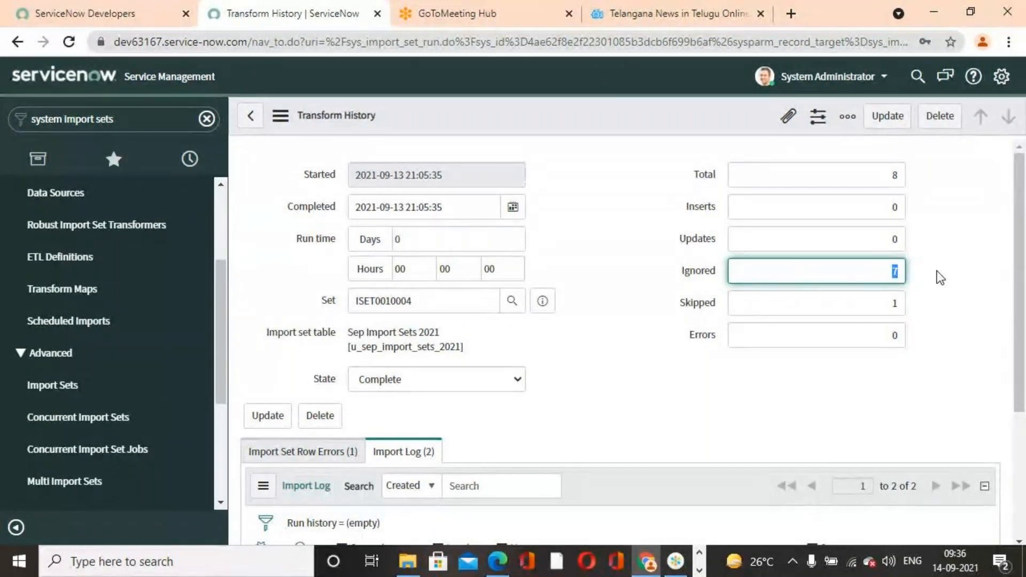
double_click(866, 246)
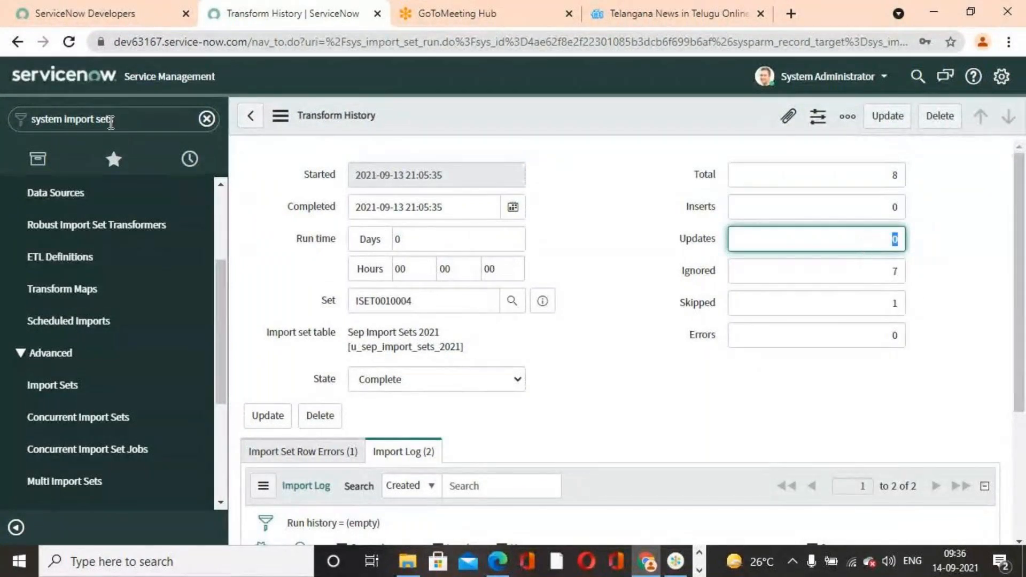
- Leave the transform history record, open the user table list with sys_user.list and review the imported user records
click(250, 116)
click(173, 119)
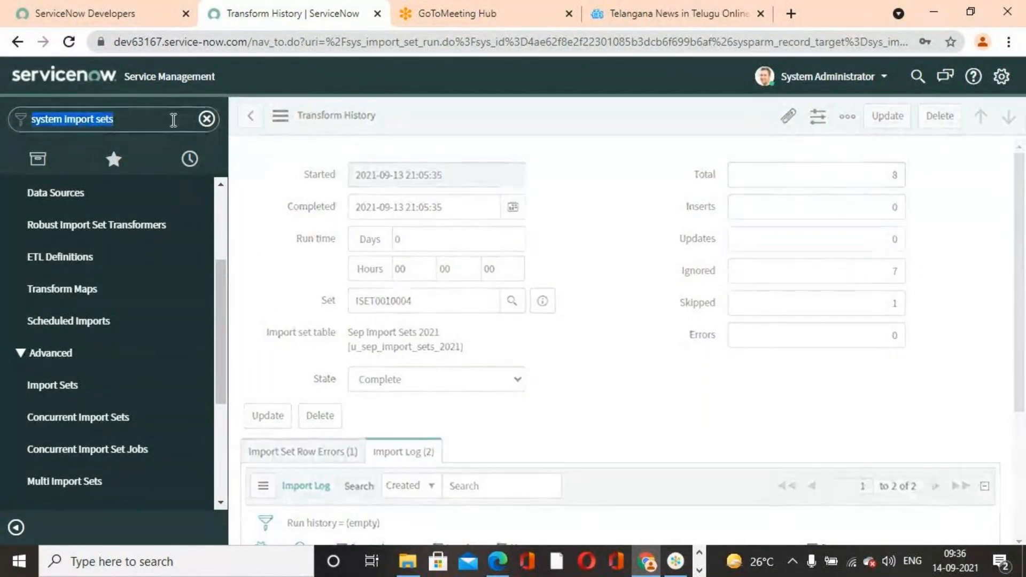
text(sys)
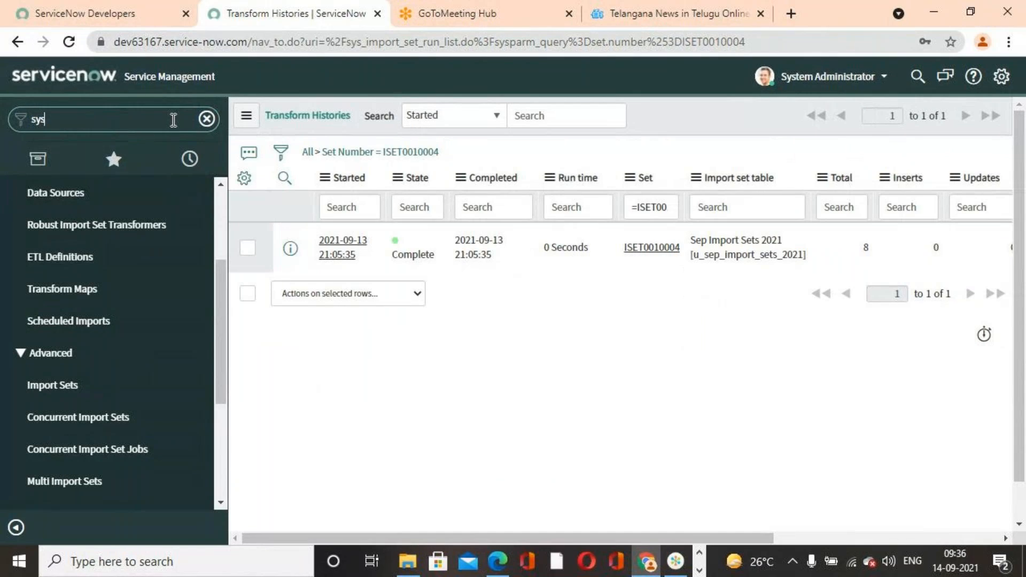
text(_user.list)
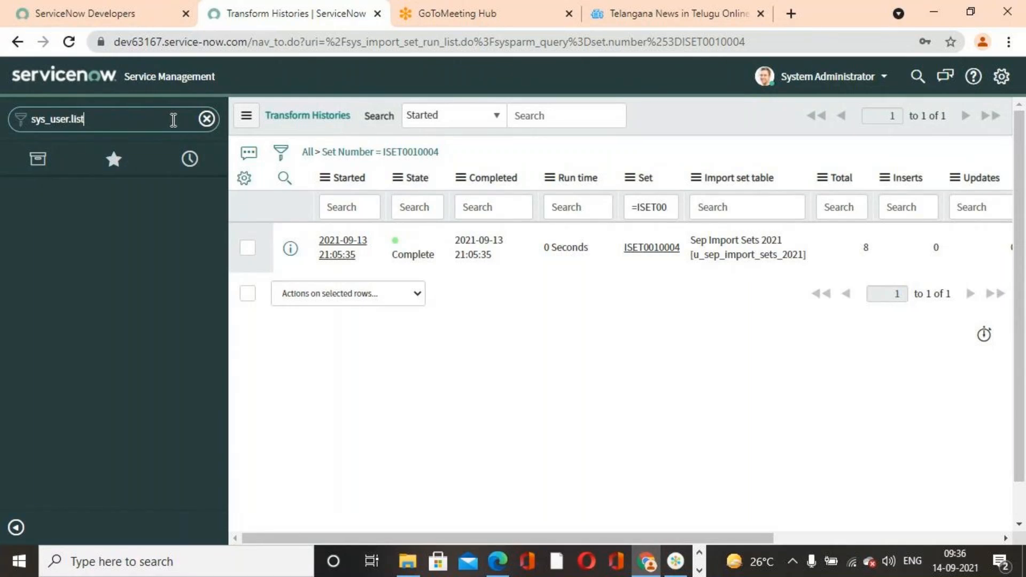
key(Return)
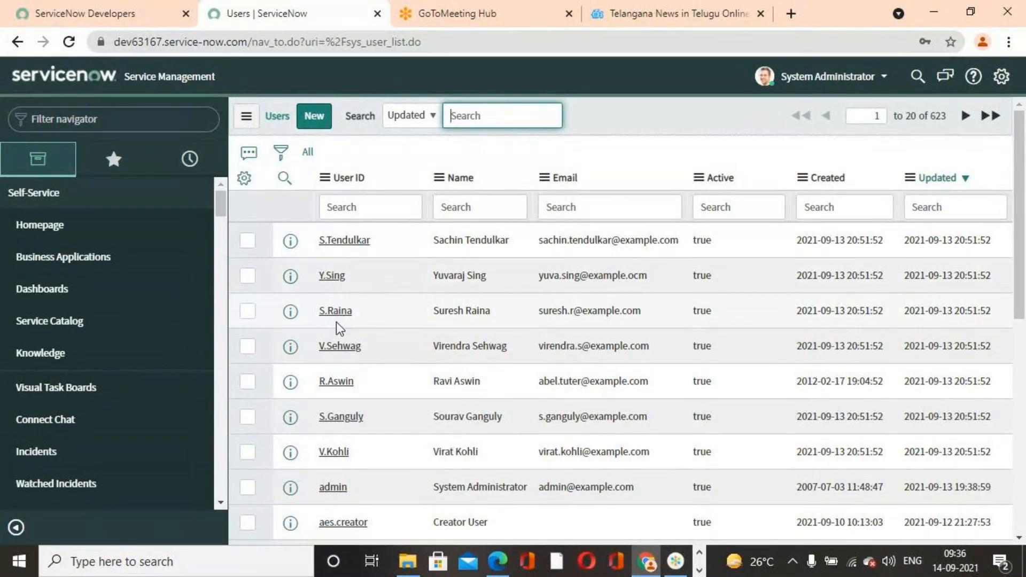
scroll(345, 441, down, 1)
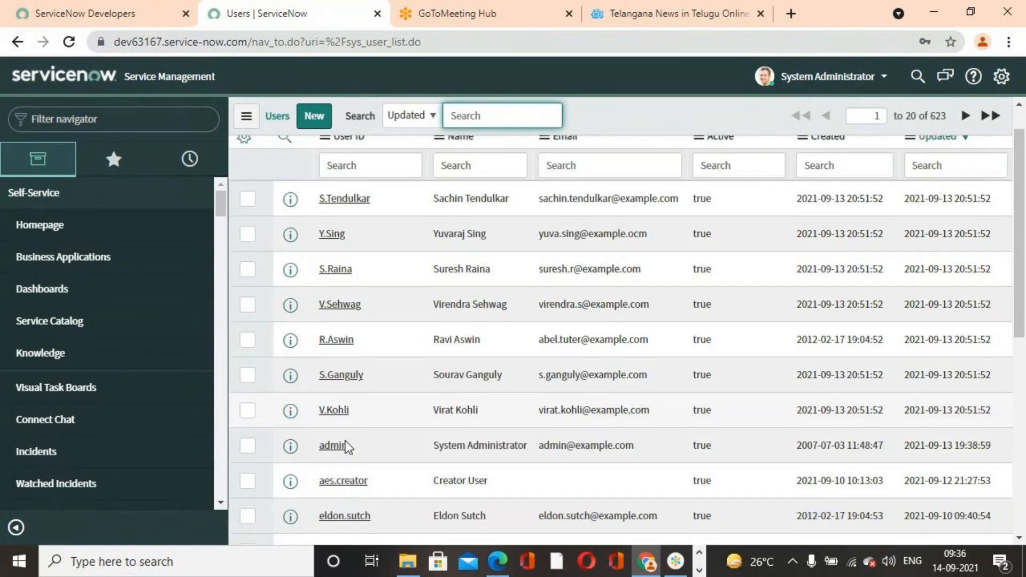
- Search the user list's User ID column for a specific user's name and clear the filter again
scroll(346, 446, down, 3)
scroll(346, 446, down, 4)
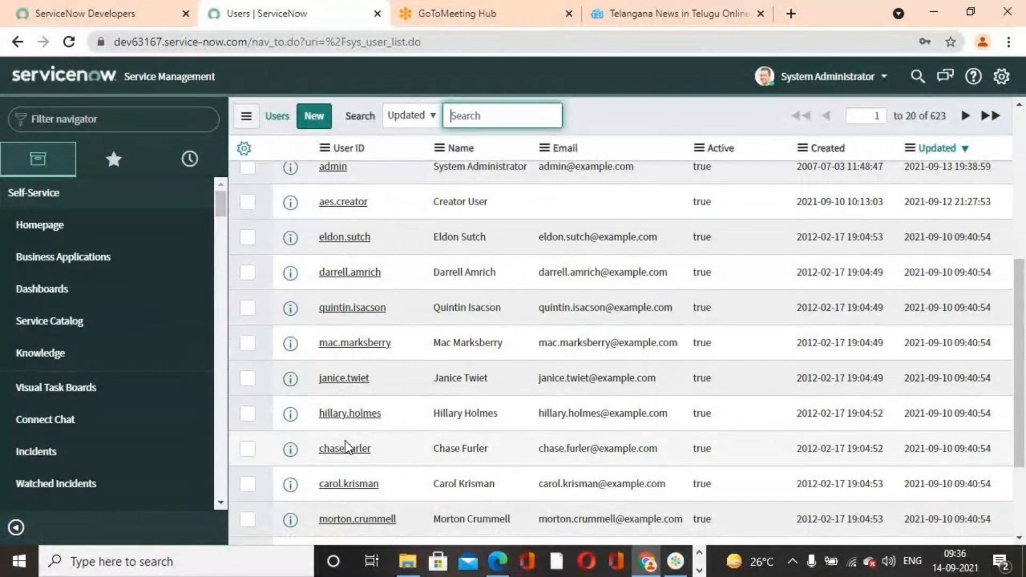
scroll(345, 447, up, 8)
click(360, 207)
text(seiniv a)
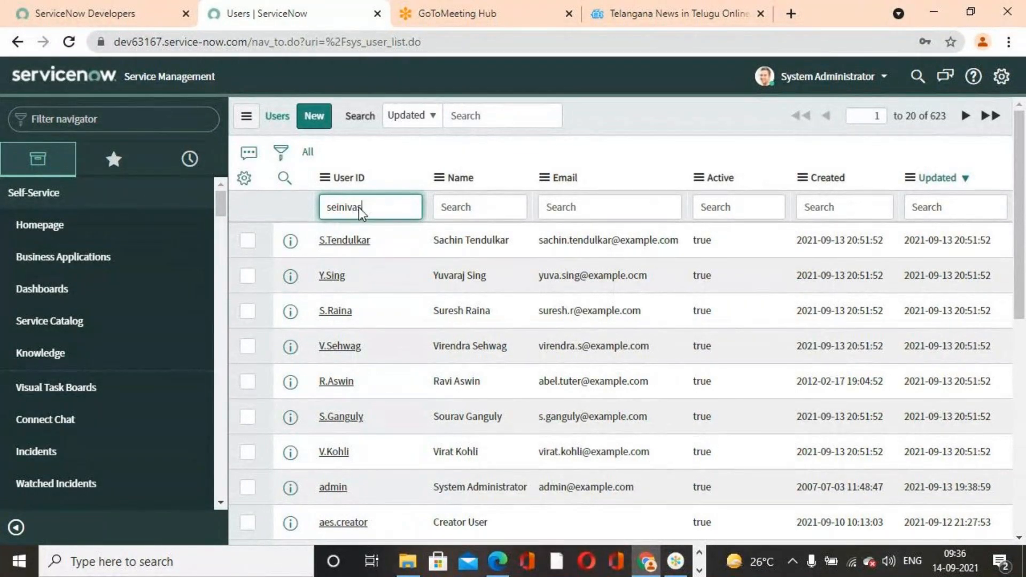
key(Return)
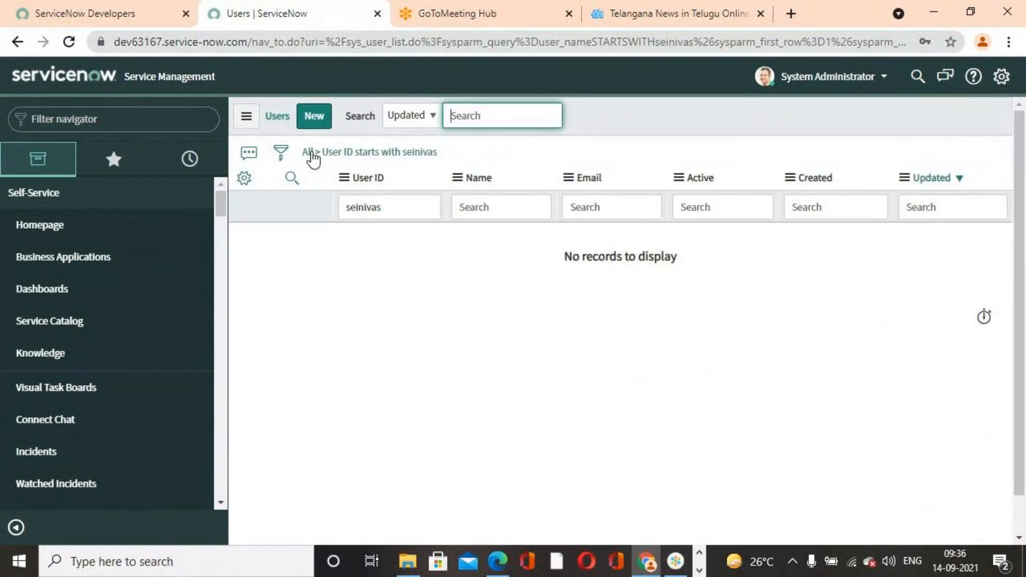
click(309, 154)
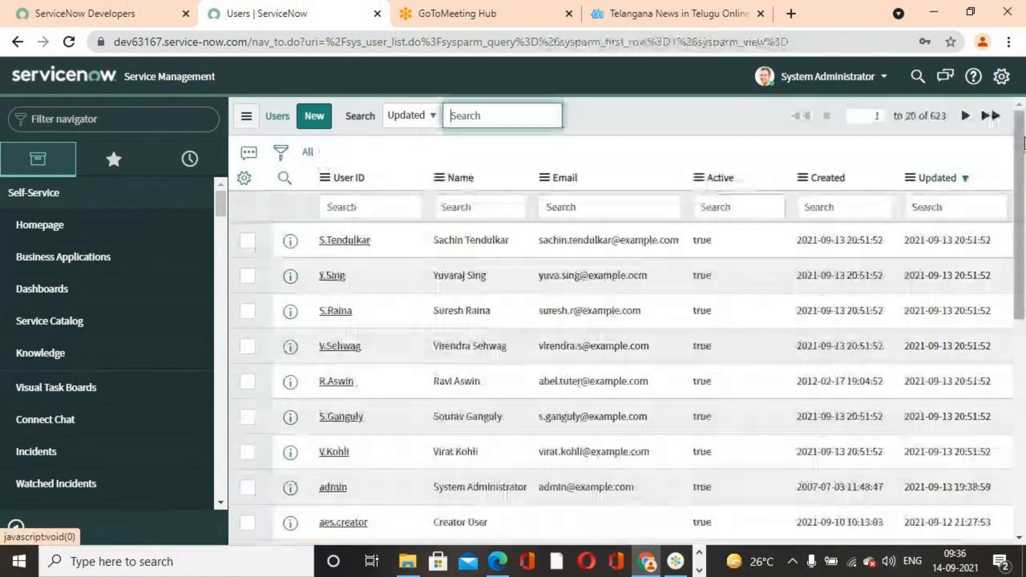
- Check the instance and account details on the ServiceNow Developers site and return to the user list
click(137, 13)
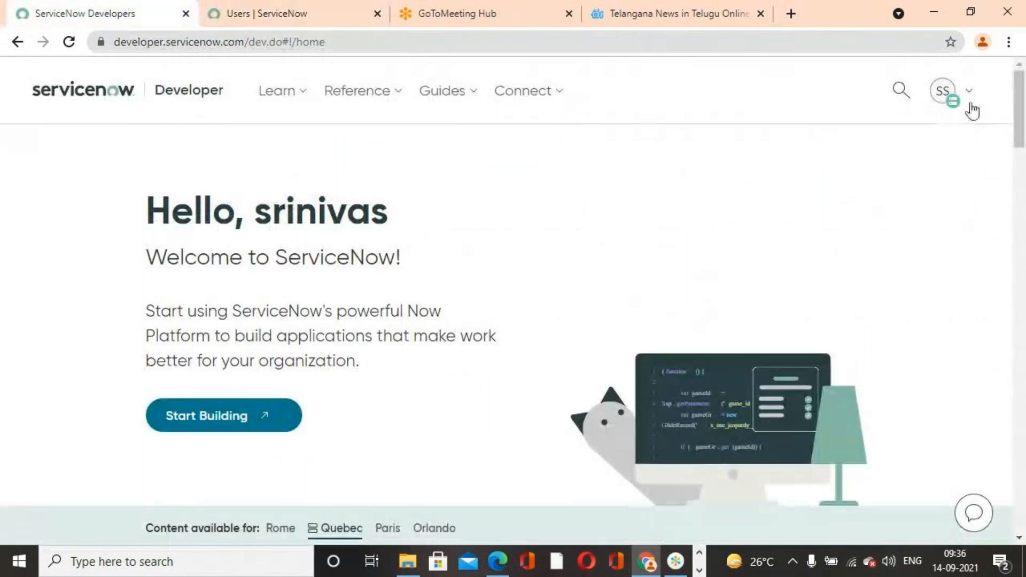
click(967, 103)
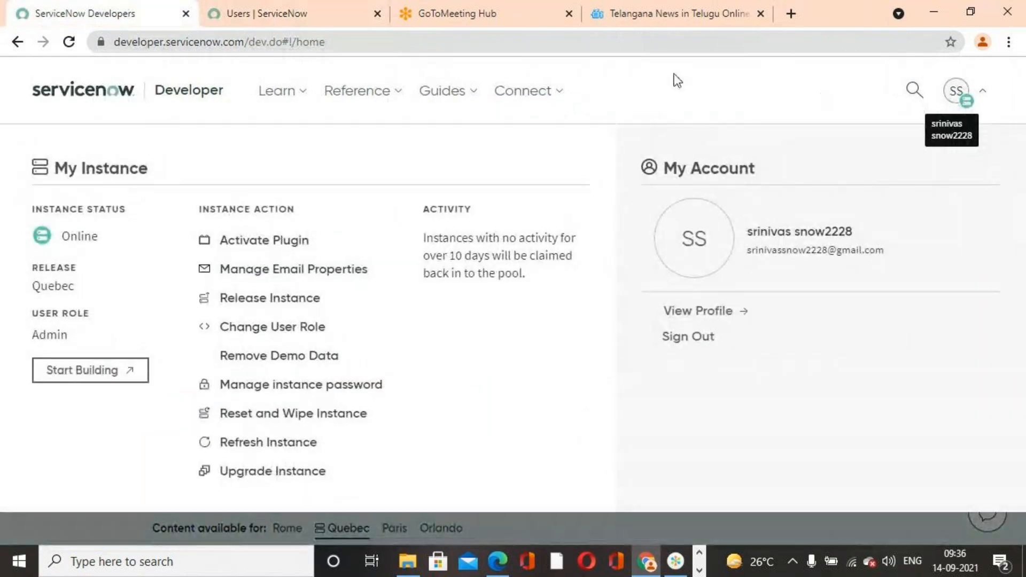
click(267, 18)
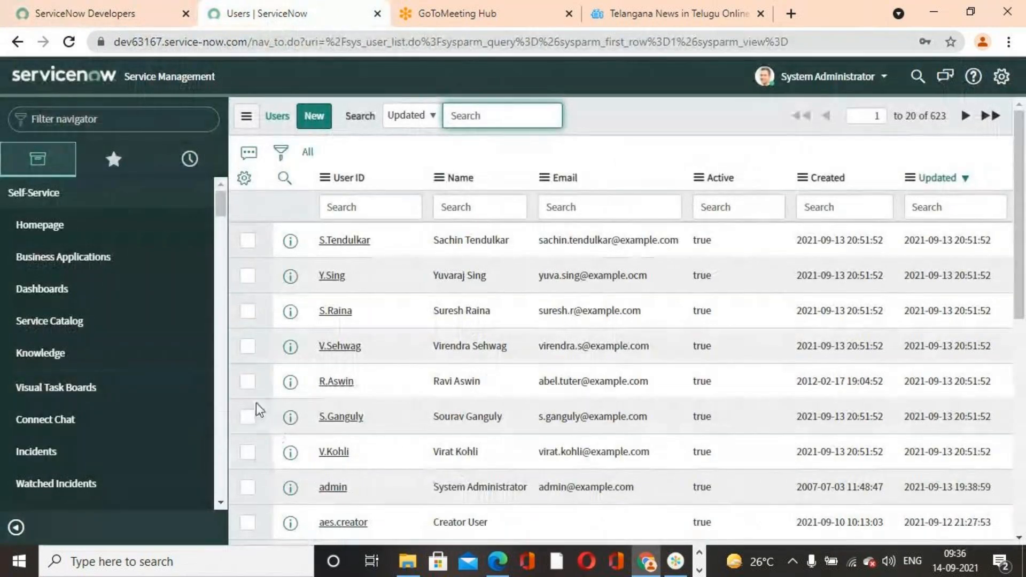
- Review the user IDs, emails and created and updated dates of the records in the user list
drag(223, 202, 224, 191)
scroll(342, 427, down, 7)
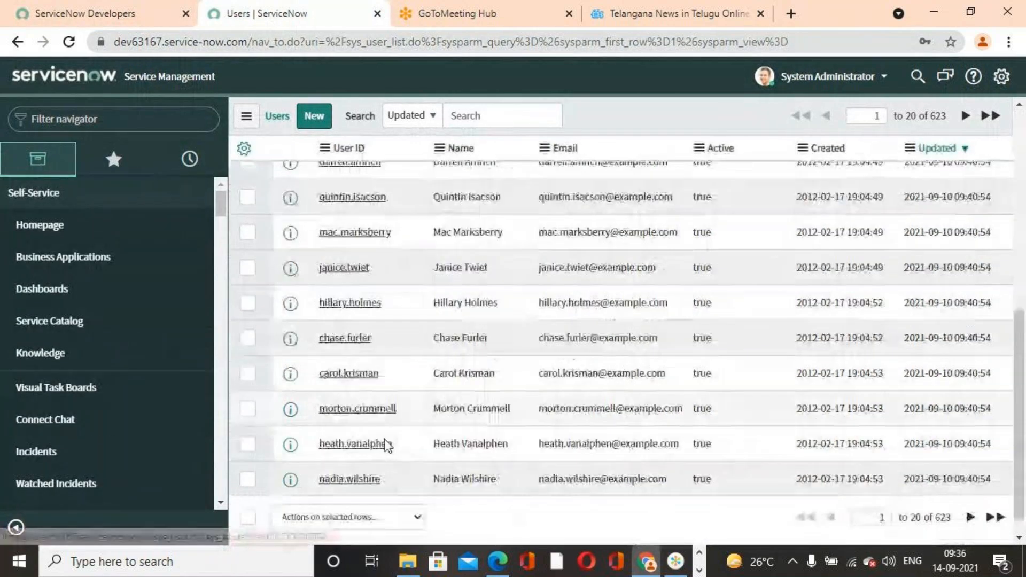
scroll(387, 444, up, 5)
scroll(350, 394, up, 3)
scroll(350, 393, down, 1)
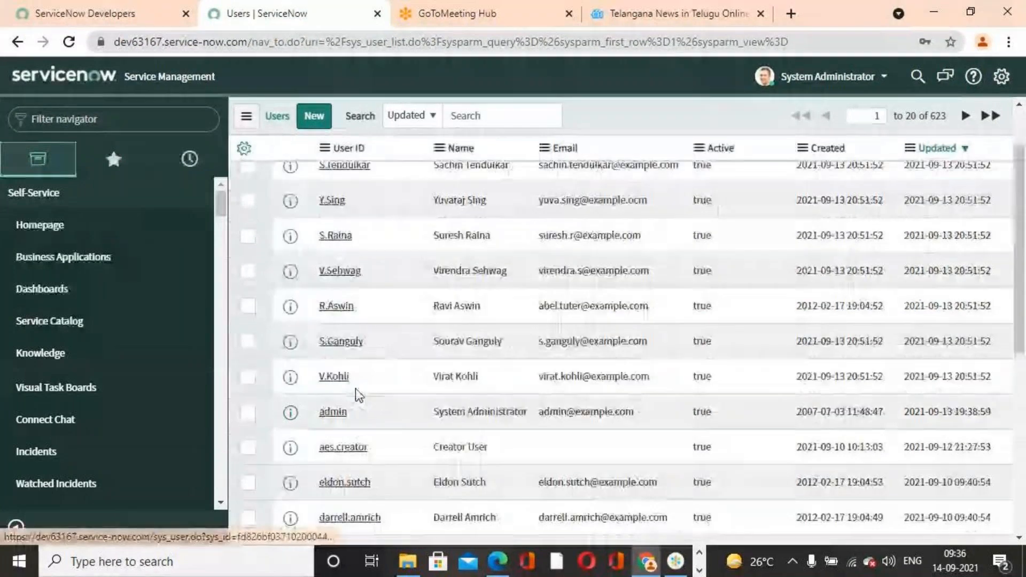
scroll(358, 395, up, 1)
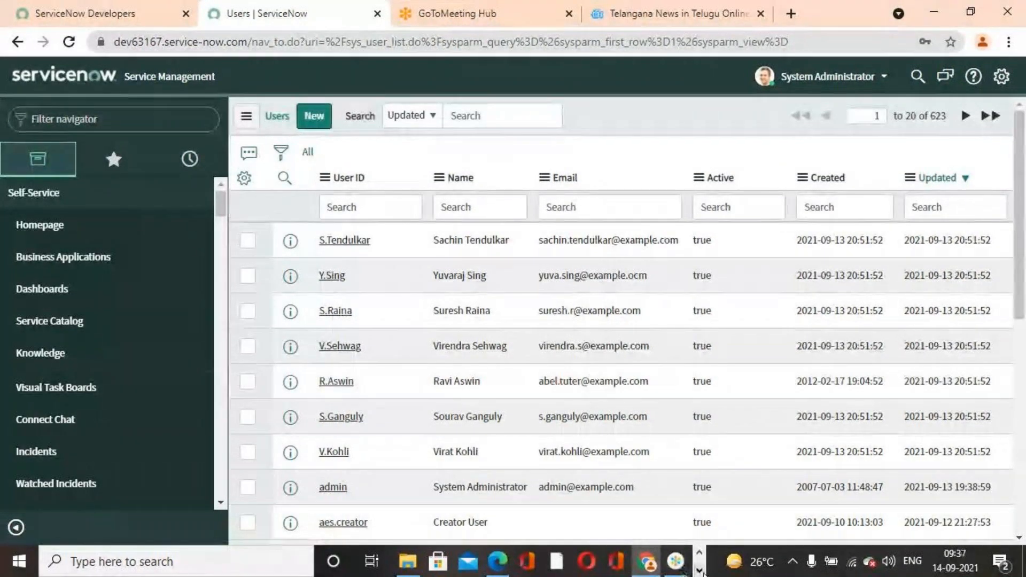
- Minimize the browser, open the User Records For Importing workbook in Excel to review its user rows, and minimize it
click(699, 570)
click(932, 12)
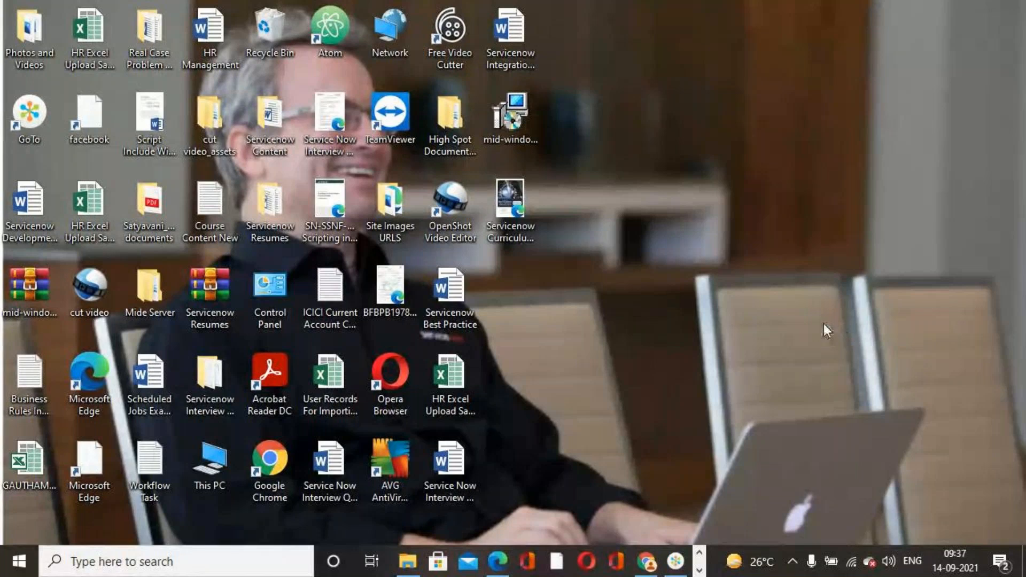
click(329, 396)
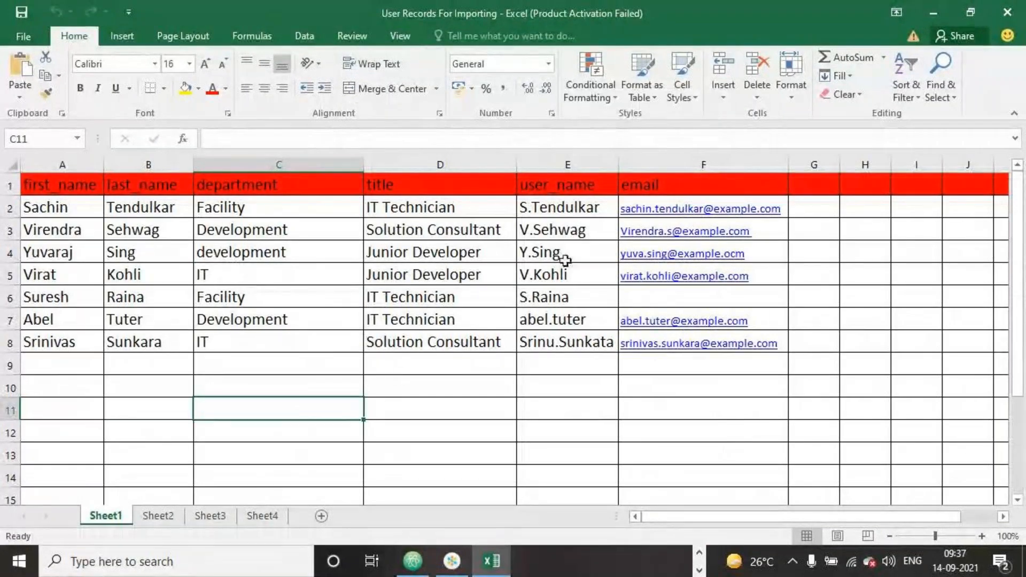
click(927, 13)
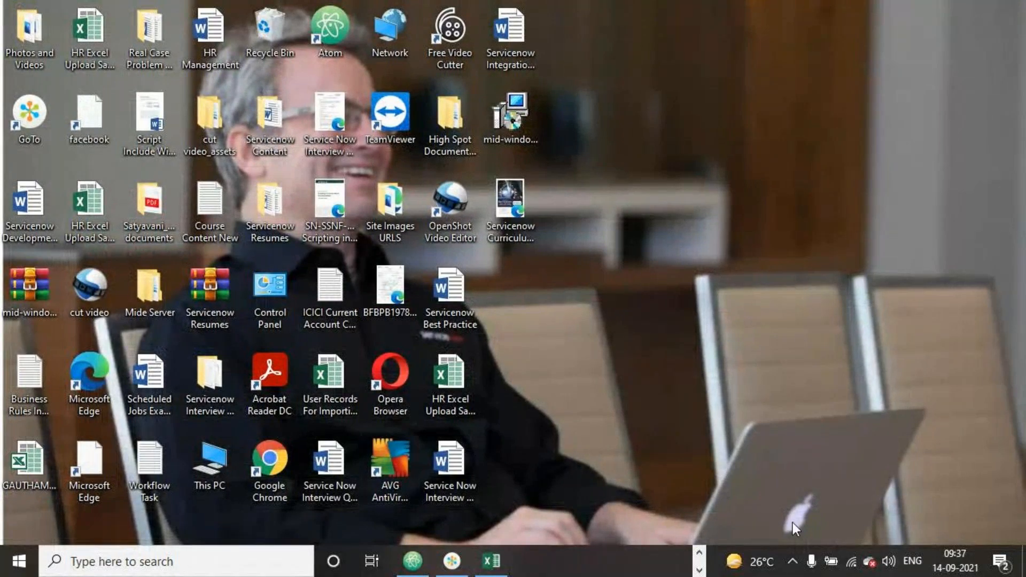
- Switch to the Service Now LIVE First Edition PDF in Edge and go through the import exercise to Import Sets Terminology on page 231
click(698, 553)
click(510, 560)
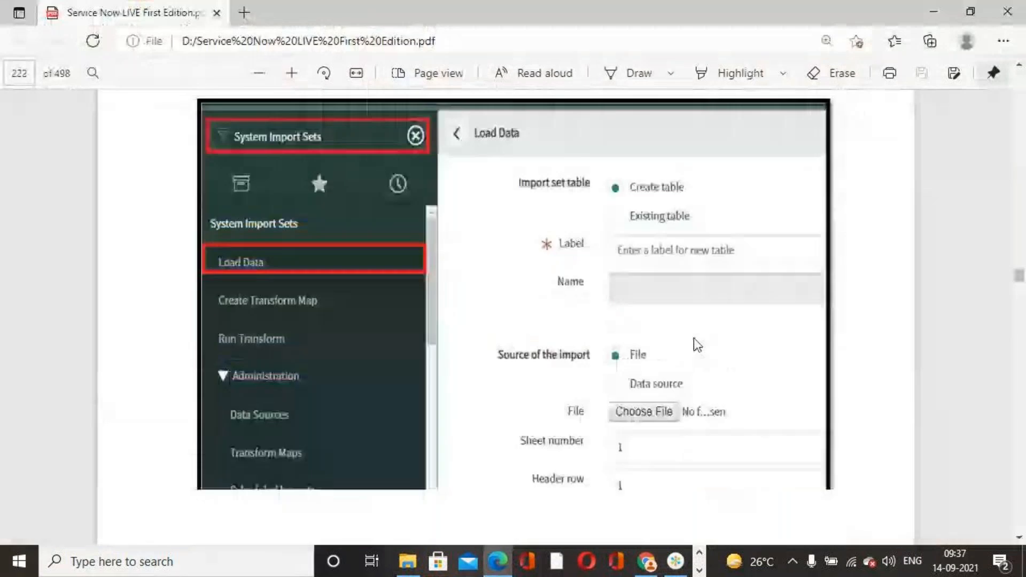
scroll(694, 347, down, 20)
scroll(695, 356, down, 15)
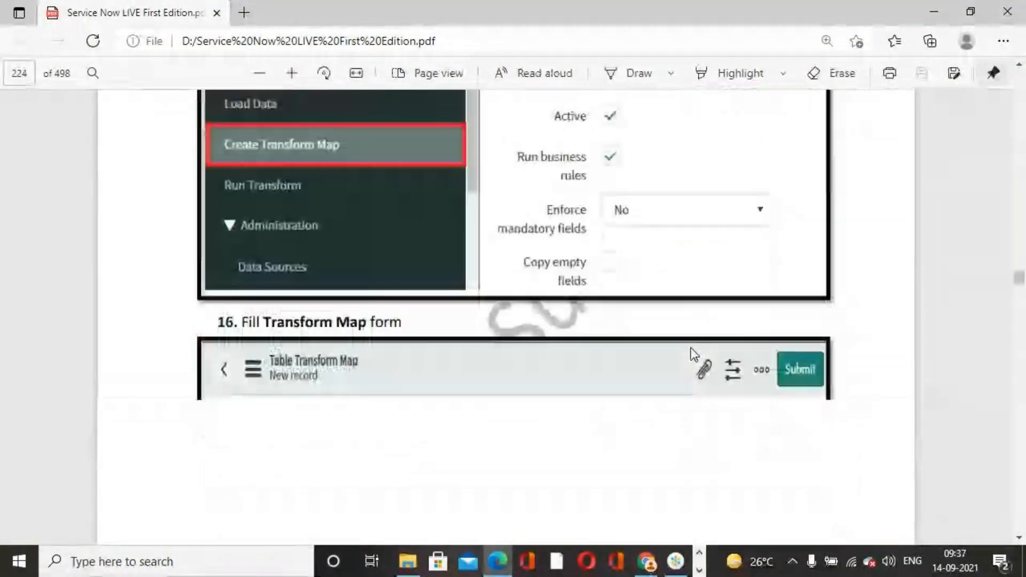
scroll(688, 345, down, 15)
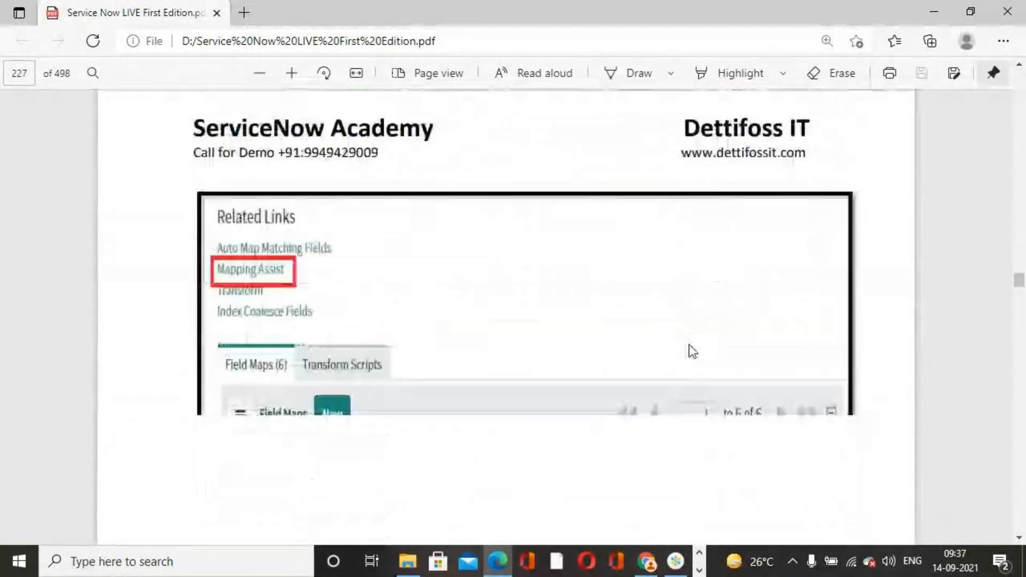
scroll(692, 351, down, 15)
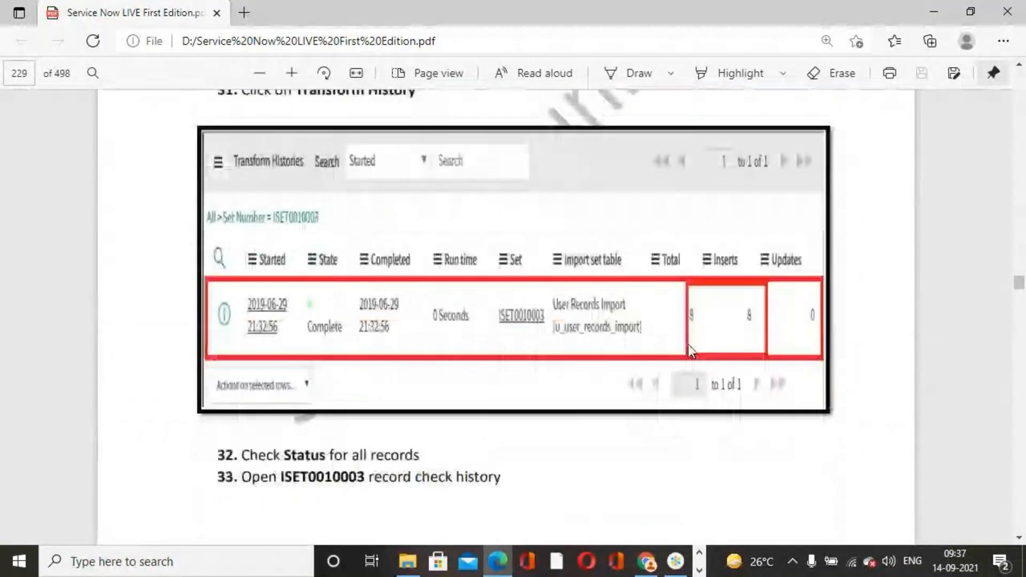
scroll(693, 351, down, 10)
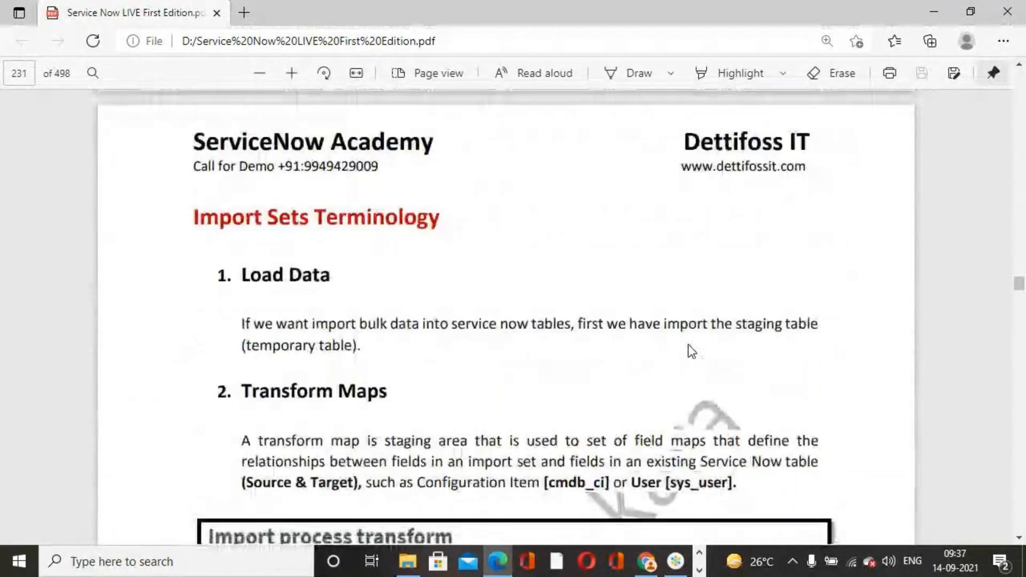
scroll(692, 352, up, 8)
scroll(690, 350, down, 3)
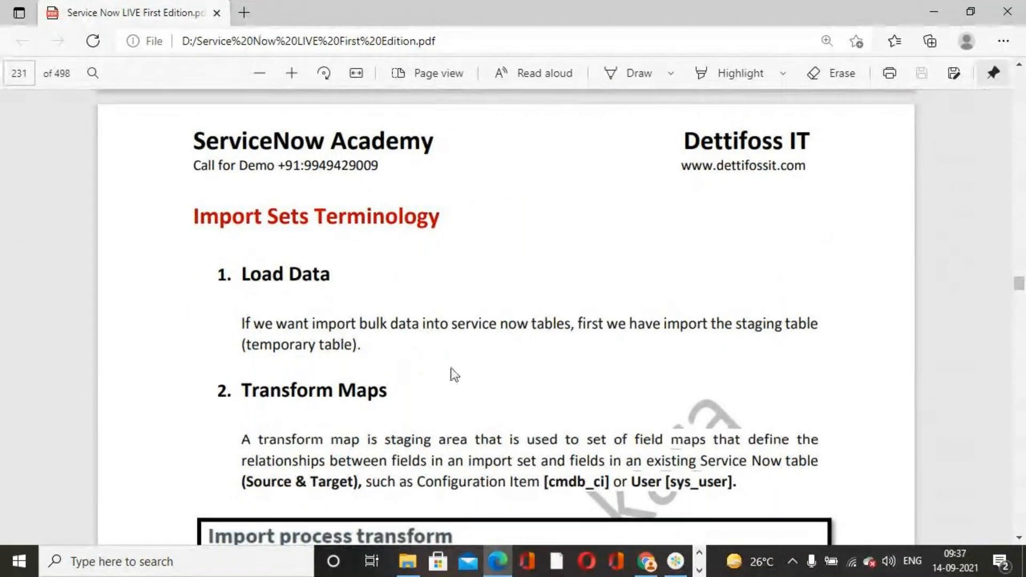
- Read the import process transform diagram and the Multiple Transform Maps section on page 232 of the PDF
scroll(443, 357, down, 11)
scroll(447, 254, up, 5)
scroll(446, 240, down, 5)
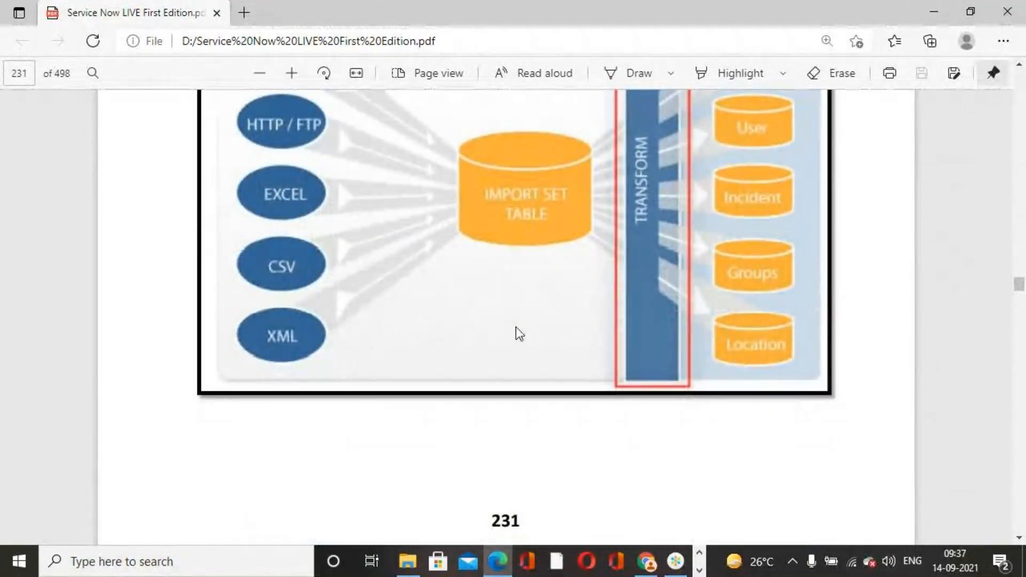
scroll(515, 331, down, 14)
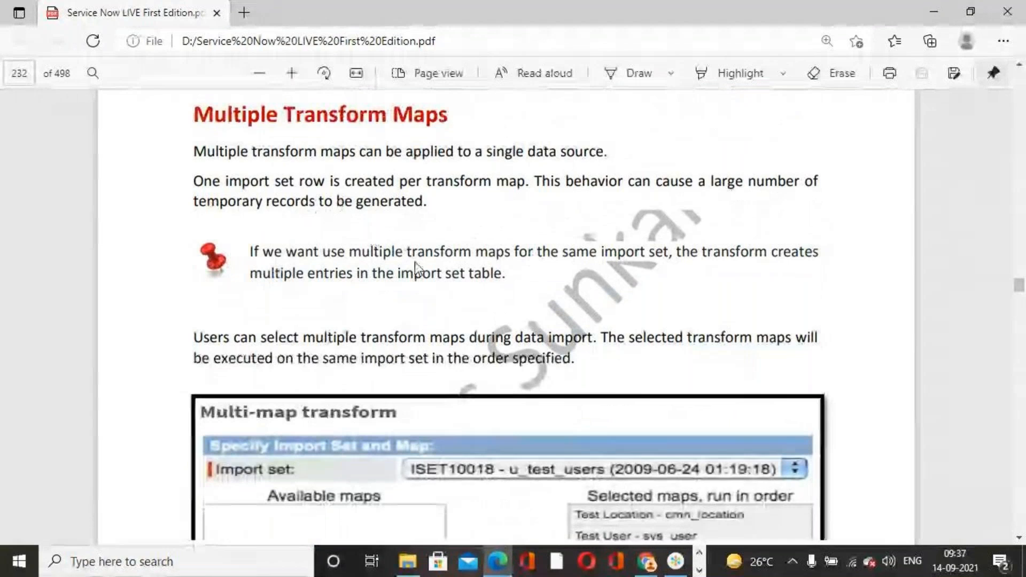
- Read the What is Coalesce page, including the No coalesce, Single field Coalesce and Multiple-field coalesce sections
scroll(500, 321, down, 4)
scroll(633, 314, down, 14)
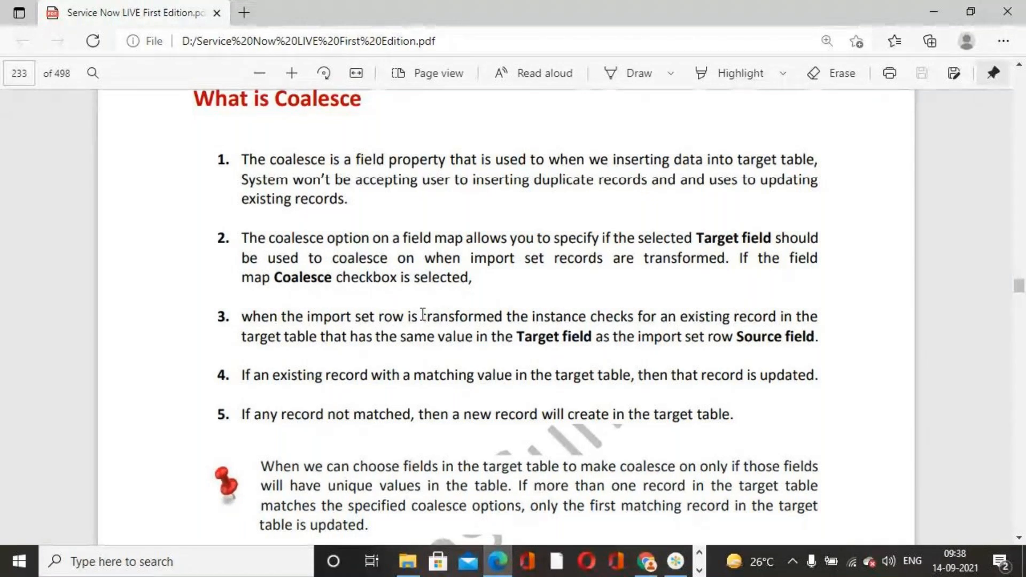
scroll(423, 315, down, 1)
scroll(423, 316, down, 5)
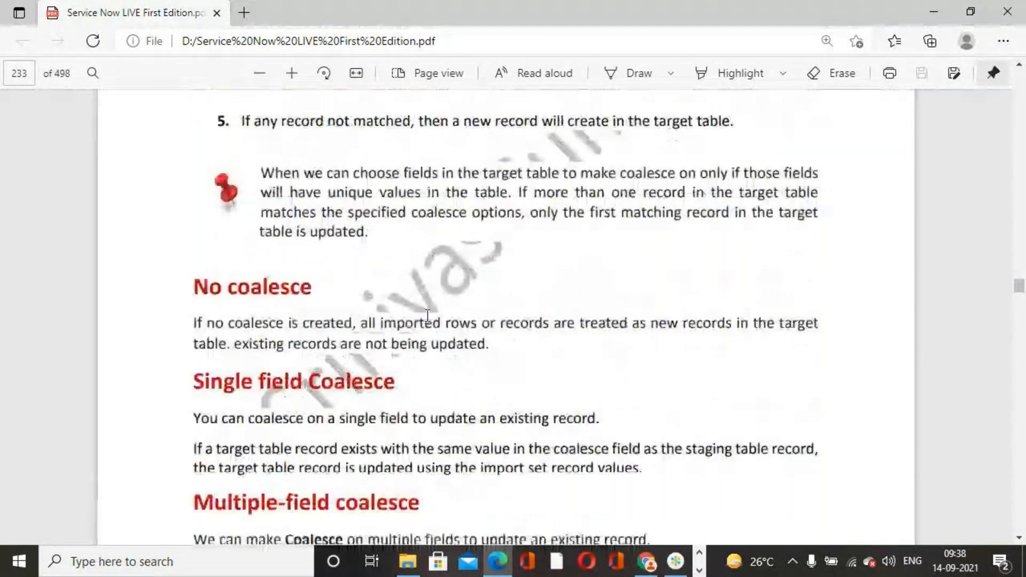
scroll(427, 316, down, 3)
scroll(484, 260, up, 1)
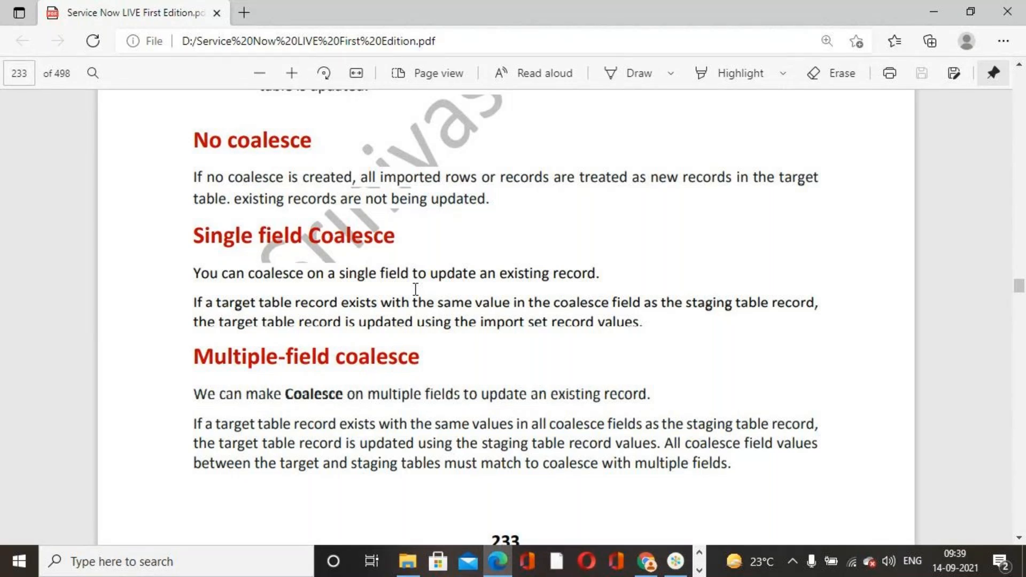
- Examine the dot-walking conditional coalesce script on page 234 and the section about coalescing on empty fields on page 235
scroll(415, 289, down, 5)
scroll(412, 290, down, 5)
scroll(412, 290, down, 5)
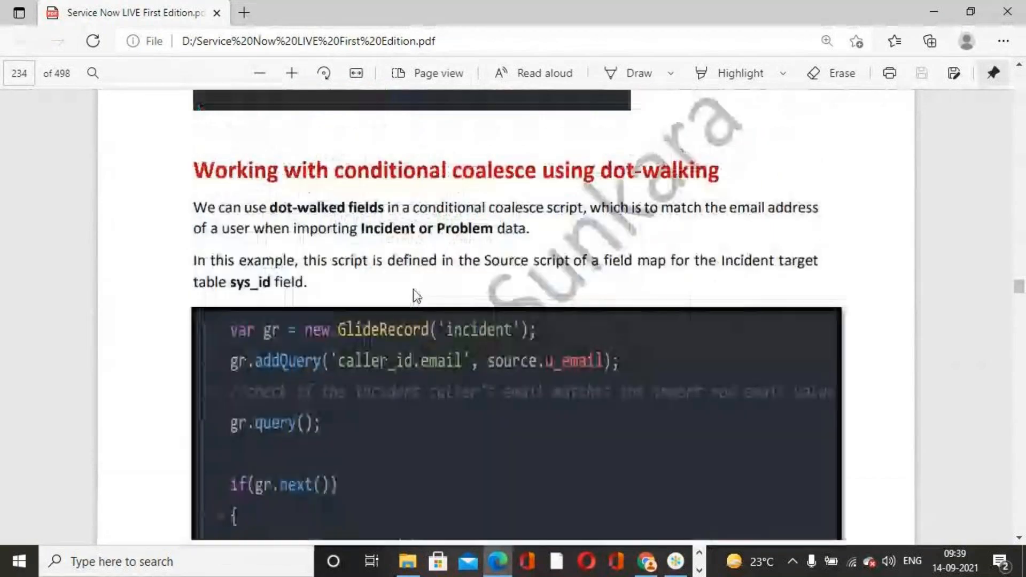
scroll(413, 289, down, 10)
scroll(412, 290, up, 9)
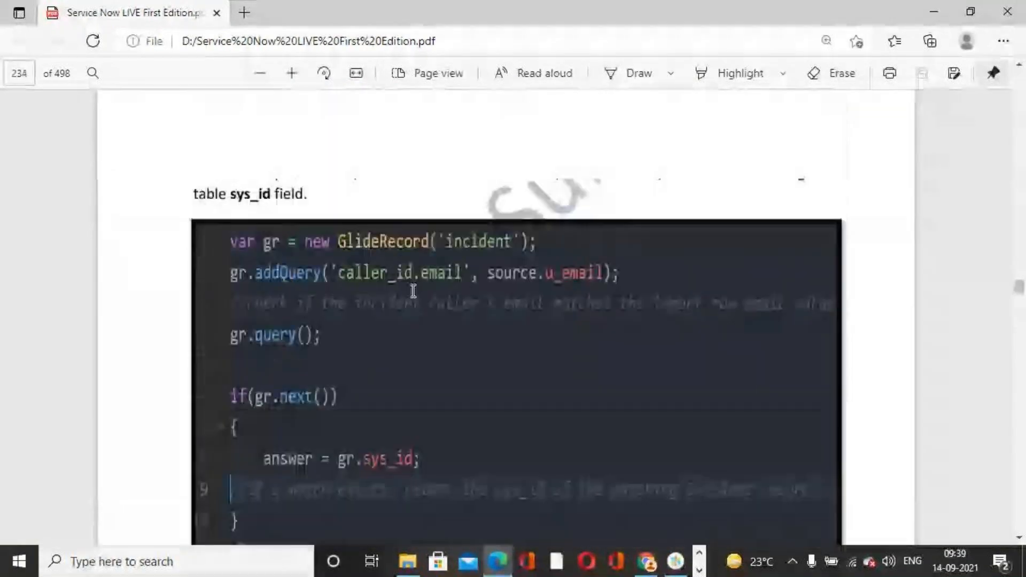
scroll(275, 277, up, 6)
scroll(288, 280, down, 10)
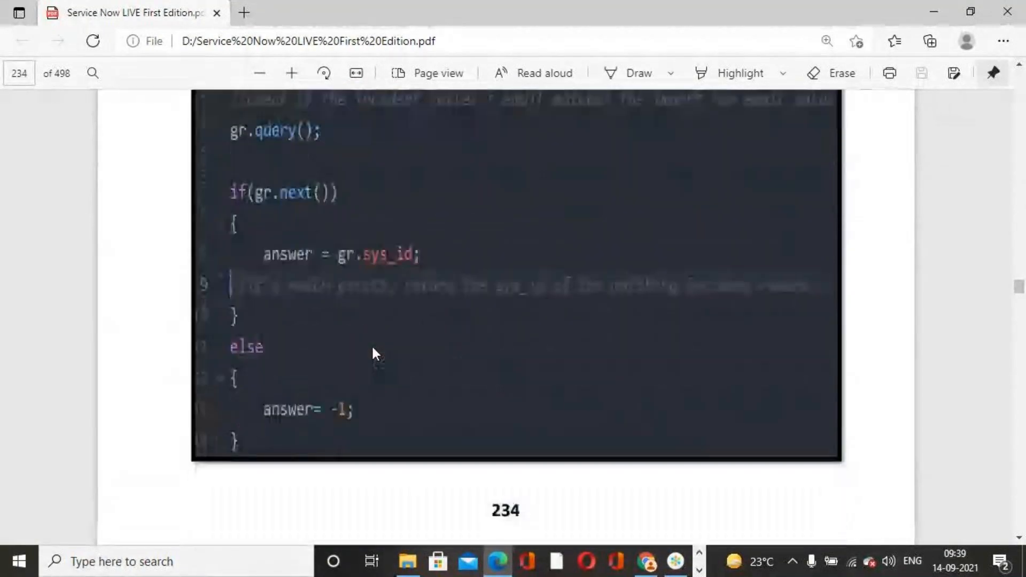
scroll(373, 348, down, 9)
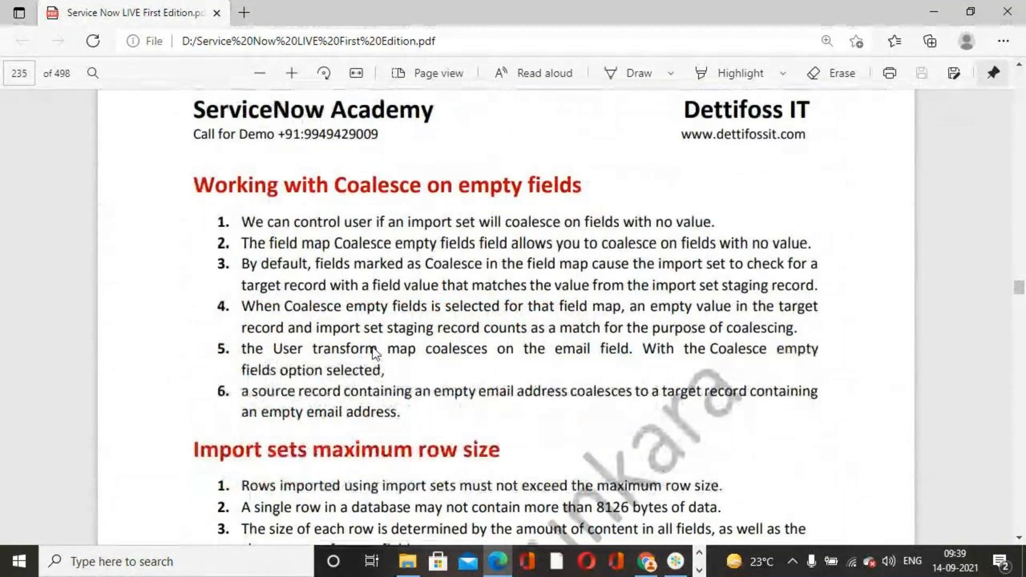
- Examine the exercise on scheduling a data import and its Creating Data Source procedure on pages 239 to 243
scroll(374, 353, down, 18)
scroll(376, 354, down, 20)
scroll(374, 346, down, 20)
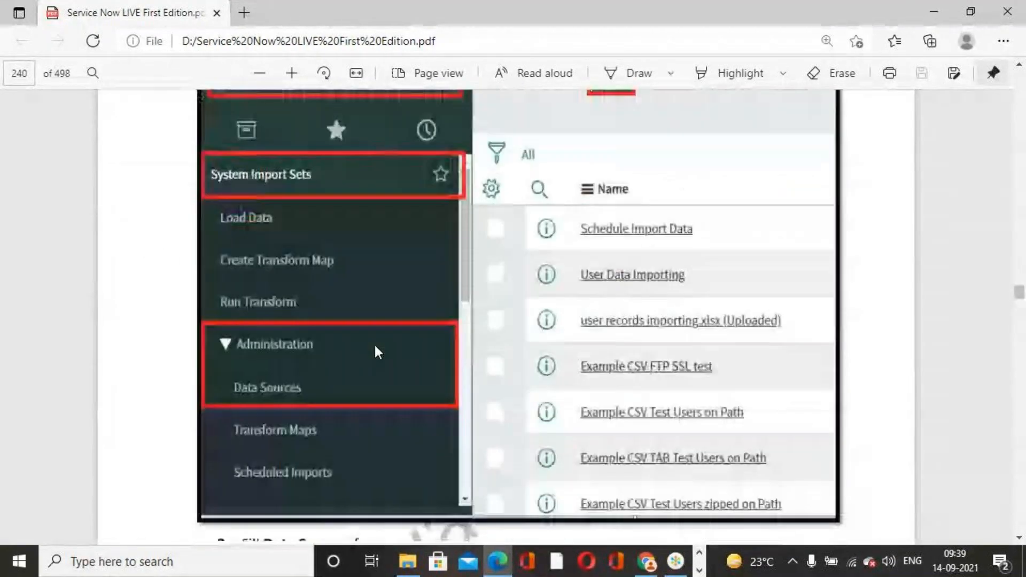
scroll(376, 349, up, 12)
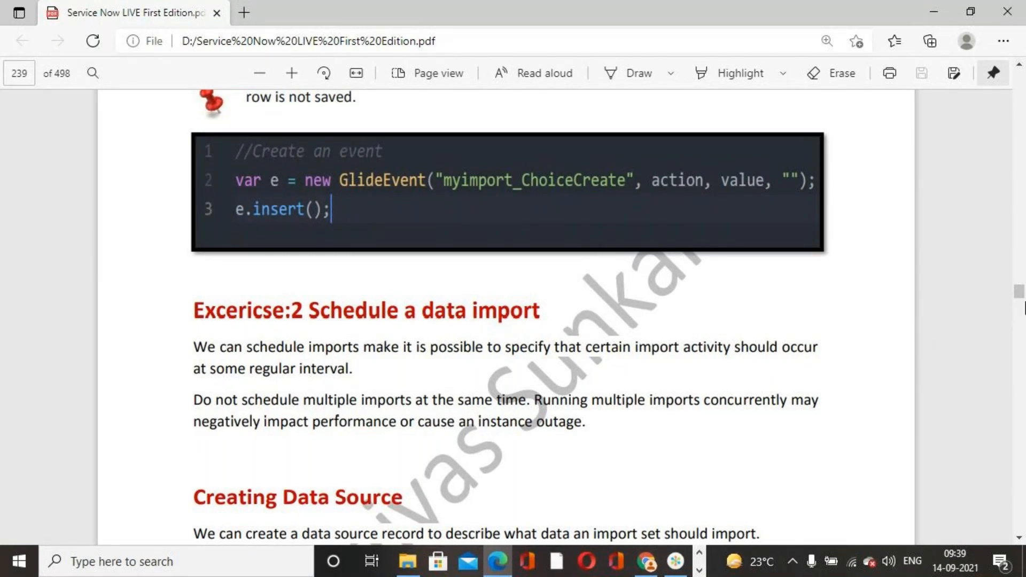
scroll(503, 412, down, 10)
scroll(375, 382, down, 20)
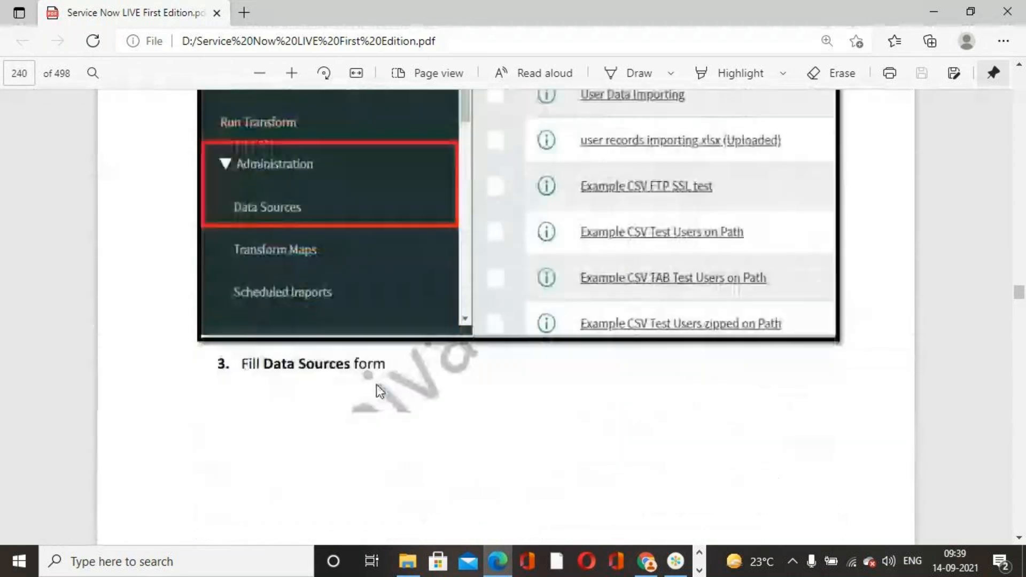
scroll(391, 389, down, 10)
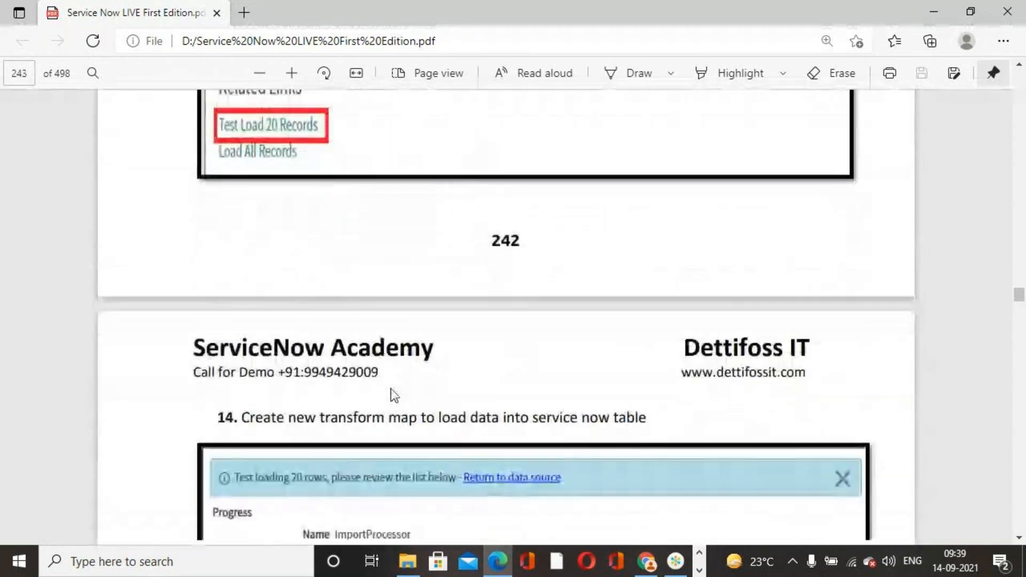
scroll(426, 387, up, 20)
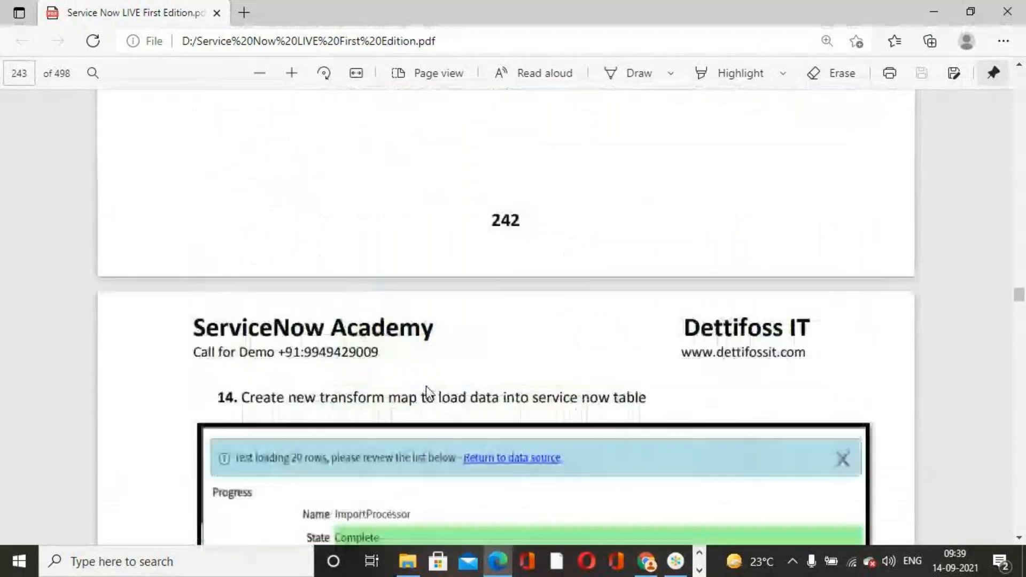
scroll(425, 386, up, 15)
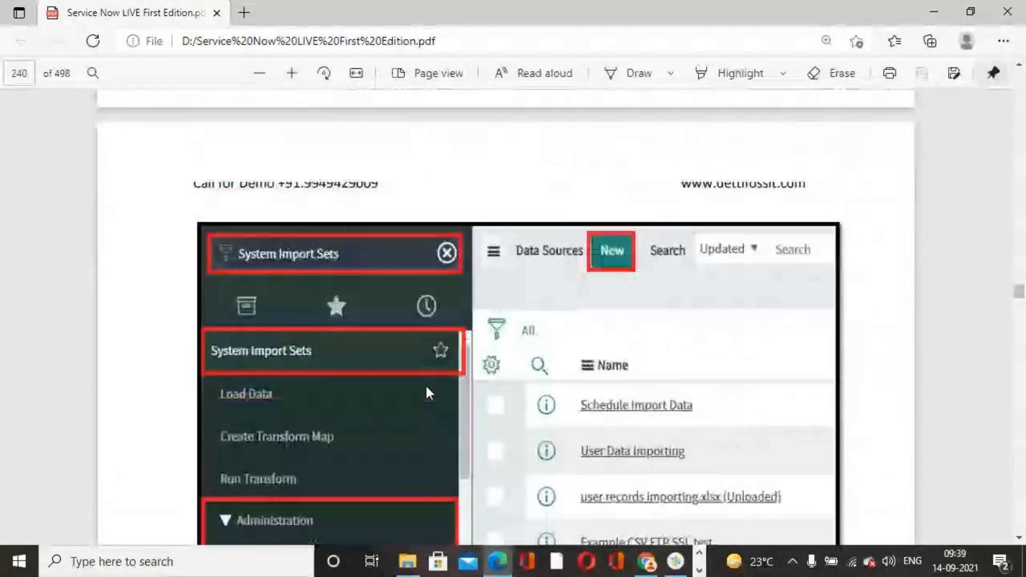
scroll(430, 392, down, 3)
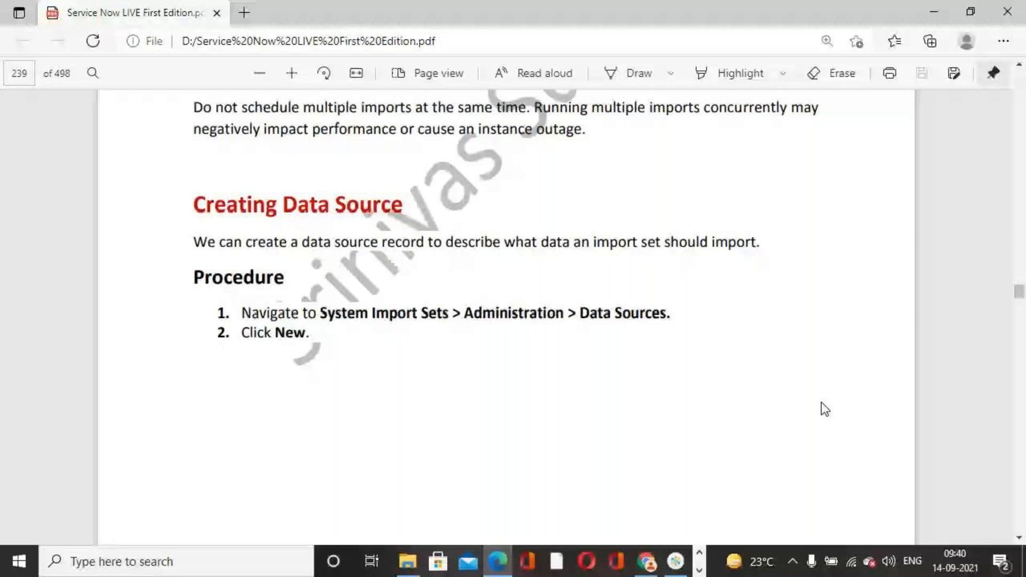
click(699, 570)
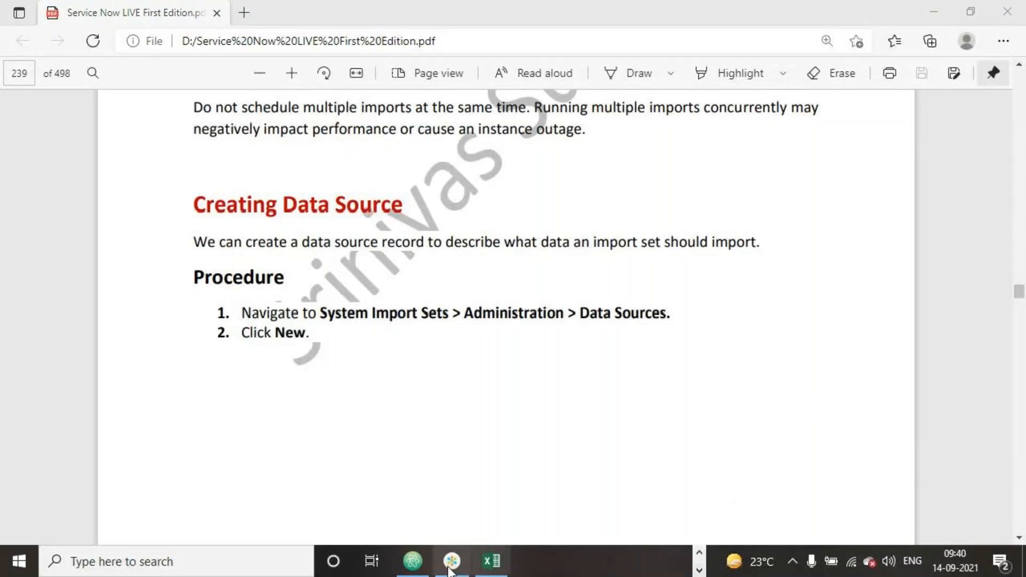
click(699, 552)
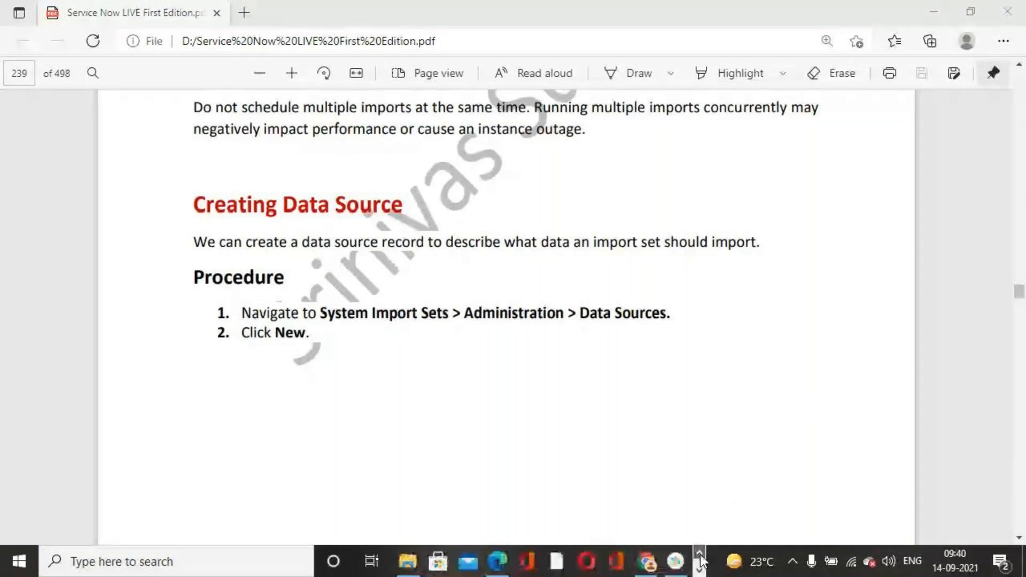
click(676, 562)
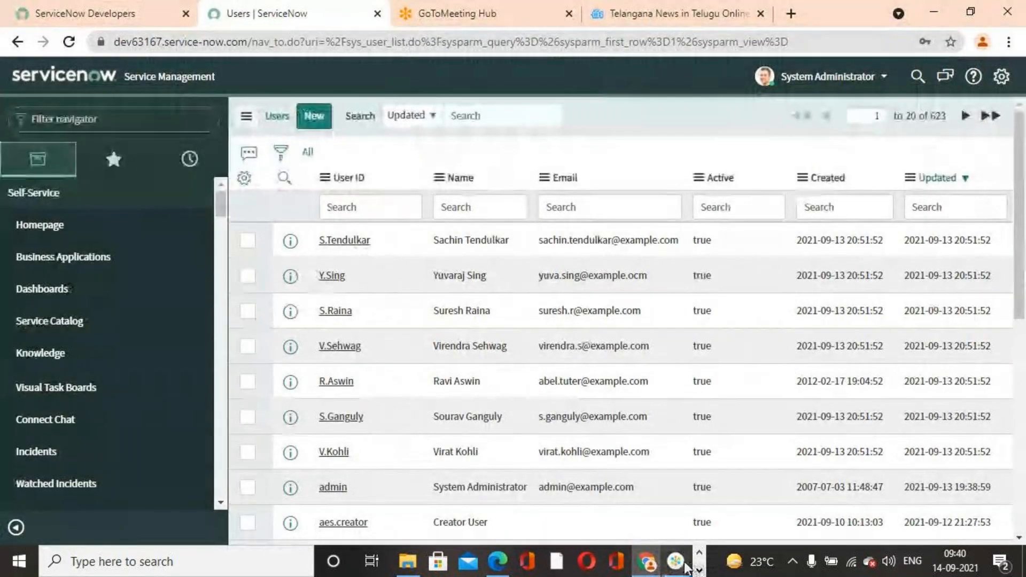
click(676, 562)
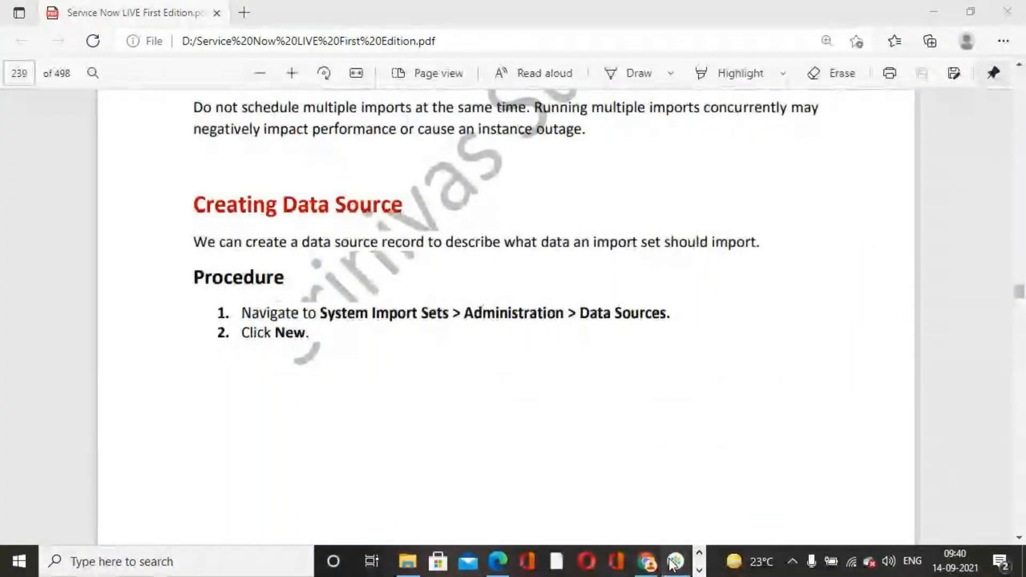
click(674, 562)
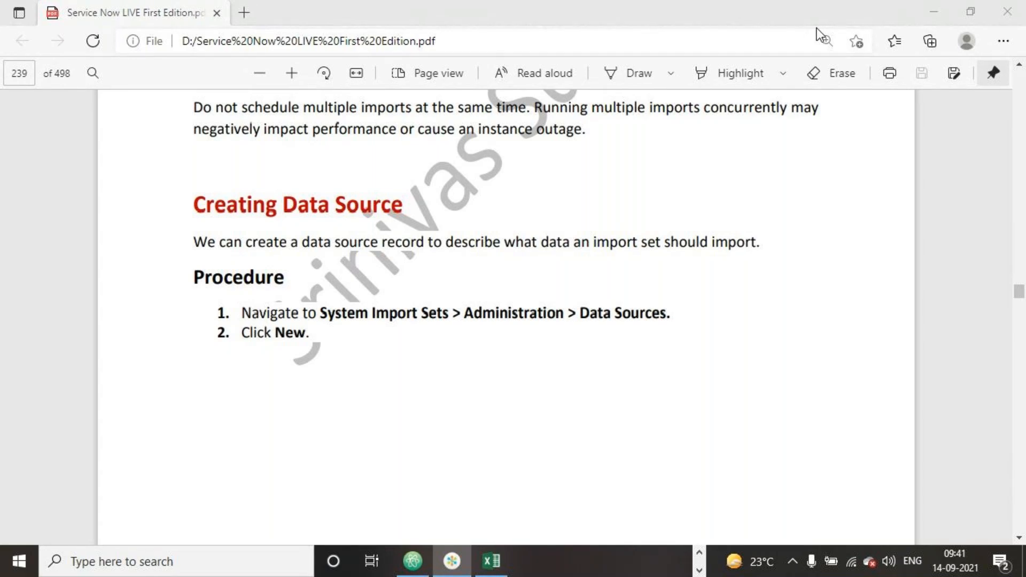
key(alt+Tab)
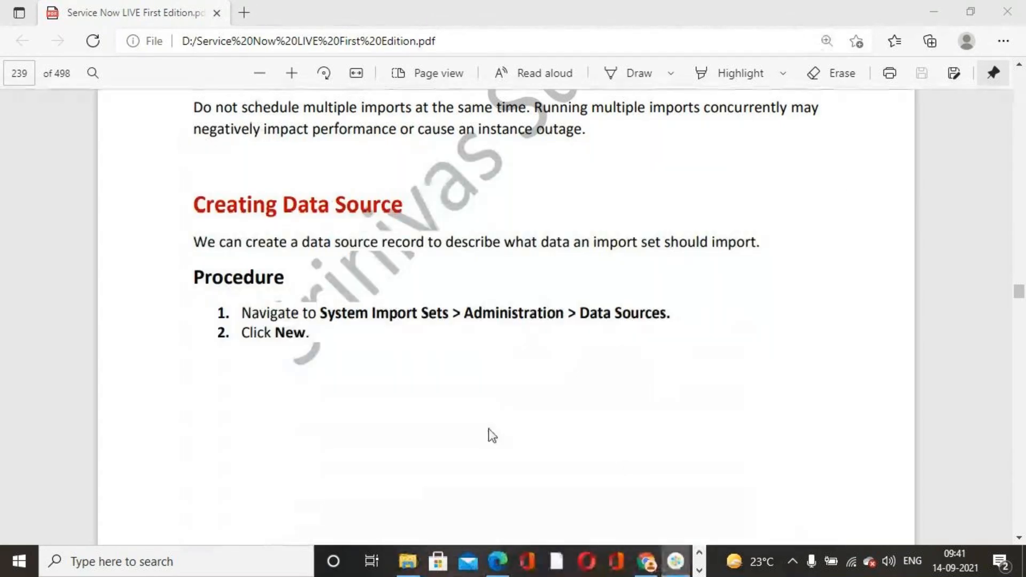
- Switch to the User Records For Importing workbook in Excel and look through Sheet1, Sheet2, Sheet3 and Sheet4
click(698, 570)
click(491, 560)
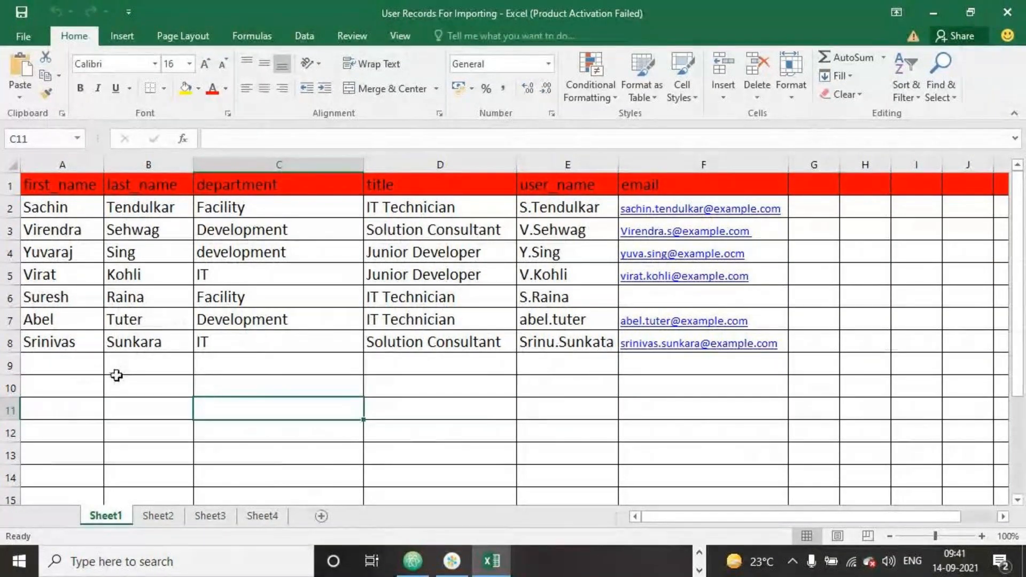
click(163, 518)
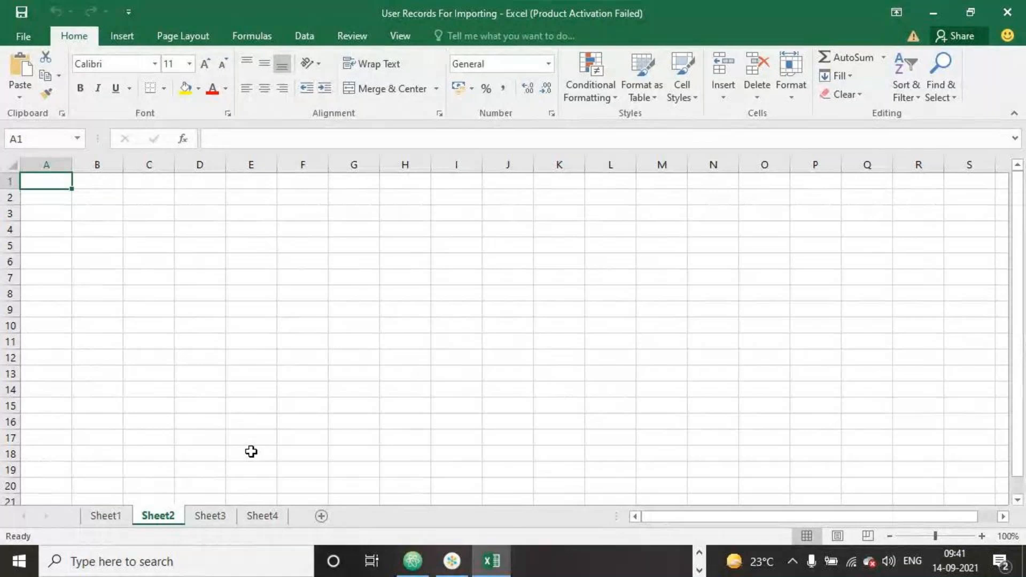
click(214, 517)
click(262, 519)
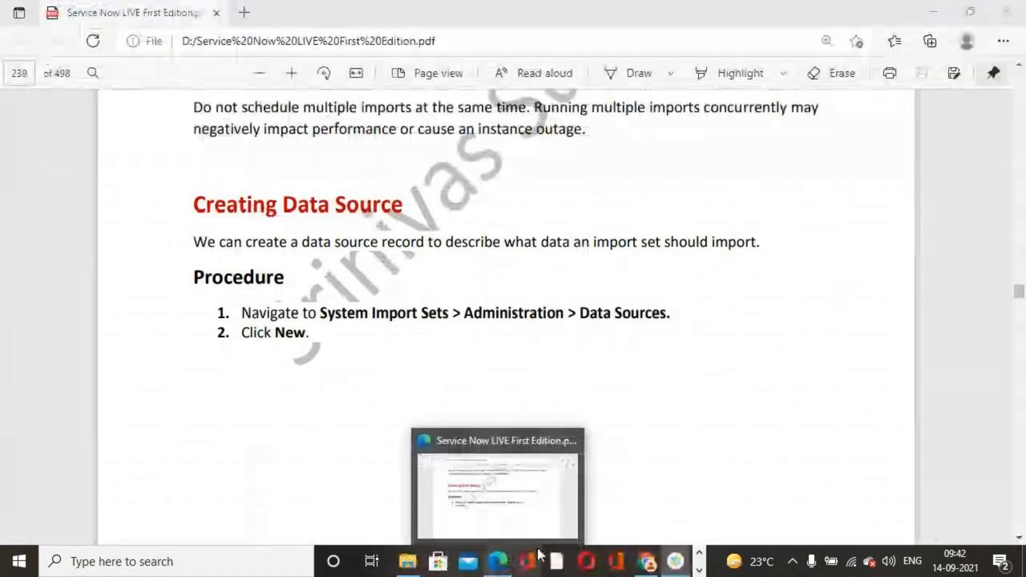
- Review the Creating Data Source procedure on pages 239 and 240 of the PDF in Edge, and switch to the ServiceNow Users list in Chrome
click(823, 23)
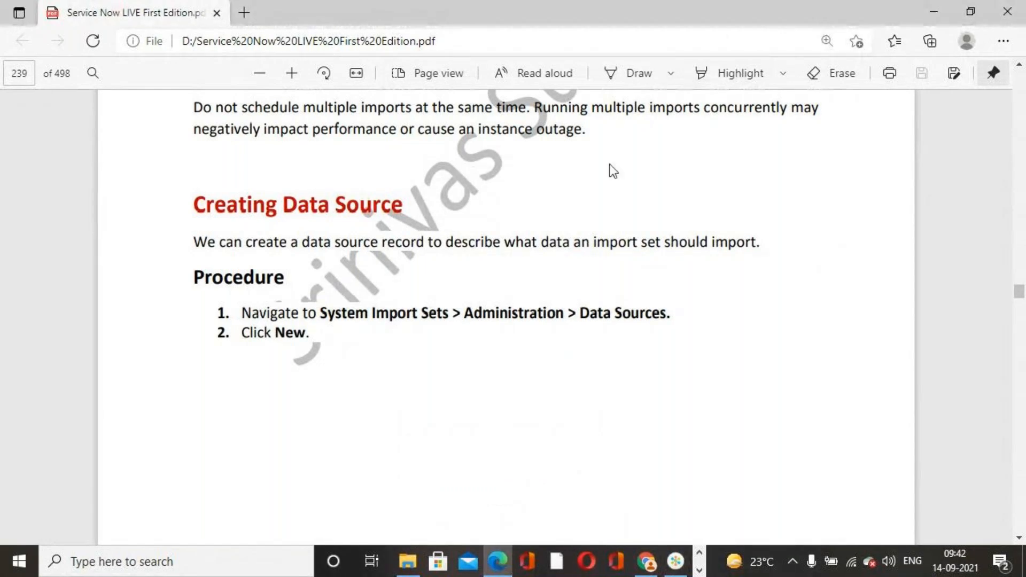
scroll(593, 401, down, 5)
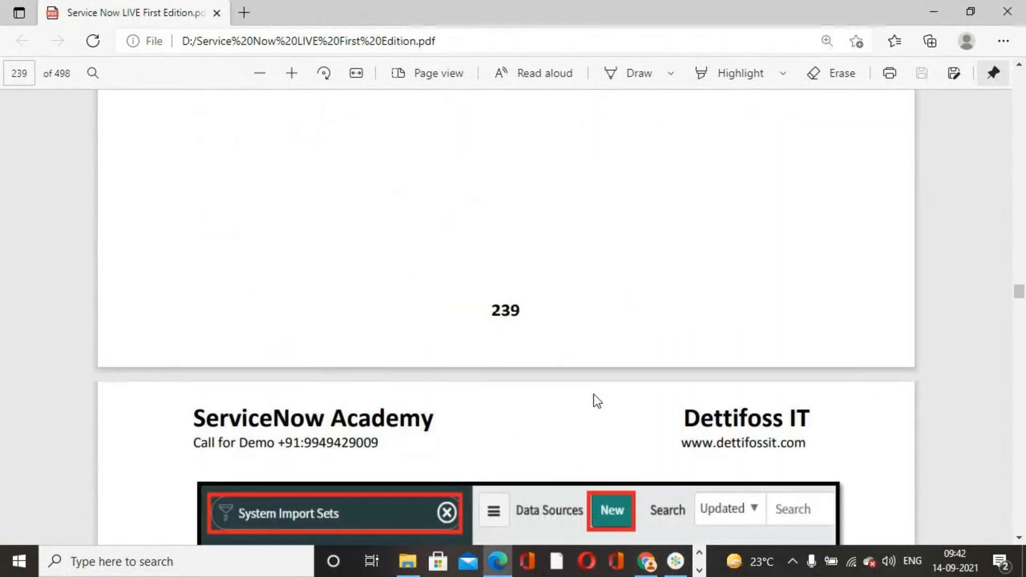
scroll(596, 399, down, 6)
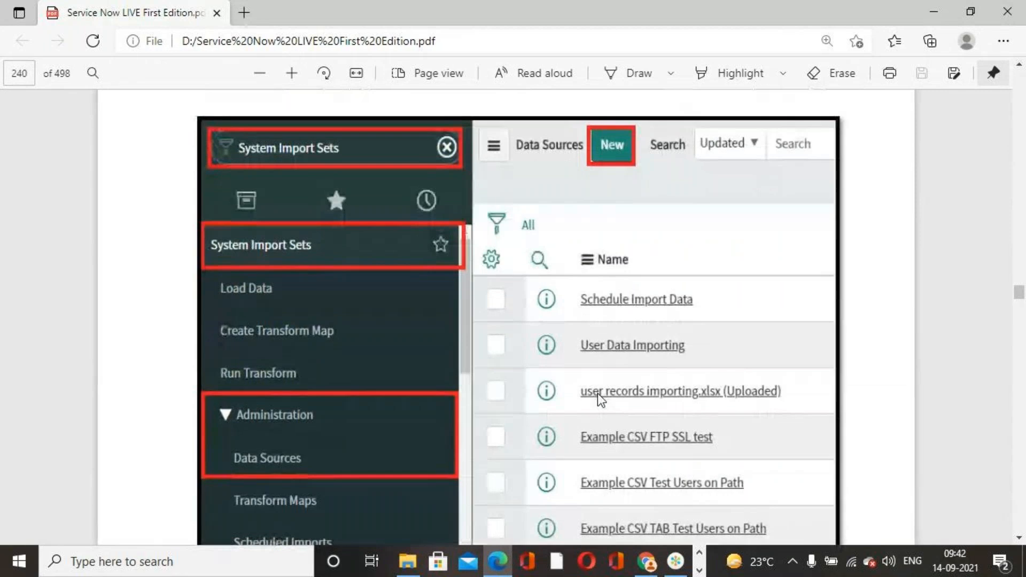
scroll(597, 393, down, 5)
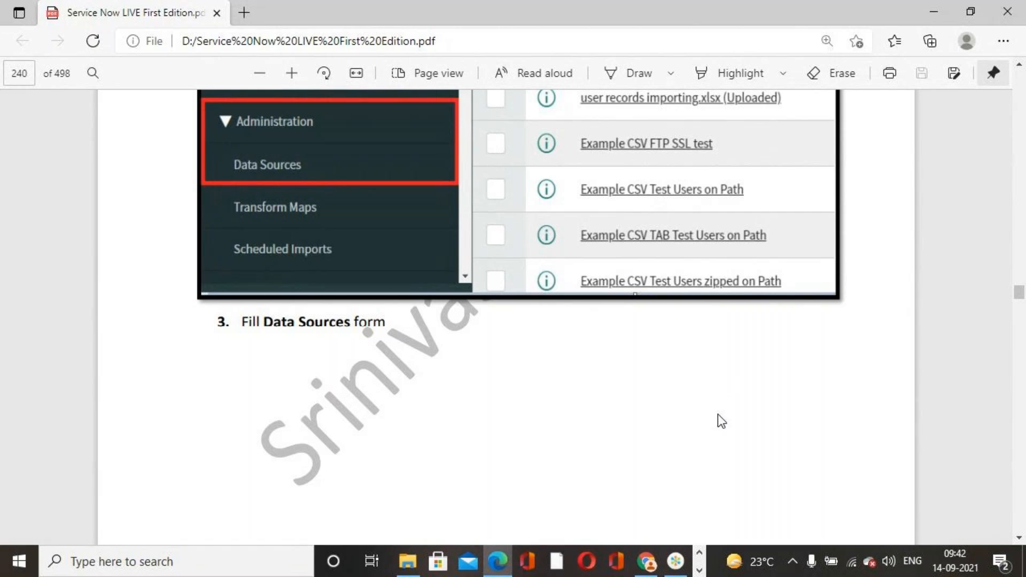
click(646, 561)
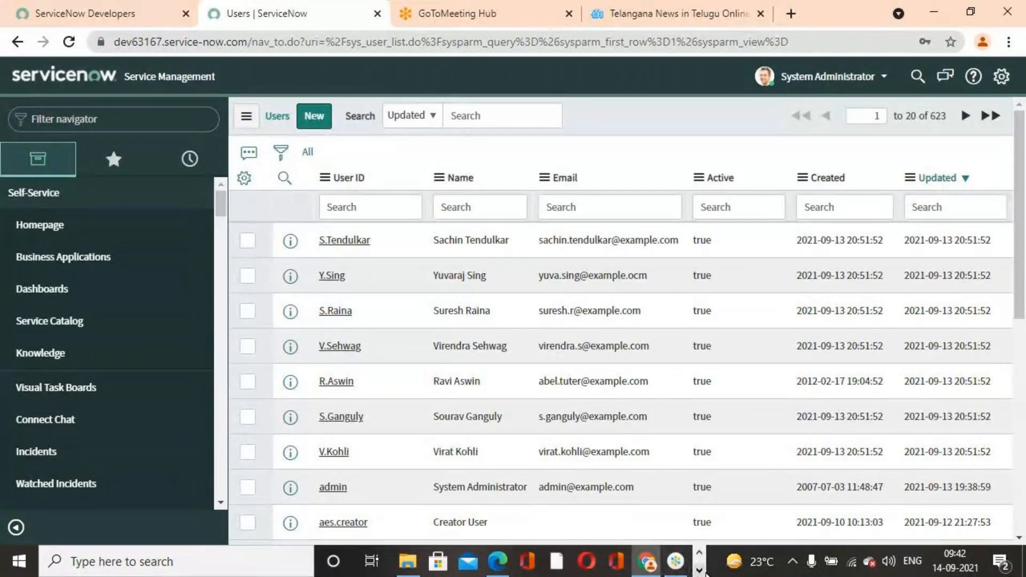
click(703, 571)
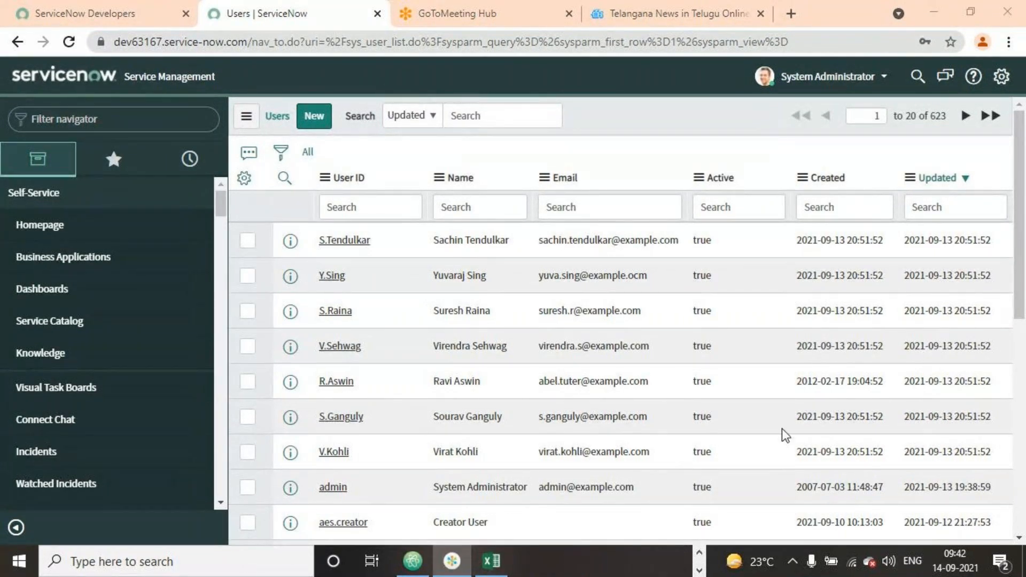